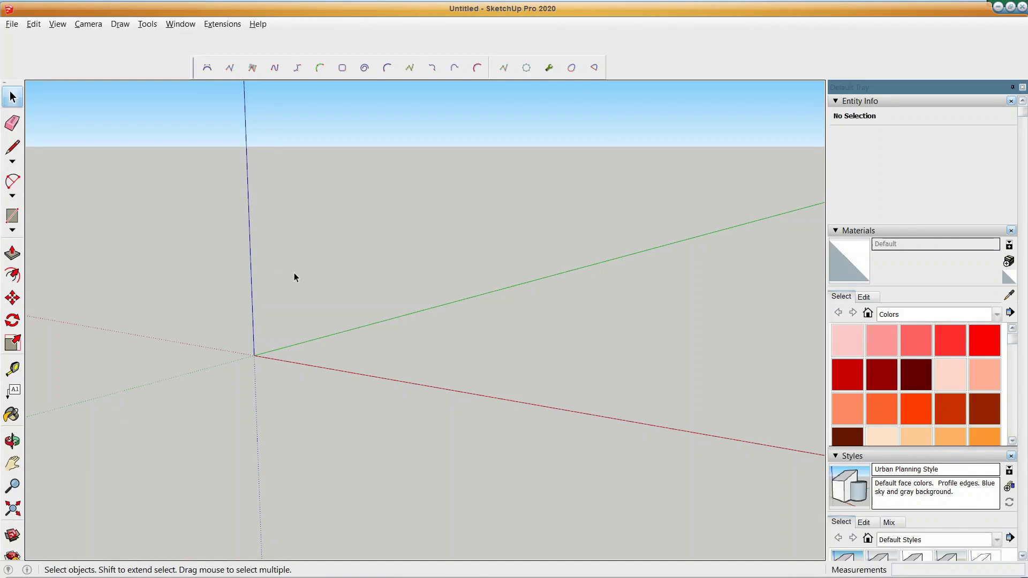
Open the Add Location map and search for the site's street address.
{"action": "left_click", "coordinate": [15, 24]}
{"action": "mouse_move", "coordinate": [110, 176]}
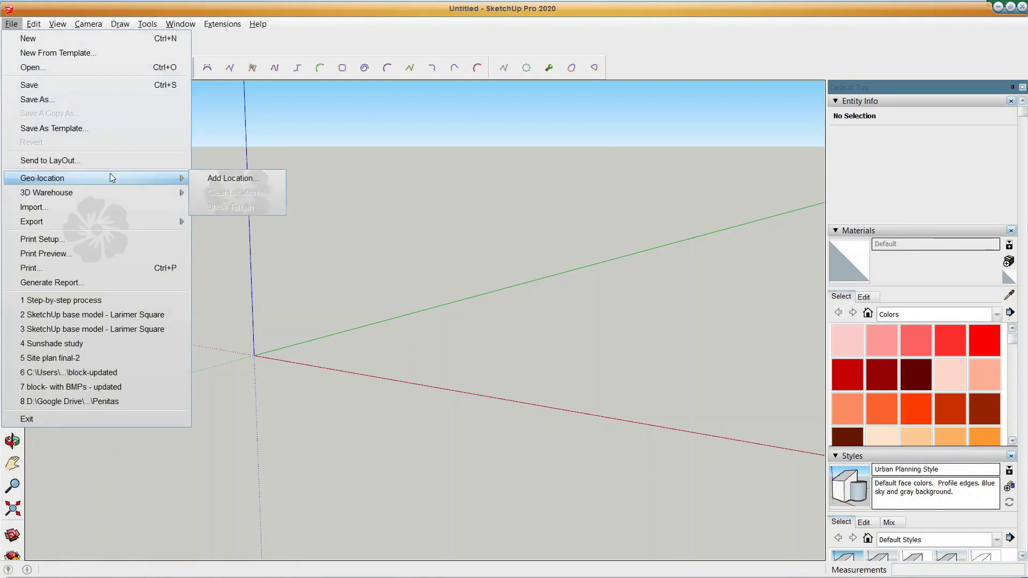
{"action": "left_click", "coordinate": [228, 184]}
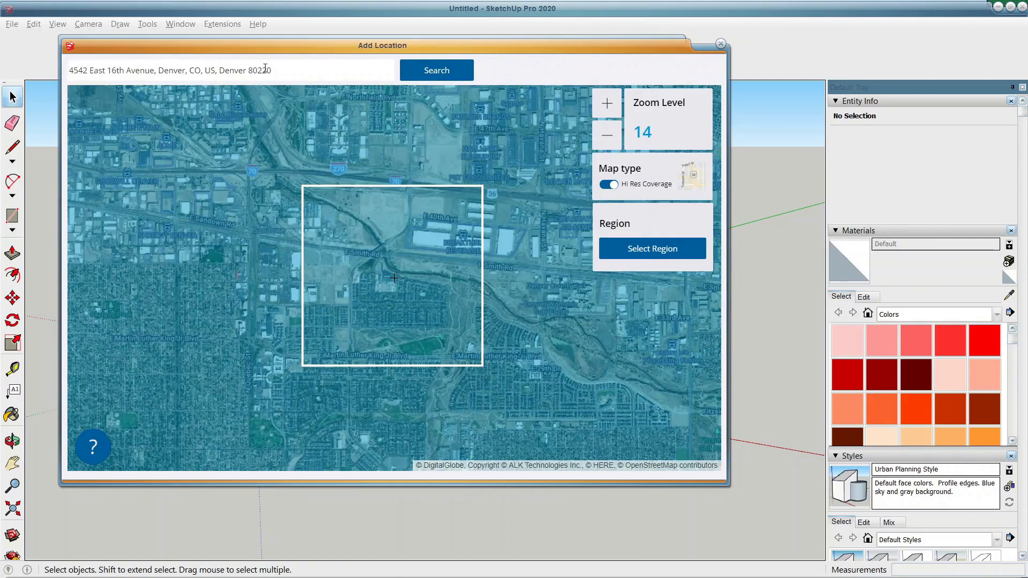
{"action": "left_click", "coordinate": [432, 72]}
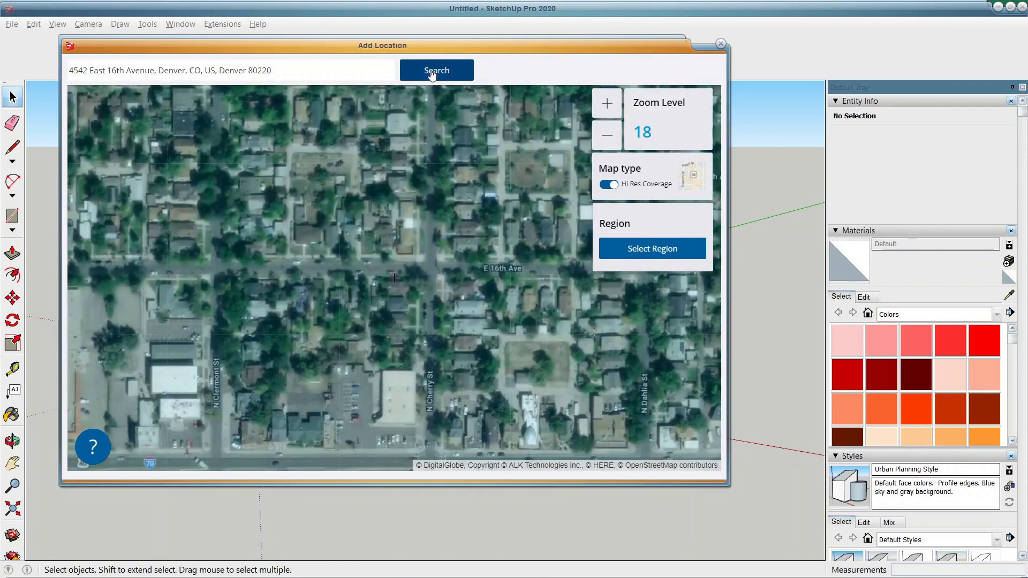
Start a region selection on the map with Digital Globe as the imagery provider.
{"action": "left_click", "coordinate": [660, 251]}
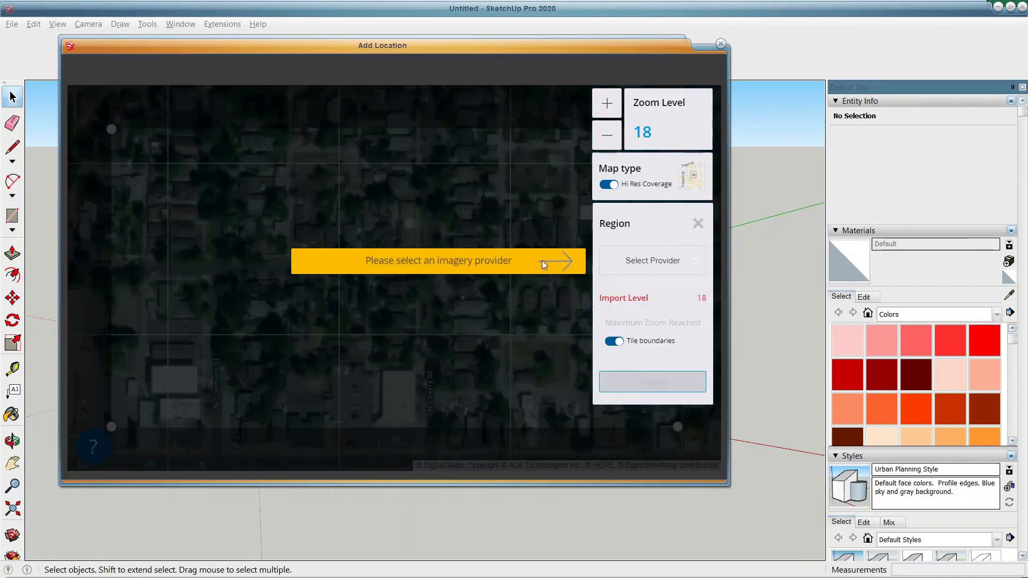
{"action": "left_click", "coordinate": [621, 268]}
{"action": "left_click", "coordinate": [629, 291]}
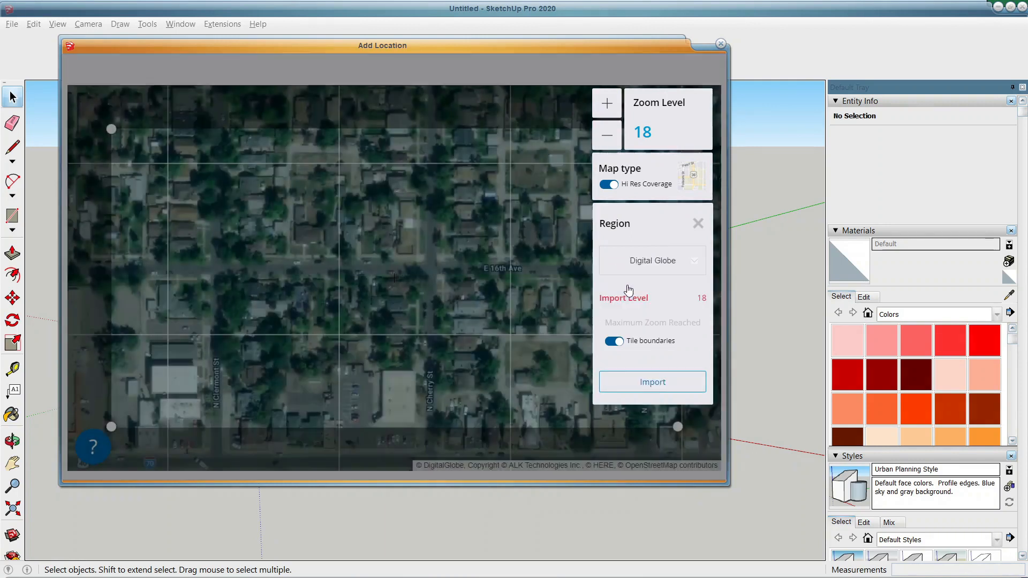
Fit the import region around the block between N Clermont St and N Cherry St, north of Colfax Ave, and import it.
{"action": "left_click_drag", "start_coordinate": [110, 426], "coordinate": [218, 436]}
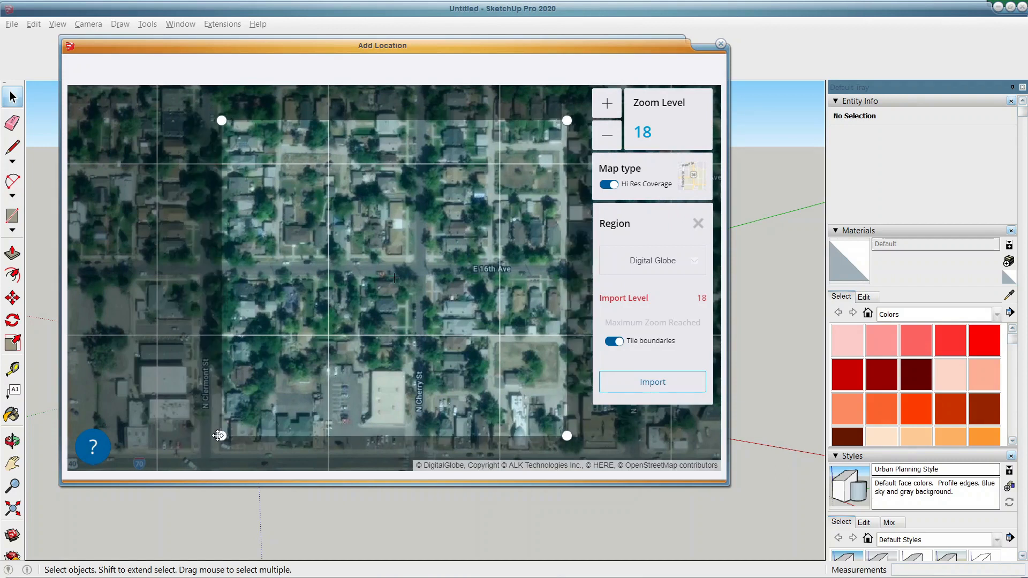
{"action": "left_click_drag", "start_coordinate": [293, 395], "coordinate": [369, 302]}
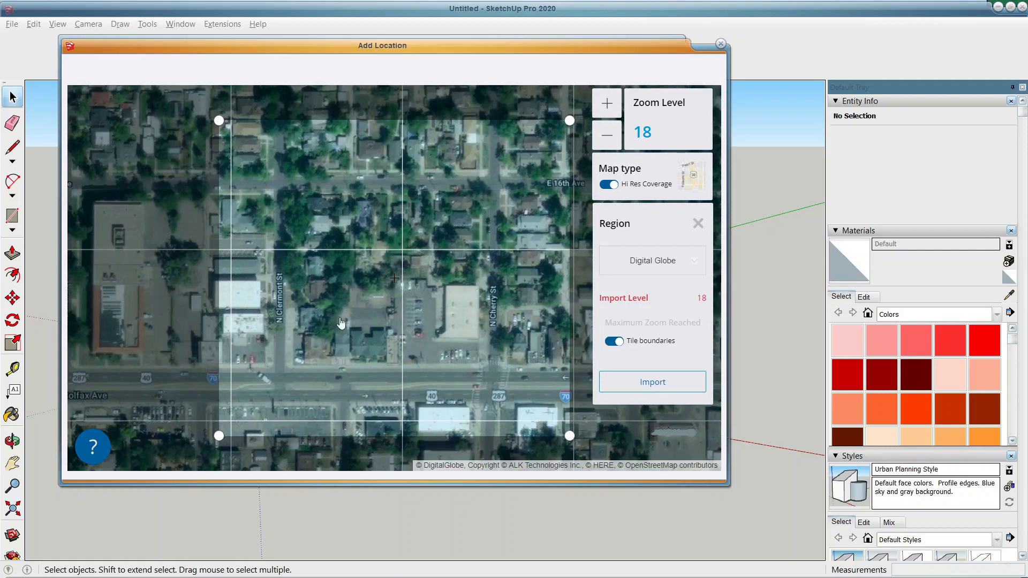
{"action": "left_click_drag", "start_coordinate": [219, 435], "coordinate": [271, 381]}
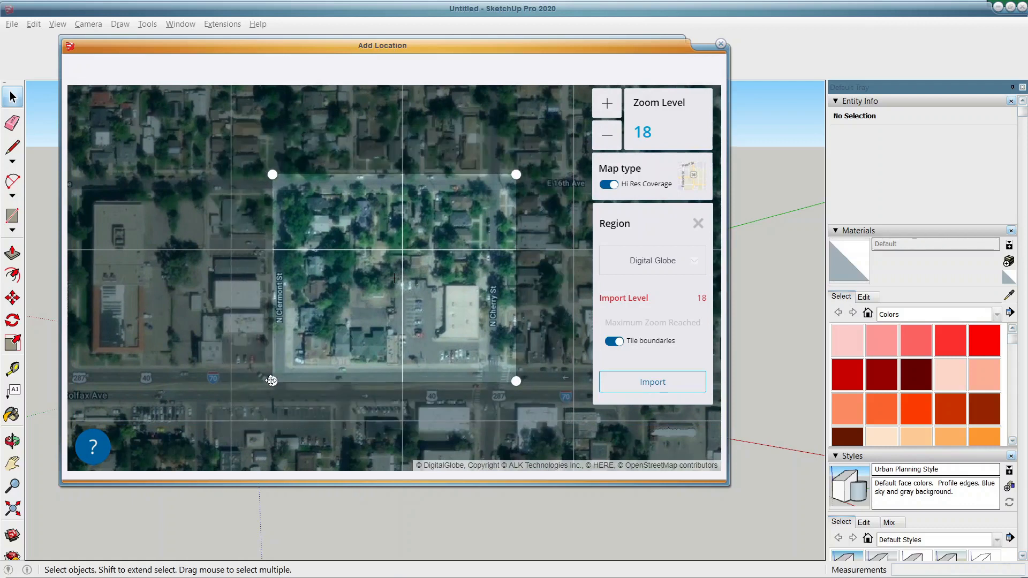
{"action": "left_click_drag", "start_coordinate": [355, 344], "coordinate": [361, 341]}
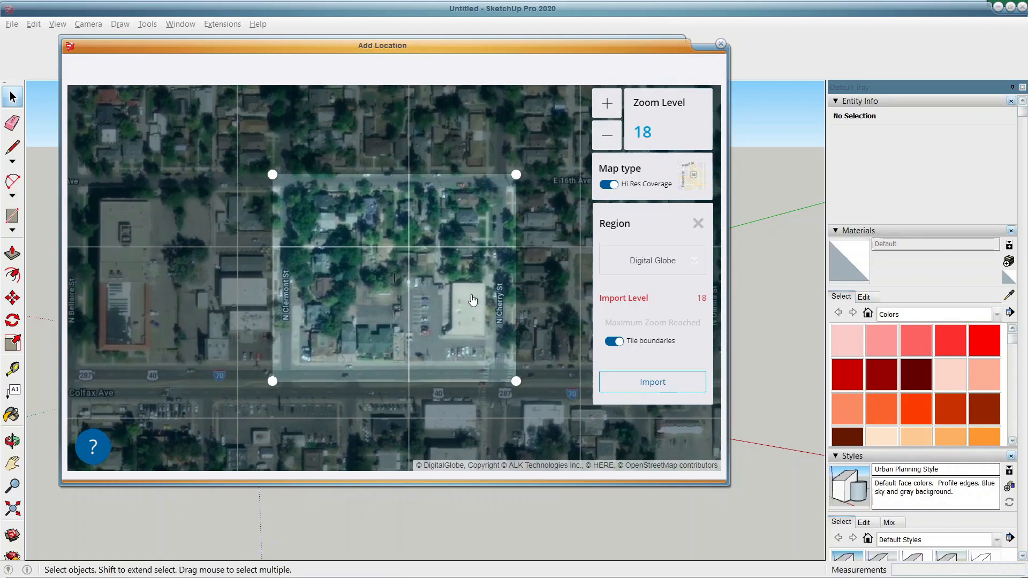
{"action": "left_click_drag", "start_coordinate": [517, 381], "coordinate": [520, 386]}
{"action": "left_click", "coordinate": [636, 387]}
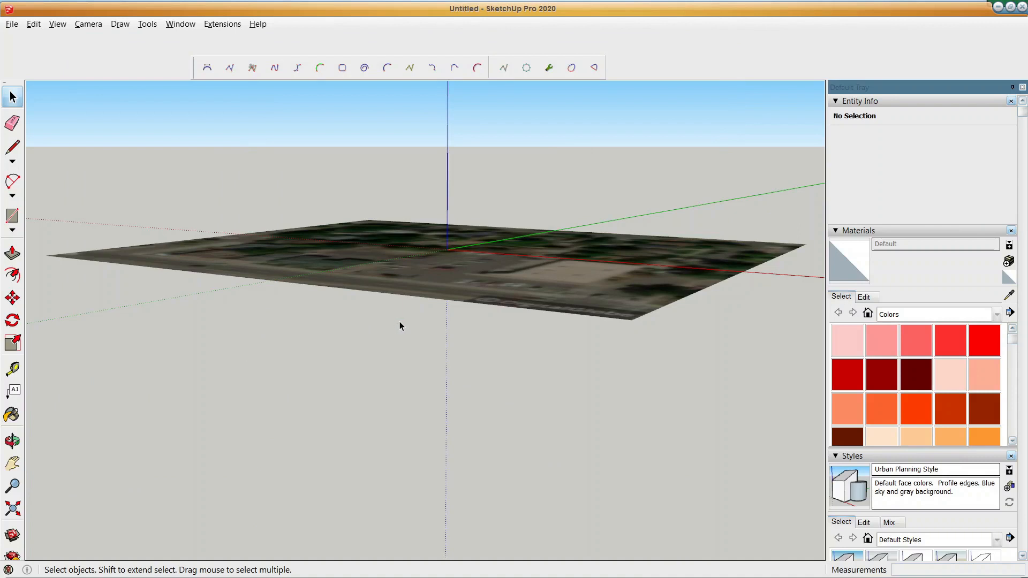
{"action": "middle_click_drag", "start_coordinate": [385, 285], "coordinate": [388, 385]}
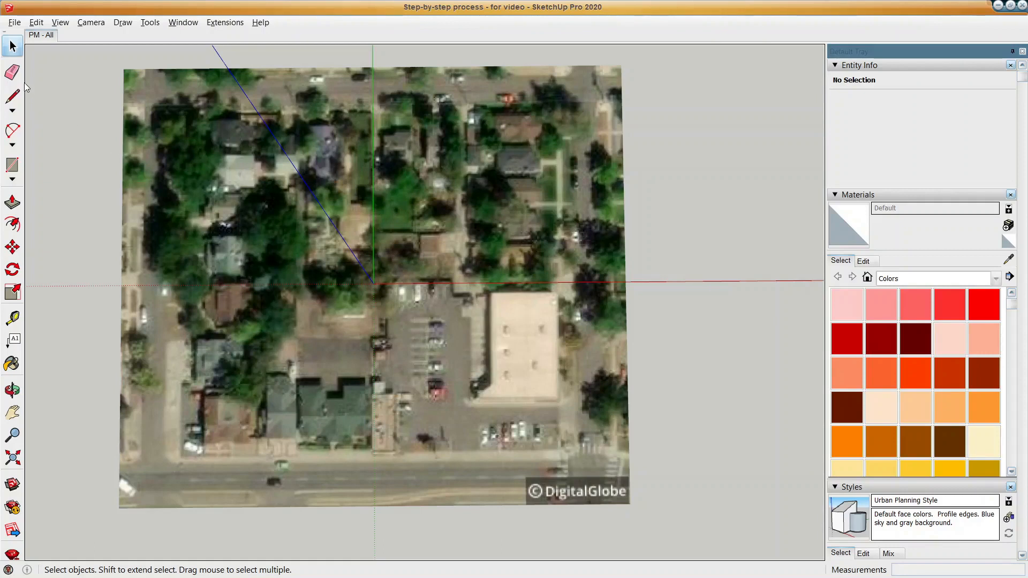
Show the Large Tool Set toolbar and hide the Getting Started toolbar.
{"action": "right_click", "coordinate": [3, 30]}
{"action": "left_click", "coordinate": [33, 184]}
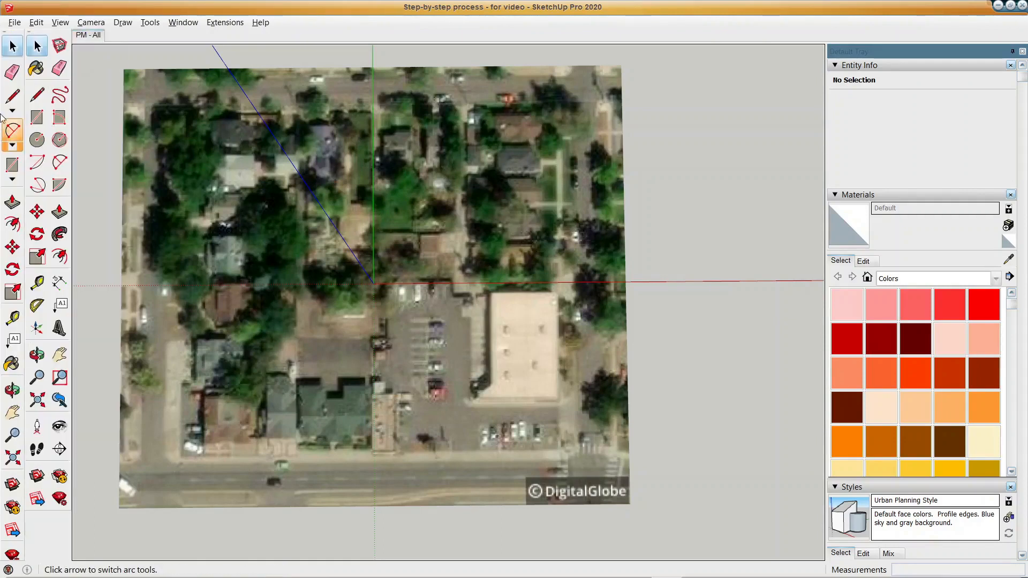
{"action": "right_click", "coordinate": [3, 30]}
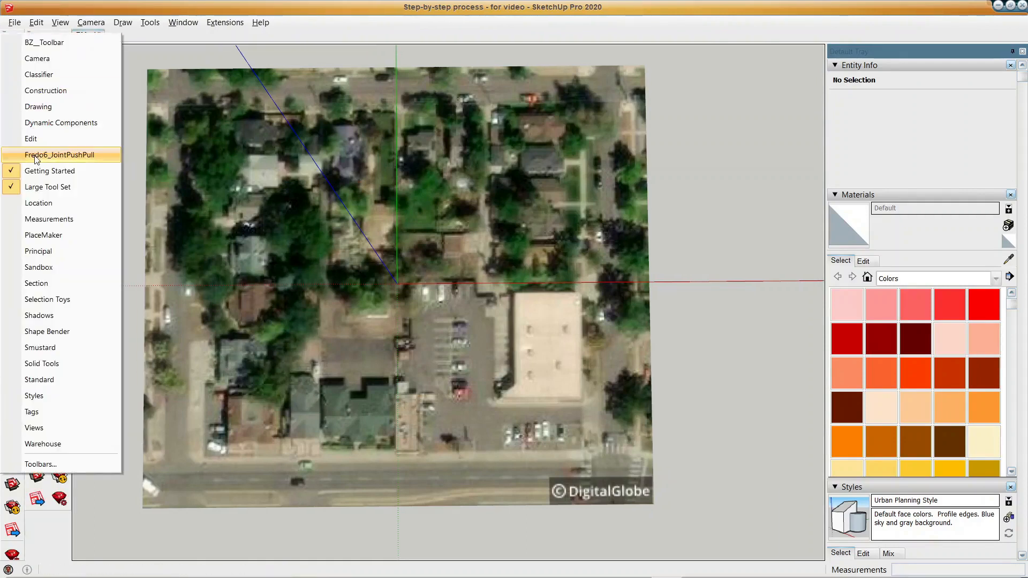
{"action": "left_click", "coordinate": [33, 168]}
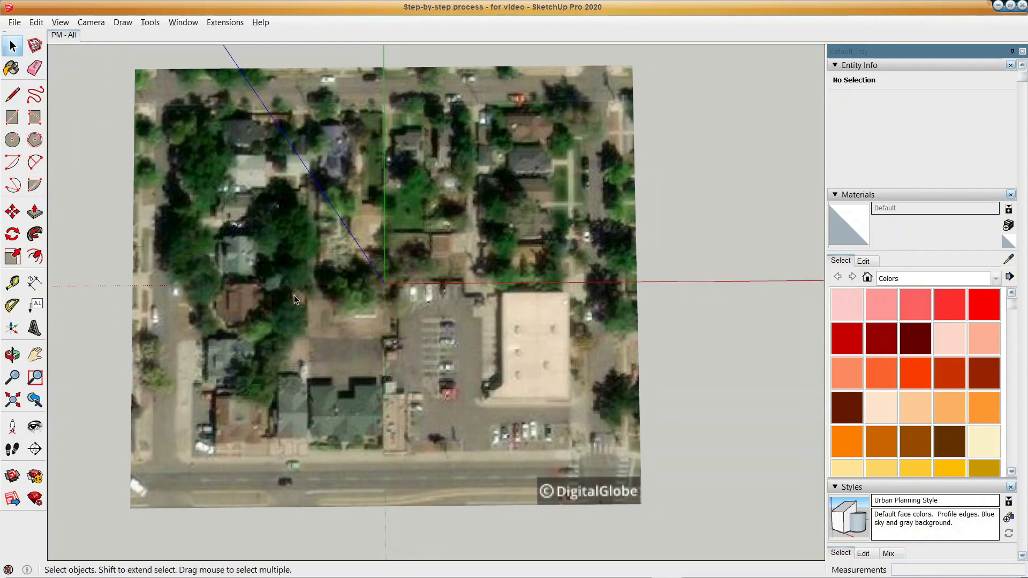
Inspect the image quality of the imported aerial up close around the model origin and across the whole block.
{"action": "scroll", "coordinate": [353, 244], "scroll_direction": "up", "scroll_amount": 4}
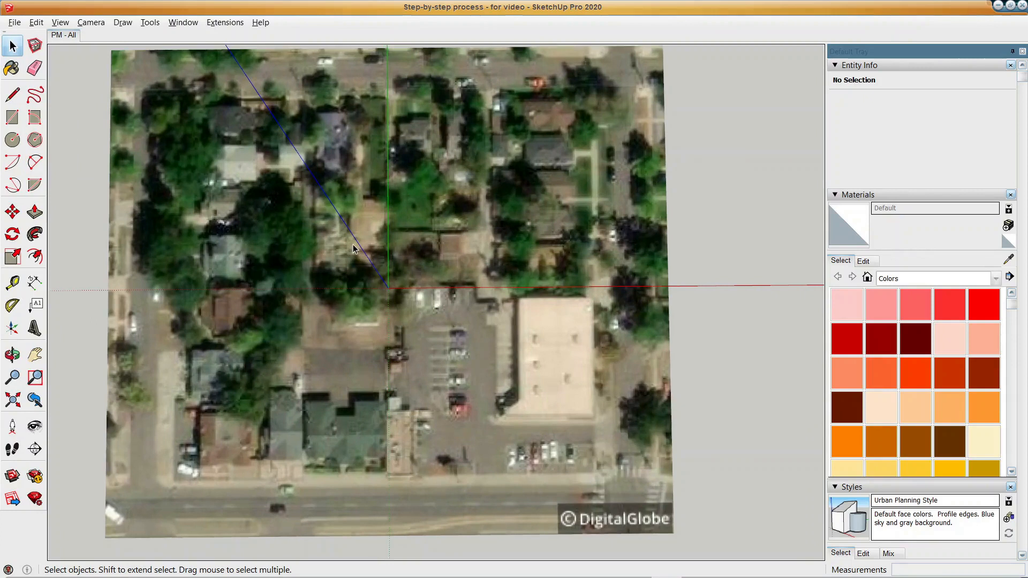
{"action": "scroll", "coordinate": [353, 244], "scroll_direction": "up", "scroll_amount": 5}
{"action": "middle_click_drag", "start_coordinate": [450, 287], "coordinate": [471, 326], "text": "shift"}
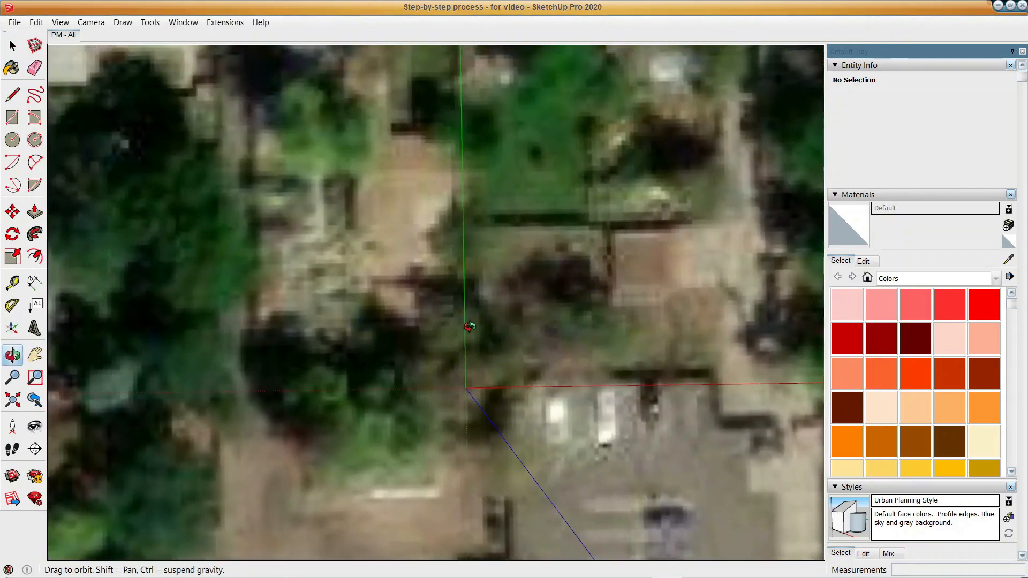
{"action": "key", "text": "space"}
{"action": "scroll", "coordinate": [385, 269], "scroll_direction": "down", "scroll_amount": 8}
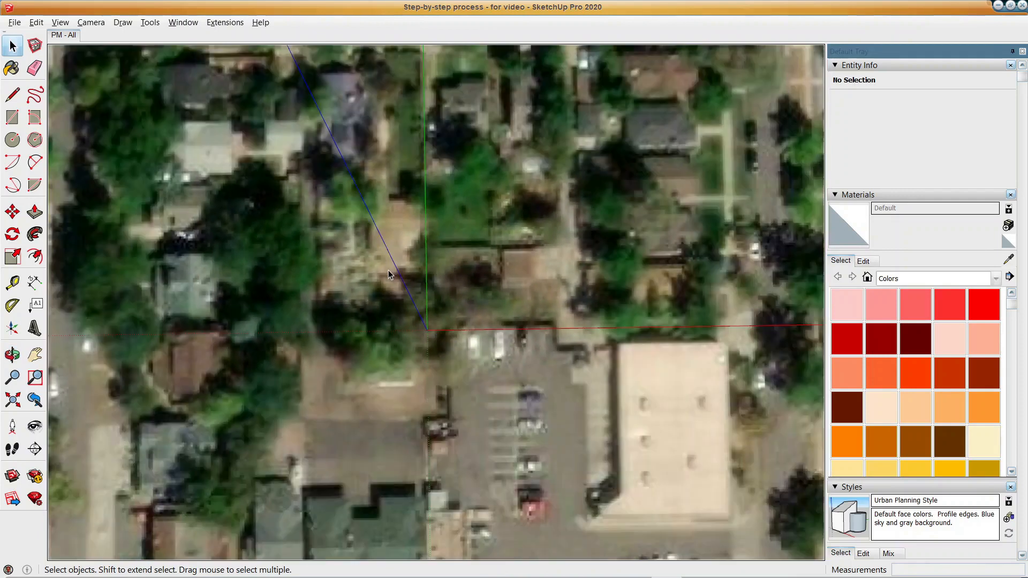
{"action": "scroll", "coordinate": [408, 291], "scroll_direction": "down", "scroll_amount": 3}
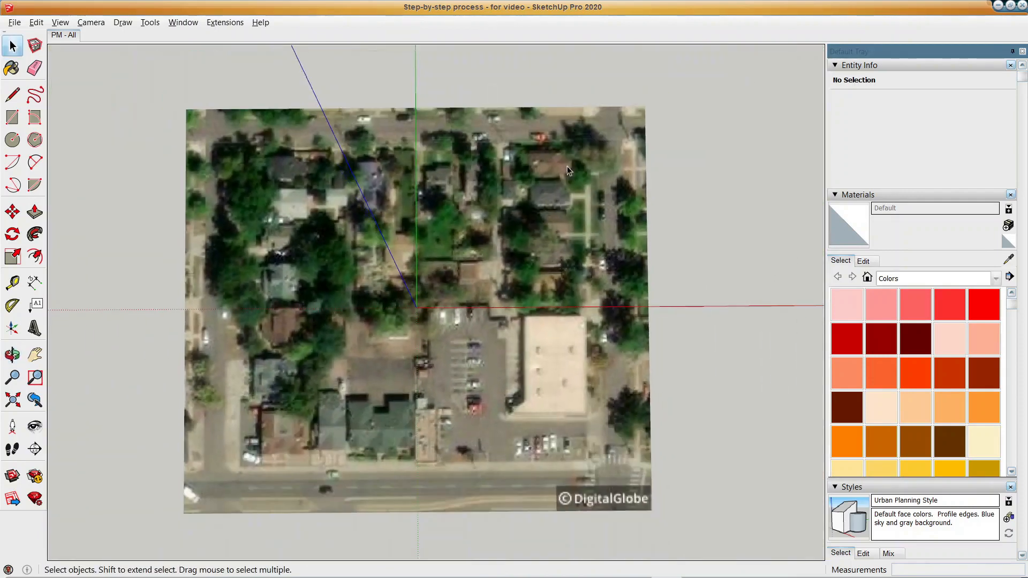
{"action": "middle_click_drag", "start_coordinate": [657, 112], "coordinate": [673, 95]}
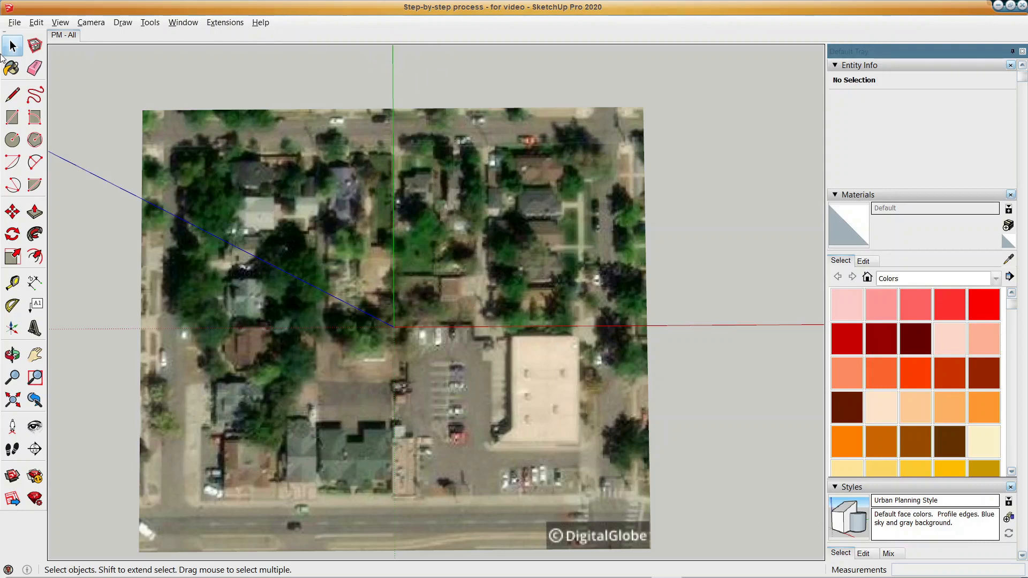
Show the PlaceMaker toolbar and open the PlaceMaker window.
{"action": "right_click", "coordinate": [6, 33]}
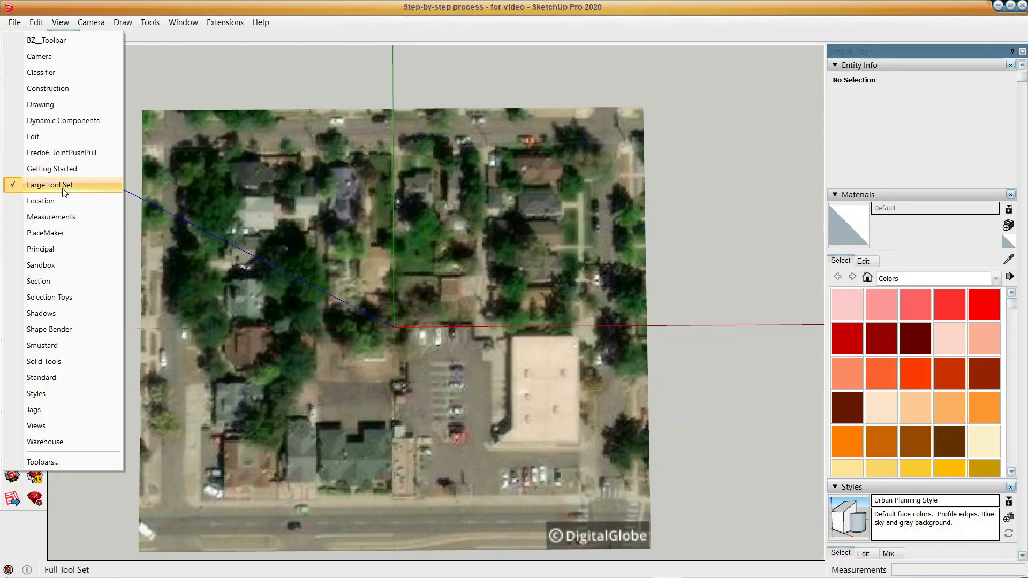
{"action": "left_click", "coordinate": [55, 234]}
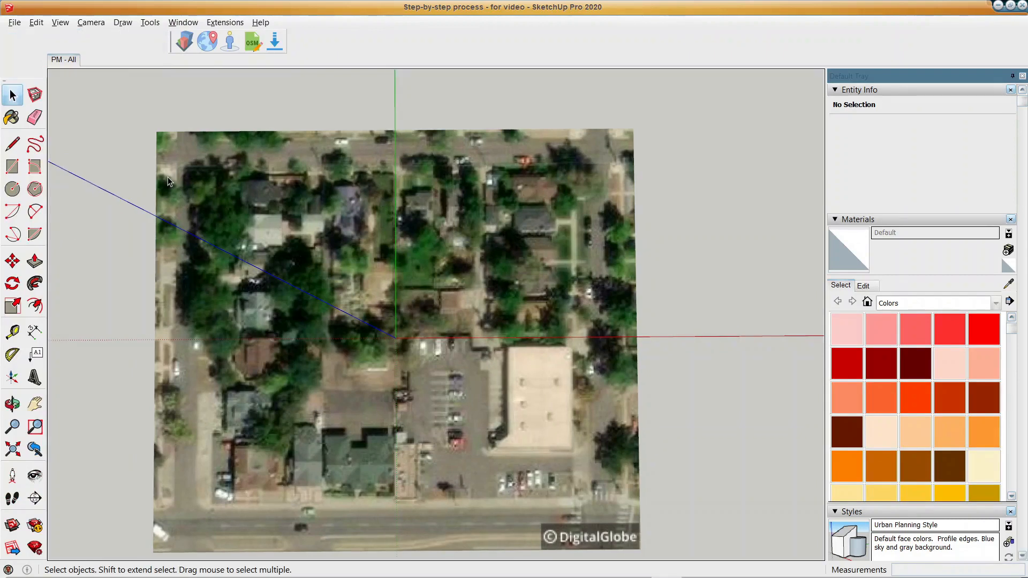
{"action": "left_click", "coordinate": [186, 47]}
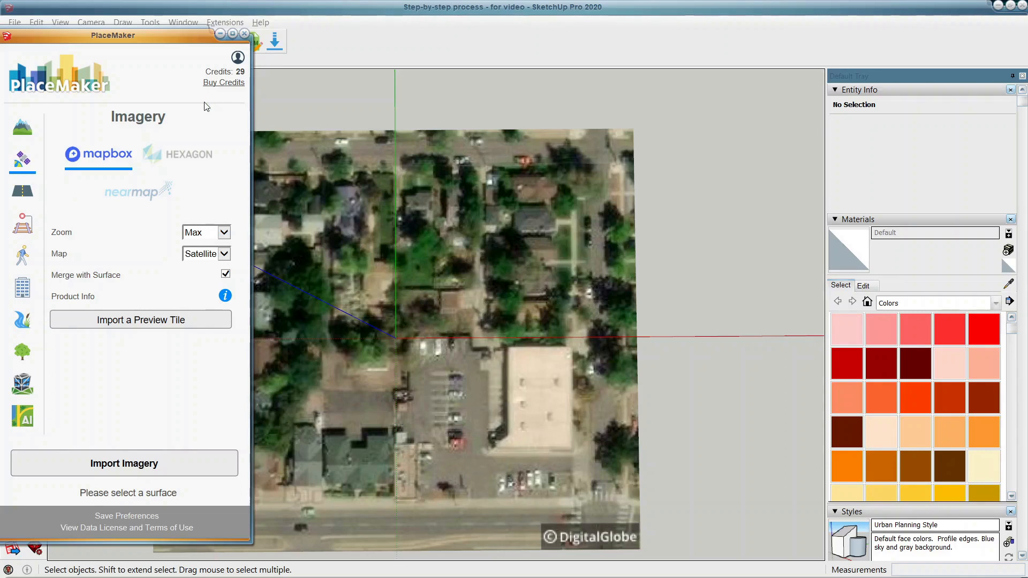
Open PlaceMaker's credit purchase portal in the browser, and the bookmarked SketchUp PlaceMaker website in a new tab.
{"action": "left_click", "coordinate": [213, 86]}
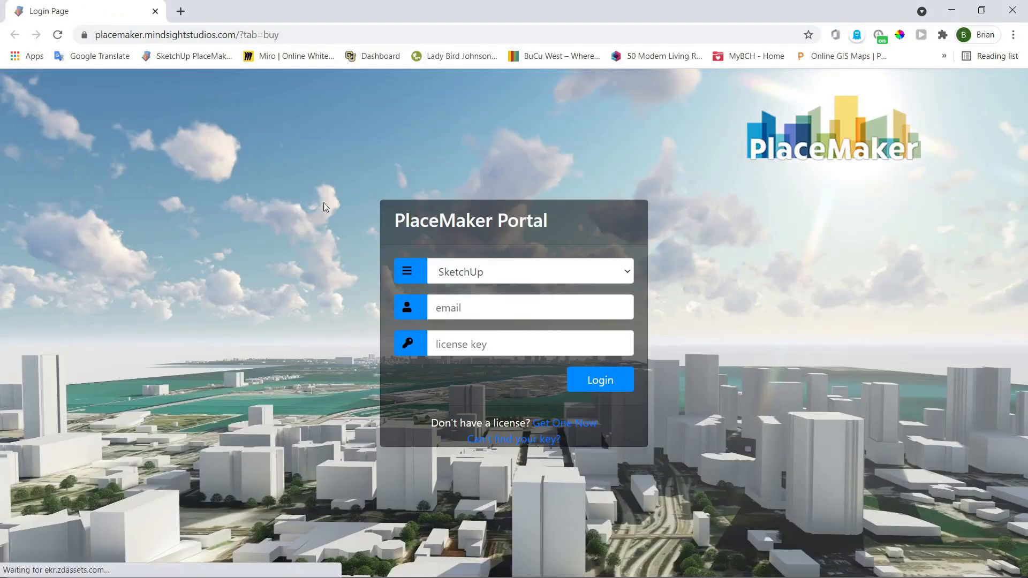
{"action": "left_click", "coordinate": [468, 349]}
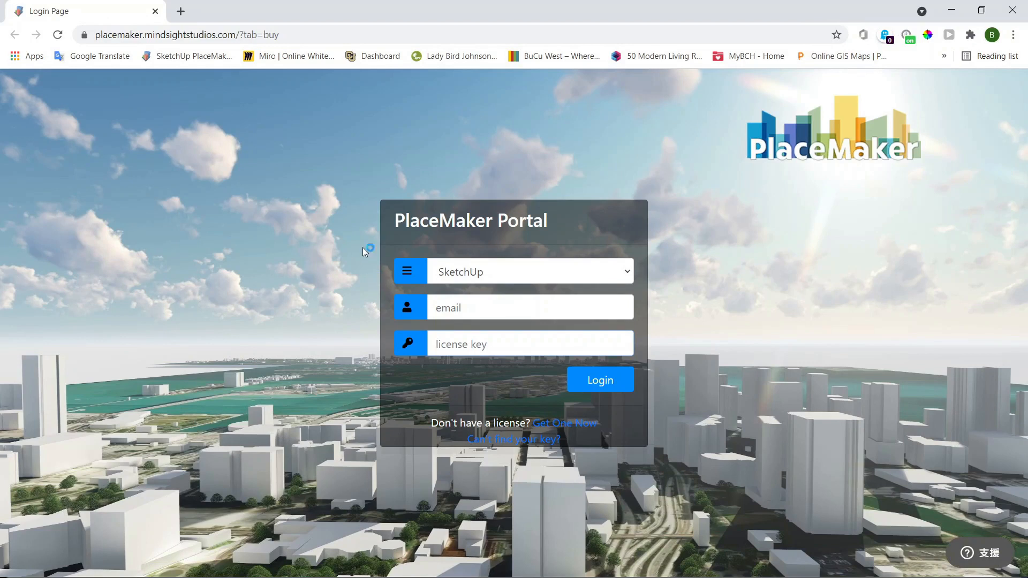
{"action": "left_click", "coordinate": [180, 10]}
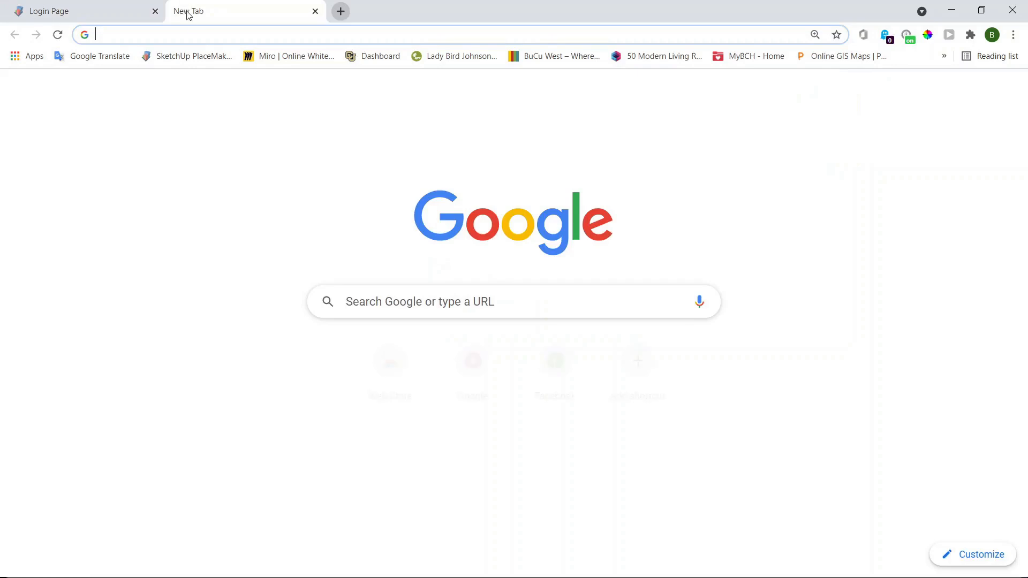
{"action": "left_click", "coordinate": [193, 56]}
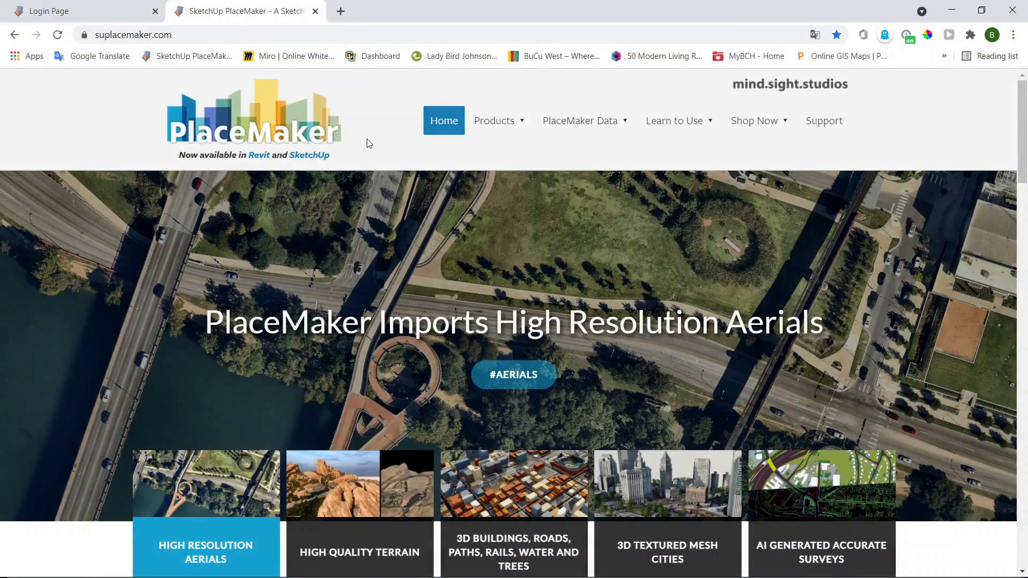
Open the SketchUp PlaceMaker shop page and compare the Pay-As-You-Go and Subscription Bundle options.
{"action": "mouse_move", "coordinate": [757, 120]}
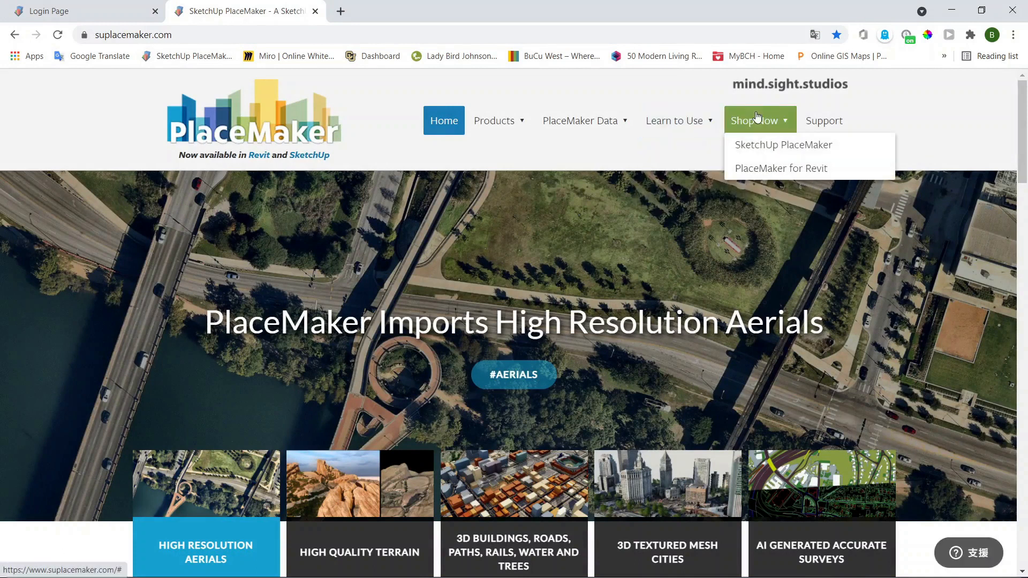
{"action": "left_click", "coordinate": [752, 149]}
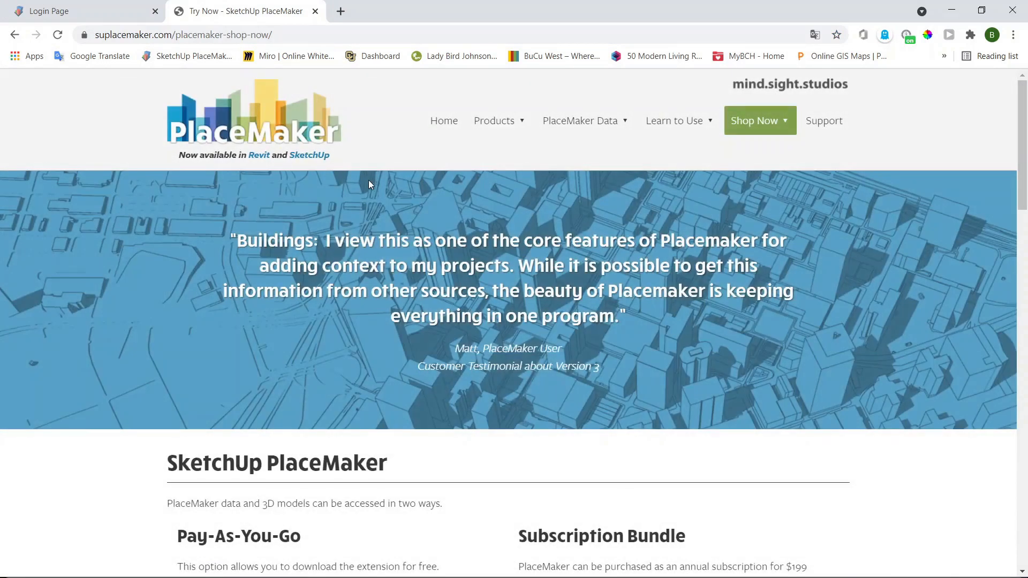
{"action": "scroll", "coordinate": [369, 184], "scroll_direction": "down", "scroll_amount": 15}
{"action": "scroll", "coordinate": [355, 184], "scroll_direction": "up", "scroll_amount": 3}
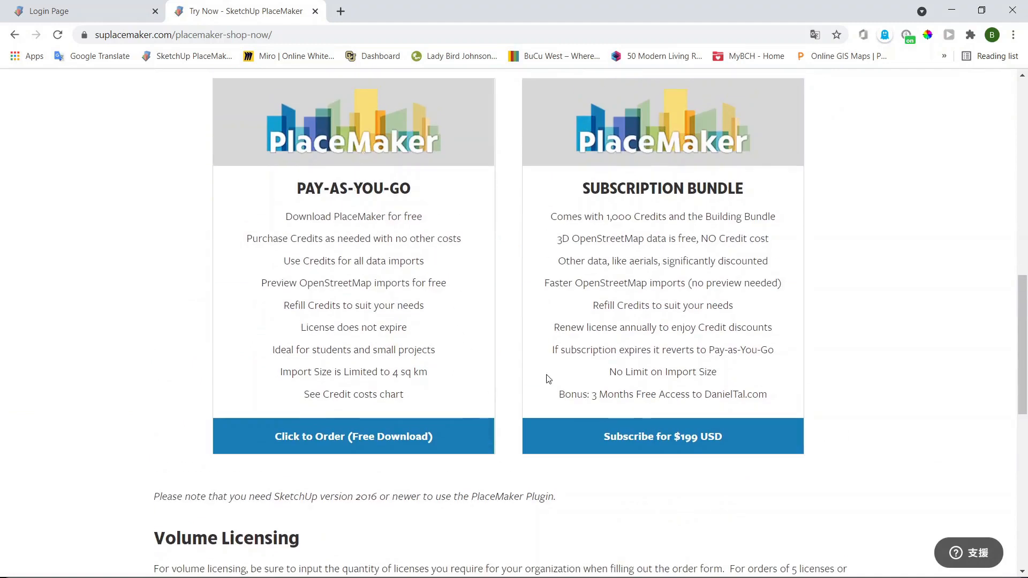
Follow the free Pay-As-You-Go order past the license agreement to the credits offer, and return to SketchUp.
{"action": "left_click", "coordinate": [424, 437]}
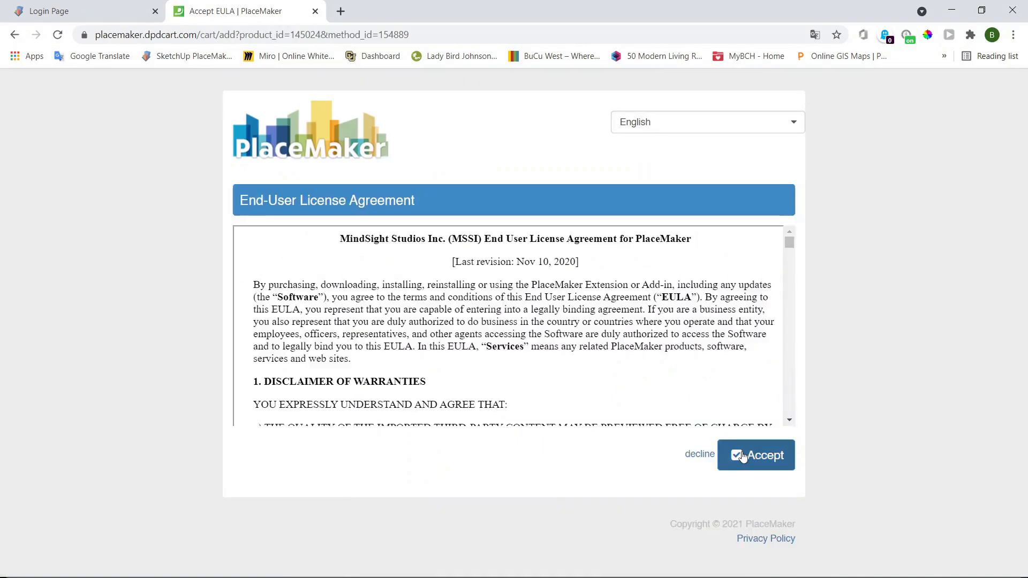
{"action": "left_click", "coordinate": [745, 457]}
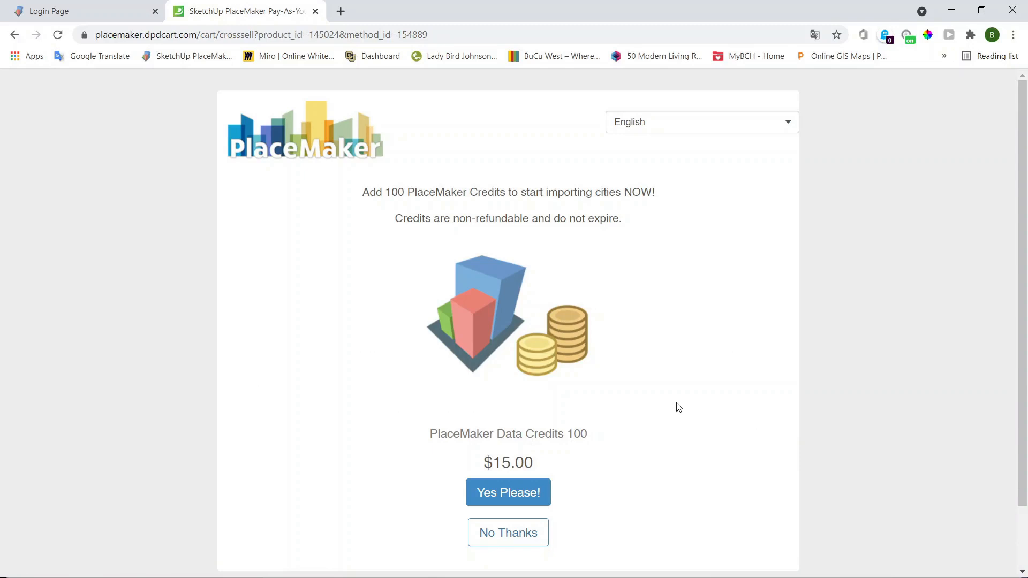
{"action": "left_click", "coordinate": [951, 6]}
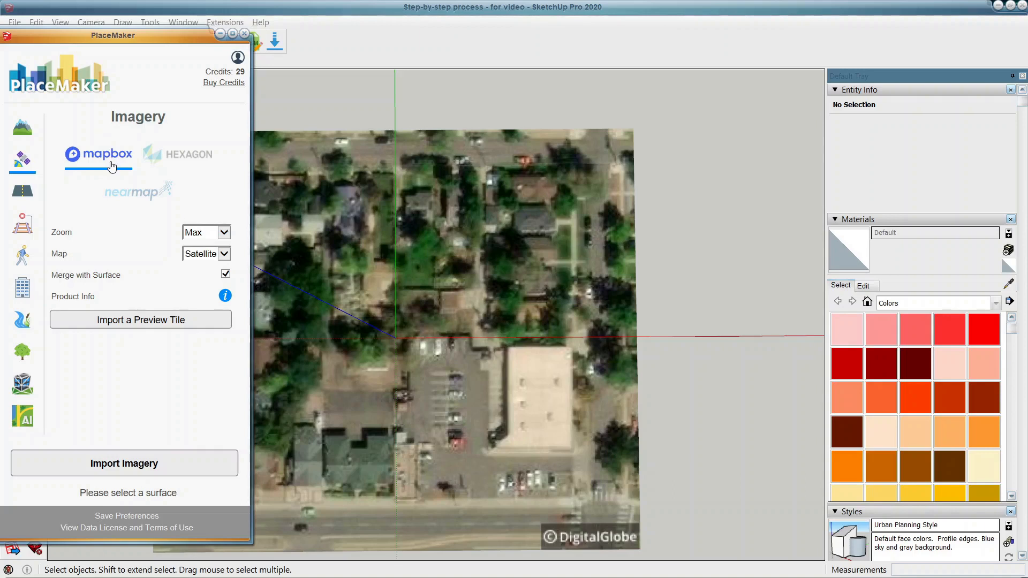
Choose nearmap as the imagery source and review its map dates, keeping 2021-04-03.
{"action": "left_click", "coordinate": [124, 197]}
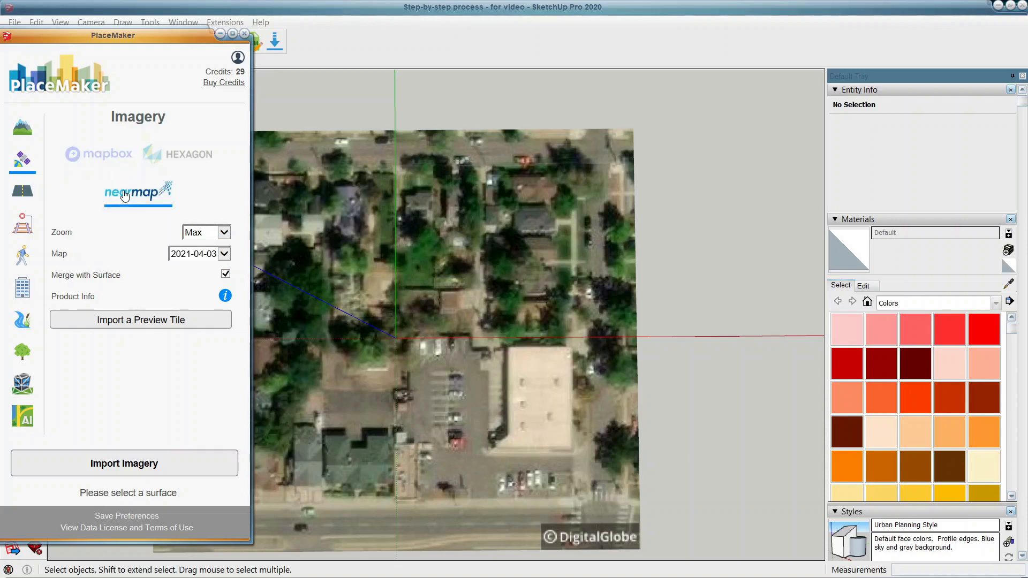
{"action": "left_click", "coordinate": [225, 255]}
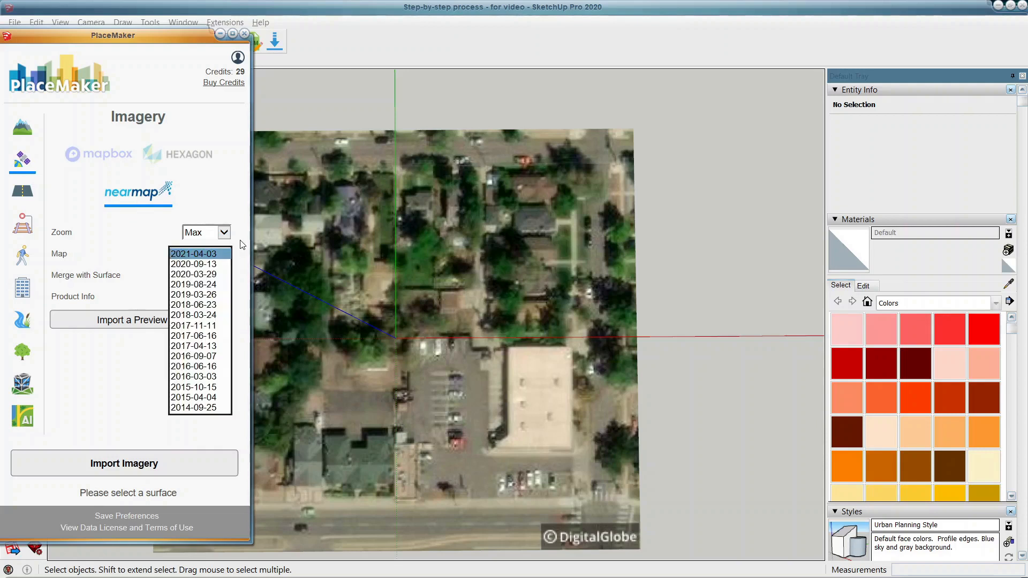
{"action": "left_click", "coordinate": [242, 244]}
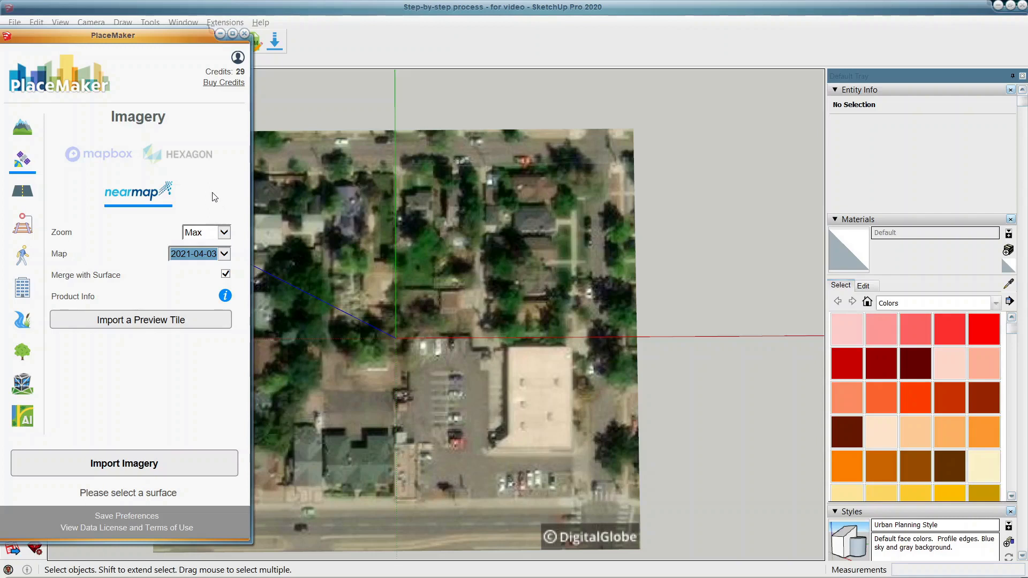
Compare the Hexagon and mapbox imagery sources, choose mapbox, and unlock the Location Snapshot group.
{"action": "left_click", "coordinate": [187, 158]}
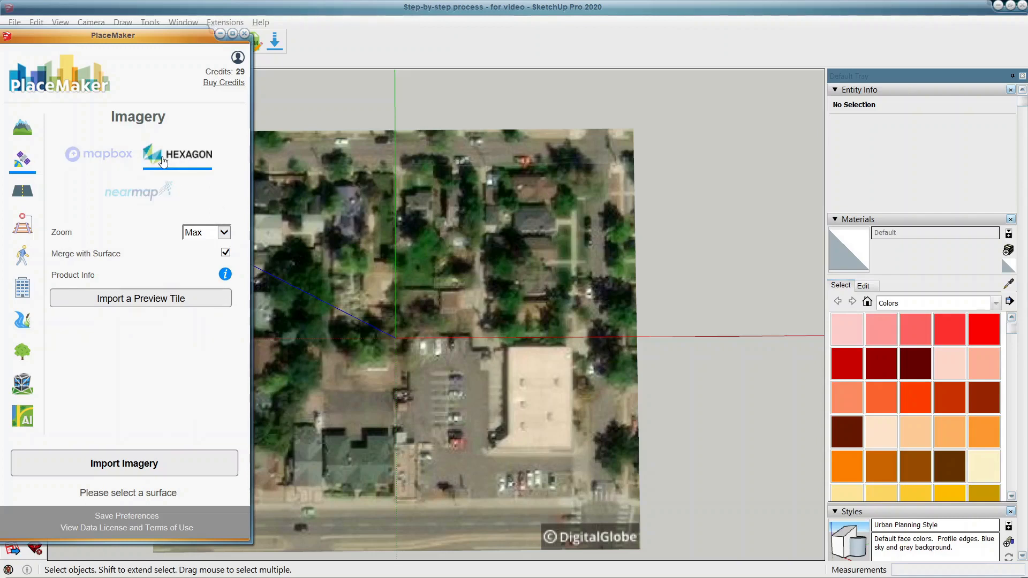
{"action": "left_click", "coordinate": [106, 157]}
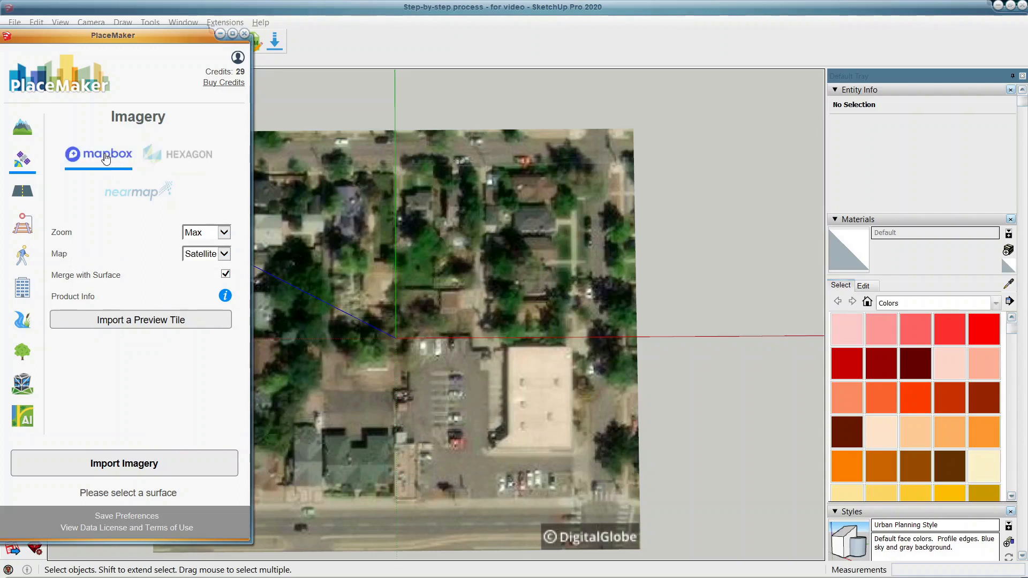
{"action": "left_click", "coordinate": [325, 341]}
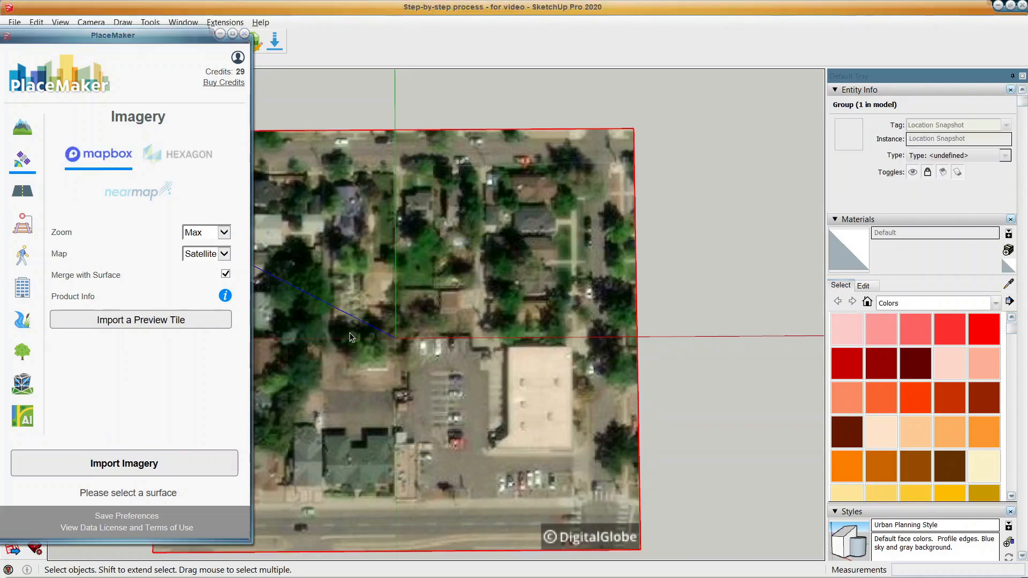
{"action": "right_click", "coordinate": [351, 337]}
{"action": "left_click", "coordinate": [380, 105]}
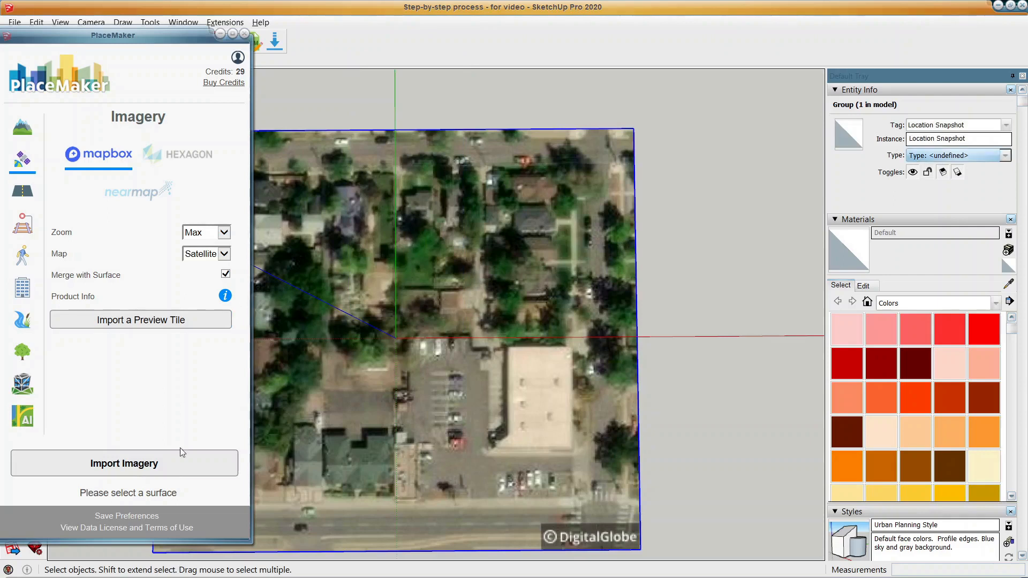
Import mapbox satellite imagery at maximum zoom onto the location snapshot, accepting the 12-credit order, and minimize PlaceMaker.
{"action": "left_click", "coordinate": [181, 464]}
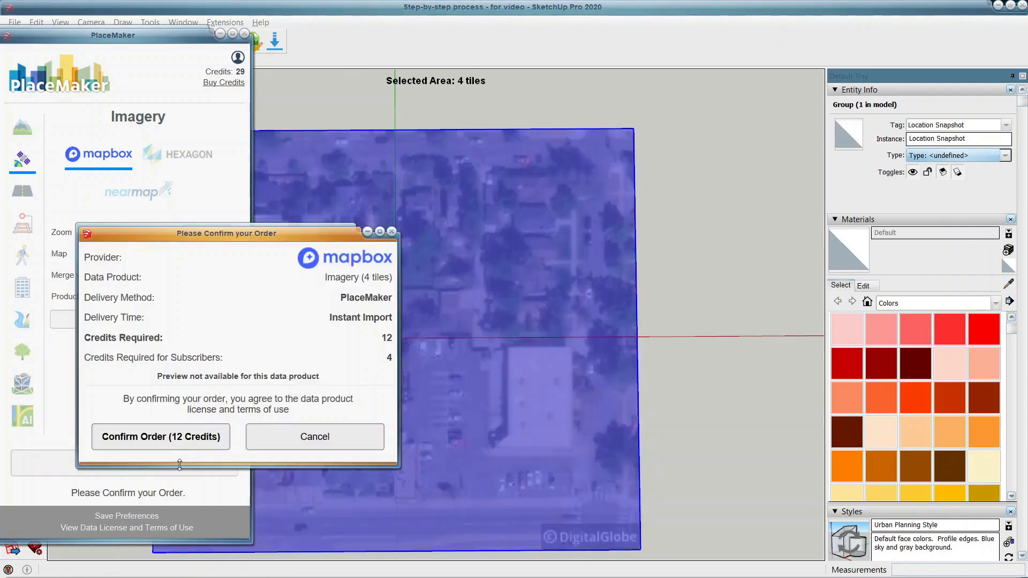
{"action": "left_click", "coordinate": [192, 436]}
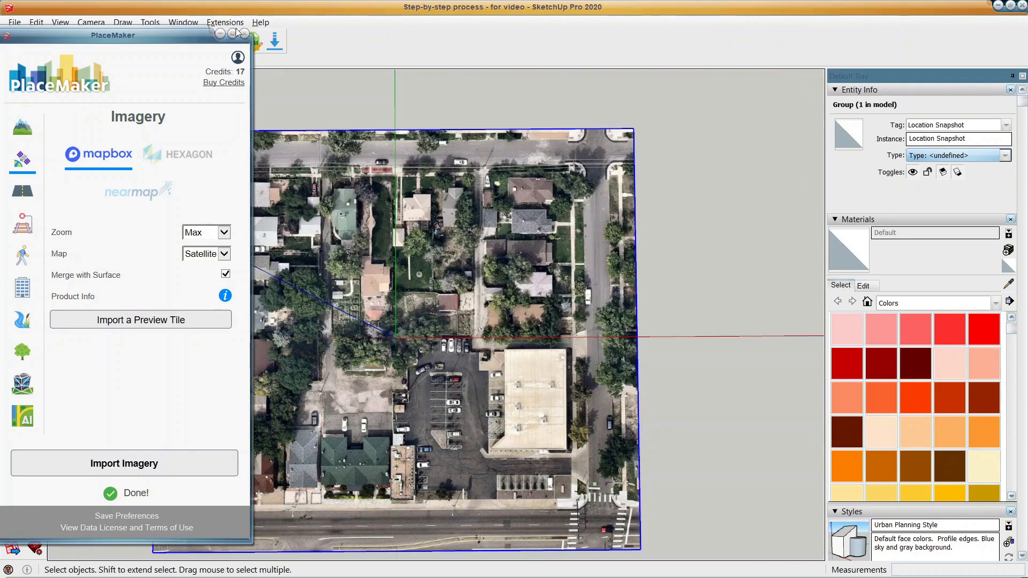
{"action": "left_click", "coordinate": [220, 34]}
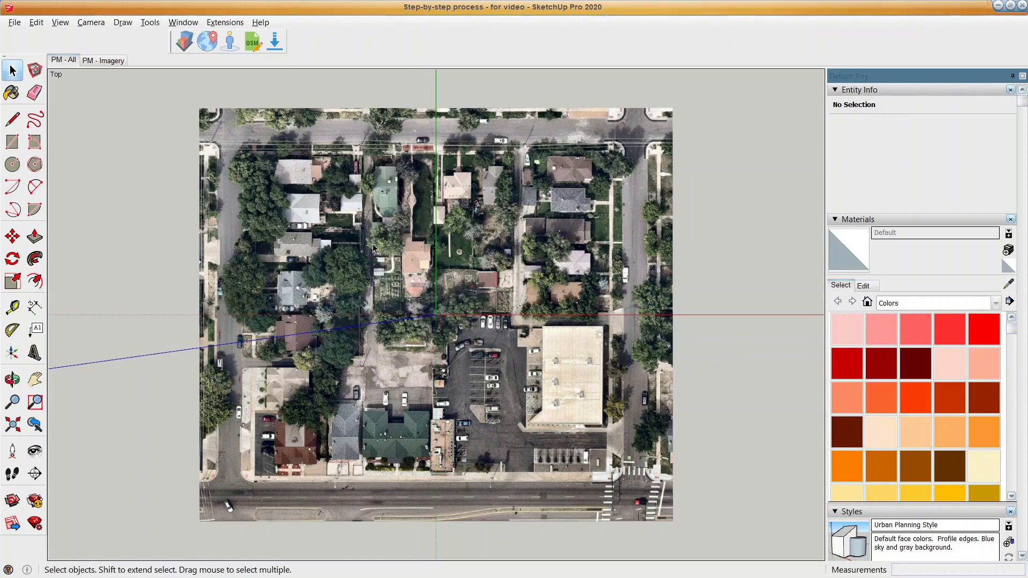
Try to import OSM 3D buildings onto the location snapshot with a 22' default building height and 11' default level height.
{"action": "left_click", "coordinate": [350, 169]}
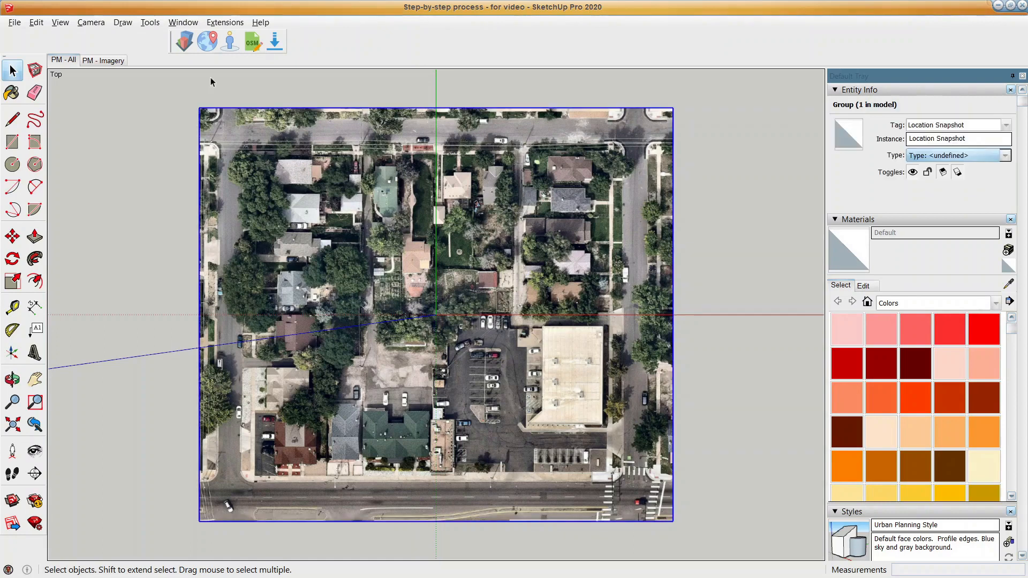
{"action": "left_click", "coordinate": [184, 45]}
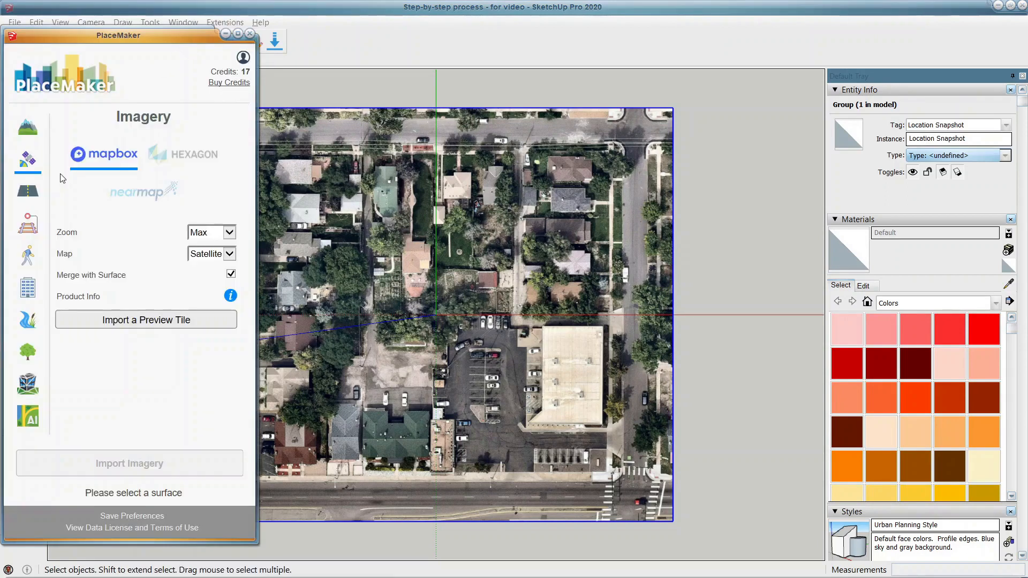
{"action": "left_click", "coordinate": [23, 287]}
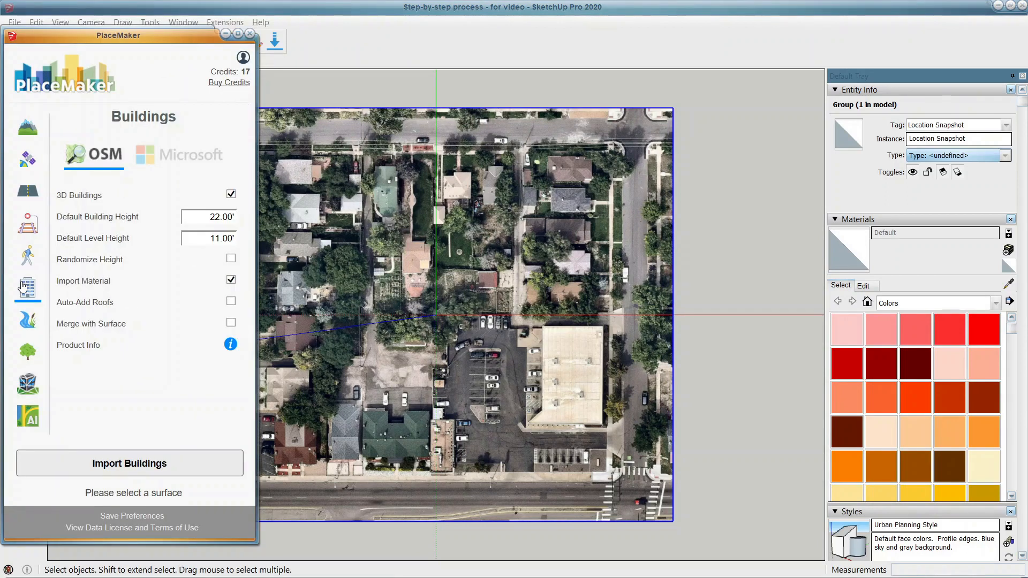
{"action": "left_click", "coordinate": [96, 467]}
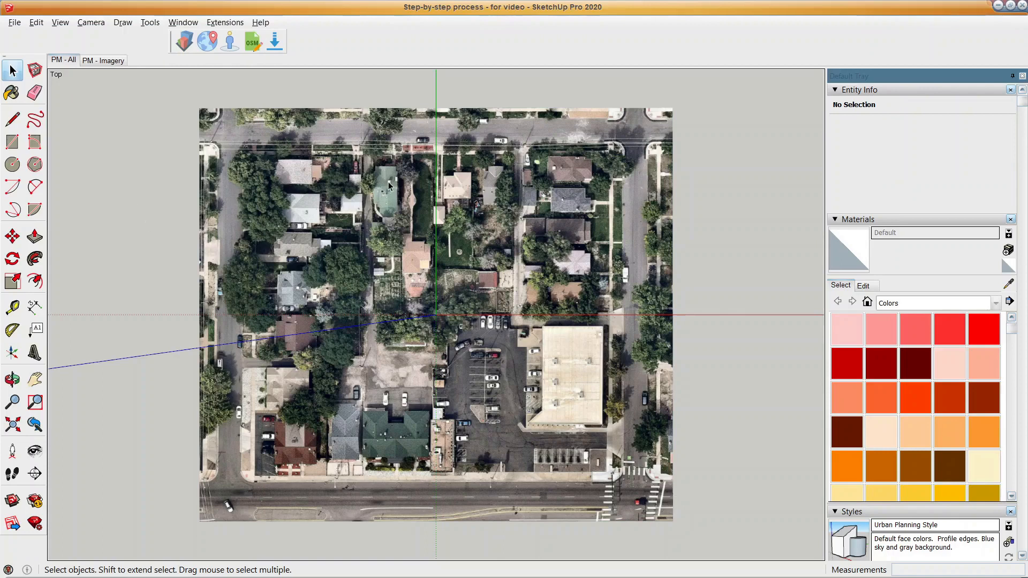
Draw a rectangle about 52.5' by 28.9' over the roof of the northernmost house beside the street intersection.
{"action": "scroll", "coordinate": [599, 201], "scroll_direction": "up", "scroll_amount": 5}
{"action": "mouse_move", "coordinate": [535, 188]}
{"action": "middle_mouse_down", "text": "shift"}
{"action": "mouse_move", "coordinate": [535, 218]}
{"action": "mouse_move", "coordinate": [444, 298]}
{"action": "mouse_move", "coordinate": [464, 302]}
{"action": "mouse_move", "coordinate": [450, 314]}
{"action": "middle_mouse_up", "text": "shift"}
{"action": "scroll", "coordinate": [456, 291], "scroll_direction": "up", "scroll_amount": 1}
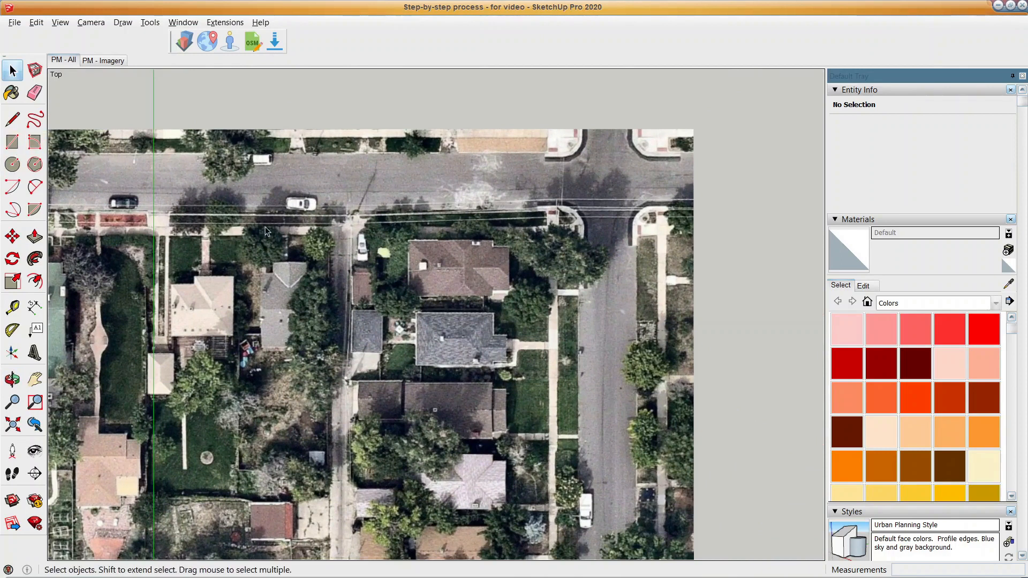
{"action": "key", "text": "r"}
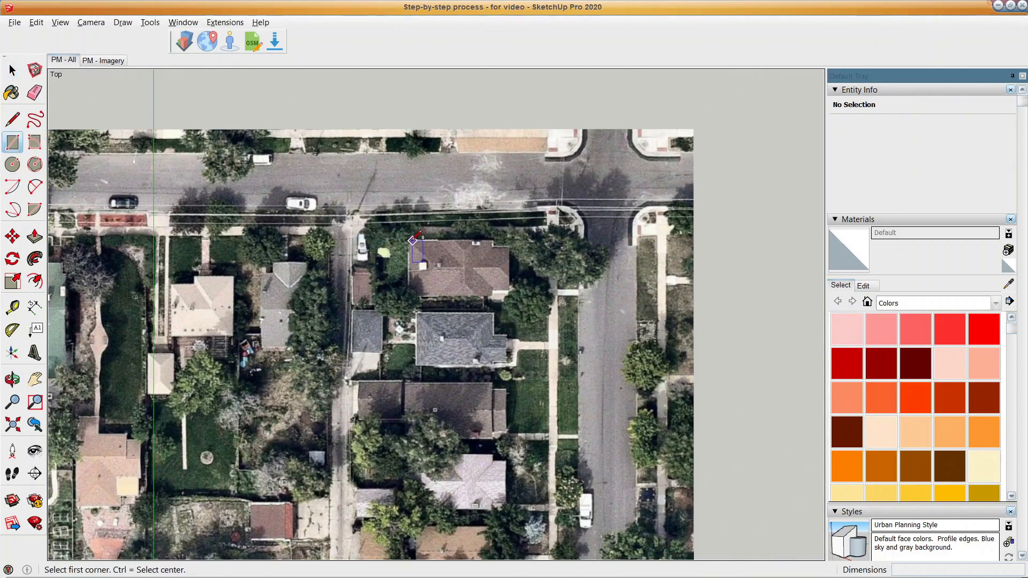
{"action": "scroll", "coordinate": [411, 240], "scroll_direction": "up", "scroll_amount": 1}
{"action": "left_click", "coordinate": [408, 239]}
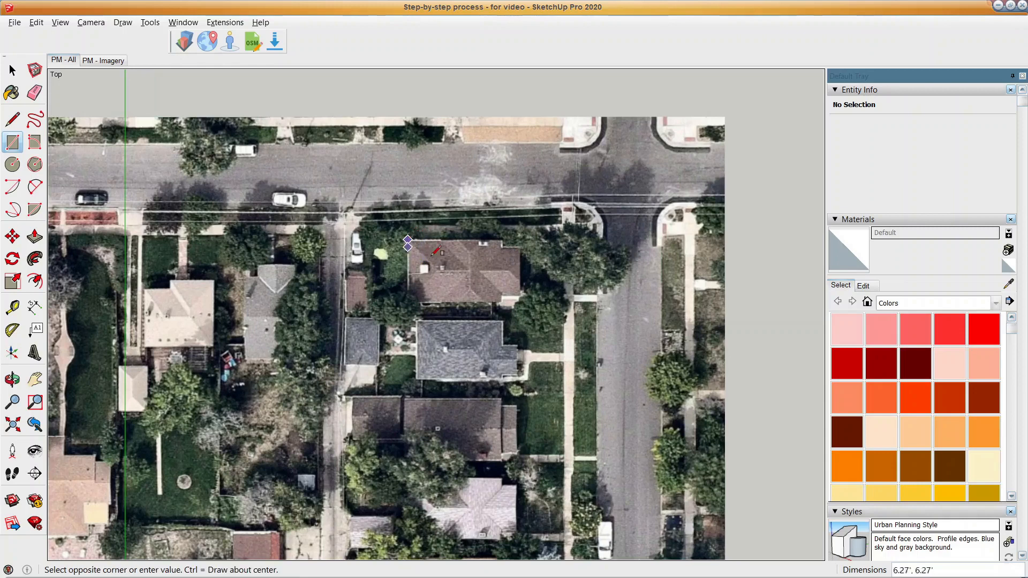
{"action": "left_click", "coordinate": [519, 302]}
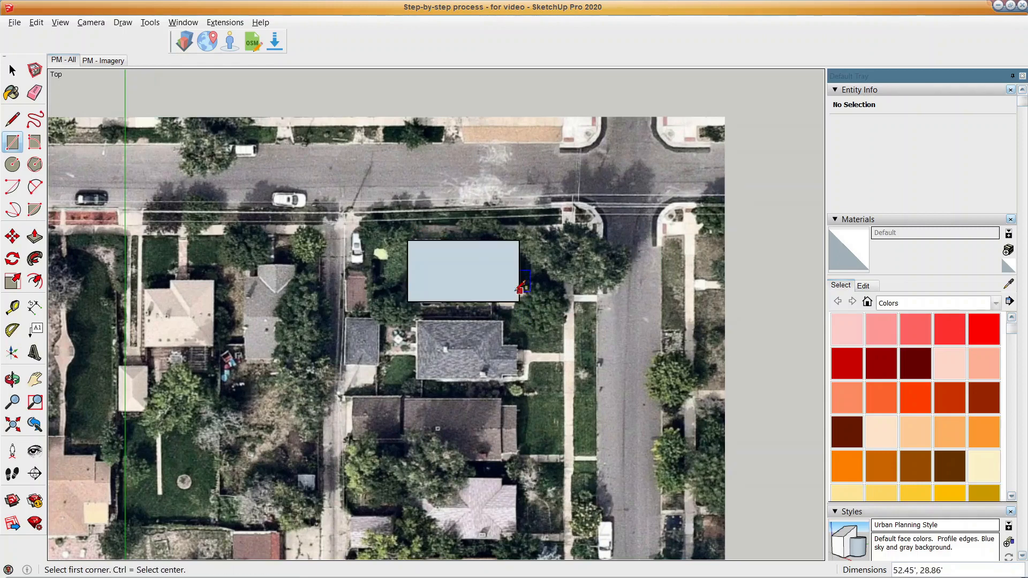
{"action": "key", "text": "space"}
Trace the second house's footprint with lines from its northwest corner along the west and south sides and around the eastern projection.
{"action": "scroll", "coordinate": [435, 337], "scroll_direction": "up", "scroll_amount": 1}
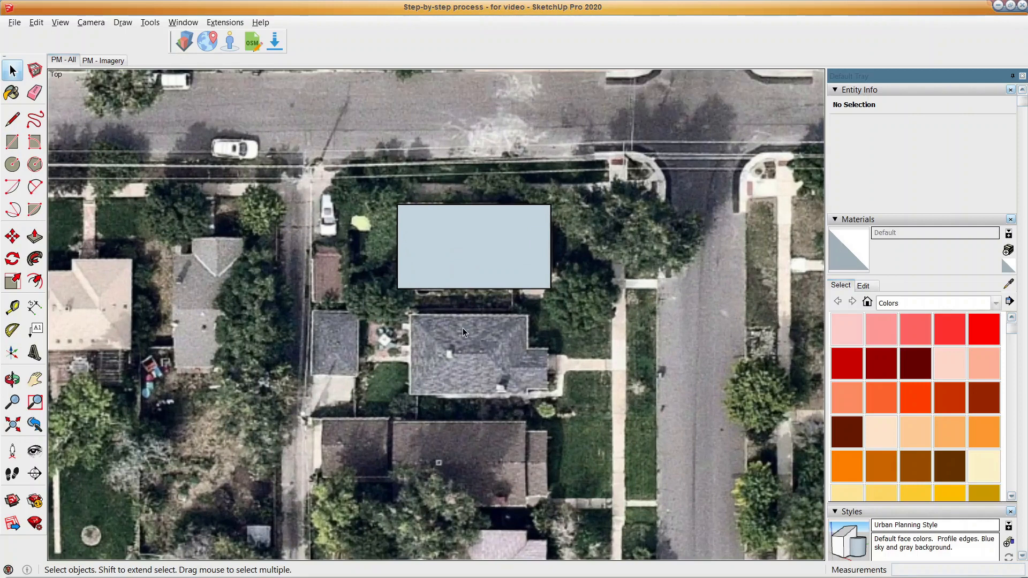
{"action": "key", "text": "l"}
{"action": "scroll", "coordinate": [410, 314], "scroll_direction": "up", "scroll_amount": 1}
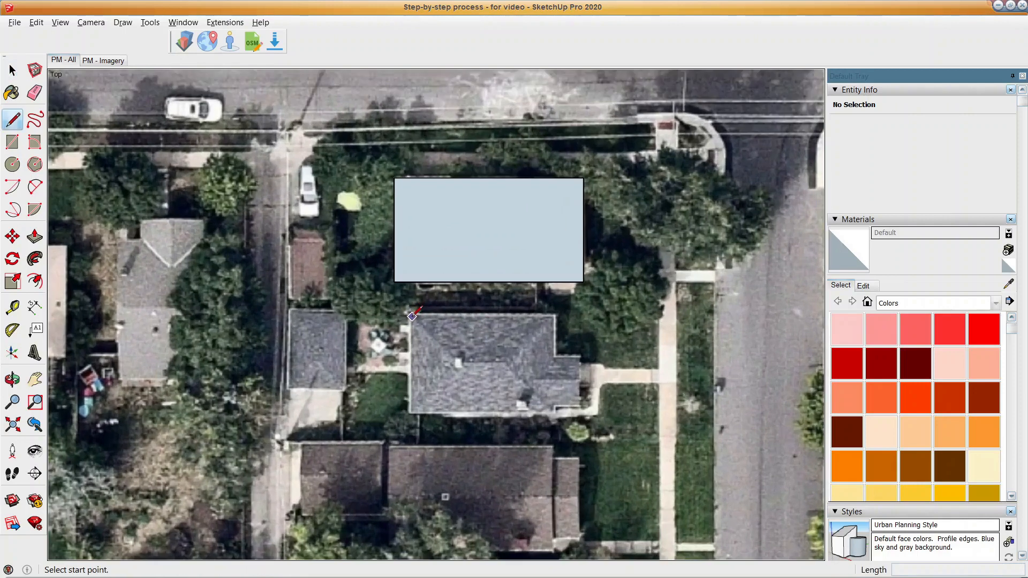
{"action": "left_click", "coordinate": [408, 313]}
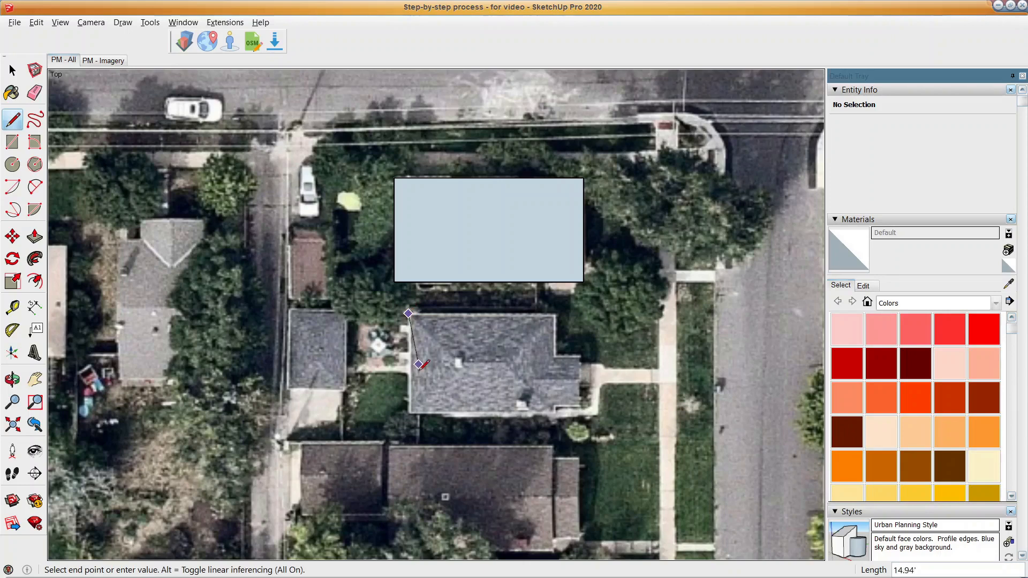
{"action": "left_click", "coordinate": [408, 413]}
{"action": "scroll", "coordinate": [516, 413], "scroll_direction": "up", "scroll_amount": 1}
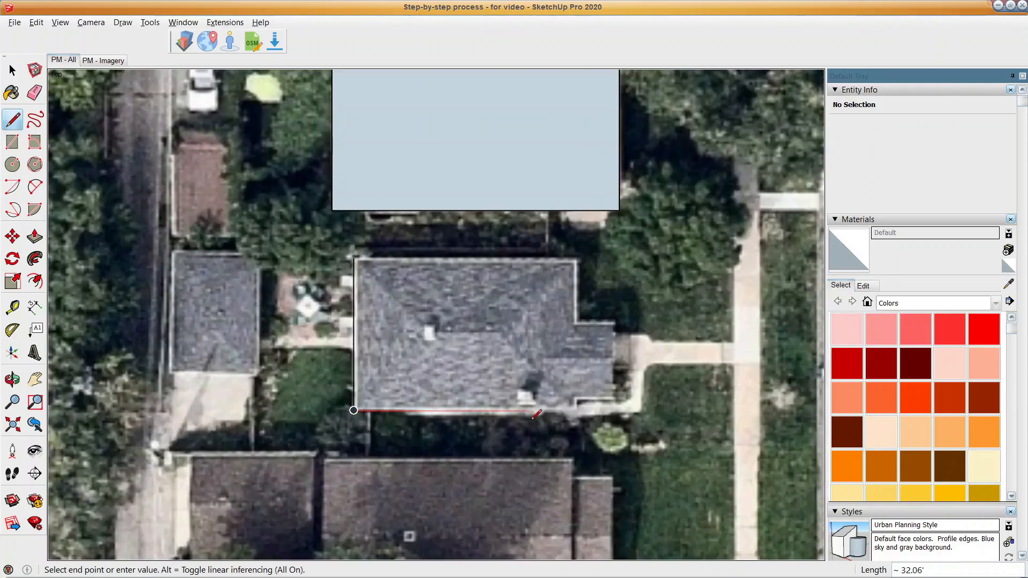
{"action": "left_click", "coordinate": [576, 410]}
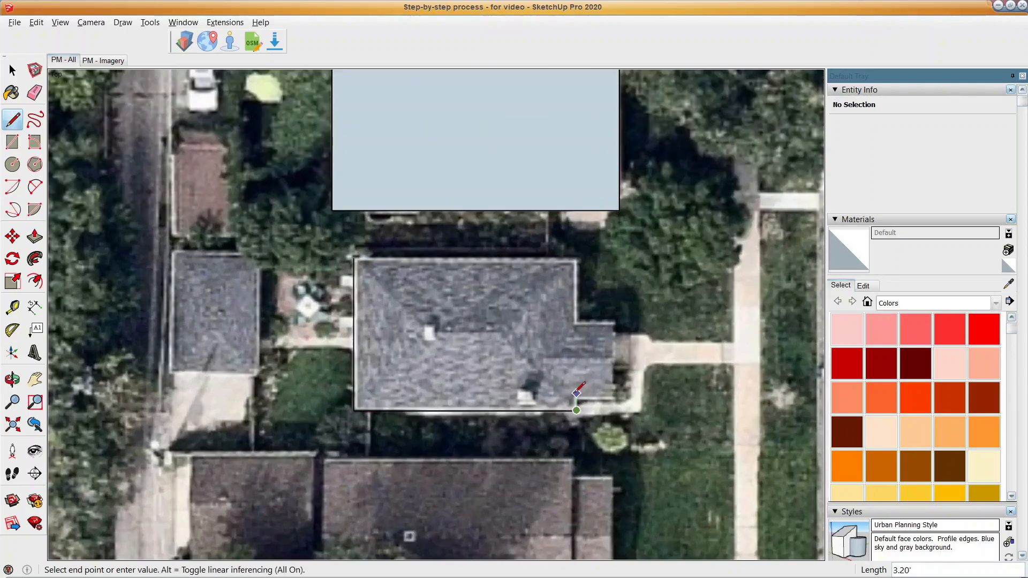
{"action": "left_click", "coordinate": [577, 397]}
{"action": "left_click", "coordinate": [614, 397]}
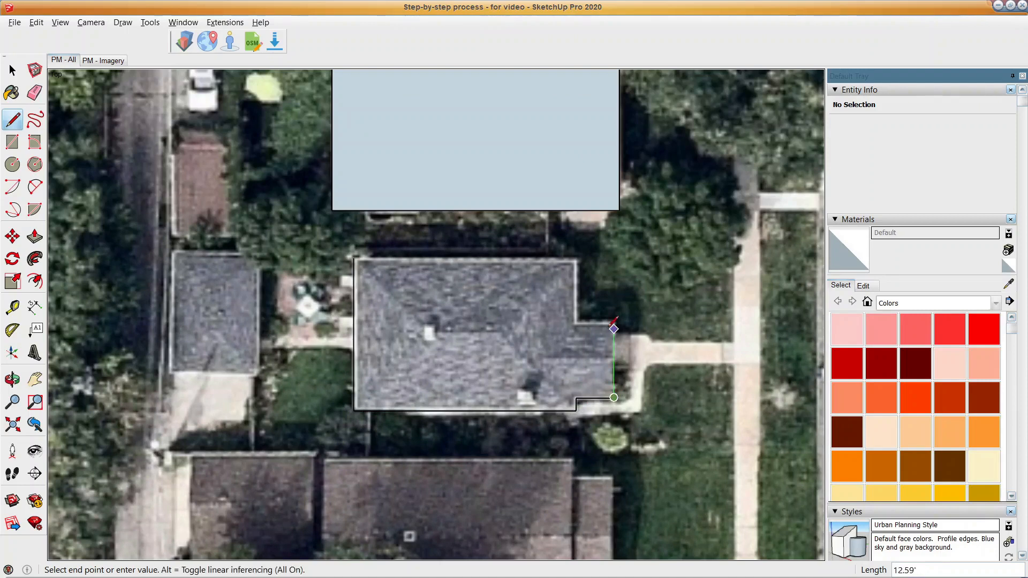
{"action": "left_click", "coordinate": [613, 323]}
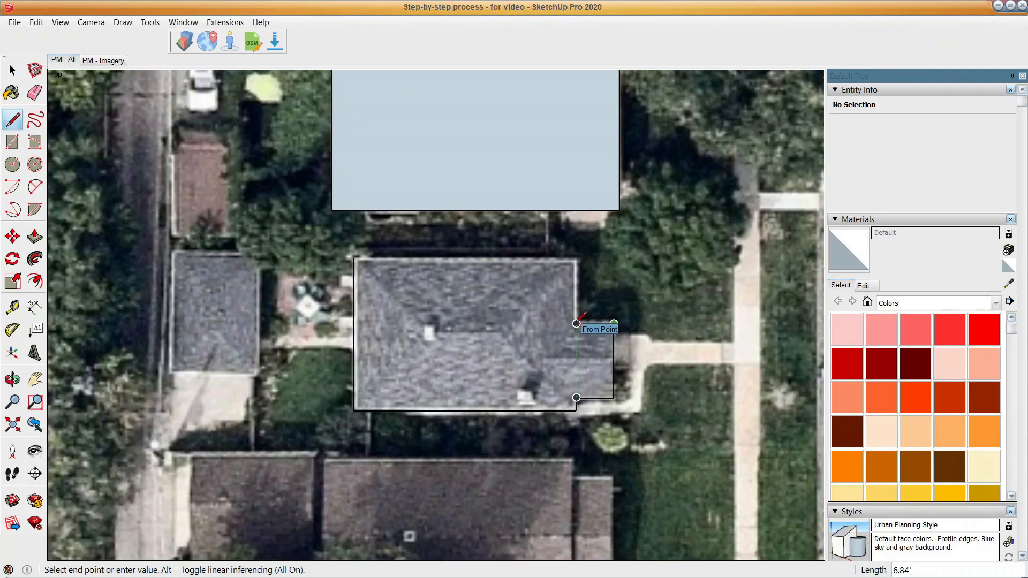
{"action": "left_click", "coordinate": [576, 324]}
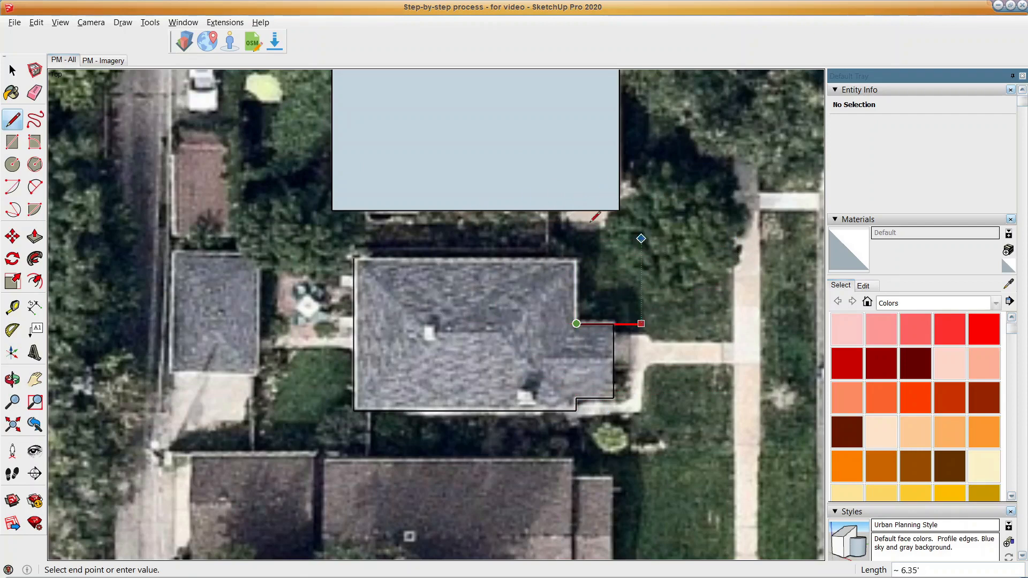
{"action": "key", "text": "Up"}
{"action": "middle_click_drag", "start_coordinate": [557, 358], "coordinate": [594, 262]}
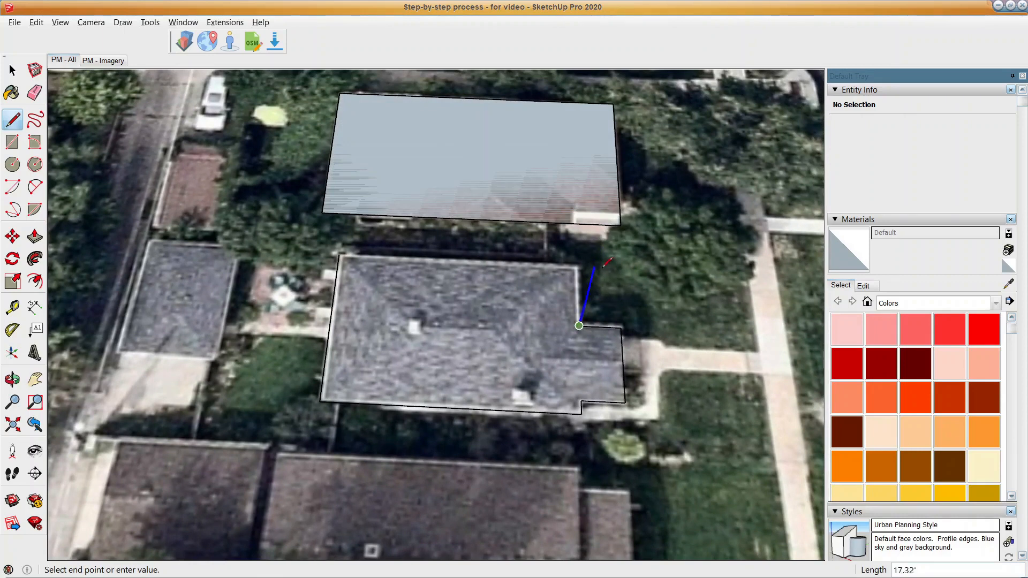
{"action": "middle_click_drag", "start_coordinate": [554, 298], "coordinate": [533, 408]}
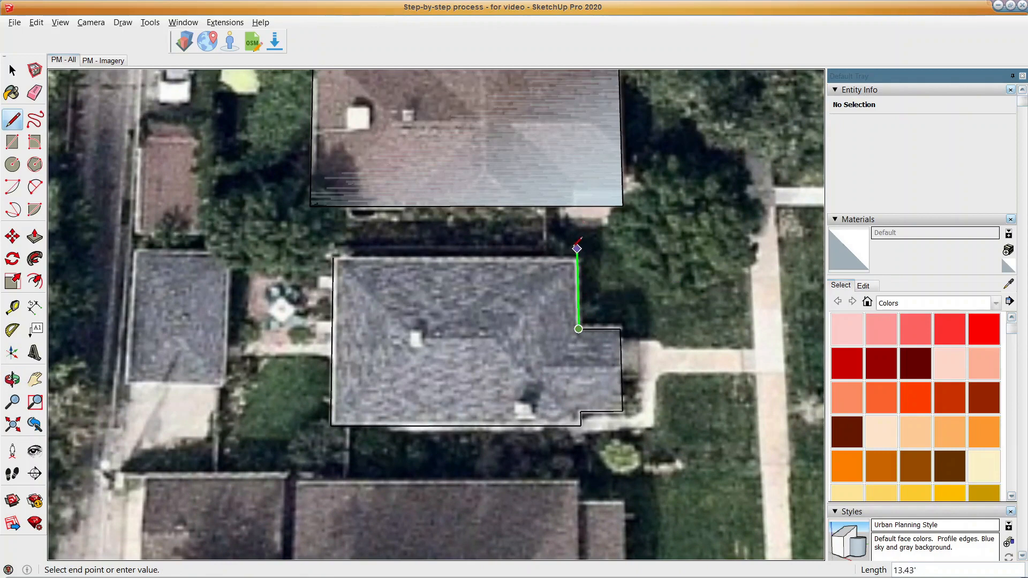
Close the second house's footprint with its remaining east edge and a north edge about 40.6' long.
{"action": "left_click", "coordinate": [576, 257]}
{"action": "left_click", "coordinate": [333, 256]}
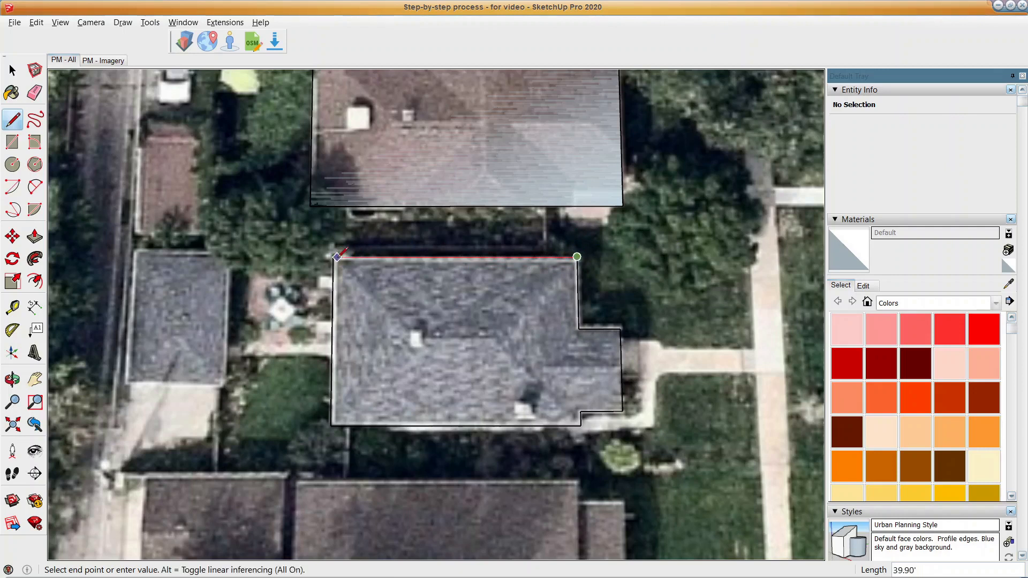
{"action": "left_click", "coordinate": [333, 257]}
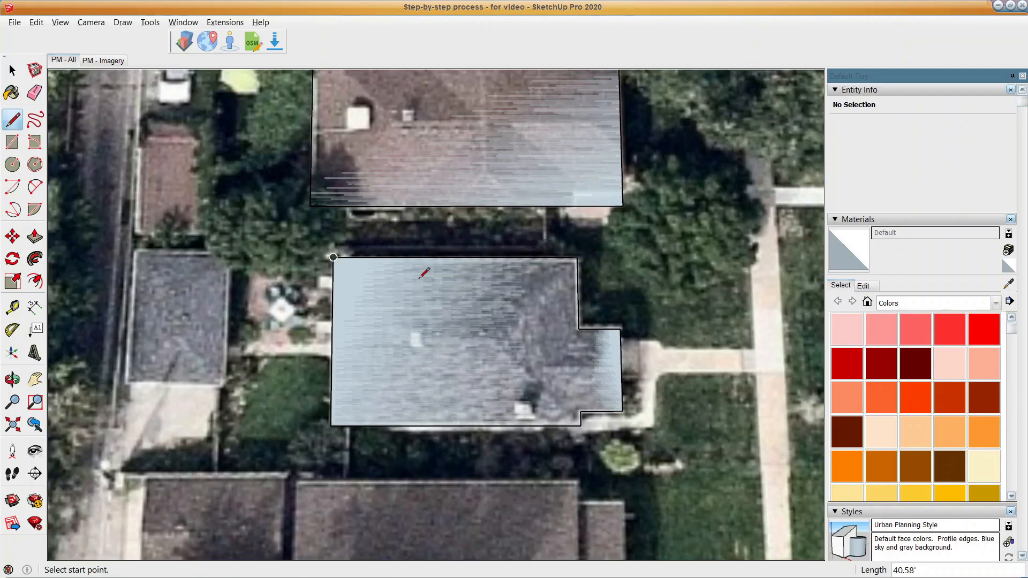
{"action": "key", "text": "space"}
Trace the east side of the third house with lines, from its northeast corner around the front projection to the southeast corner.
{"action": "scroll", "coordinate": [416, 288], "scroll_direction": "down", "scroll_amount": 3}
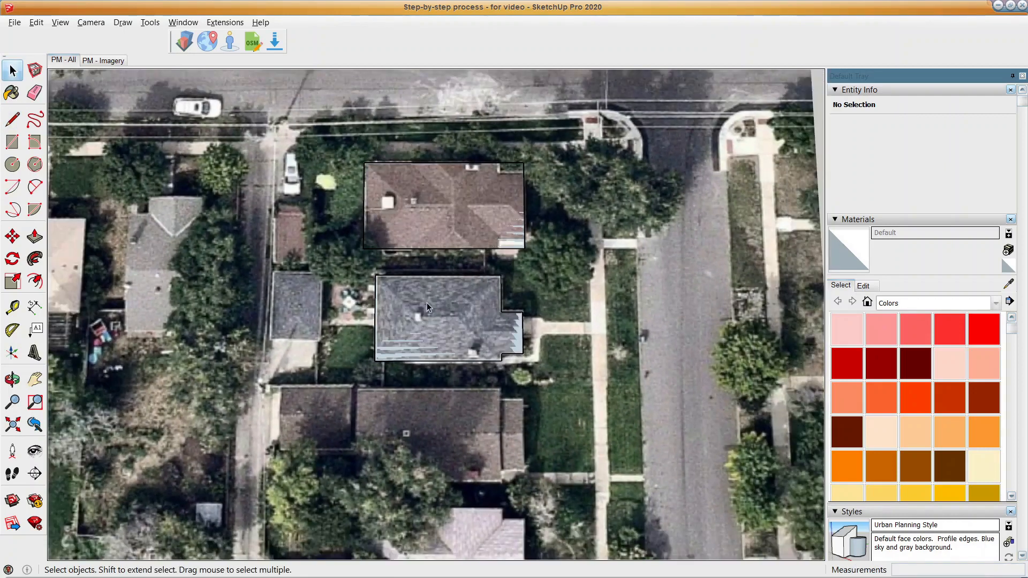
{"action": "middle_click_drag", "start_coordinate": [408, 365], "coordinate": [474, 358]}
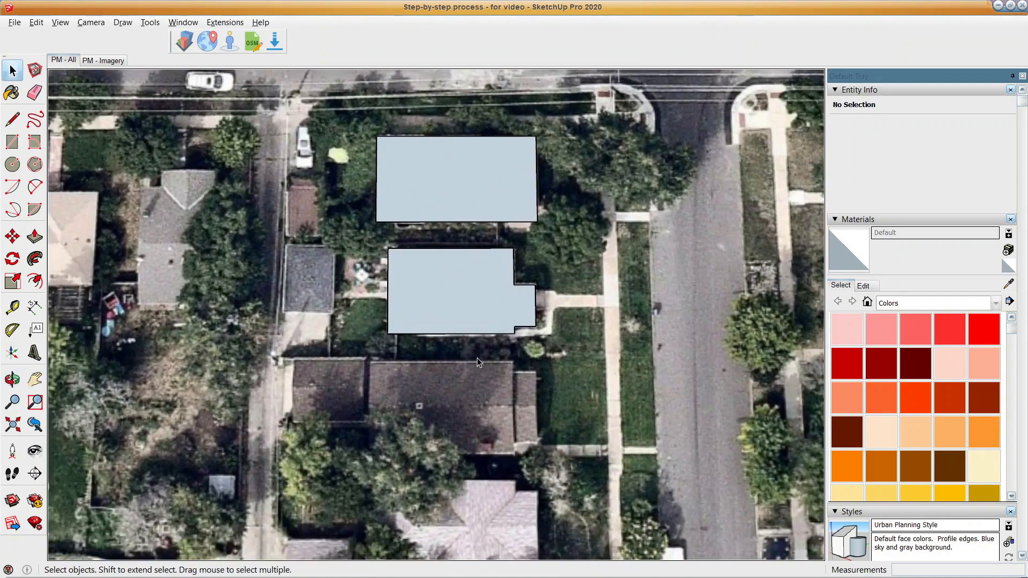
{"action": "scroll", "coordinate": [490, 361], "scroll_direction": "up", "scroll_amount": 3}
{"action": "key", "text": "l"}
{"action": "left_click", "coordinate": [526, 359]}
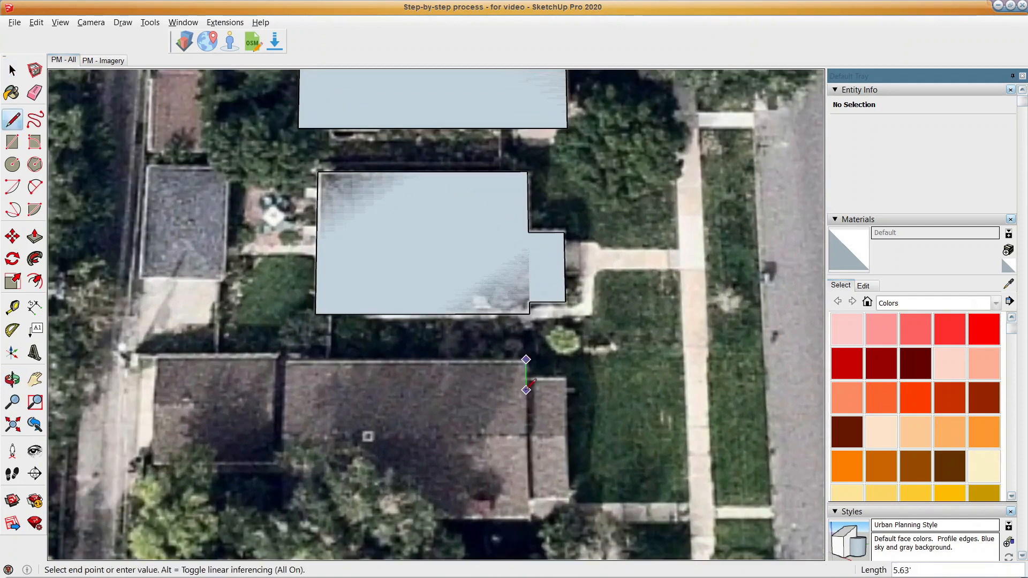
{"action": "left_click", "coordinate": [525, 392]}
{"action": "left_click", "coordinate": [567, 391]}
{"action": "left_click", "coordinate": [569, 481]}
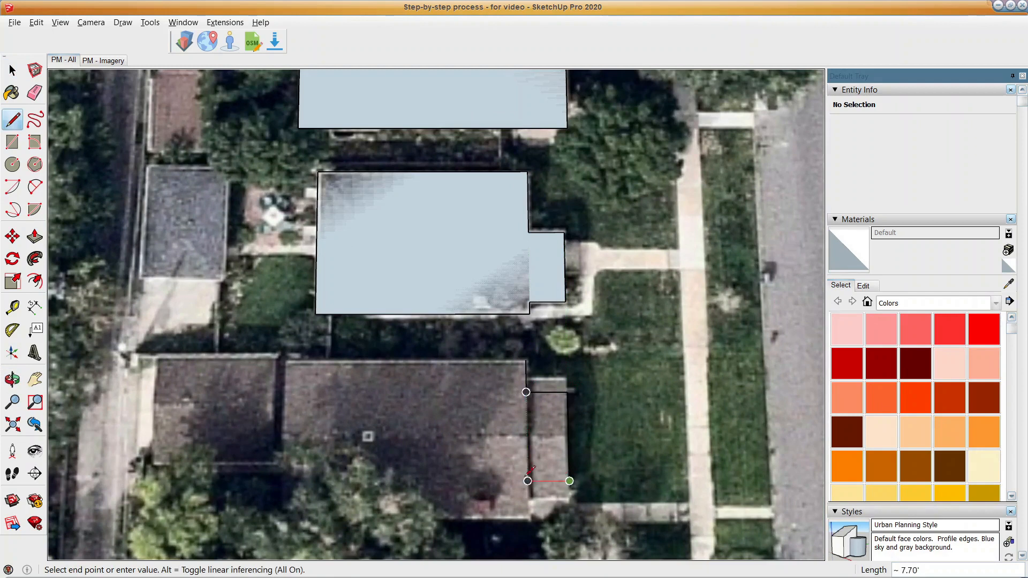
{"action": "left_click", "coordinate": [527, 481]}
{"action": "left_click", "coordinate": [528, 518]}
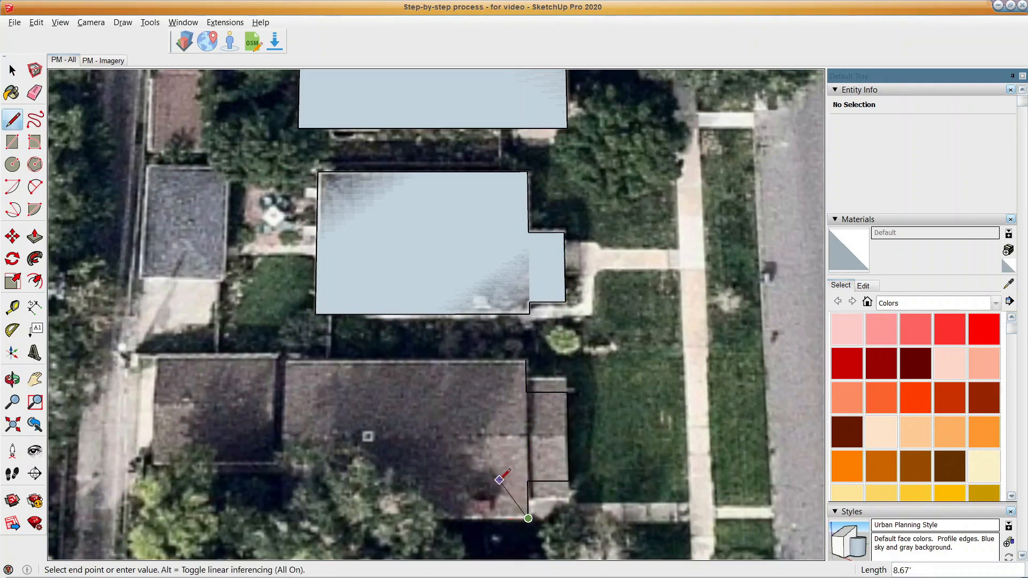
{"action": "key", "text": "space"}
Erase the misplaced northern and outer east edges traced on the third house's front projection.
{"action": "key", "text": "e"}
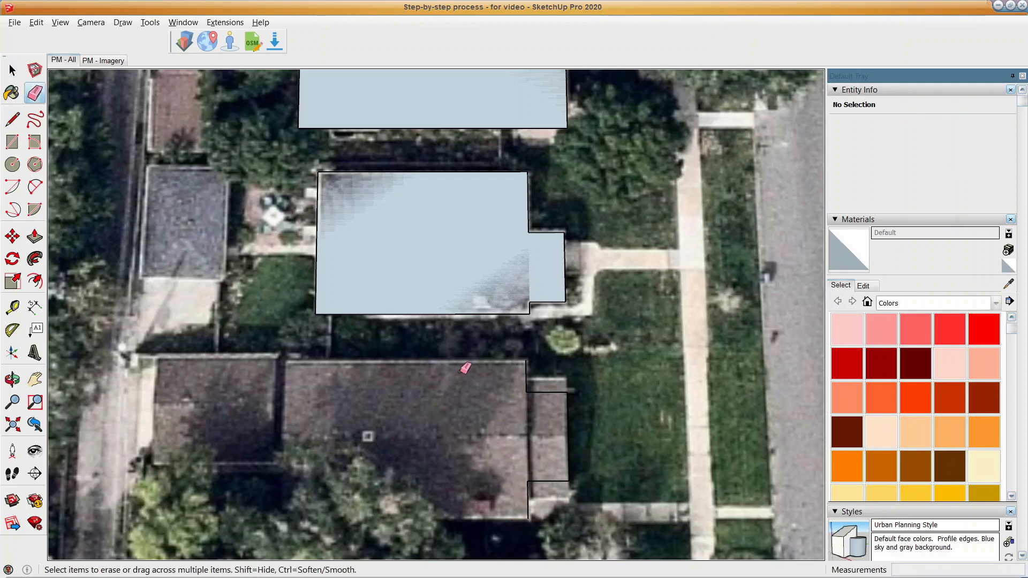
{"action": "scroll", "coordinate": [530, 383], "scroll_direction": "up", "scroll_amount": 1}
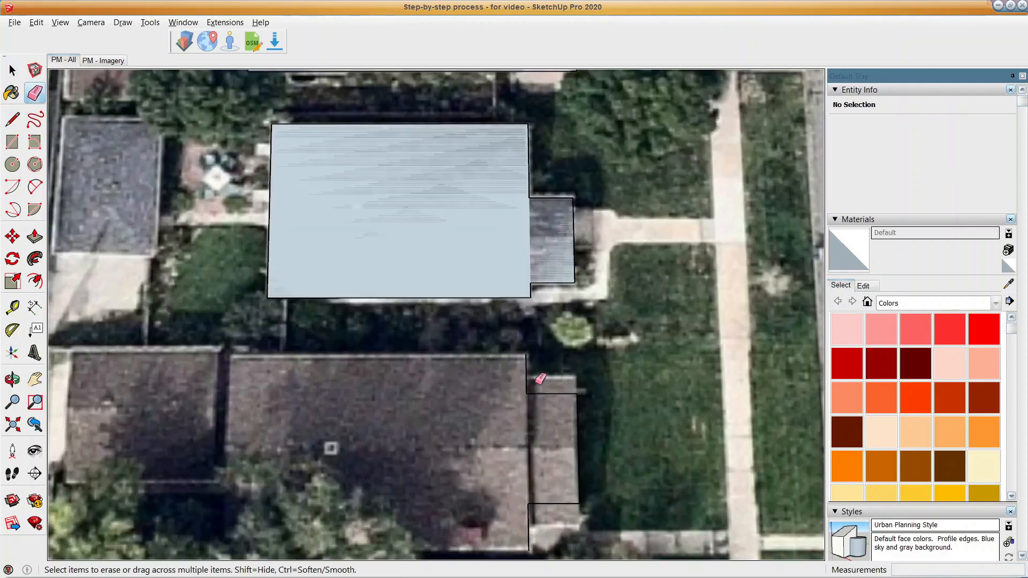
{"action": "left_click_drag", "start_coordinate": [518, 380], "coordinate": [594, 417]}
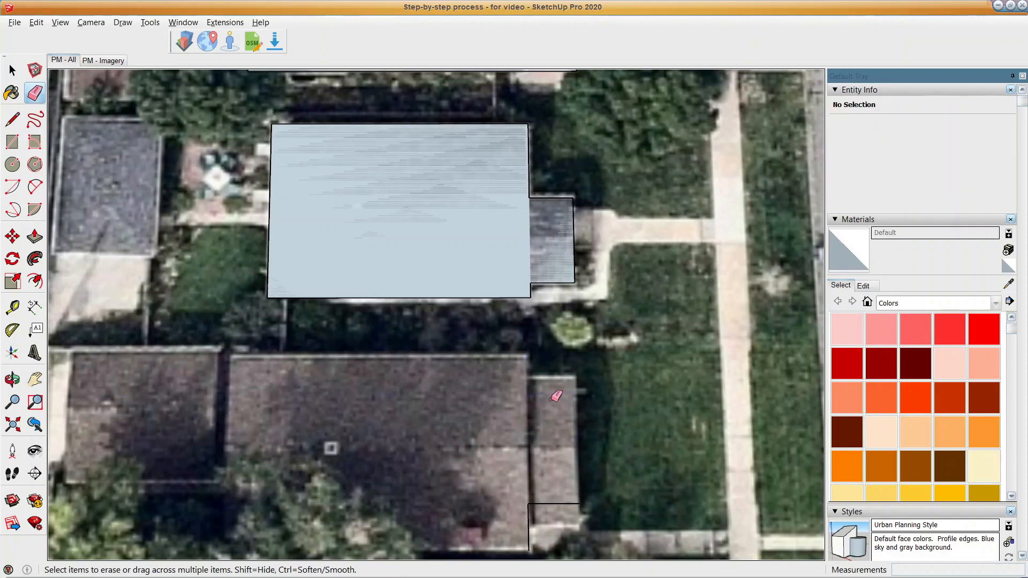
Undo the erasure on the third house's front projection and try to delete the restored edges with a crossing selection.
{"action": "key", "text": "ctrl+z"}
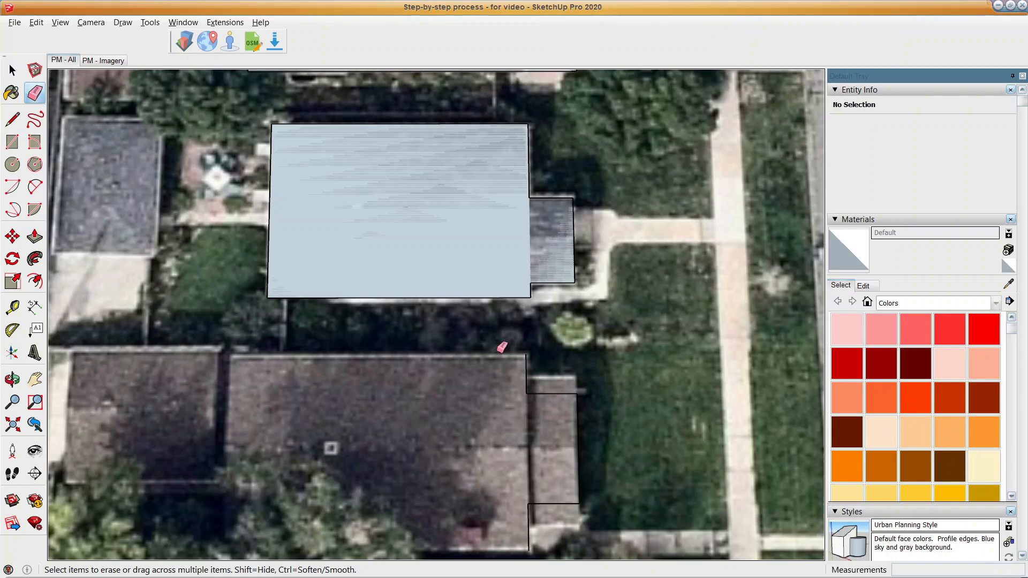
{"action": "key", "text": "space"}
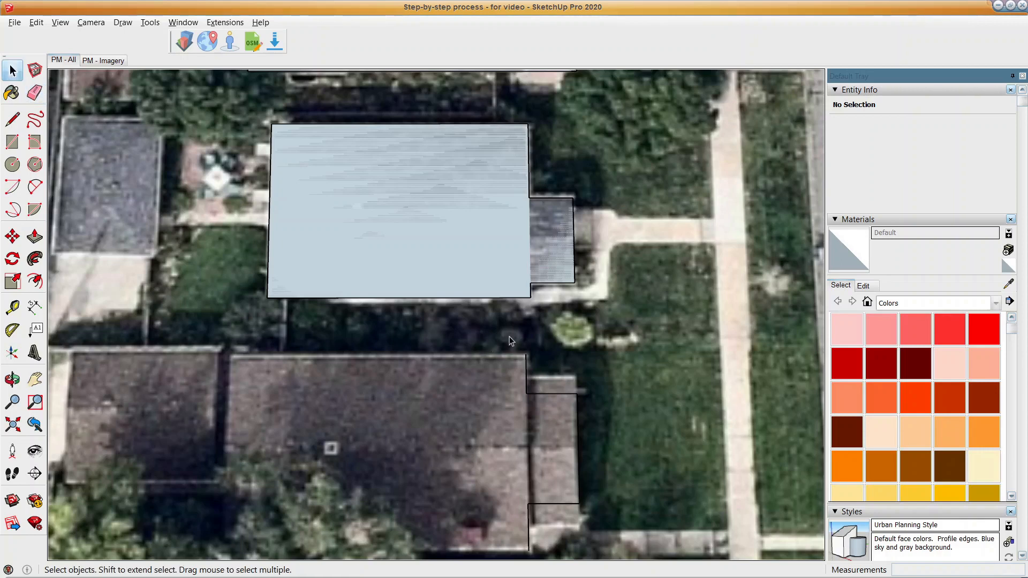
{"action": "left_click_drag", "start_coordinate": [486, 334], "coordinate": [625, 404]}
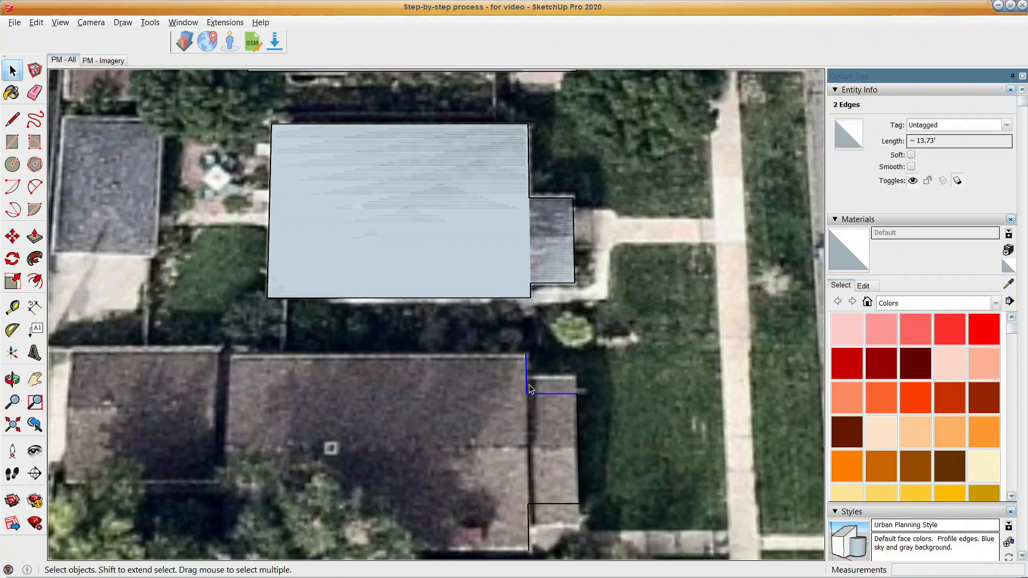
{"action": "left_click", "coordinate": [603, 374]}
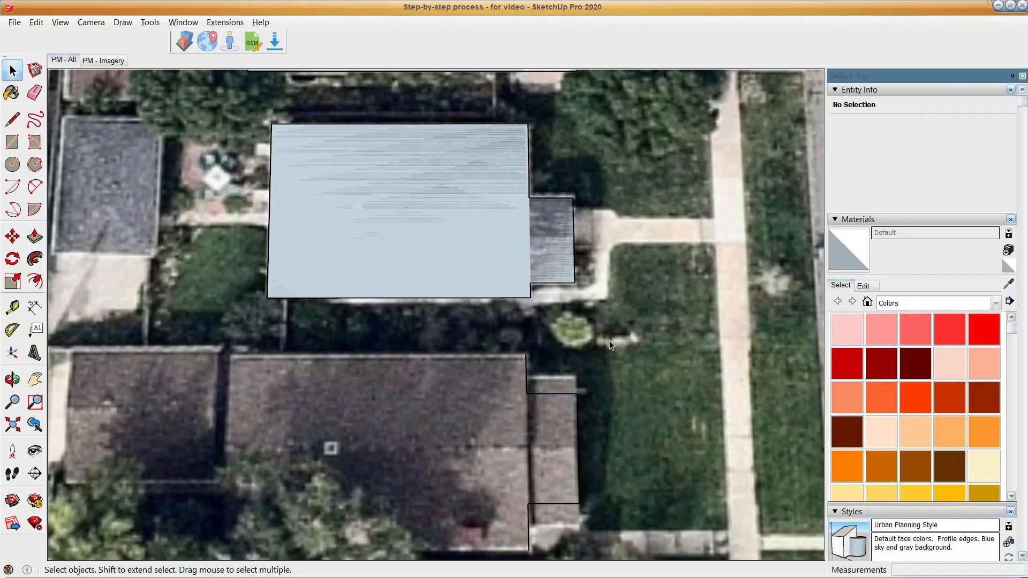
{"action": "left_click_drag", "start_coordinate": [490, 415], "coordinate": [490, 410]}
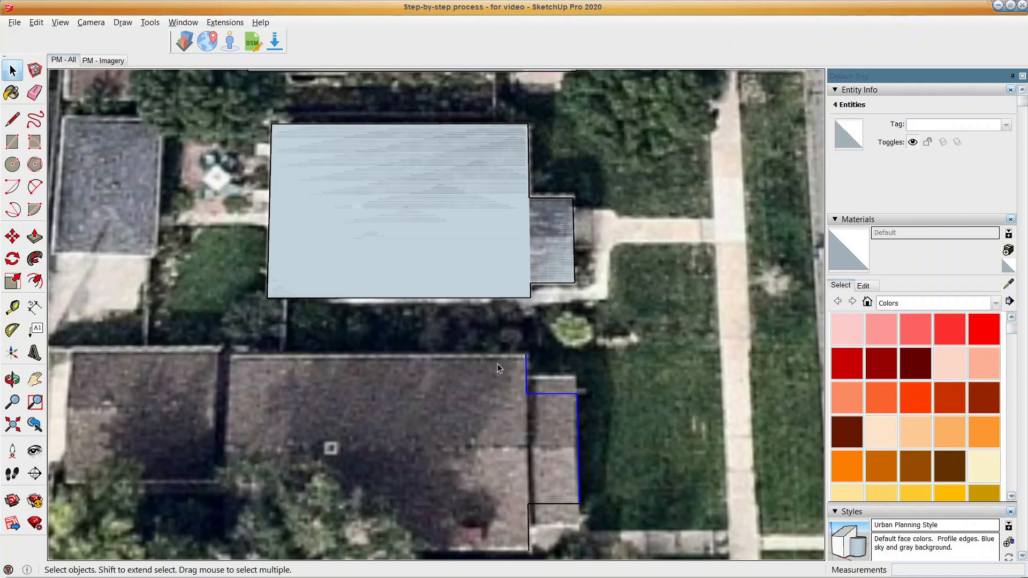
{"action": "key", "text": "Delete"}
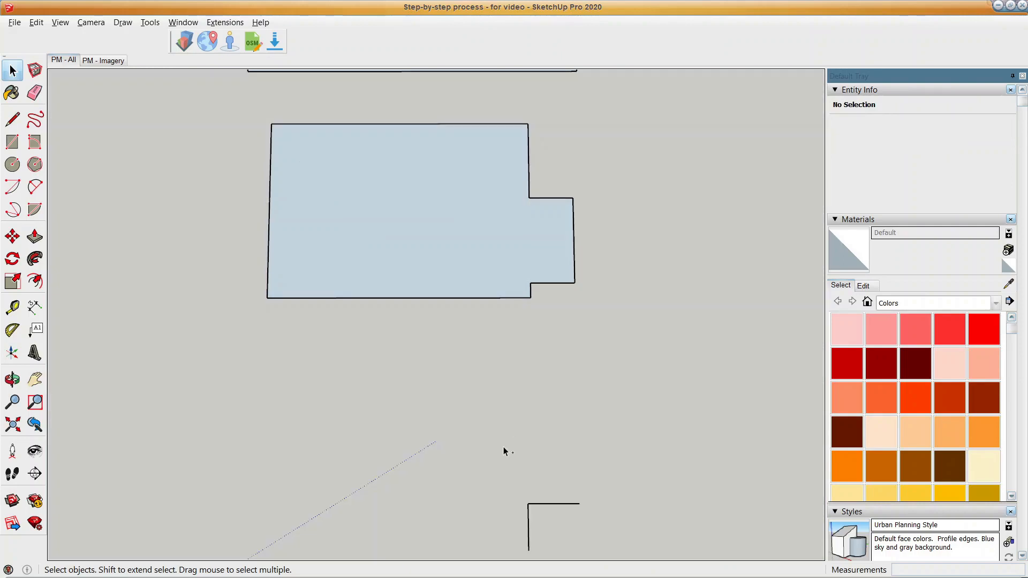
{"action": "key", "text": "ctrl+z"}
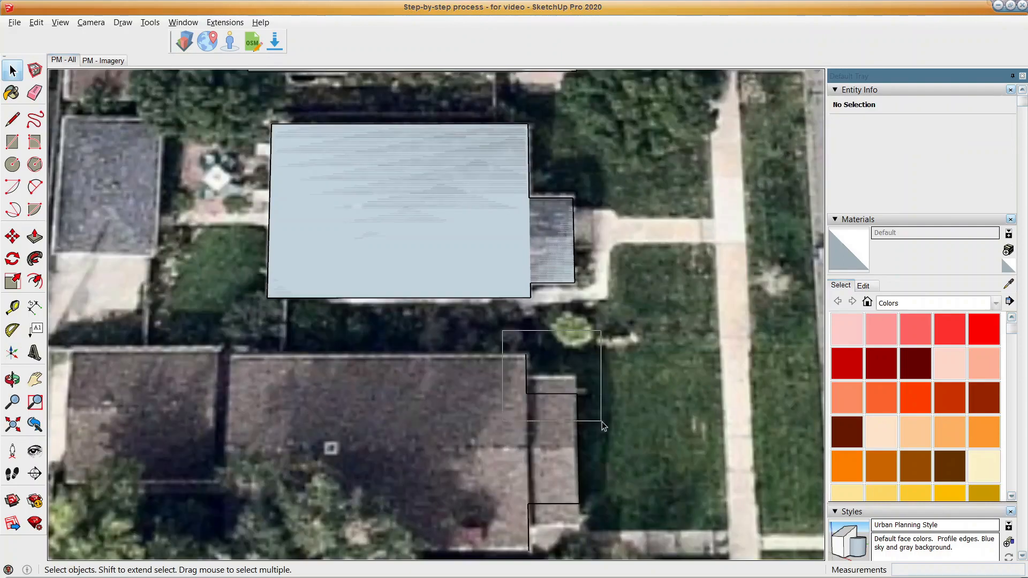
Delete the remaining edges traced on the third house's east side and start a new line at its northwest corner.
{"action": "left_click", "coordinate": [544, 393]}
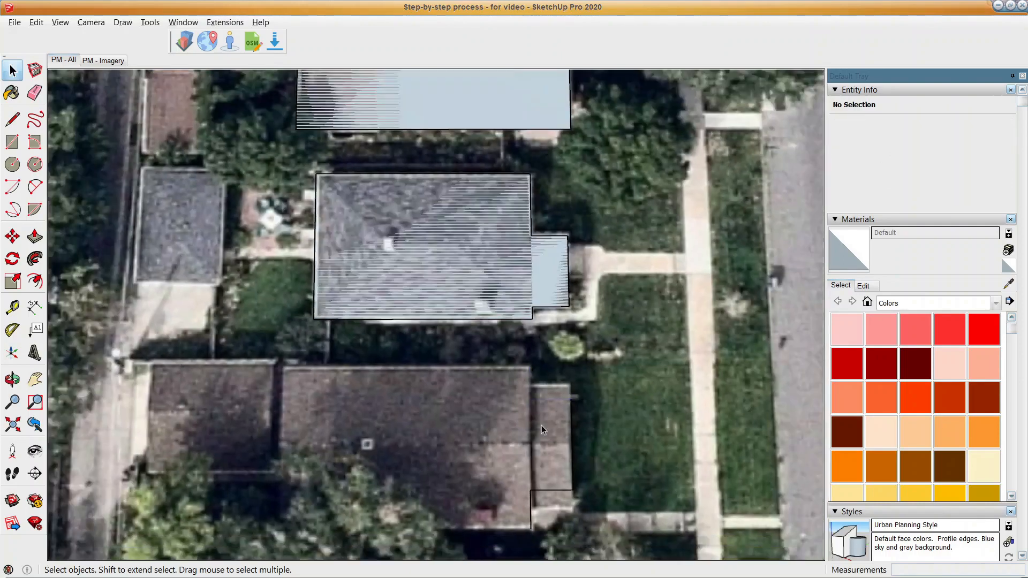
{"action": "scroll", "coordinate": [541, 425], "scroll_direction": "down", "scroll_amount": 2}
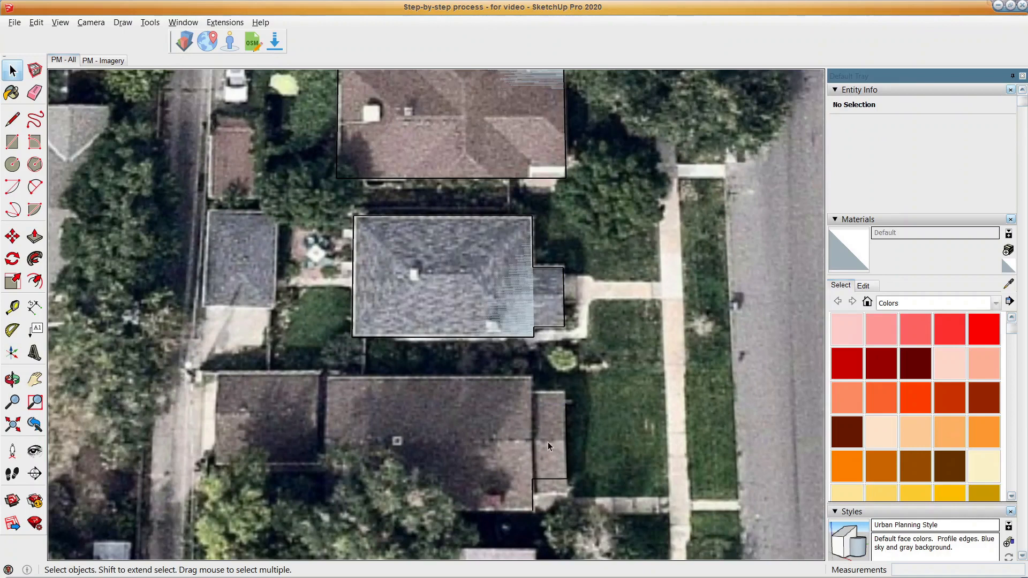
{"action": "left_click_drag", "start_coordinate": [499, 398], "coordinate": [593, 542]}
{"action": "key", "text": "Delete"}
{"action": "key", "text": "l"}
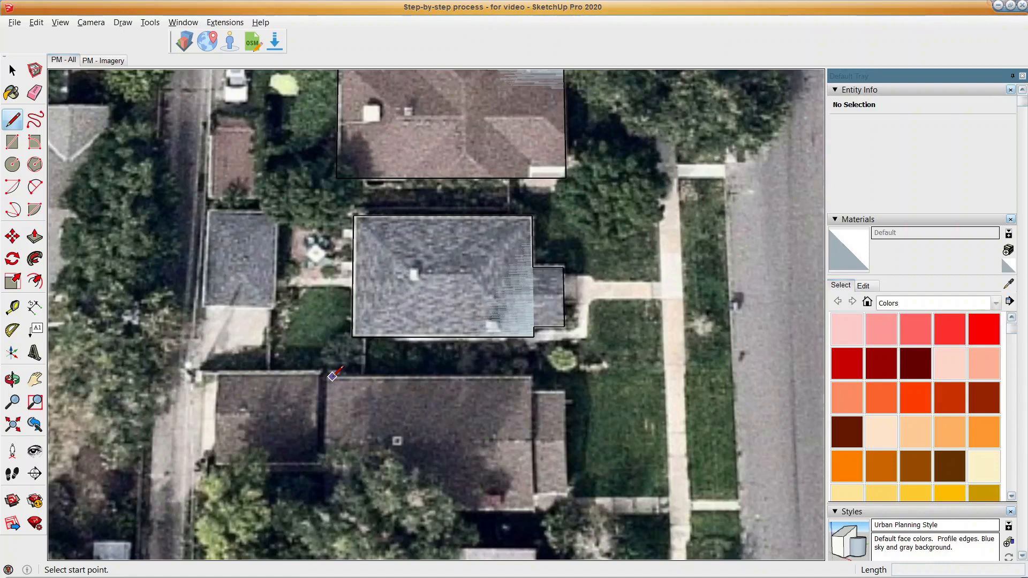
{"action": "left_click", "coordinate": [329, 378]}
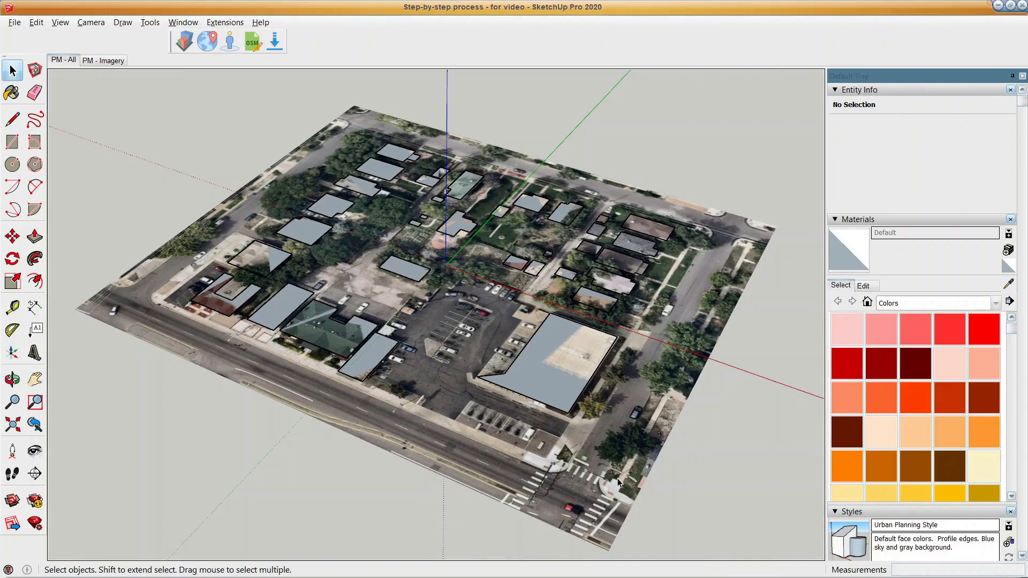
Switch to Google Earth Pro, zoom in on the city block and turn on the 3D Buildings layer.
{"action": "left_click", "coordinate": [785, 563]}
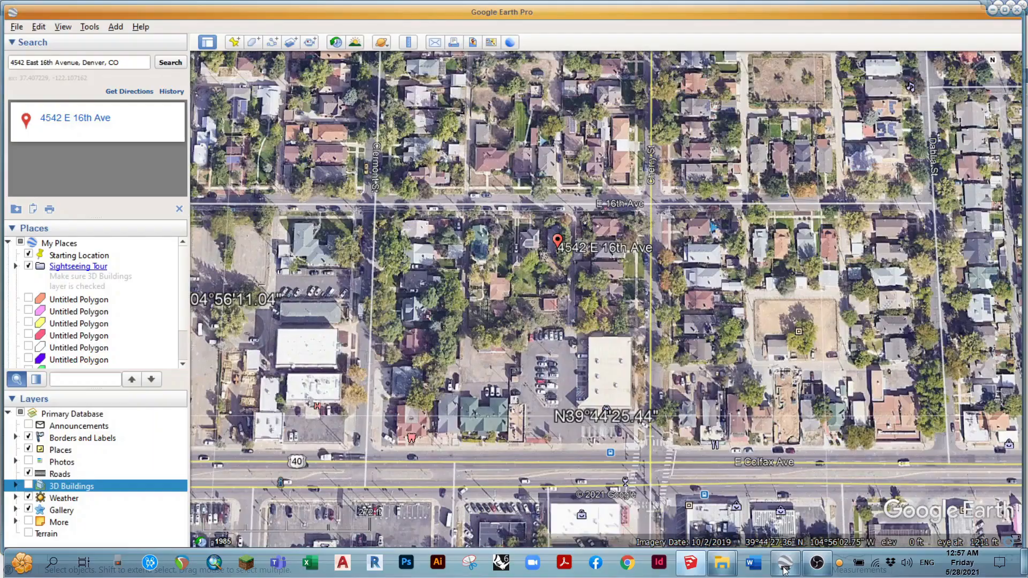
{"action": "scroll", "coordinate": [541, 285], "scroll_direction": "down", "scroll_amount": 2}
{"action": "scroll", "coordinate": [542, 285], "scroll_direction": "up", "scroll_amount": 2}
{"action": "scroll", "coordinate": [535, 291], "scroll_direction": "up", "scroll_amount": 3}
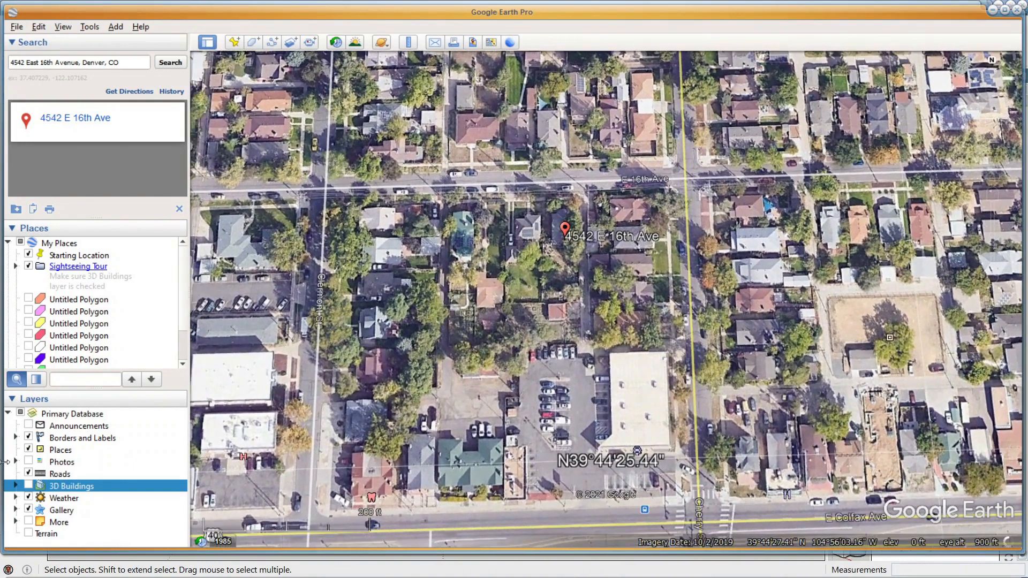
{"action": "left_click", "coordinate": [29, 486]}
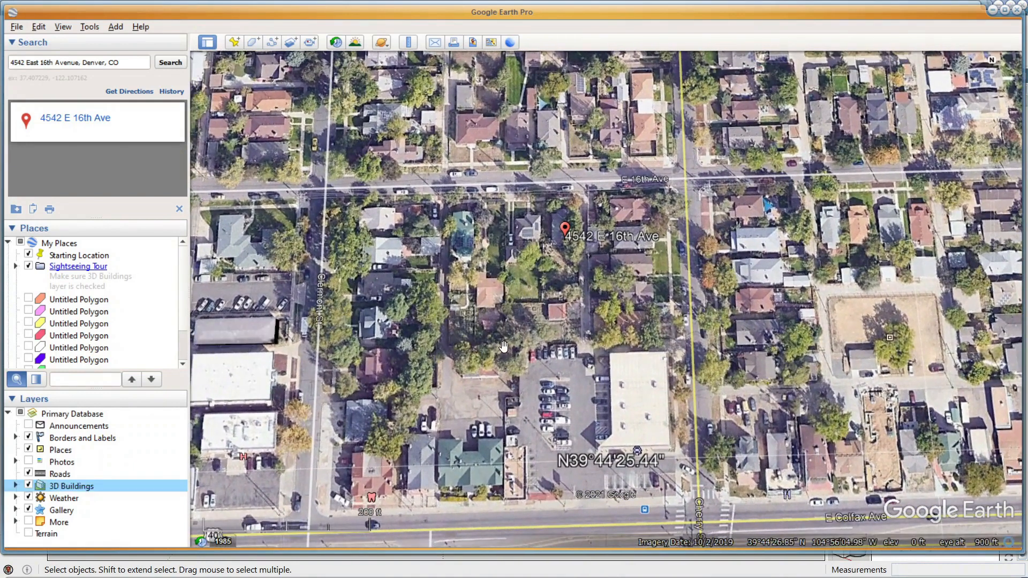
Tilt the map into an oblique view of the block and turn on the Terrain layer.
{"action": "middle_click_drag", "start_coordinate": [542, 326], "coordinate": [462, 369]}
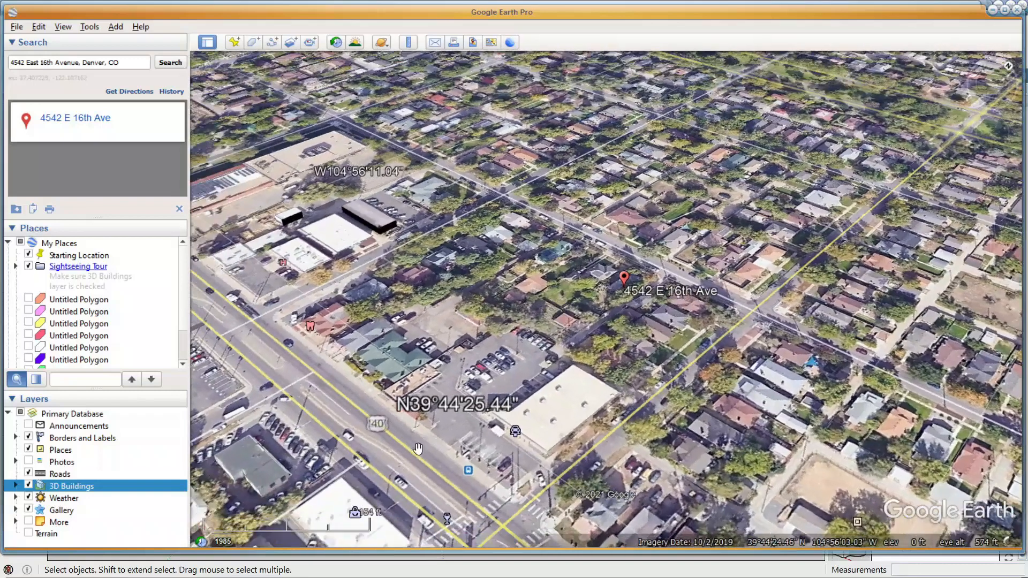
{"action": "left_click_drag", "start_coordinate": [399, 325], "coordinate": [463, 311]}
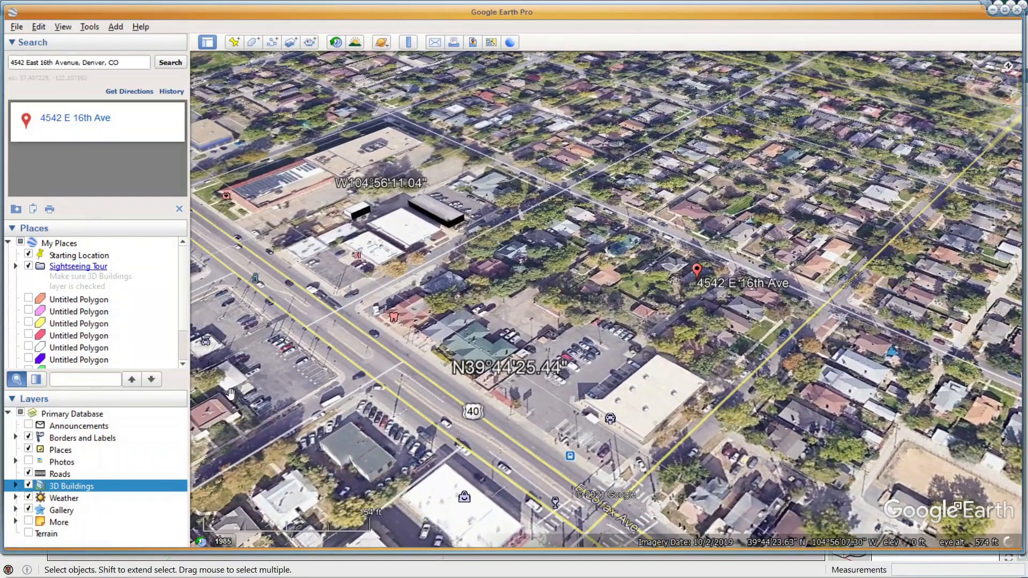
{"action": "left_click", "coordinate": [29, 486]}
{"action": "left_click", "coordinate": [28, 486]}
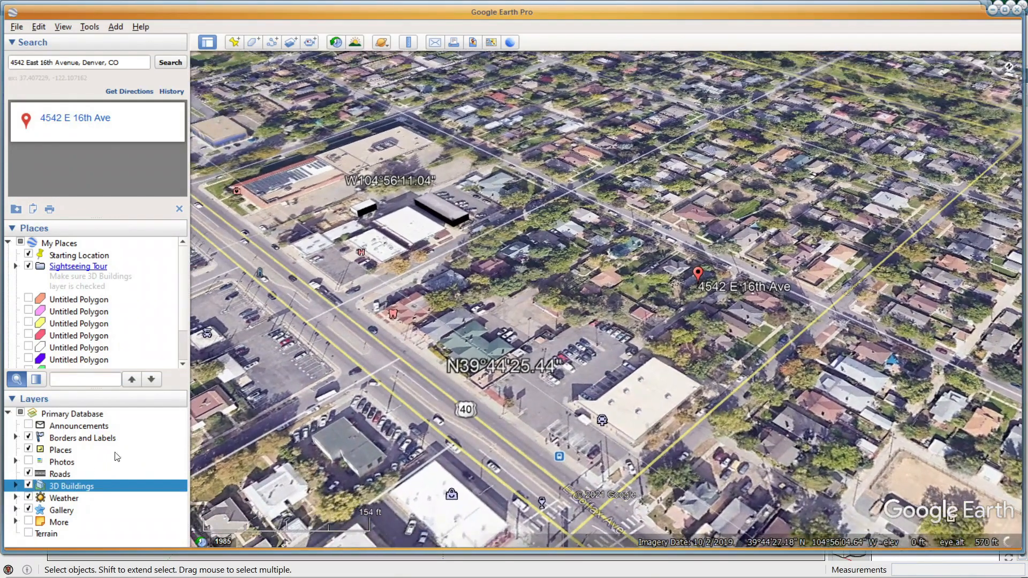
{"action": "left_click", "coordinate": [28, 533]}
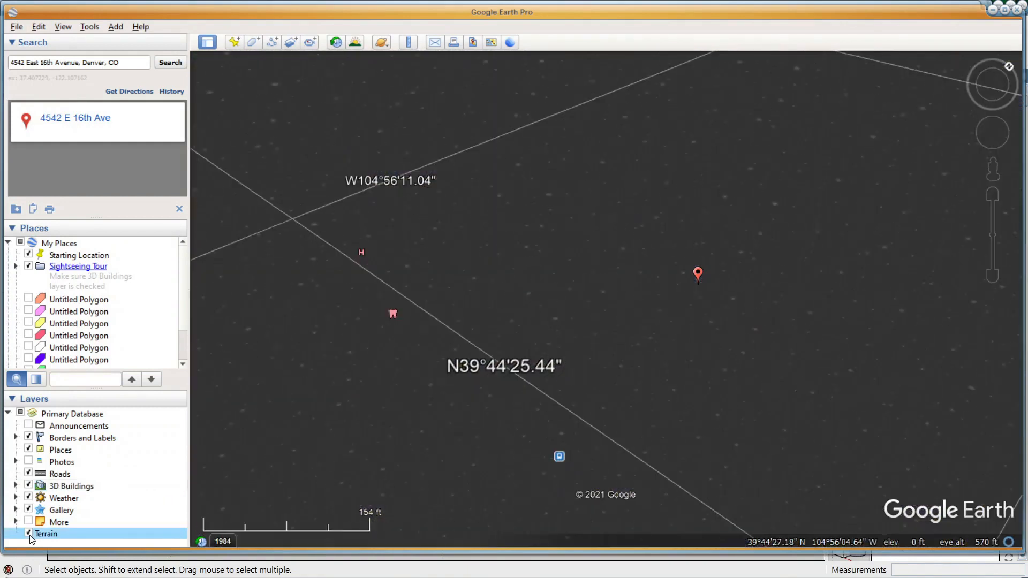
Zoom out over the surrounding area and return to the site by searching for its address again.
{"action": "scroll", "coordinate": [462, 266], "scroll_direction": "down", "scroll_amount": 5}
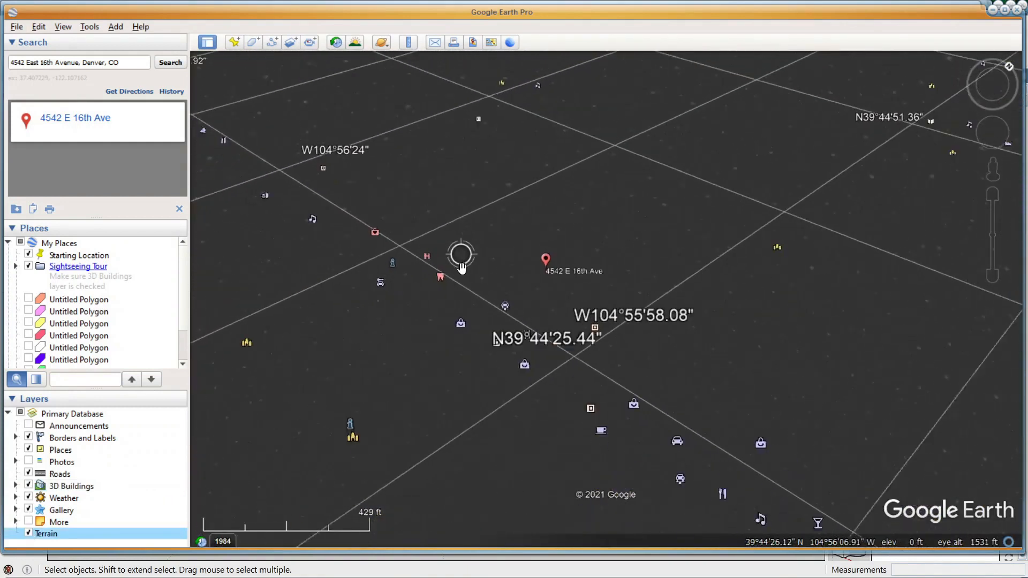
{"action": "scroll", "coordinate": [461, 266], "scroll_direction": "down", "scroll_amount": 8}
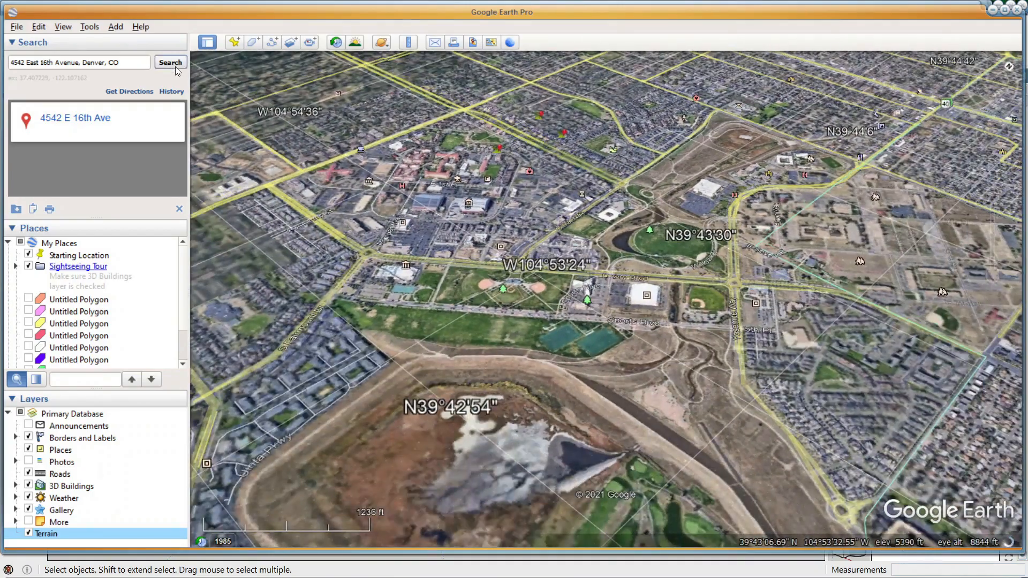
{"action": "left_click", "coordinate": [170, 63]}
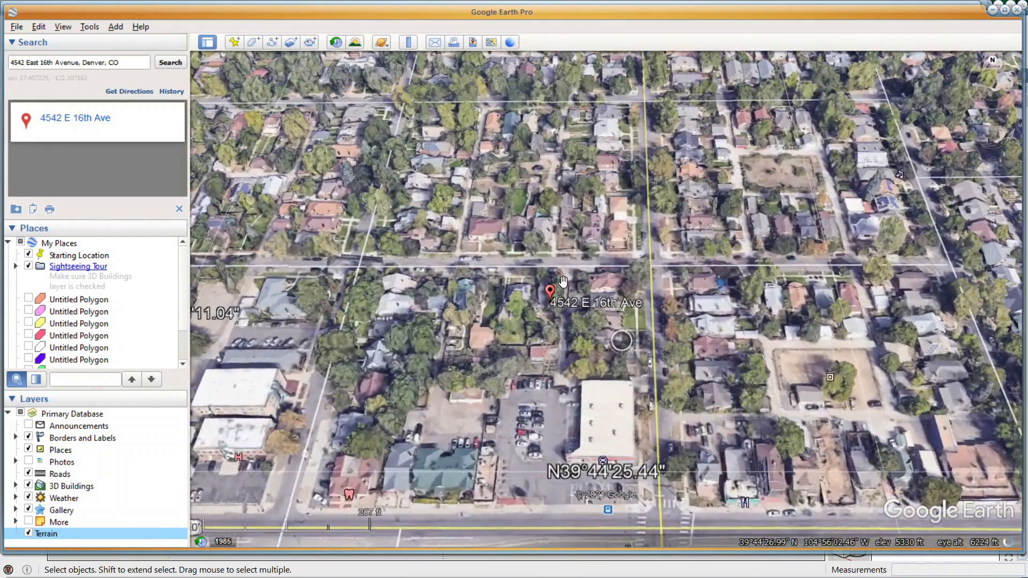
Examine the block's buildings in 3D from oblique angles, closing in on the large flat-roofed store beside the parking lot.
{"action": "middle_click_drag", "start_coordinate": [563, 281], "coordinate": [516, 362]}
{"action": "scroll", "coordinate": [516, 362], "scroll_direction": "up", "scroll_amount": 3}
{"action": "middle_click_drag", "start_coordinate": [539, 293], "coordinate": [525, 331]}
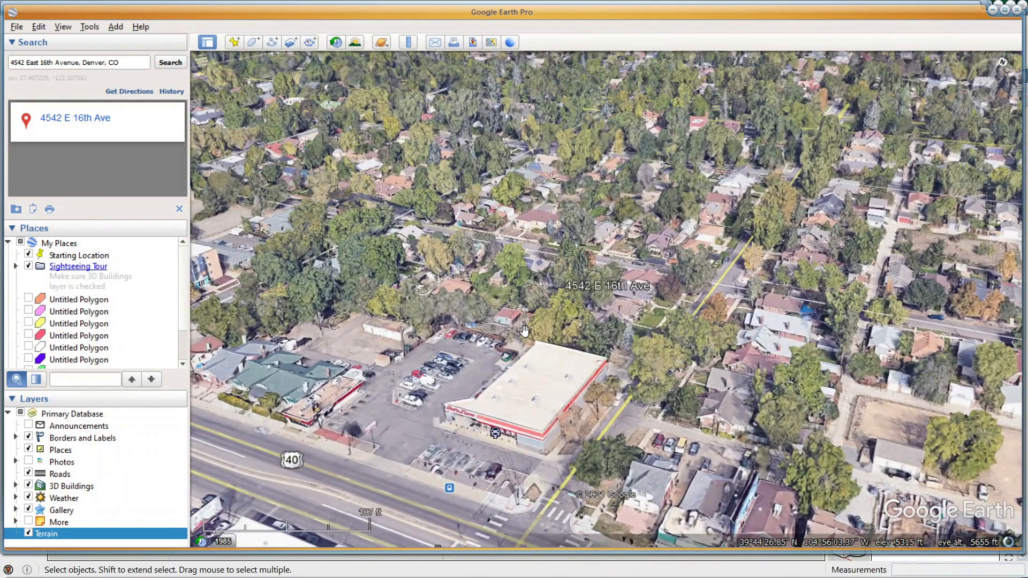
{"action": "middle_click_drag", "start_coordinate": [491, 359], "coordinate": [535, 313]}
{"action": "left_click_drag", "start_coordinate": [529, 408], "coordinate": [531, 366]}
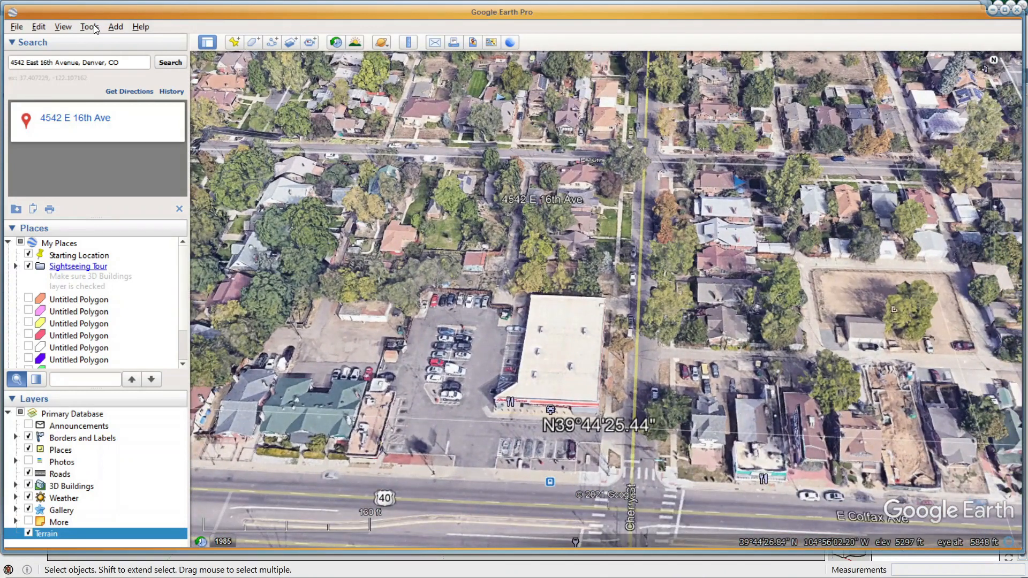
{"action": "left_click", "coordinate": [64, 27]}
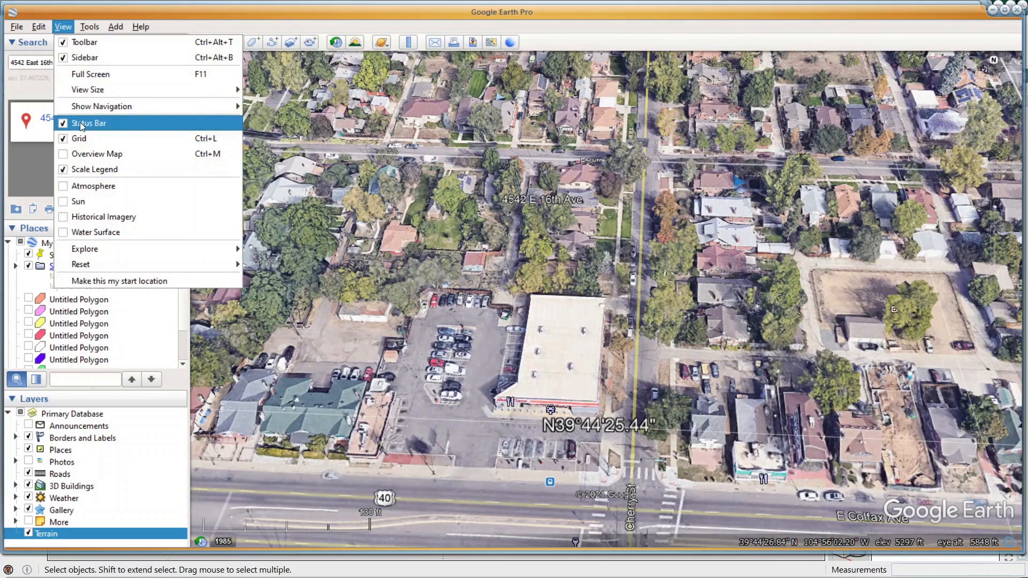
{"action": "left_click", "coordinate": [508, 400]}
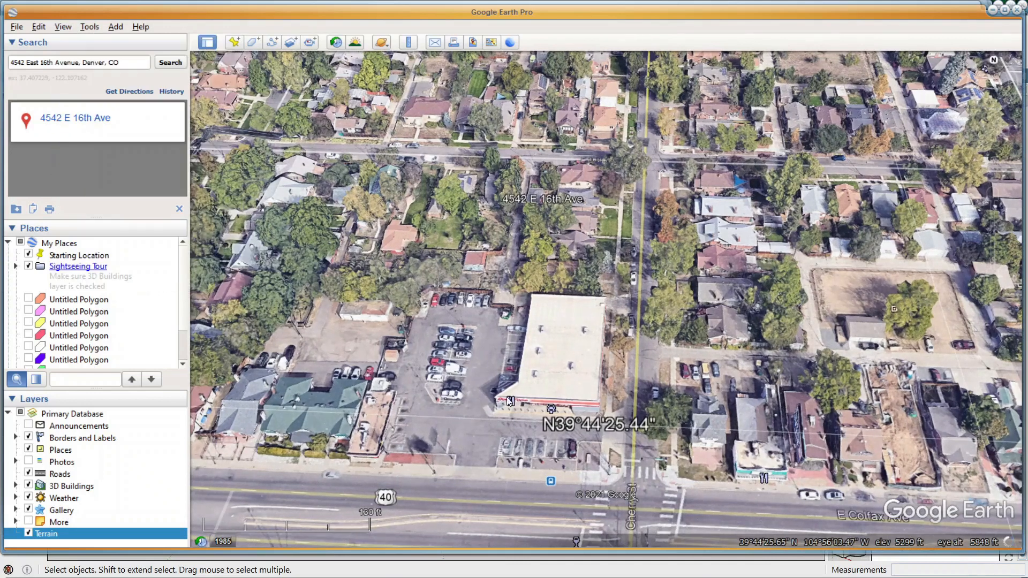
{"action": "scroll", "coordinate": [509, 400], "scroll_direction": "up", "scroll_amount": 2}
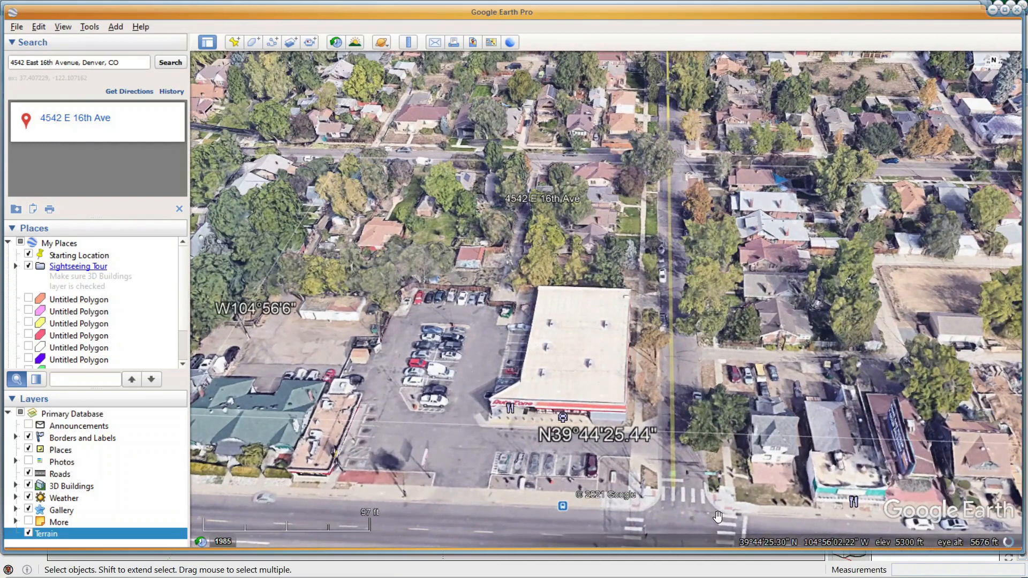
{"action": "scroll", "coordinate": [550, 354], "scroll_direction": "up", "scroll_amount": 1}
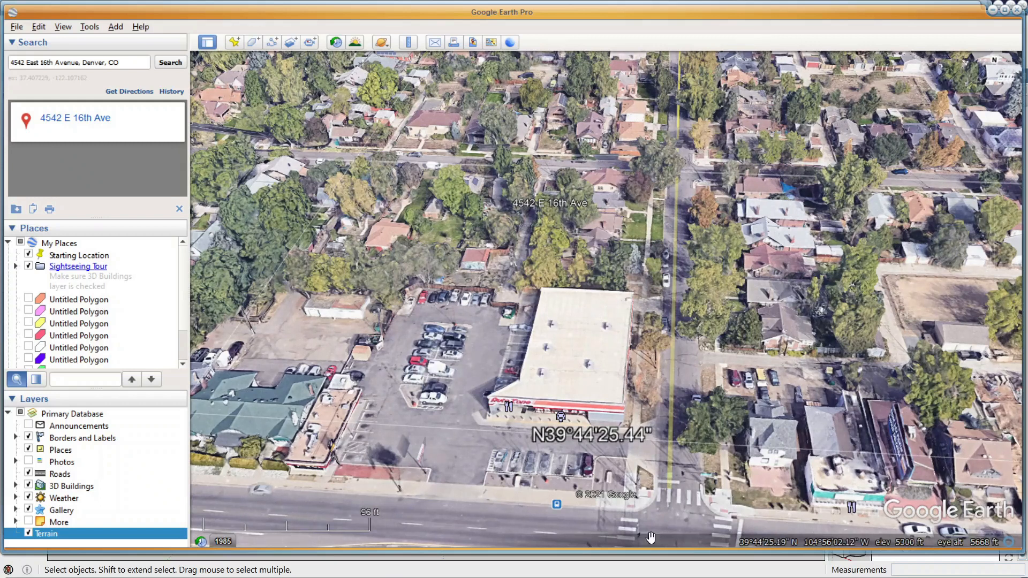
Switch back to SketchUp and extrude the footprint of the large store east of the parking lot 16' upward with Push/Pull.
{"action": "mouse_move", "coordinate": [663, 577]}
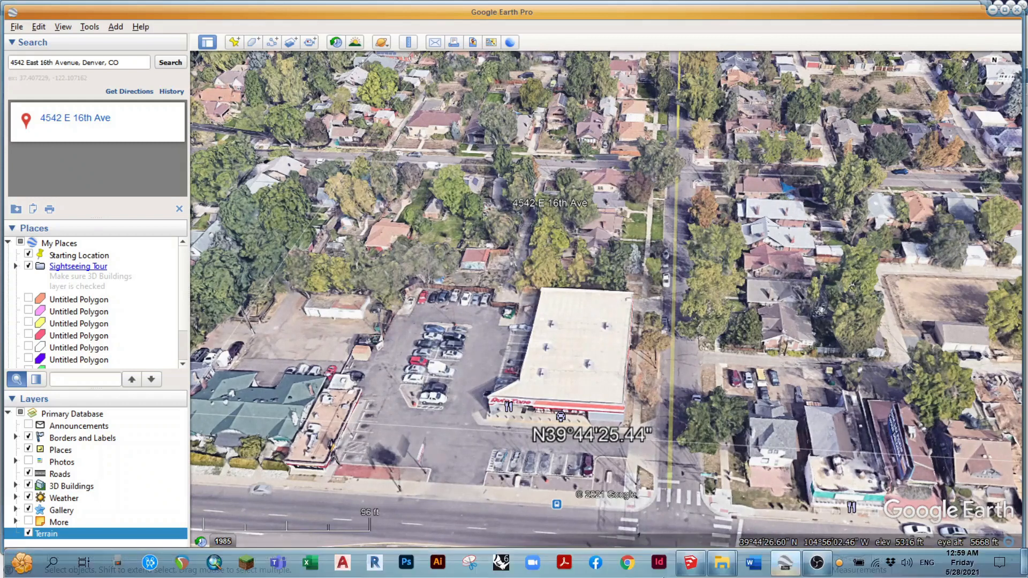
{"action": "left_click", "coordinate": [696, 565]}
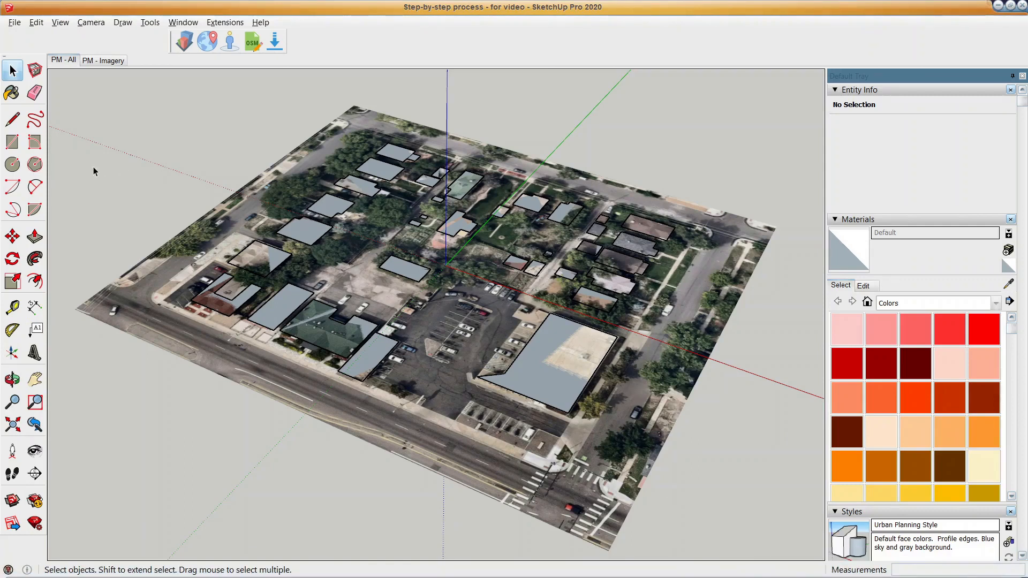
{"action": "key", "text": "p"}
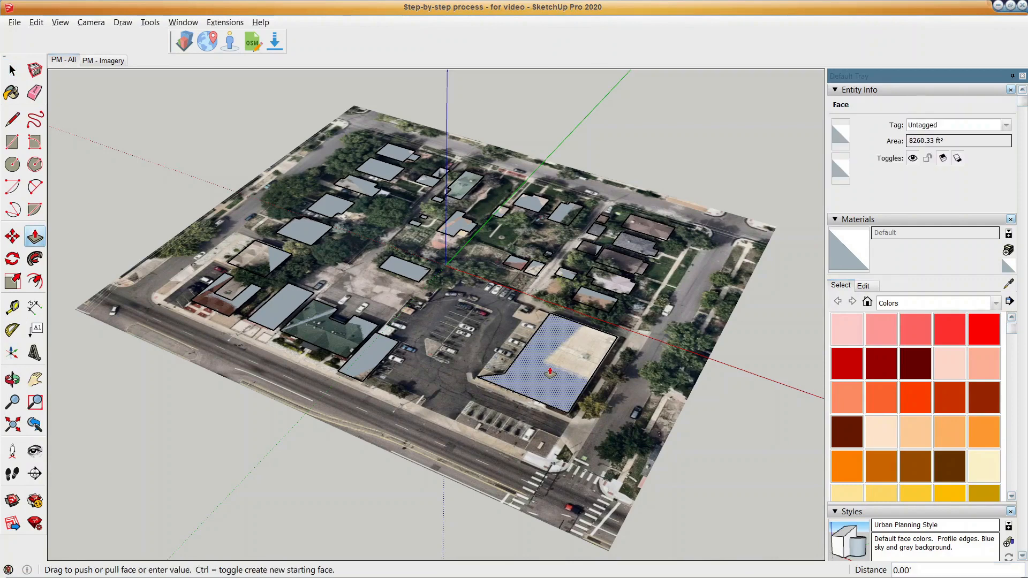
{"action": "left_click", "coordinate": [550, 372]}
{"action": "type", "text": "1"}
{"action": "key", "text": "Return"}
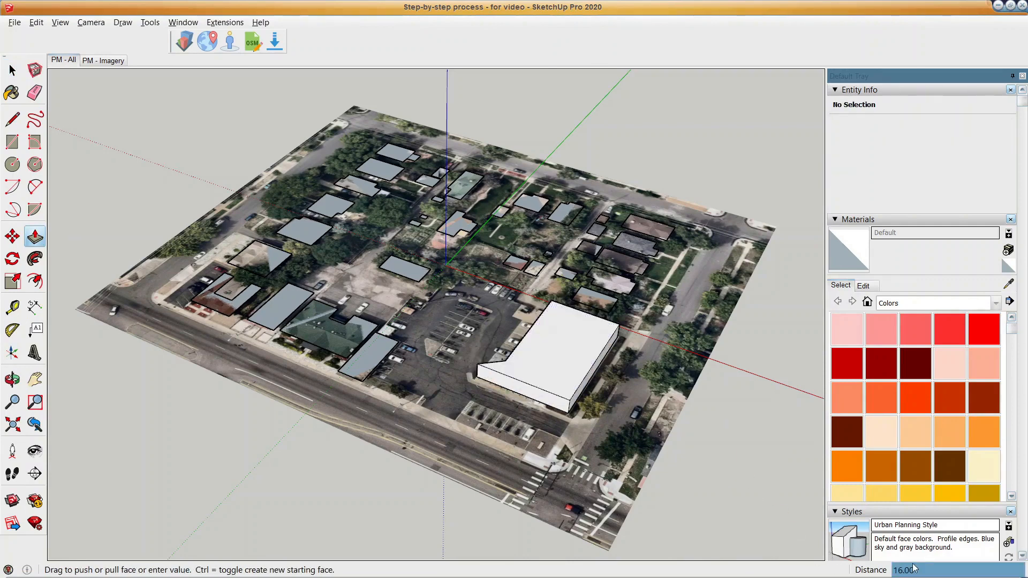
{"action": "key", "text": "space"}
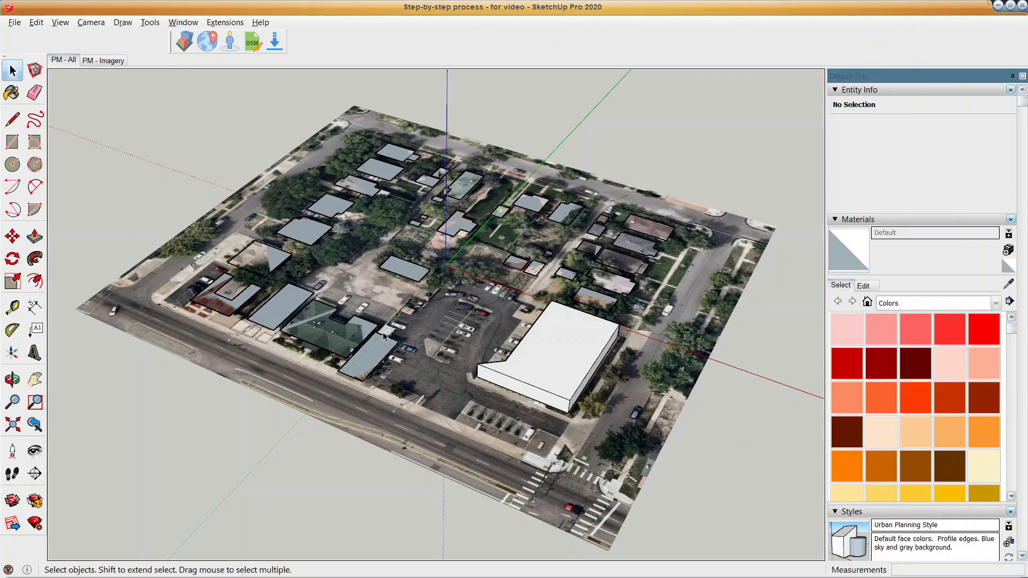
Extrude the narrow building footprint beside the parking lot's west edge up to the large store's roof height with Push/Pull.
{"action": "scroll", "coordinate": [388, 325], "scroll_direction": "up", "scroll_amount": 2}
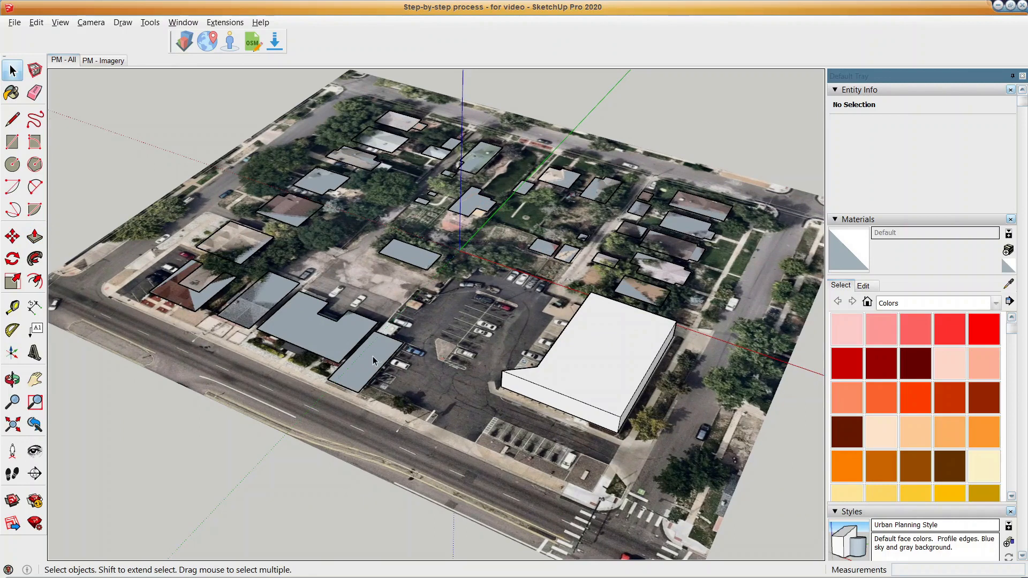
{"action": "key", "text": "p"}
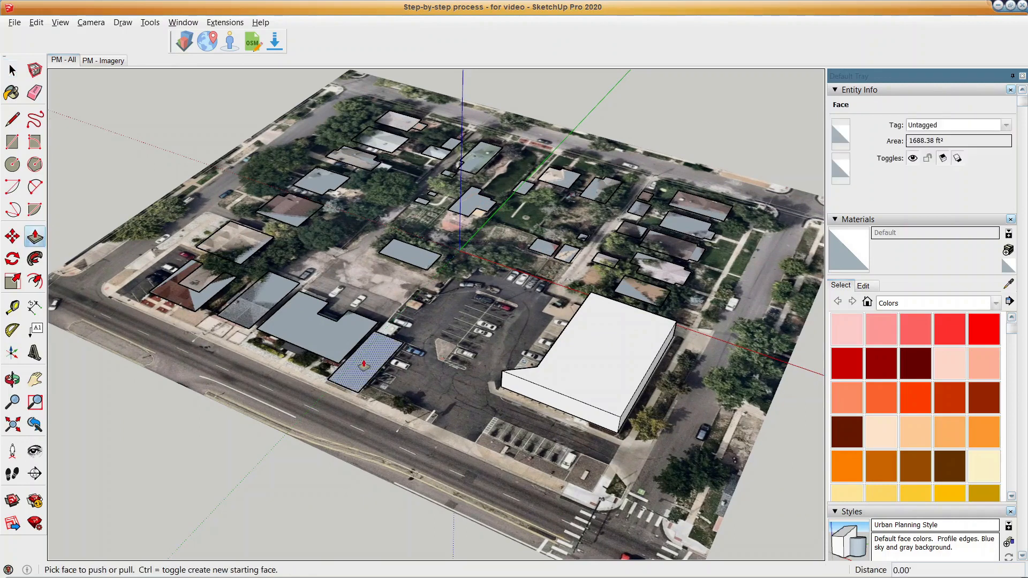
{"action": "left_click", "coordinate": [364, 365]}
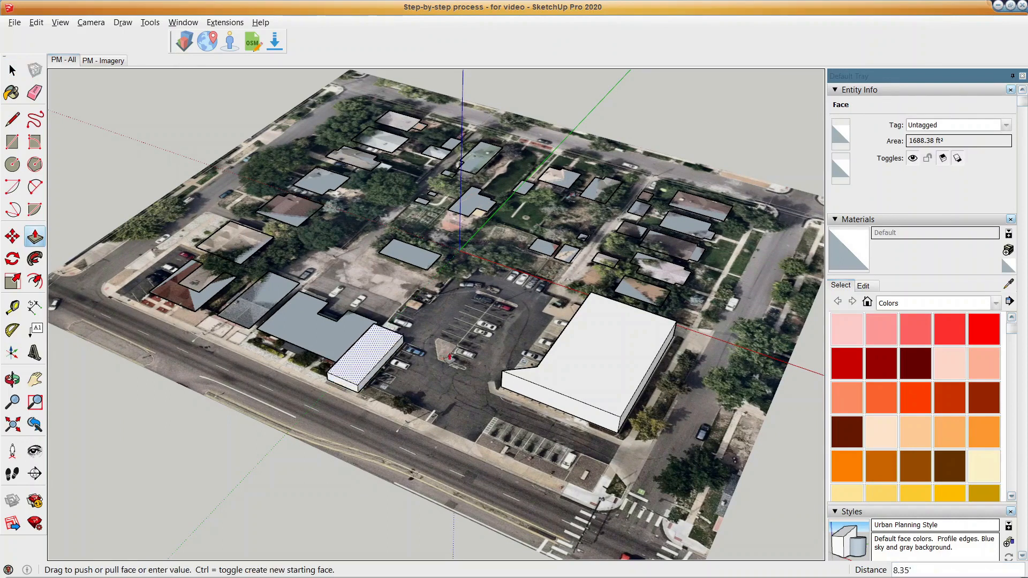
{"action": "left_click", "coordinate": [612, 344]}
{"action": "key", "text": "o"}
{"action": "left_click_drag", "start_coordinate": [612, 344], "coordinate": [570, 373]}
{"action": "middle_click_drag", "start_coordinate": [571, 374], "coordinate": [600, 360]}
{"action": "scroll", "coordinate": [496, 346], "scroll_direction": "up", "scroll_amount": 2}
{"action": "middle_click_drag", "start_coordinate": [428, 345], "coordinate": [439, 342]}
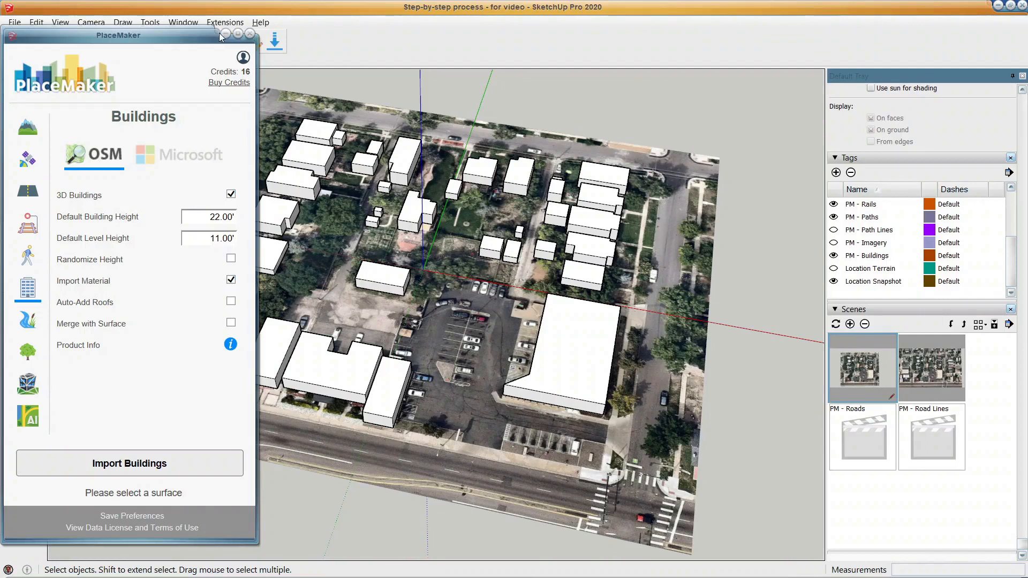
Import the OSM roads with PlaceMaker at the 10.00' lane width, re-importing the data from cache.
{"action": "left_click", "coordinate": [229, 22]}
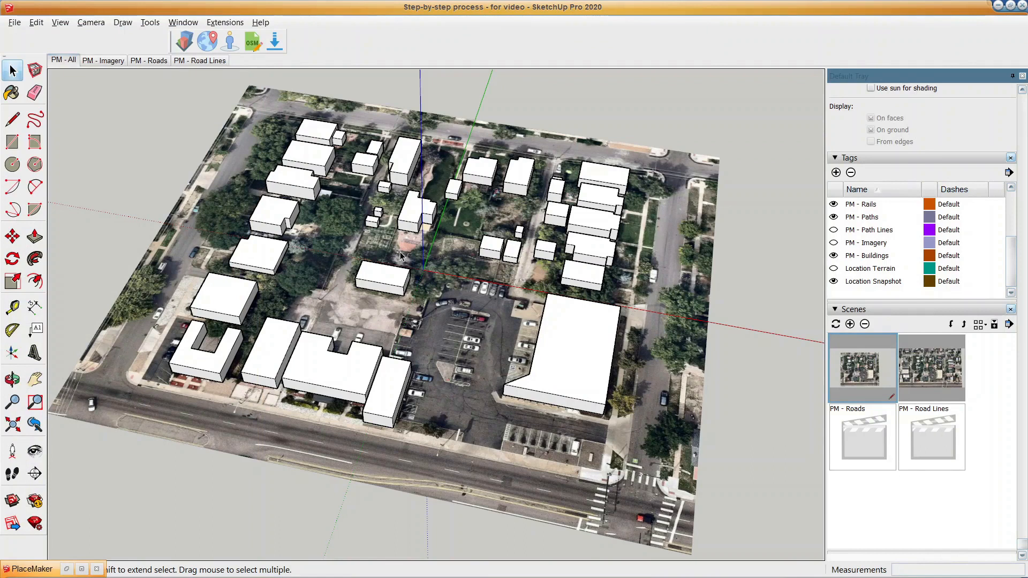
{"action": "middle_click_drag", "start_coordinate": [400, 251], "coordinate": [488, 180]}
{"action": "scroll", "coordinate": [324, 199], "scroll_direction": "up", "scroll_amount": 1}
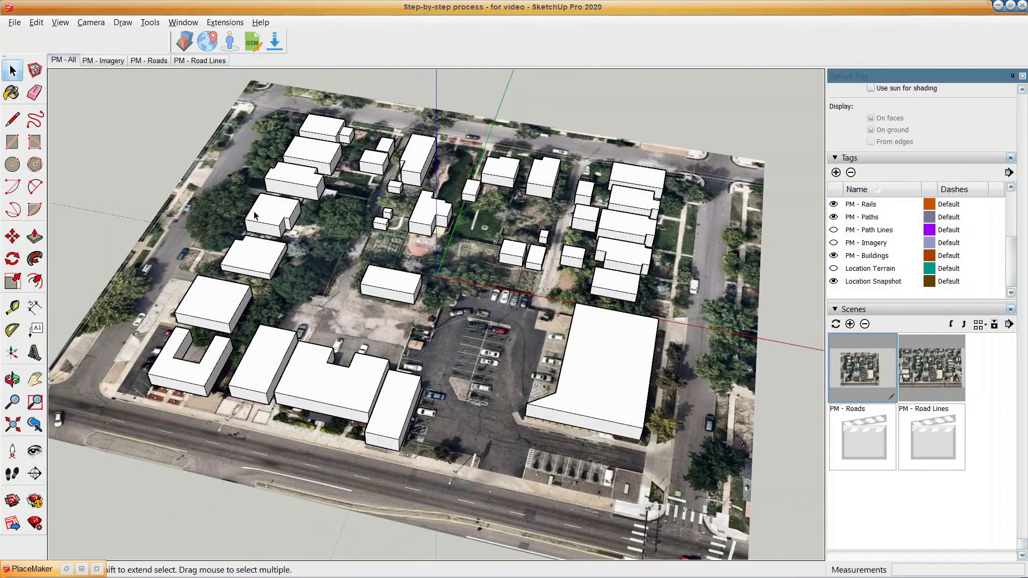
{"action": "left_click", "coordinate": [20, 571]}
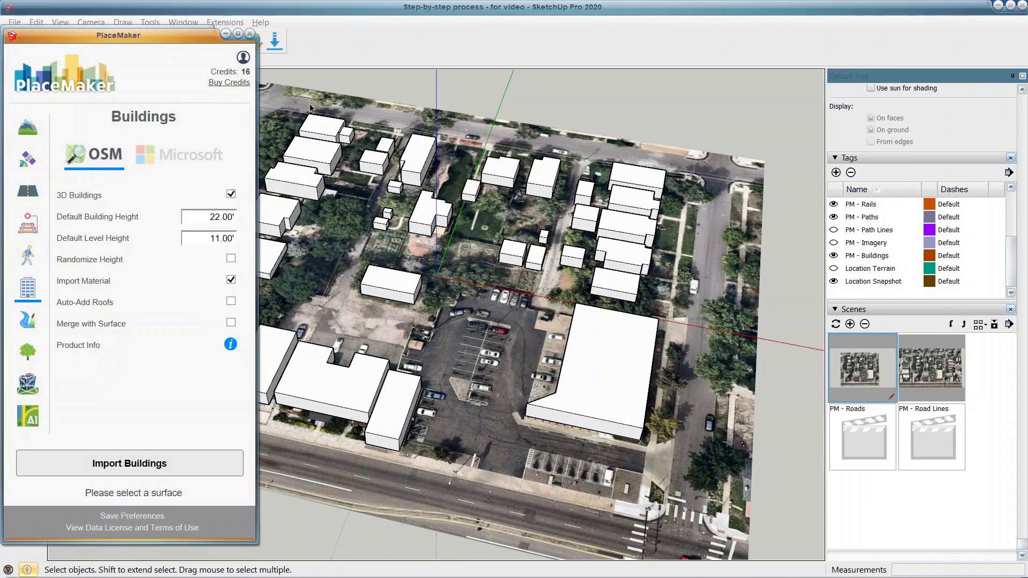
{"action": "left_click", "coordinate": [291, 95]}
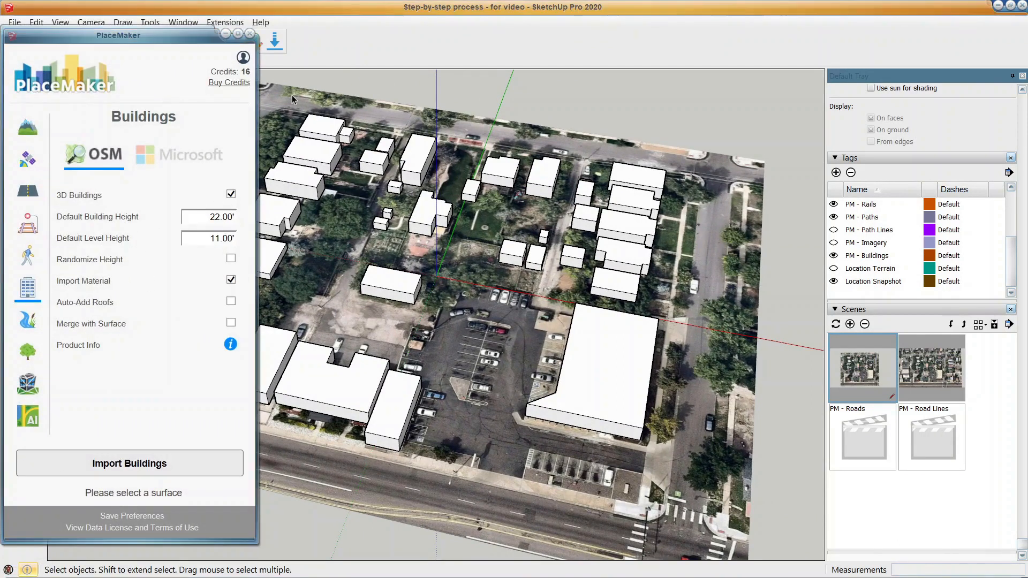
{"action": "left_click", "coordinate": [28, 192]}
{"action": "left_click", "coordinate": [75, 462]}
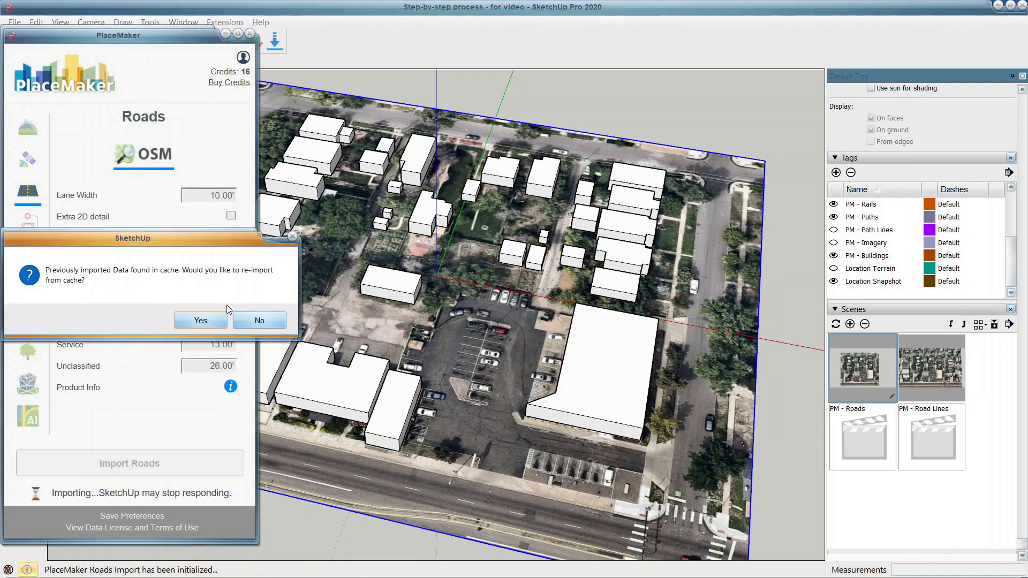
{"action": "left_click", "coordinate": [199, 323]}
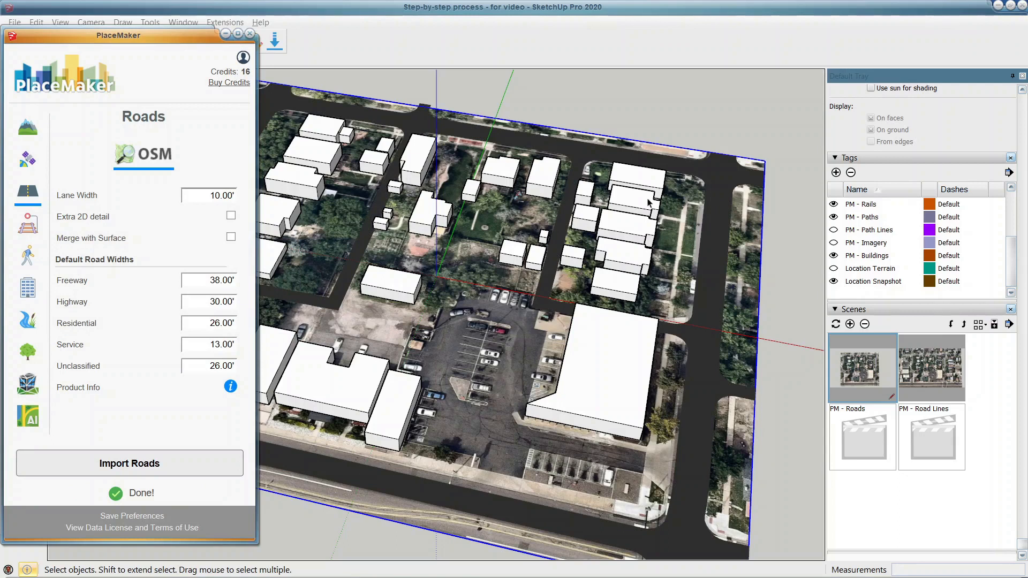
Switch the visibility of the PM - Roads and Location Snapshot tags off and back on.
{"action": "scroll", "coordinate": [854, 248], "scroll_direction": "up", "scroll_amount": 4}
{"action": "left_click", "coordinate": [834, 320]}
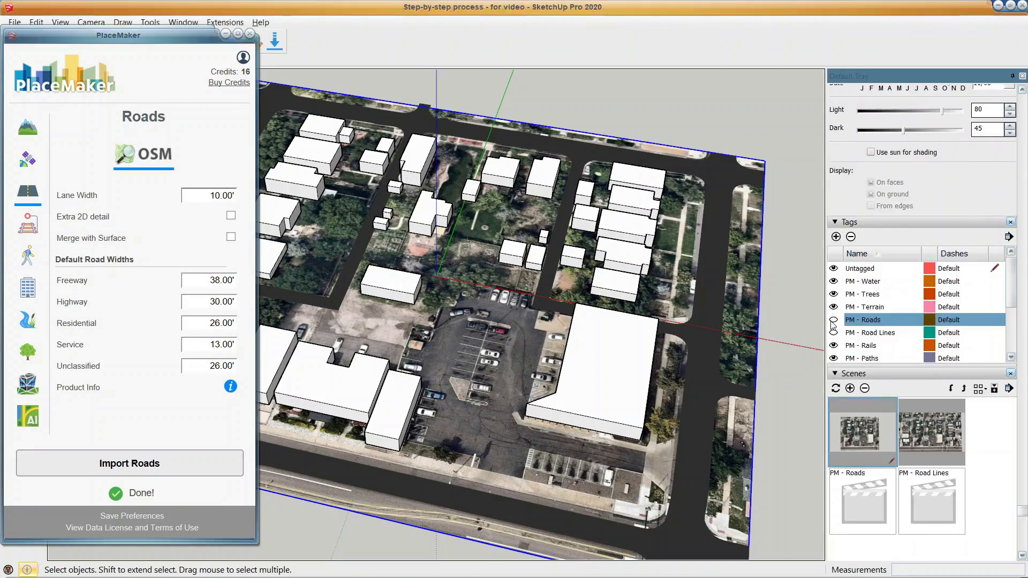
{"action": "left_click", "coordinate": [834, 321]}
{"action": "scroll", "coordinate": [857, 316], "scroll_direction": "down", "scroll_amount": 3}
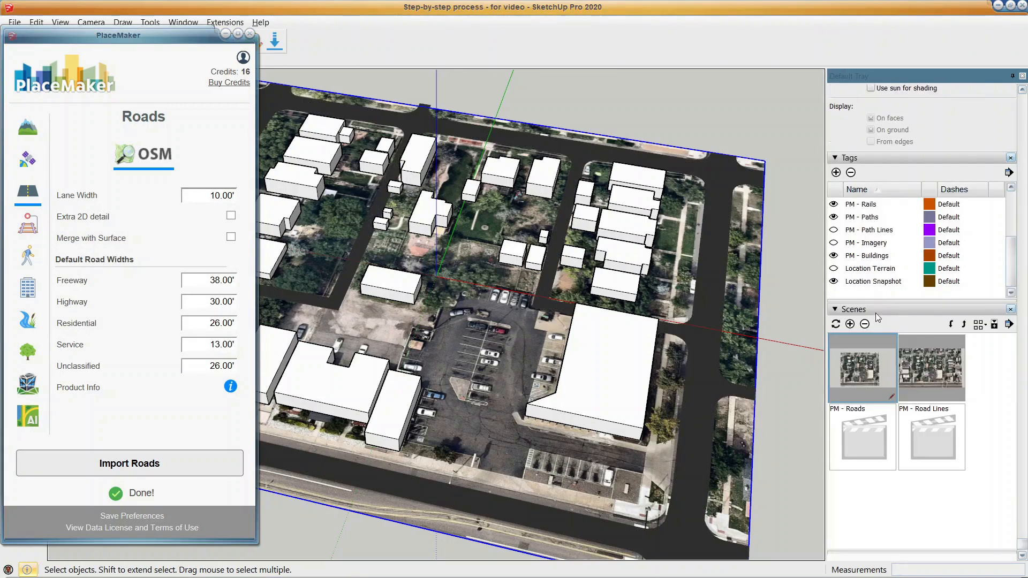
{"action": "left_click", "coordinate": [836, 284]}
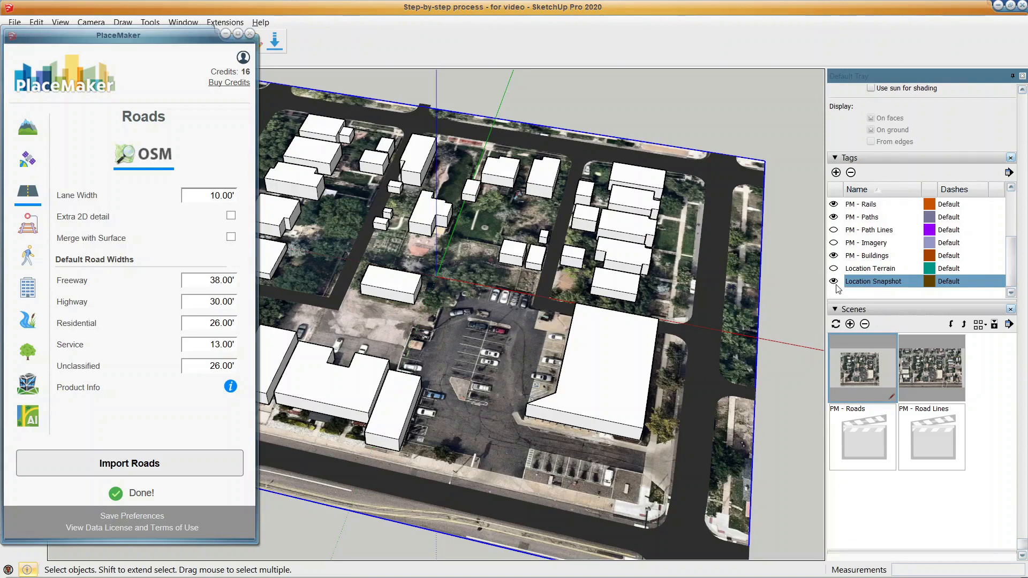
{"action": "left_click", "coordinate": [833, 282]}
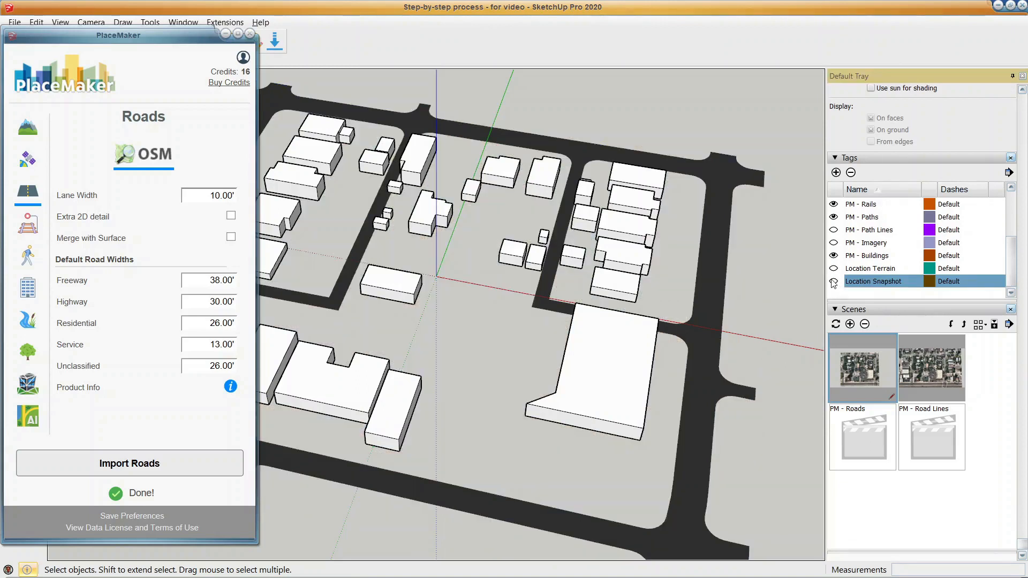
{"action": "left_click", "coordinate": [833, 281]}
Hide the aerial imagery group and minimize the PlaceMaker window.
{"action": "left_click", "coordinate": [744, 240]}
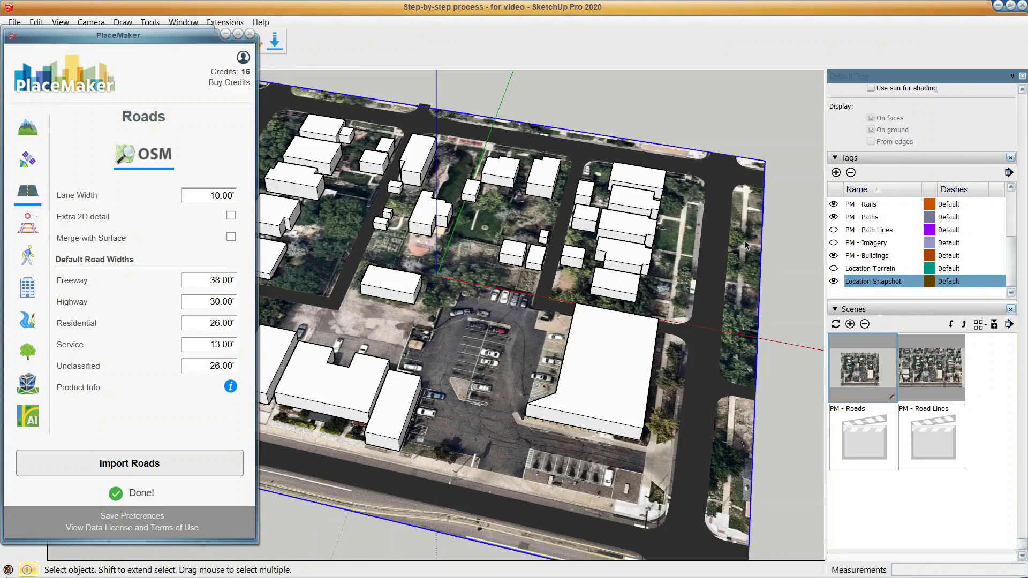
{"action": "right_click", "coordinate": [752, 248]}
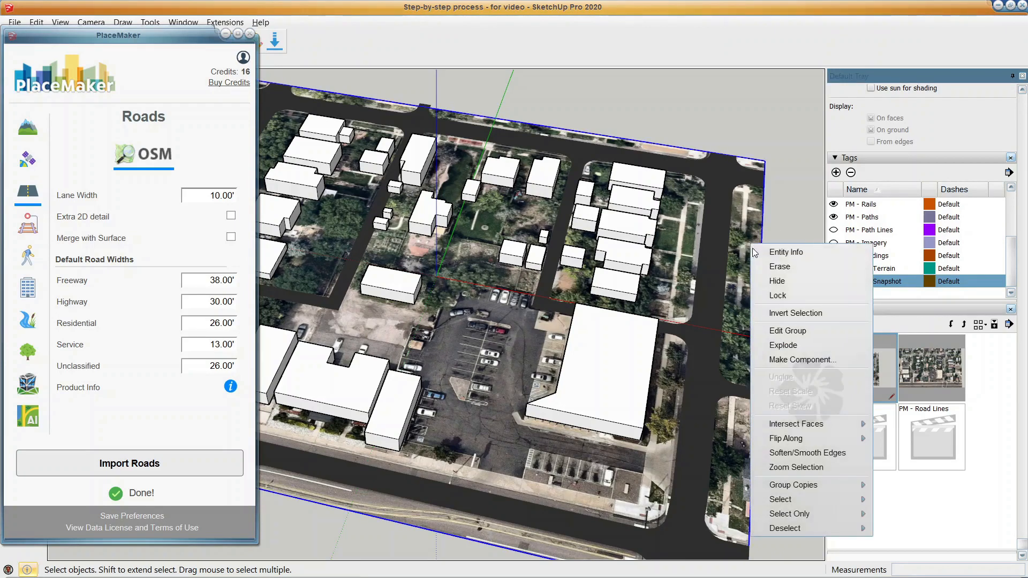
{"action": "left_click", "coordinate": [765, 280]}
{"action": "left_click", "coordinate": [226, 33]}
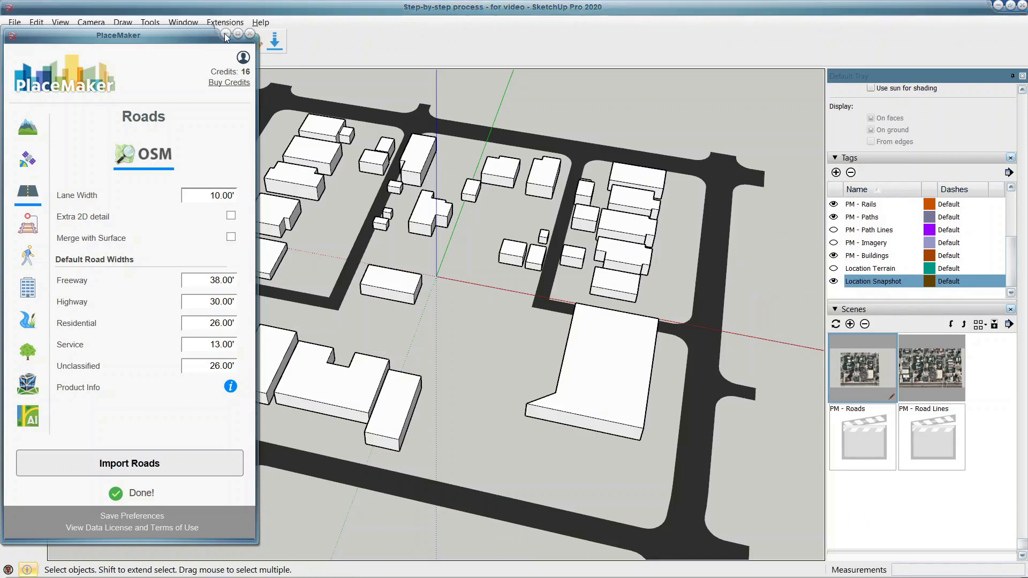
Turn on the display of hidden objects and unhide the aerial imagery group.
{"action": "left_click", "coordinate": [60, 22]}
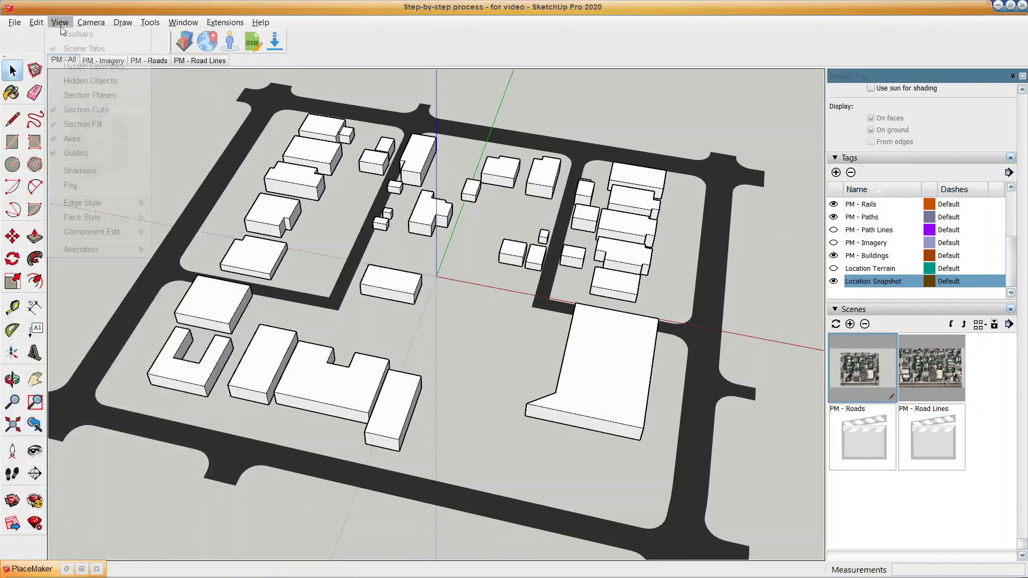
{"action": "left_click", "coordinate": [70, 82]}
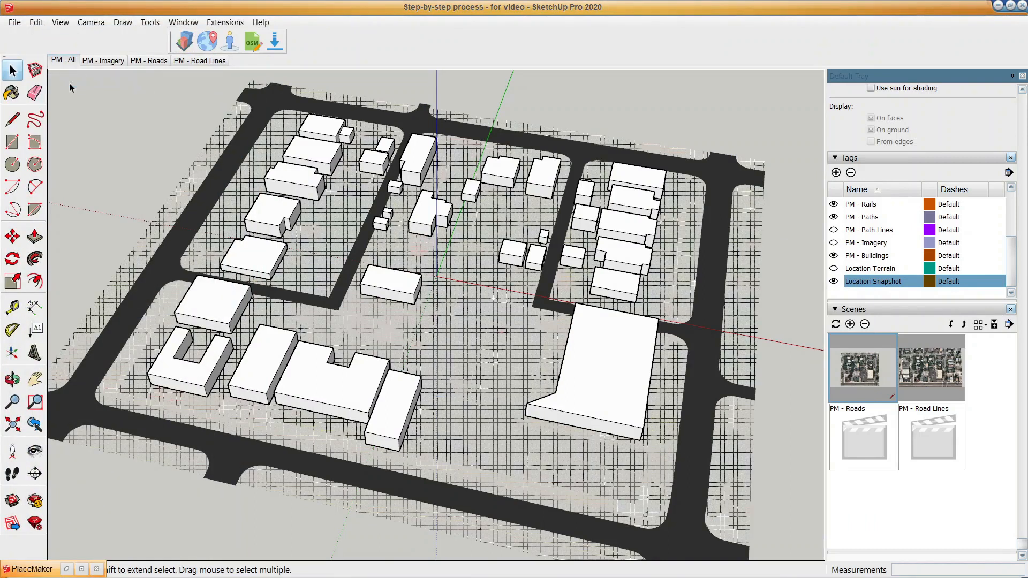
{"action": "left_click", "coordinate": [181, 189]}
{"action": "right_click", "coordinate": [184, 189]}
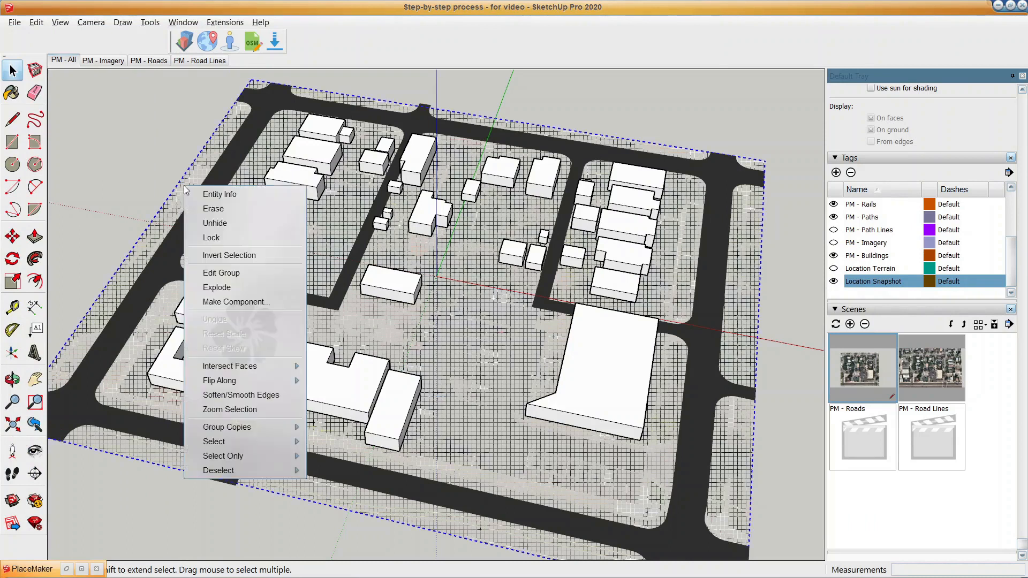
{"action": "left_click", "coordinate": [229, 225]}
{"action": "left_click", "coordinate": [119, 160]}
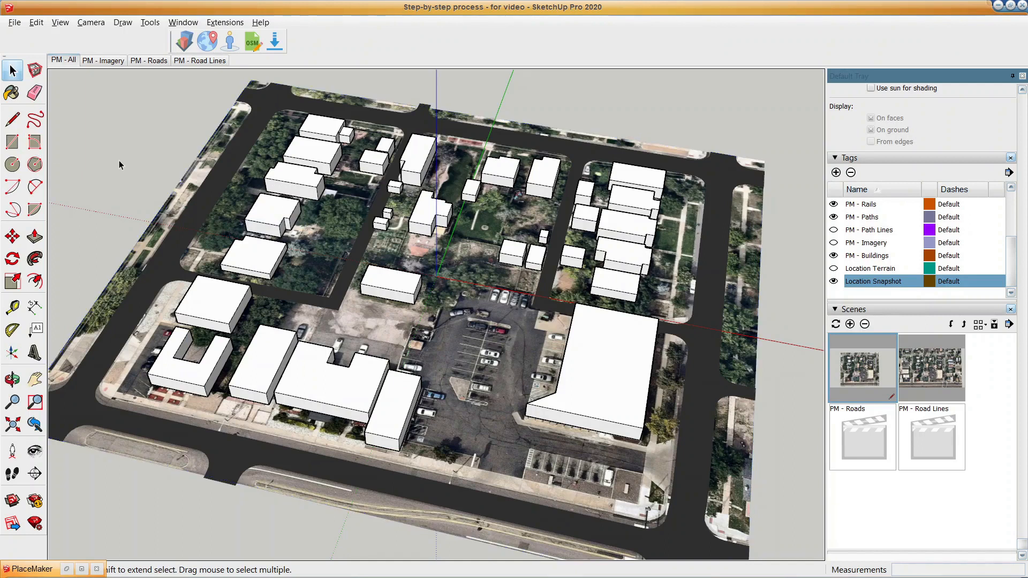
Turn off the visibility of the Location Snapshot tag so only buildings and roads show.
{"action": "left_click", "coordinate": [834, 281]}
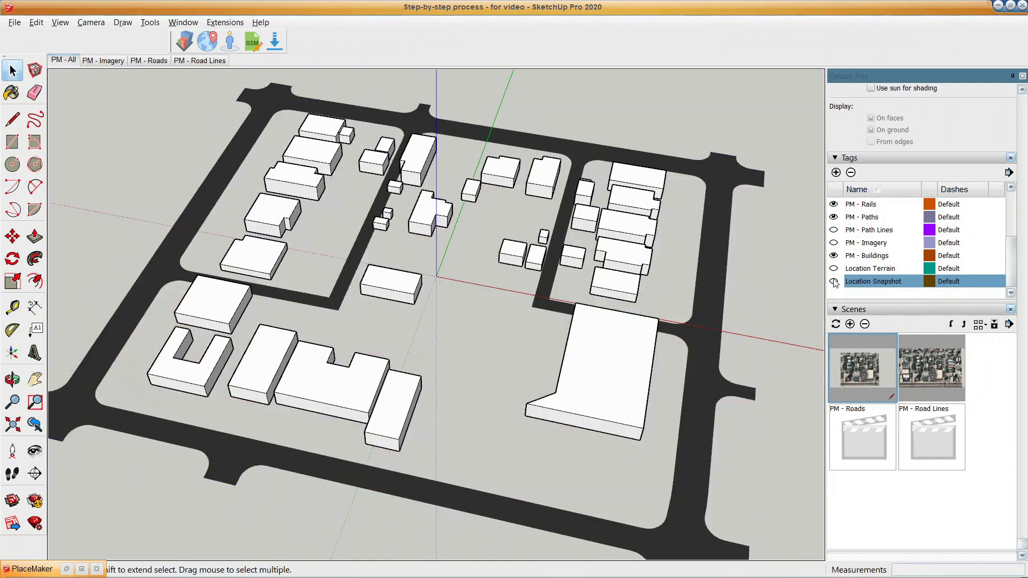
{"action": "middle_click_drag", "start_coordinate": [433, 196], "coordinate": [458, 338]}
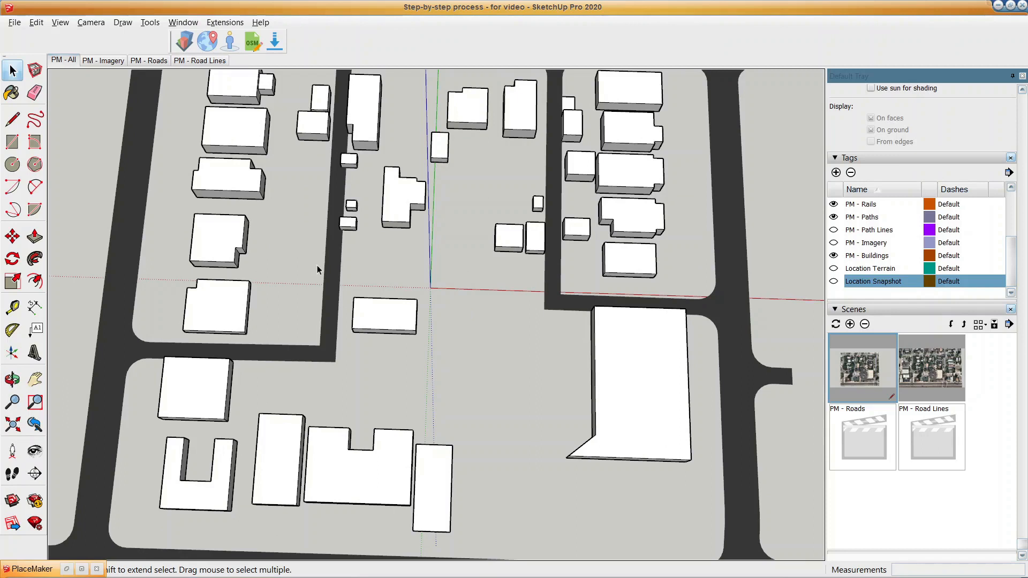
{"action": "scroll", "coordinate": [328, 343], "scroll_direction": "up", "scroll_amount": 5}
{"action": "middle_click_drag", "start_coordinate": [325, 351], "coordinate": [309, 320]}
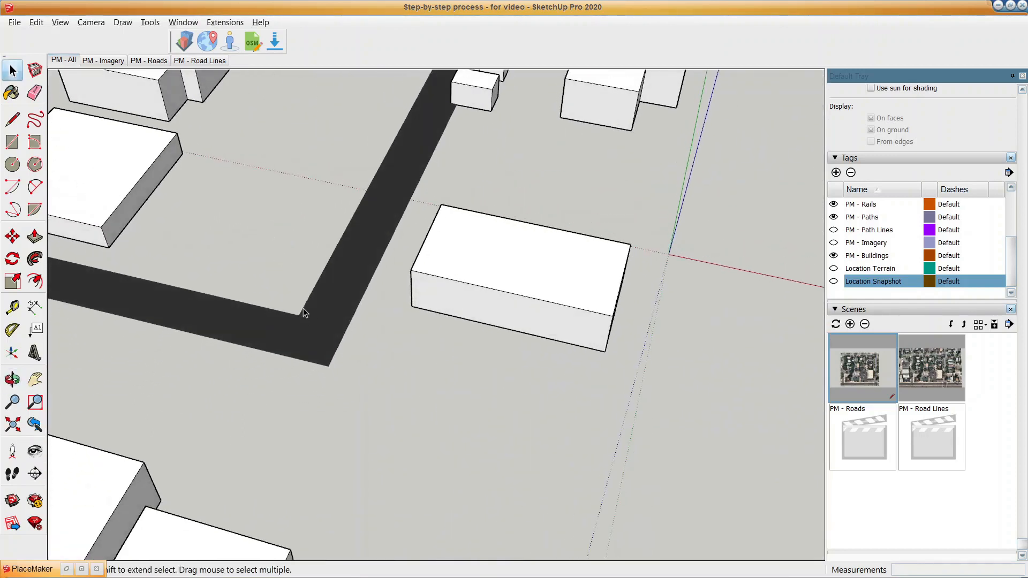
{"action": "scroll", "coordinate": [303, 313], "scroll_direction": "up", "scroll_amount": 2}
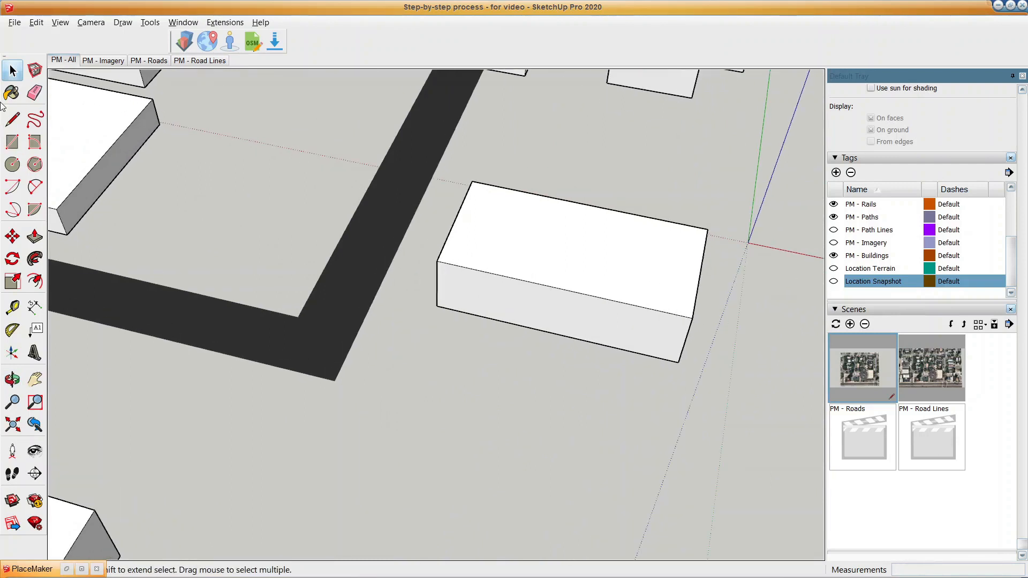
{"action": "left_click", "coordinate": [35, 187]}
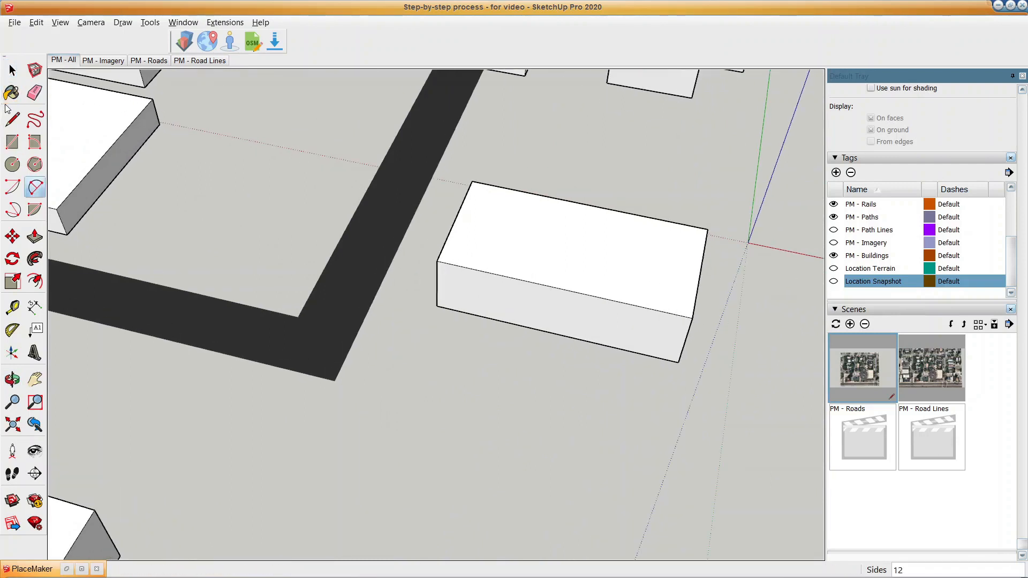
{"action": "left_click", "coordinate": [375, 297]}
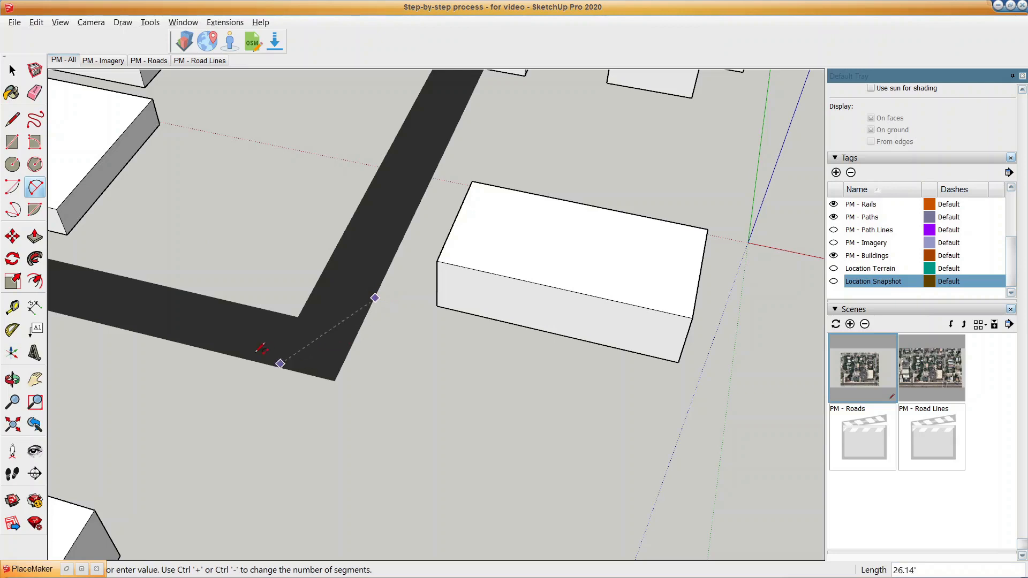
{"action": "key", "text": "Escape"}
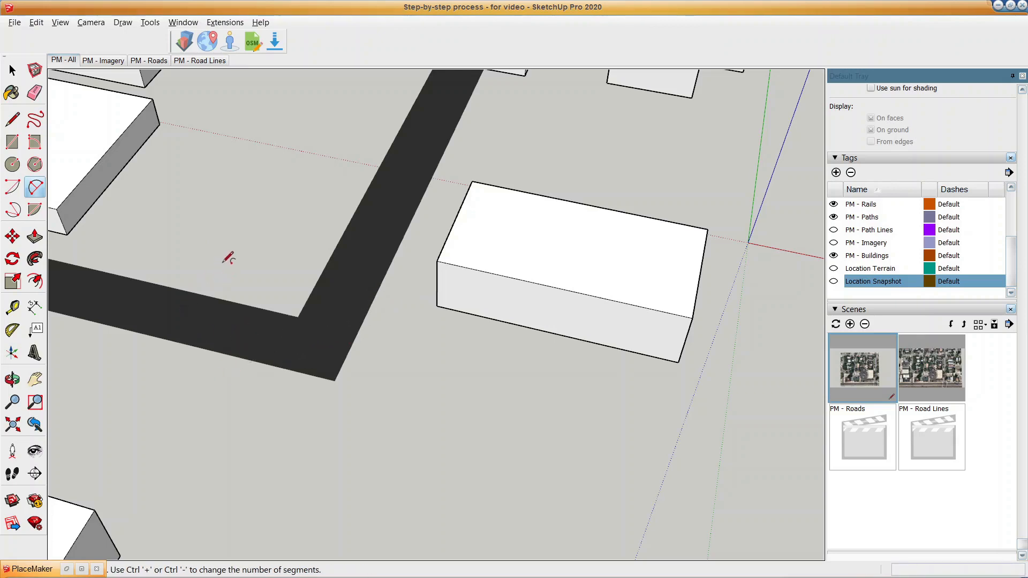
{"action": "key", "text": "space"}
Explode the imported roads group and the road groups nested inside it.
{"action": "scroll", "coordinate": [292, 287], "scroll_direction": "down", "scroll_amount": 4}
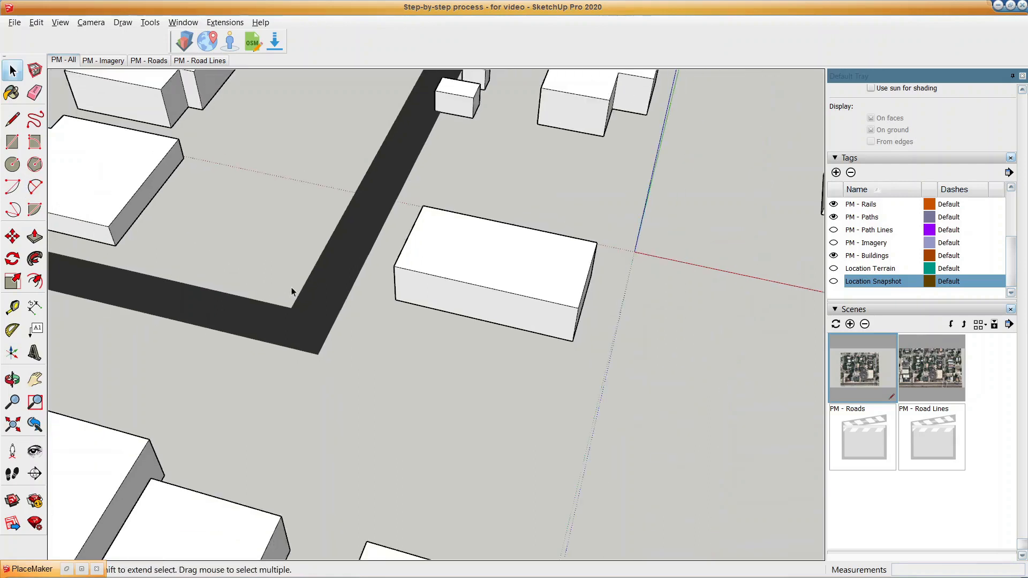
{"action": "scroll", "coordinate": [309, 281], "scroll_direction": "down", "scroll_amount": 6}
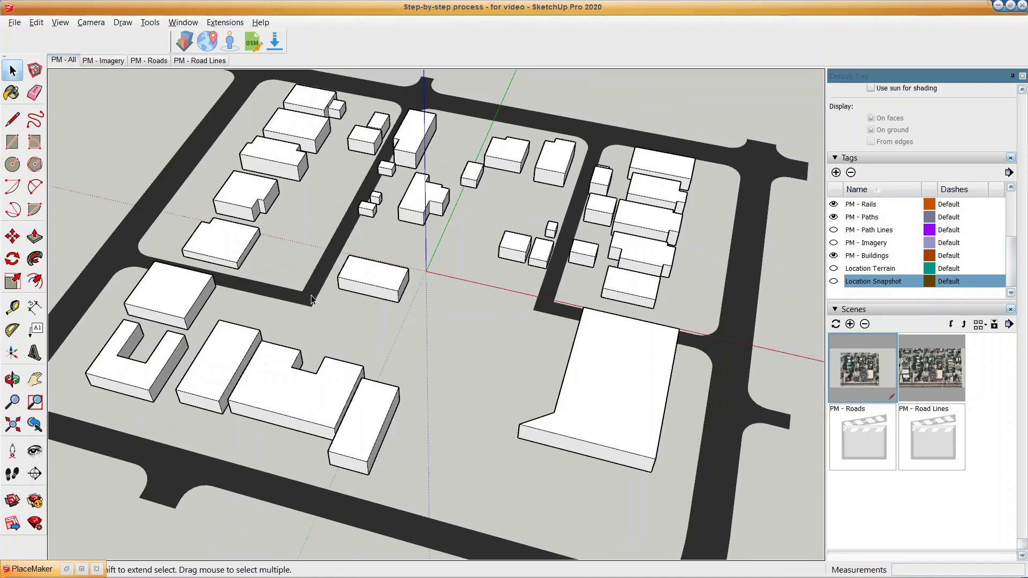
{"action": "double_click", "coordinate": [312, 296]}
{"action": "left_click", "coordinate": [312, 295]}
{"action": "left_click", "coordinate": [204, 210]}
{"action": "left_click", "coordinate": [309, 300]}
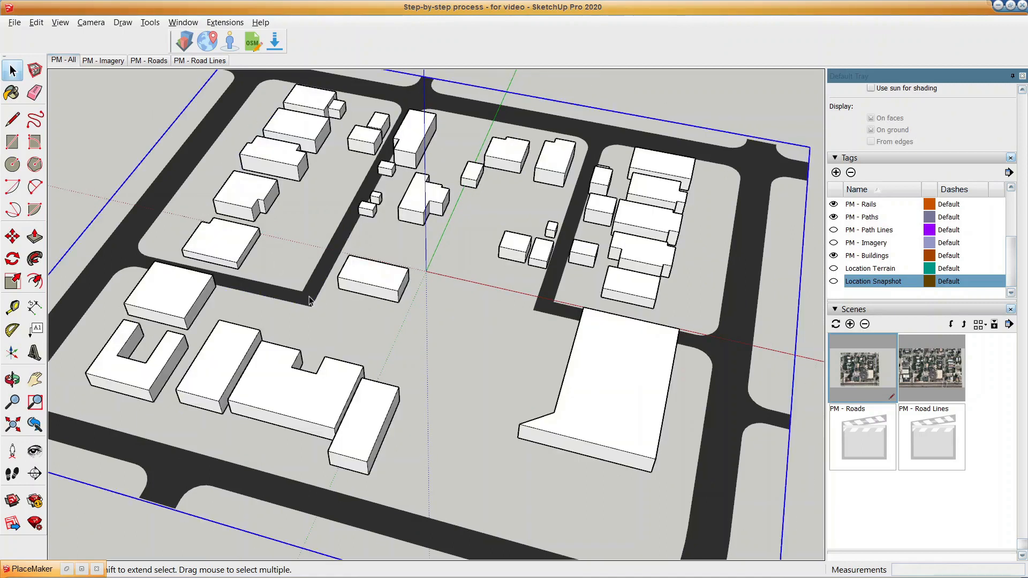
{"action": "right_click", "coordinate": [309, 300]}
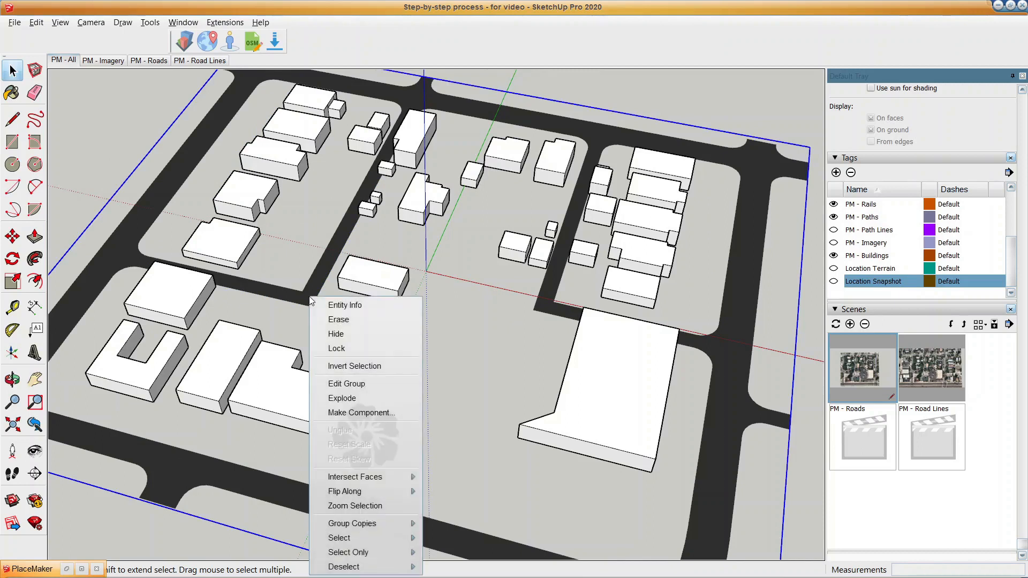
{"action": "left_click", "coordinate": [345, 395]}
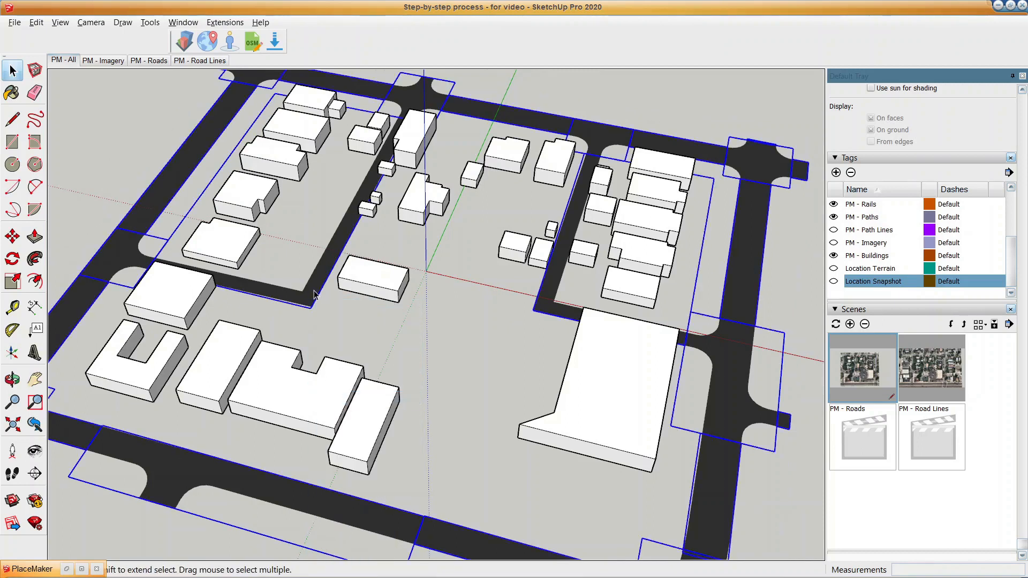
{"action": "right_click", "coordinate": [315, 292]}
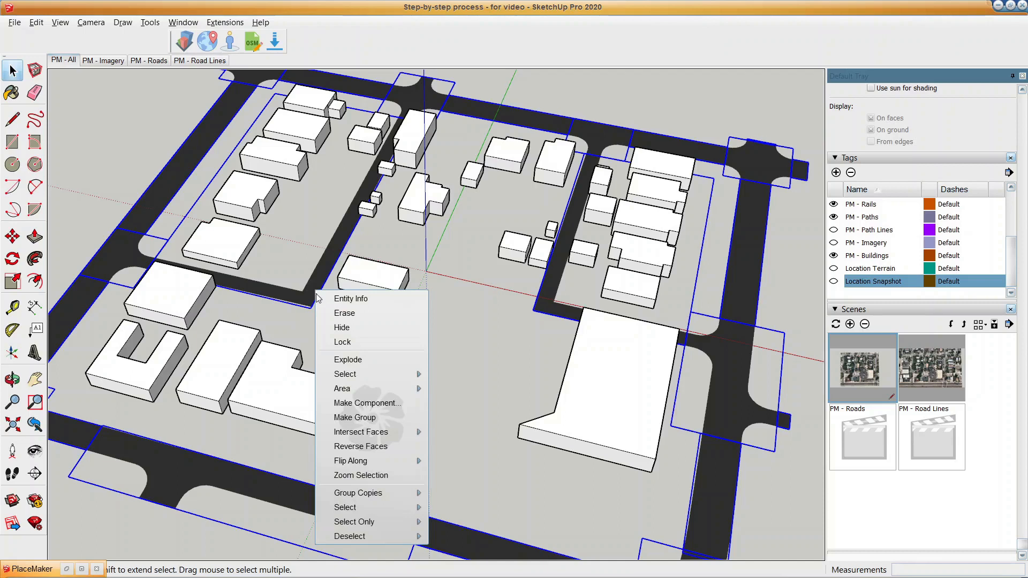
{"action": "left_click", "coordinate": [347, 360]}
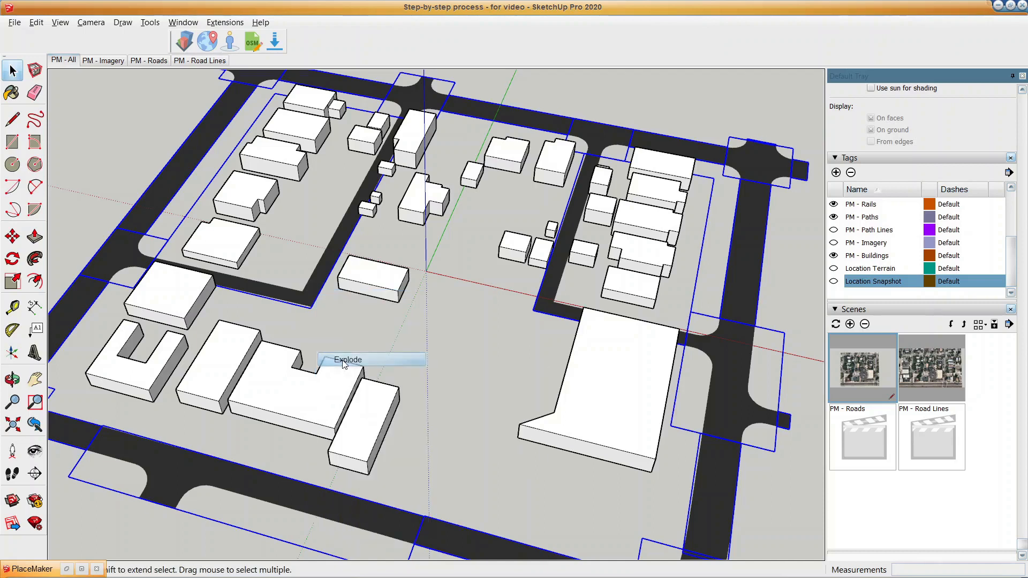
Clear the selection of the exploded roads and unhide all hidden geometry.
{"action": "scroll", "coordinate": [320, 282], "scroll_direction": "up", "scroll_amount": 10}
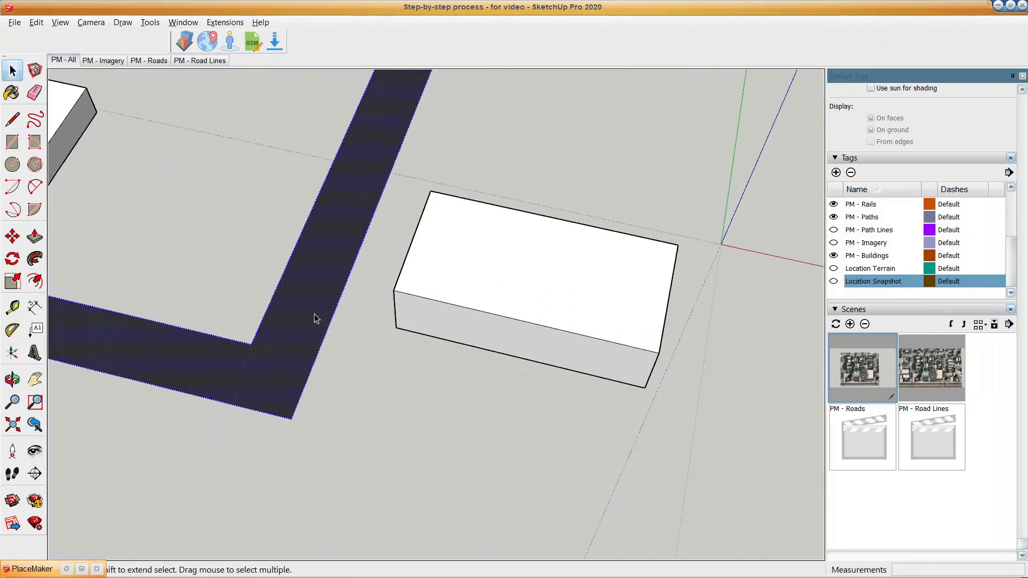
{"action": "scroll", "coordinate": [303, 296], "scroll_direction": "down", "scroll_amount": 5}
{"action": "scroll", "coordinate": [301, 293], "scroll_direction": "down", "scroll_amount": 3}
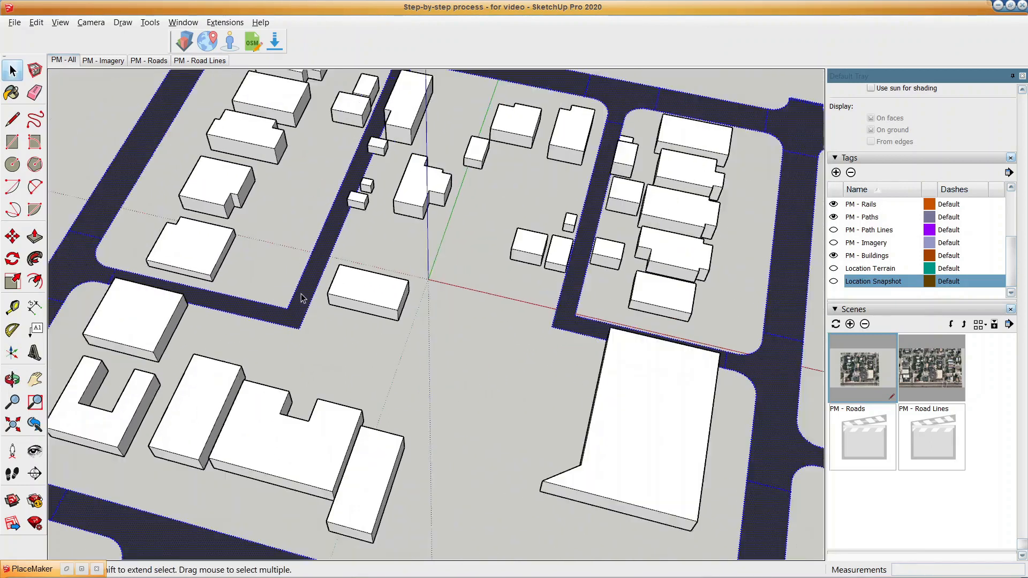
{"action": "left_click", "coordinate": [317, 333]}
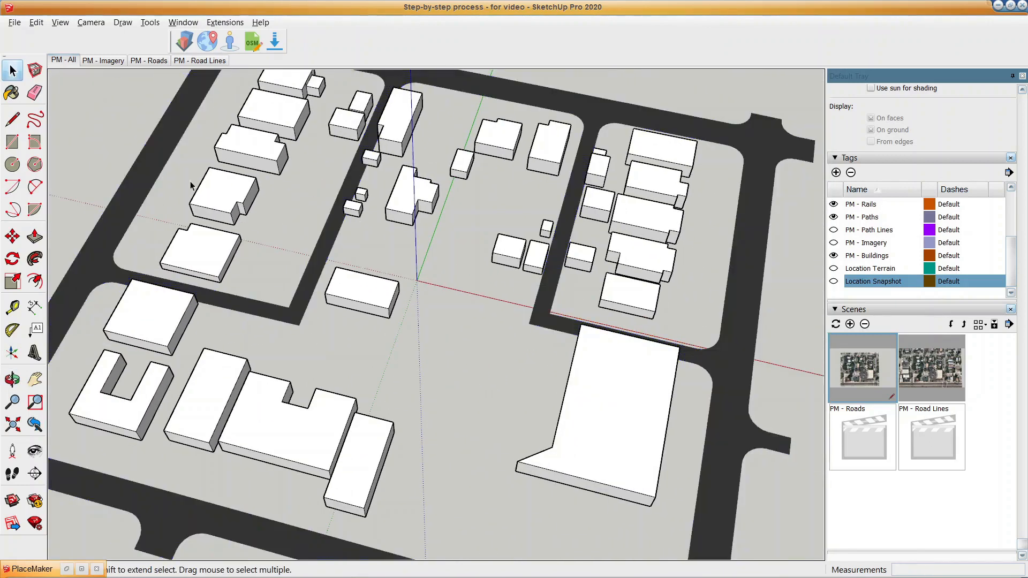
{"action": "left_click", "coordinate": [37, 22]}
{"action": "mouse_move", "coordinate": [77, 218]}
{"action": "left_click", "coordinate": [208, 246]}
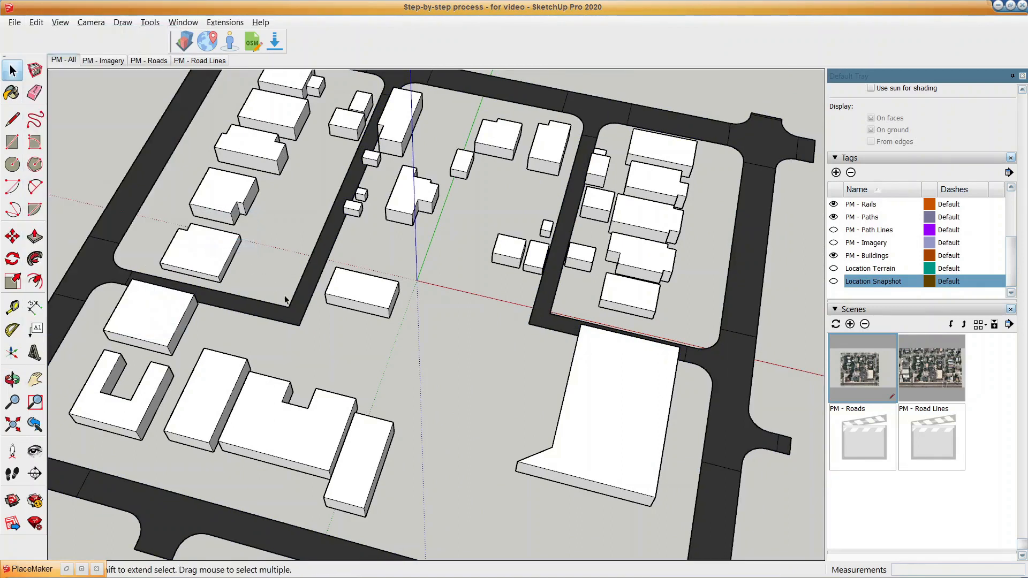
Examine the individual edges at the sharp outer corner of the road bend beside the long rectangular building.
{"action": "scroll", "coordinate": [284, 297], "scroll_direction": "up", "scroll_amount": 5}
{"action": "scroll", "coordinate": [273, 324], "scroll_direction": "up", "scroll_amount": 5}
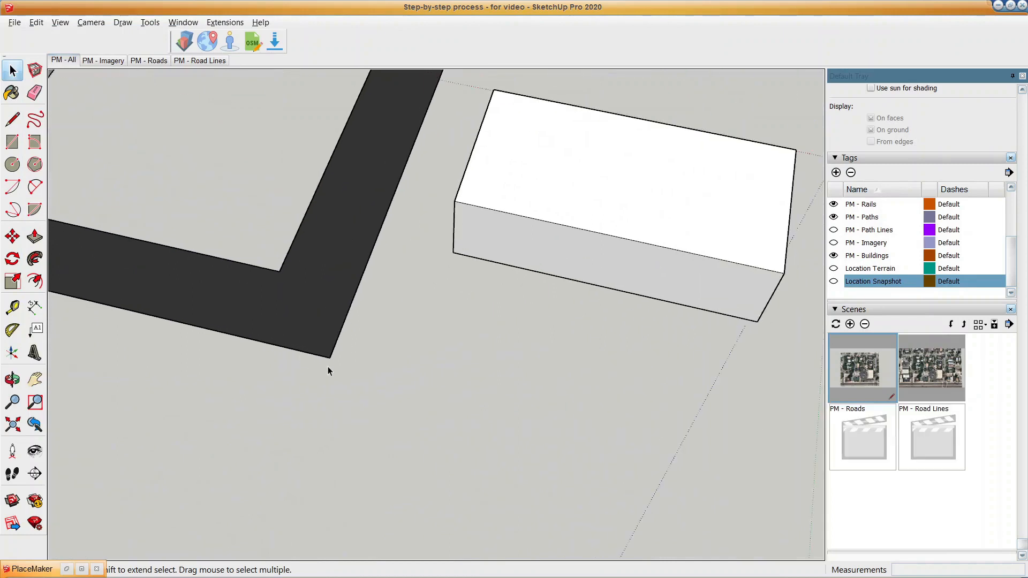
{"action": "middle_click_drag", "start_coordinate": [354, 360], "coordinate": [353, 281]}
{"action": "left_click", "coordinate": [351, 303]}
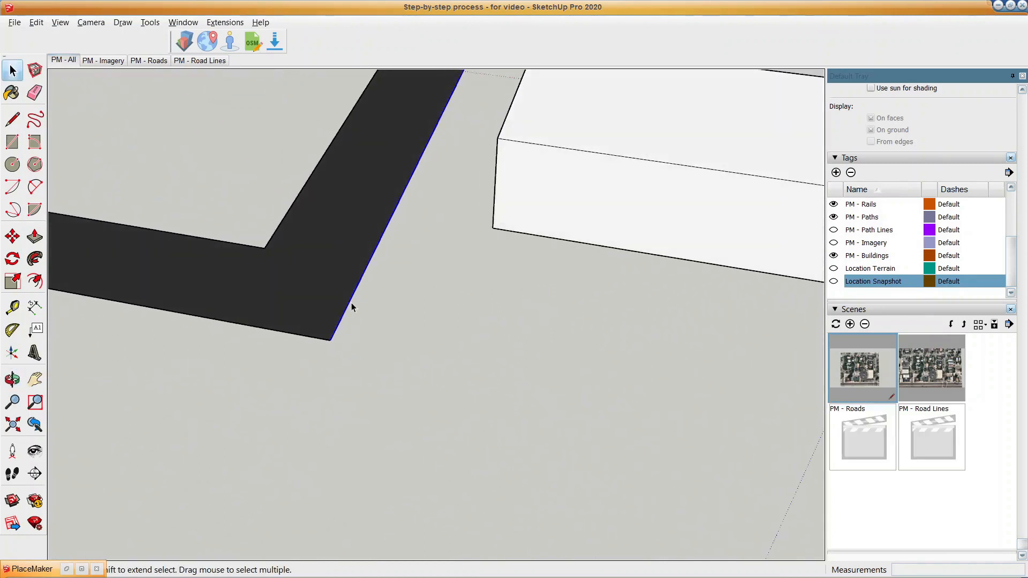
{"action": "left_click", "coordinate": [322, 341]}
{"action": "scroll", "coordinate": [325, 342], "scroll_direction": "up", "scroll_amount": 1}
{"action": "scroll", "coordinate": [327, 344], "scroll_direction": "down", "scroll_amount": 4}
{"action": "scroll", "coordinate": [328, 344], "scroll_direction": "down", "scroll_amount": 3}
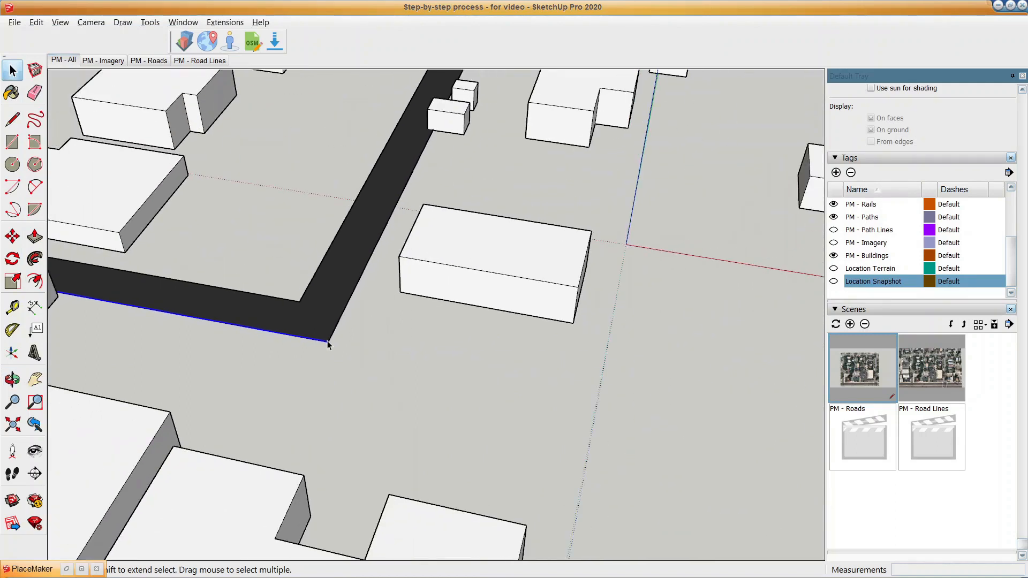
{"action": "scroll", "coordinate": [328, 344], "scroll_direction": "down", "scroll_amount": 2}
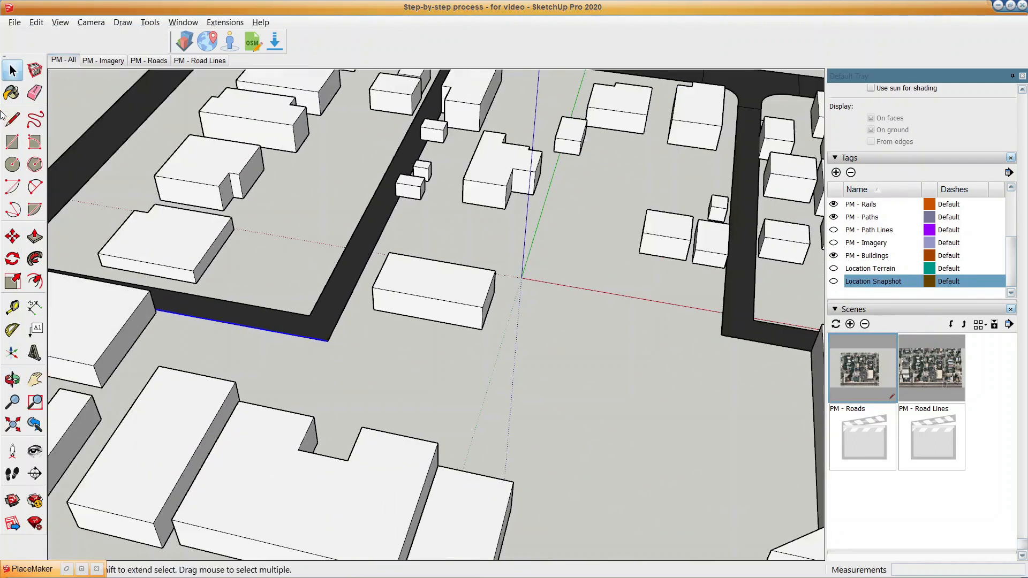
Round the outer corner of the road bend with a 2 Point Arc and erase the leftover sharp corner.
{"action": "key", "text": "a"}
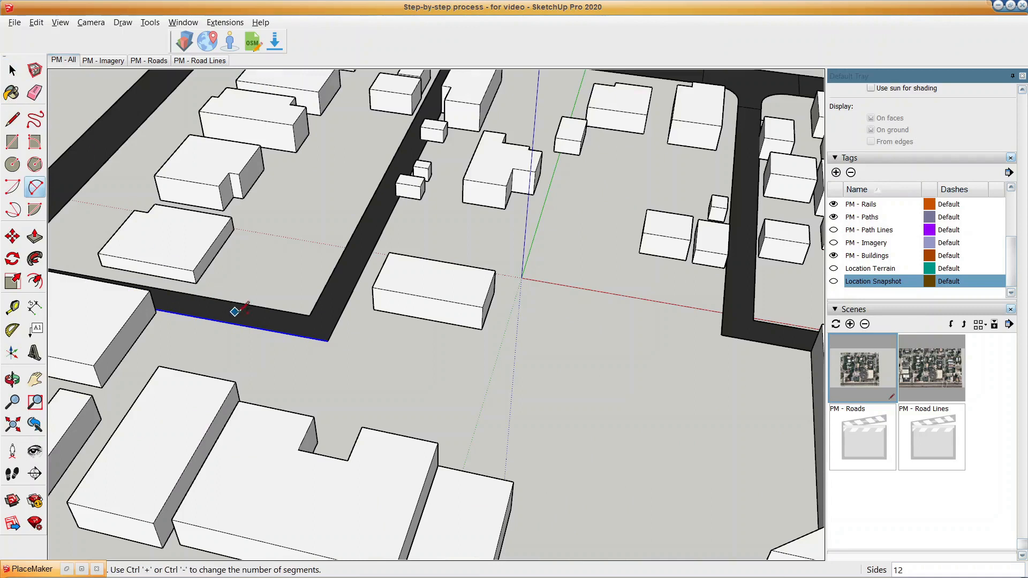
{"action": "scroll", "coordinate": [261, 312], "scroll_direction": "up", "scroll_amount": 2}
{"action": "scroll", "coordinate": [261, 312], "scroll_direction": "up", "scroll_amount": 5}
{"action": "left_click", "coordinate": [377, 470]}
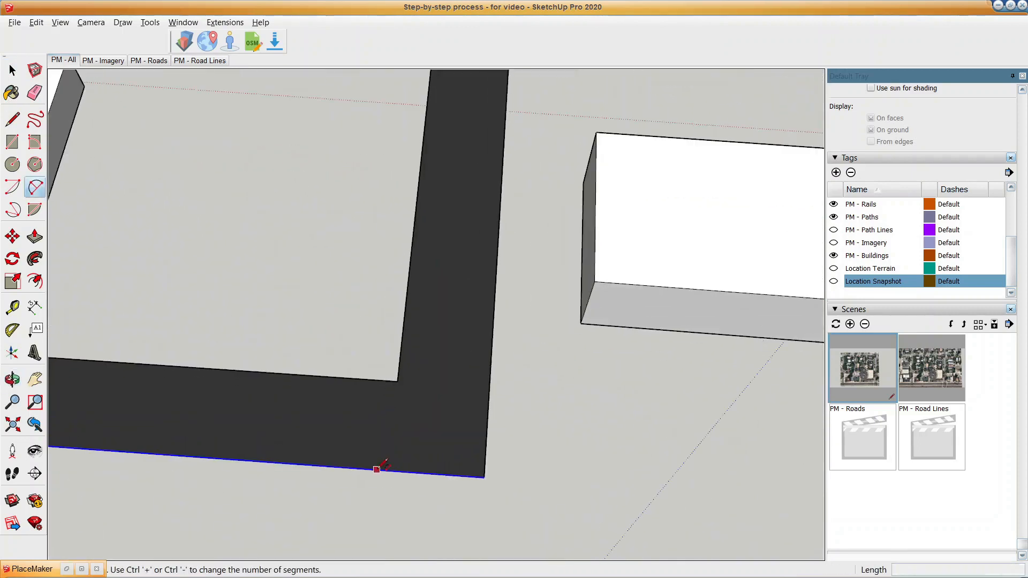
{"action": "left_click", "coordinate": [488, 400]}
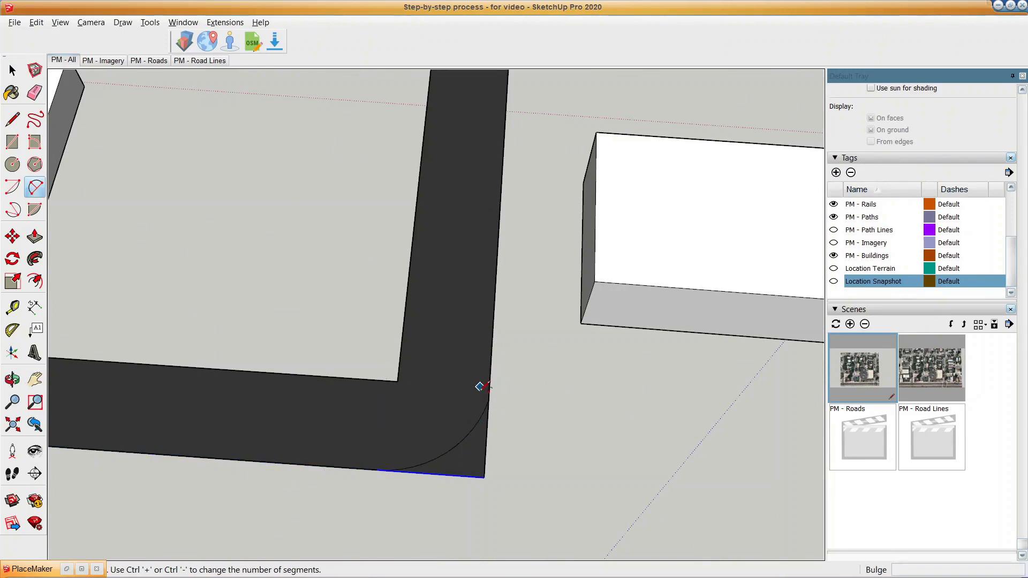
{"action": "key", "text": "e"}
{"action": "mouse_move", "coordinate": [467, 409]}
{"action": "left_mouse_down"}
{"action": "mouse_move", "coordinate": [493, 447]}
{"action": "mouse_move", "coordinate": [457, 493]}
{"action": "left_mouse_up"}
Round the inner corner of the same road bend with a smaller 2 Point Arc.
{"action": "key", "text": "a"}
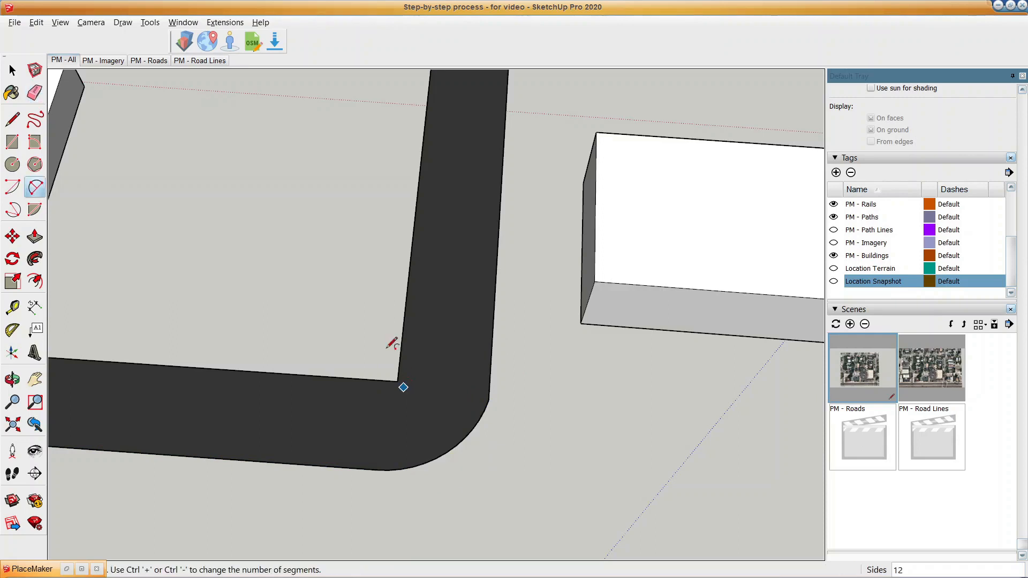
{"action": "left_click", "coordinate": [402, 342]}
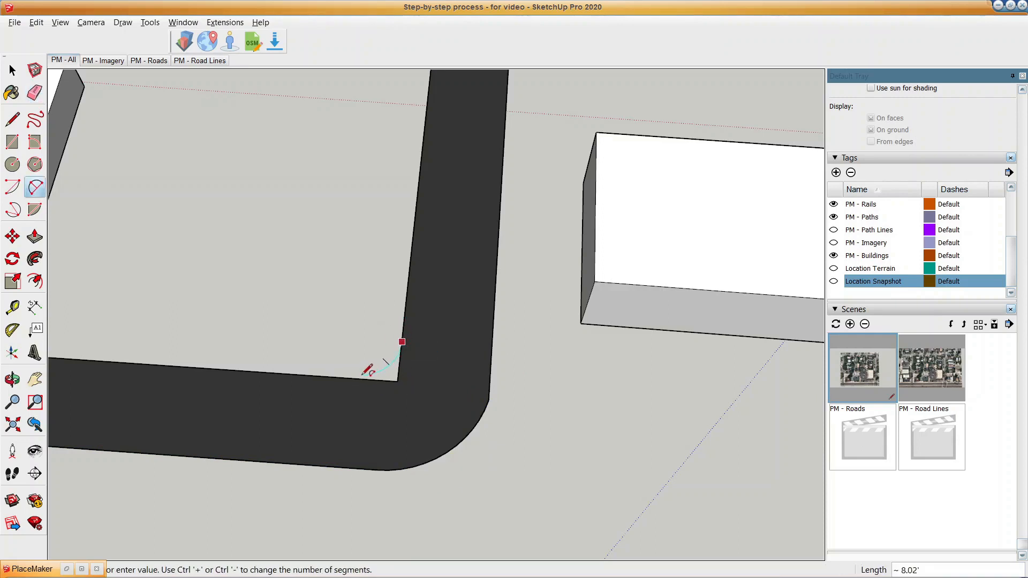
{"action": "left_click", "coordinate": [353, 378]}
{"action": "left_click", "coordinate": [369, 375]}
{"action": "key", "text": "space"}
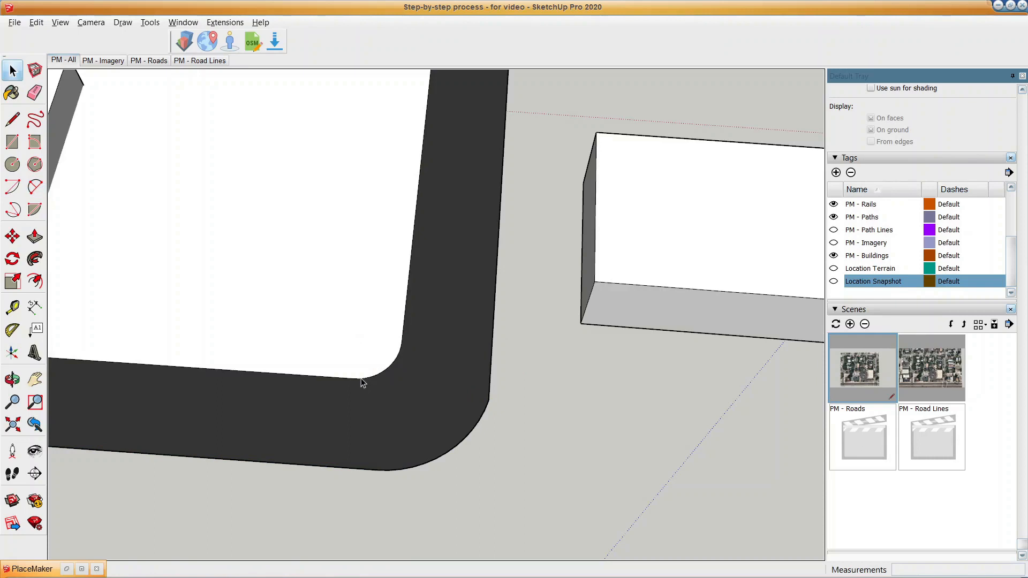
{"action": "scroll", "coordinate": [353, 275], "scroll_direction": "down", "scroll_amount": 5}
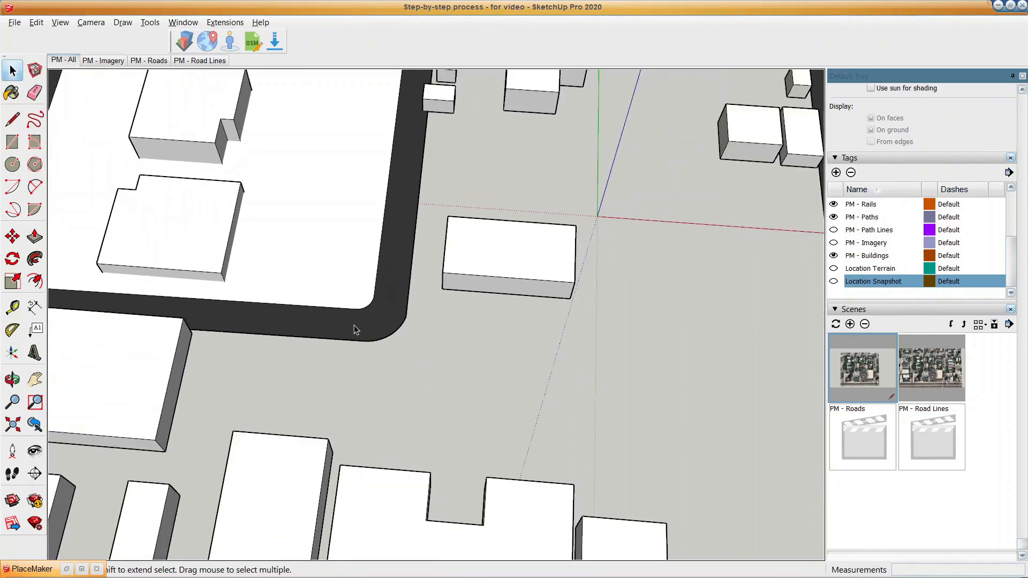
Sample the dark road material #303030 and lighten its color to a medium gray.
{"action": "key", "text": "b"}
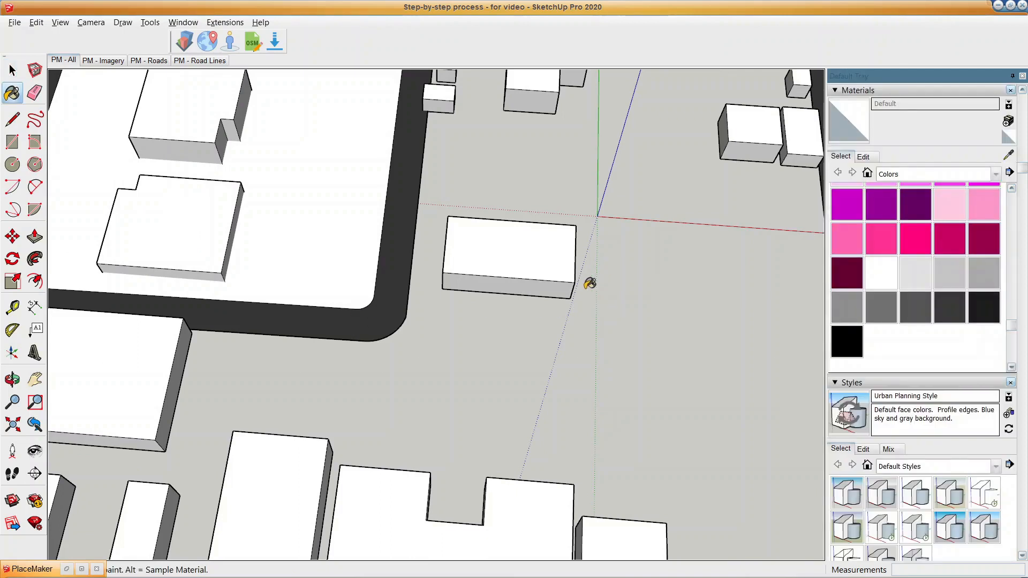
{"action": "key", "text": "alt"}
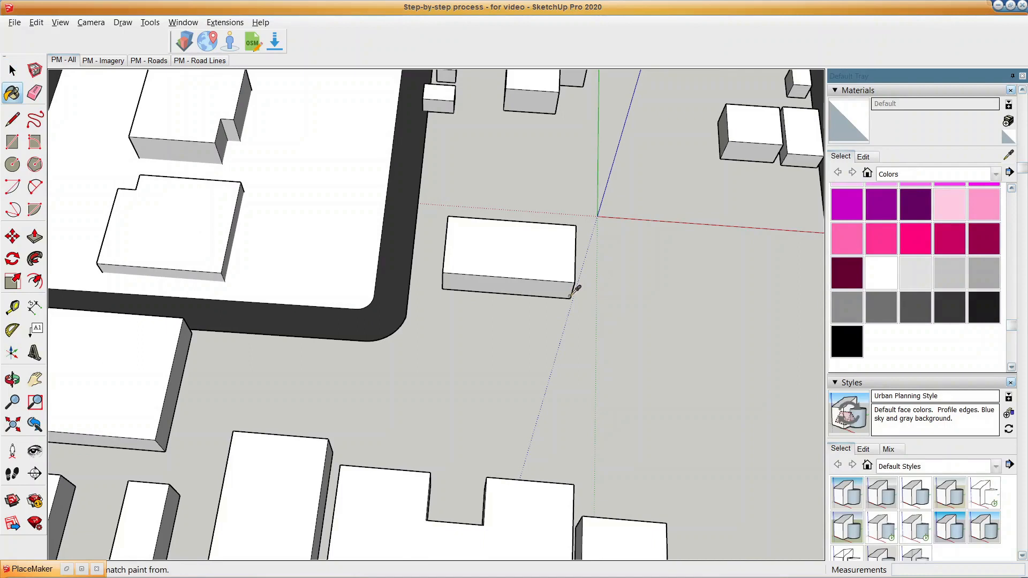
{"action": "left_click", "coordinate": [386, 308], "text": "alt"}
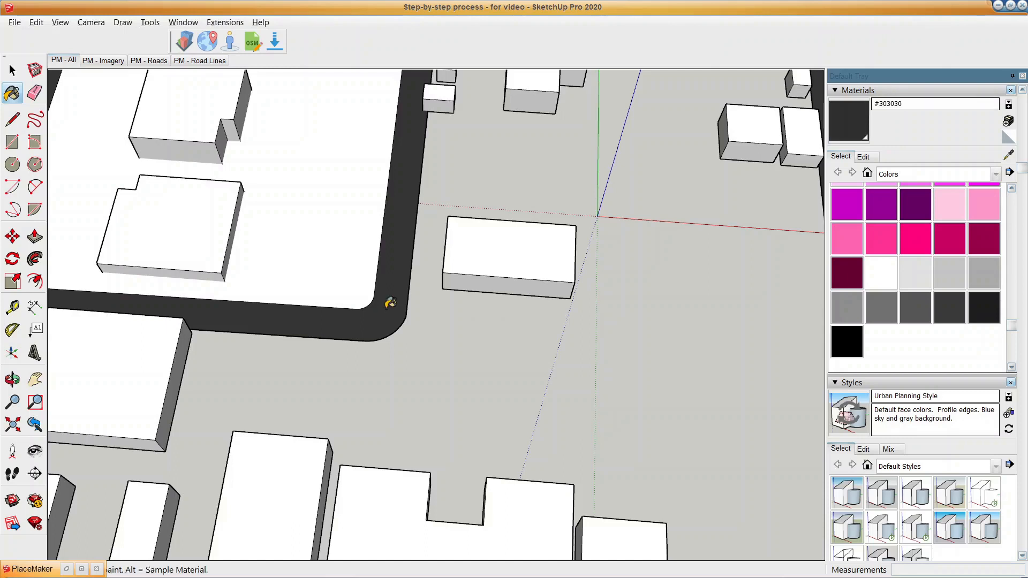
{"action": "left_click", "coordinate": [869, 159]}
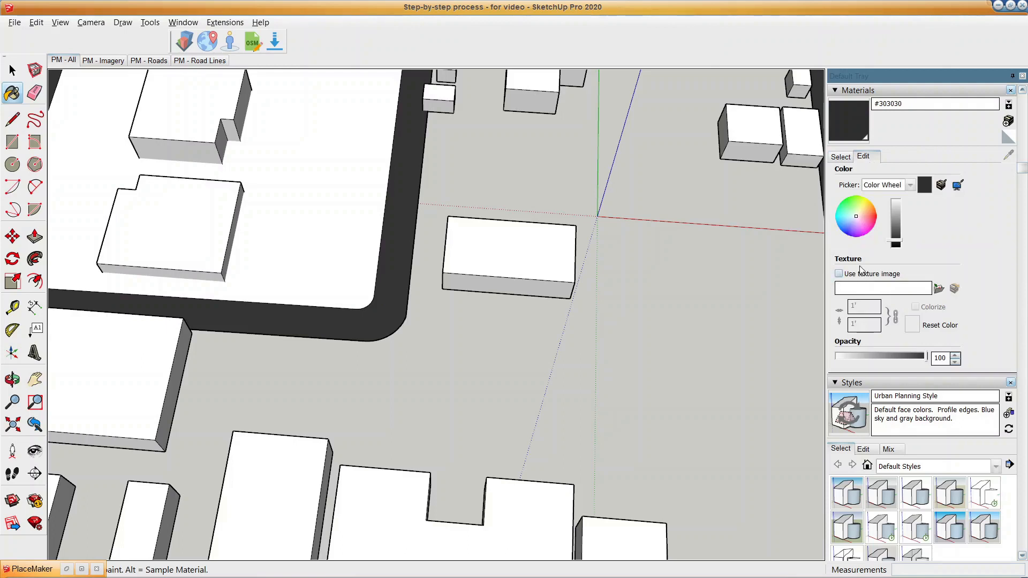
{"action": "left_click_drag", "start_coordinate": [899, 232], "coordinate": [897, 228]}
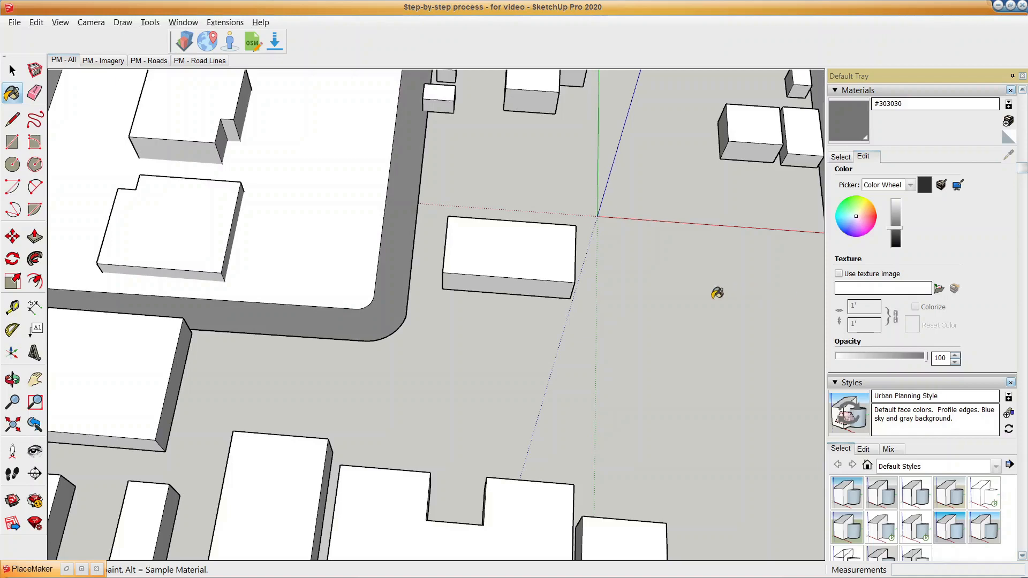
{"action": "middle_click_drag", "start_coordinate": [409, 272], "coordinate": [519, 332]}
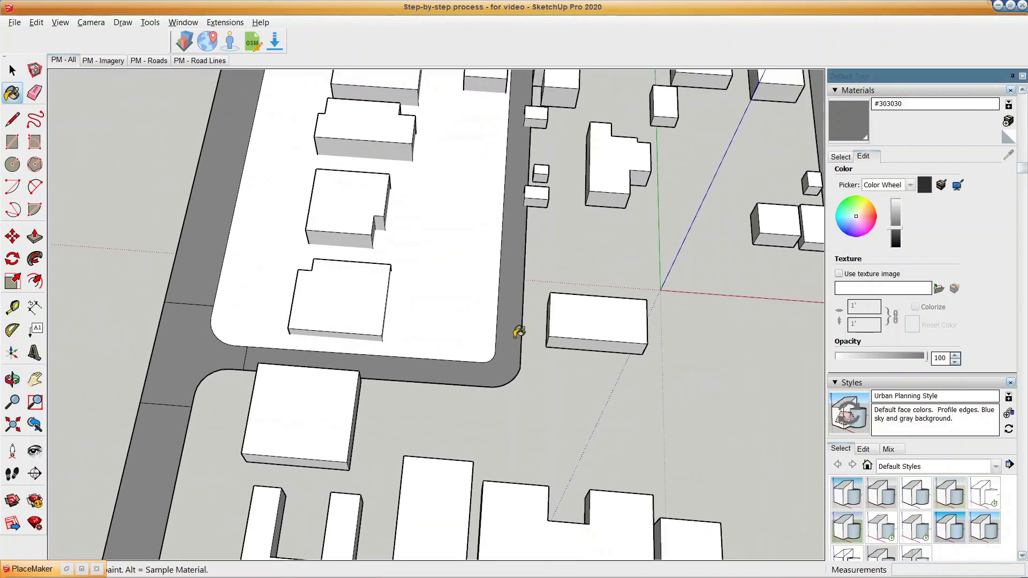
Set the camera to the Front view in Parallel Projection and look closely at where the roads meet the building bases.
{"action": "left_click", "coordinate": [60, 22]}
{"action": "mouse_move", "coordinate": [91, 22]}
{"action": "mouse_move", "coordinate": [106, 63]}
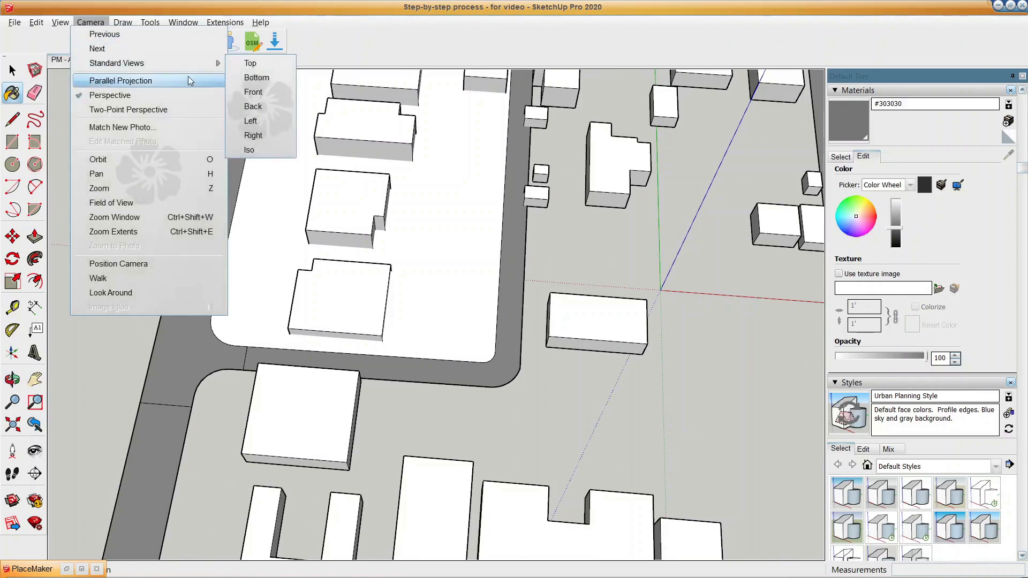
{"action": "left_click", "coordinate": [244, 90]}
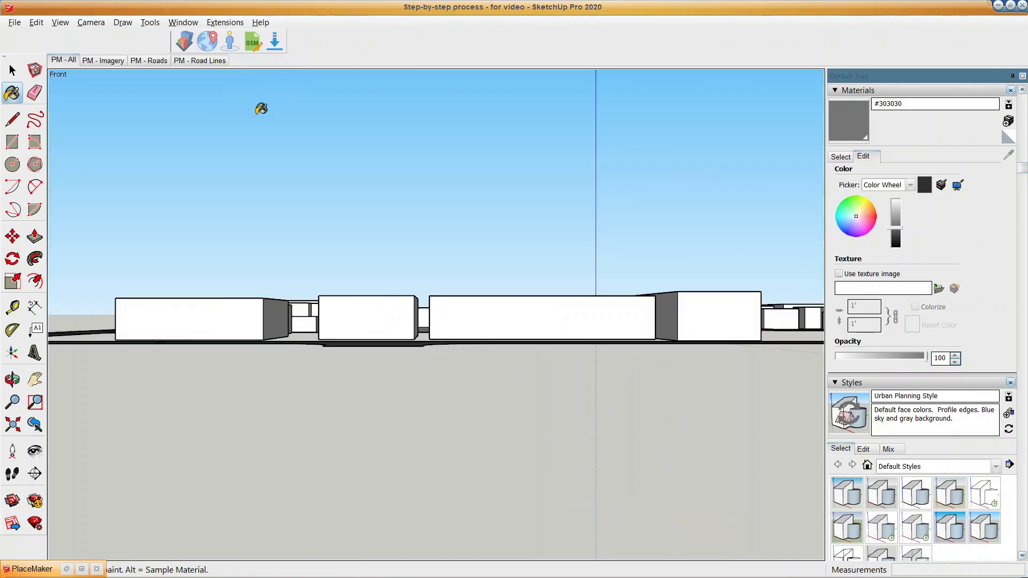
{"action": "left_click", "coordinate": [91, 21]}
{"action": "left_click", "coordinate": [115, 76]}
{"action": "key", "text": "space"}
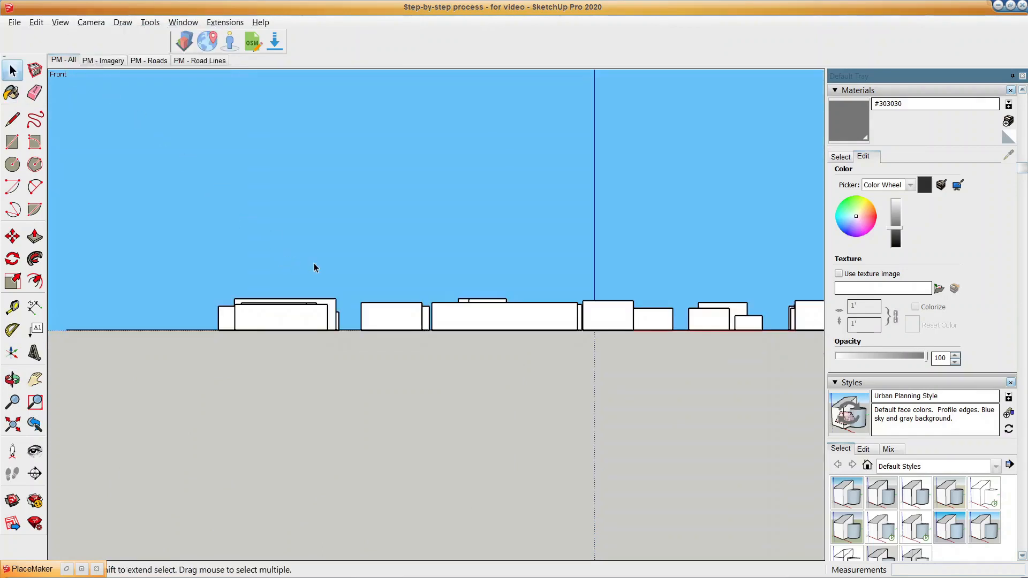
{"action": "middle_click_drag", "start_coordinate": [392, 269], "coordinate": [277, 266], "text": "shift"}
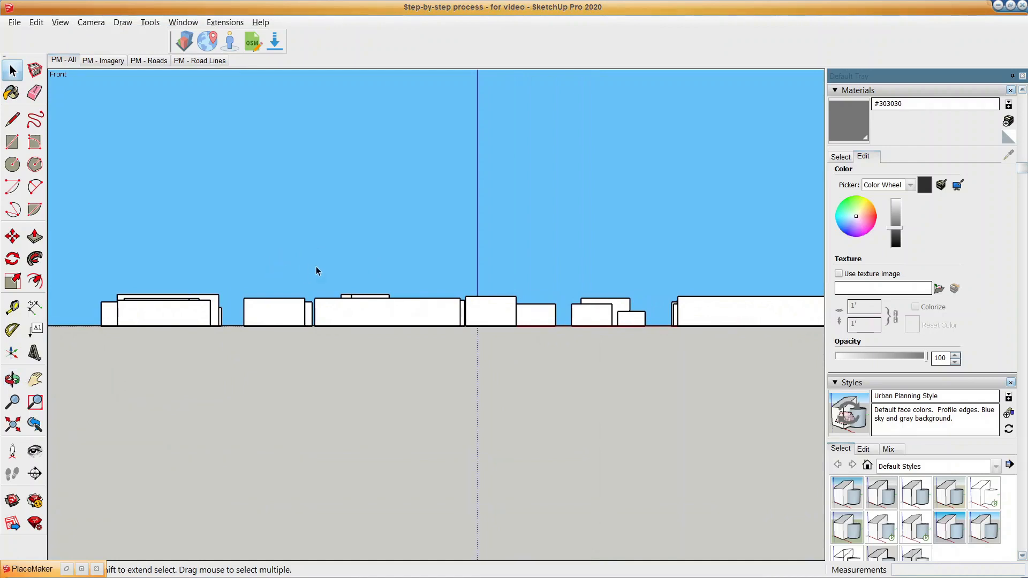
{"action": "scroll", "coordinate": [338, 274], "scroll_direction": "up", "scroll_amount": 10}
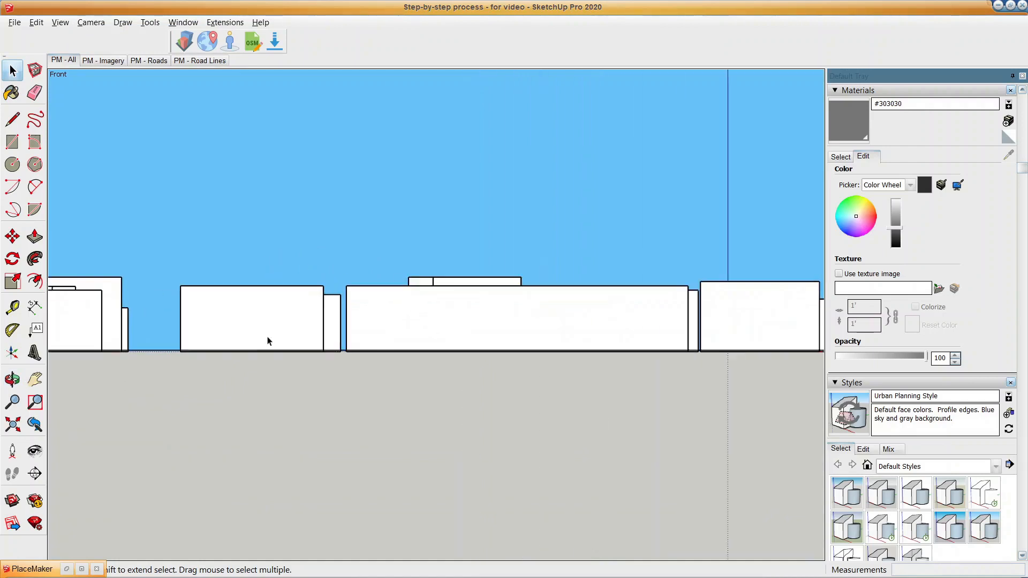
{"action": "scroll", "coordinate": [274, 363], "scroll_direction": "up", "scroll_amount": 5}
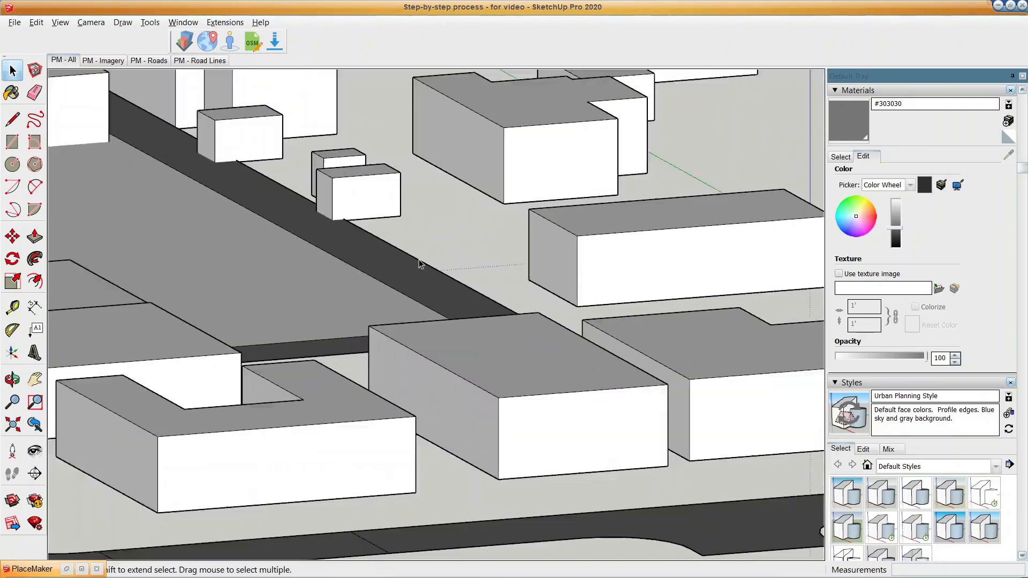
Select the connected road geometry without the enclosed block face and move it vertically to the level of a building's bottom corner.
{"action": "scroll", "coordinate": [420, 261], "scroll_direction": "down", "scroll_amount": 1}
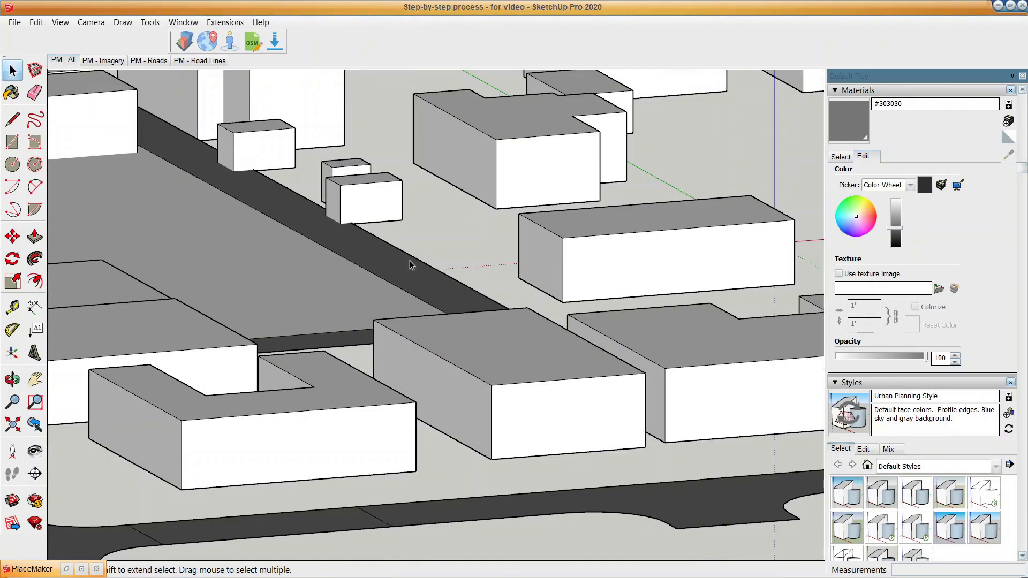
{"action": "left_click", "coordinate": [404, 268]}
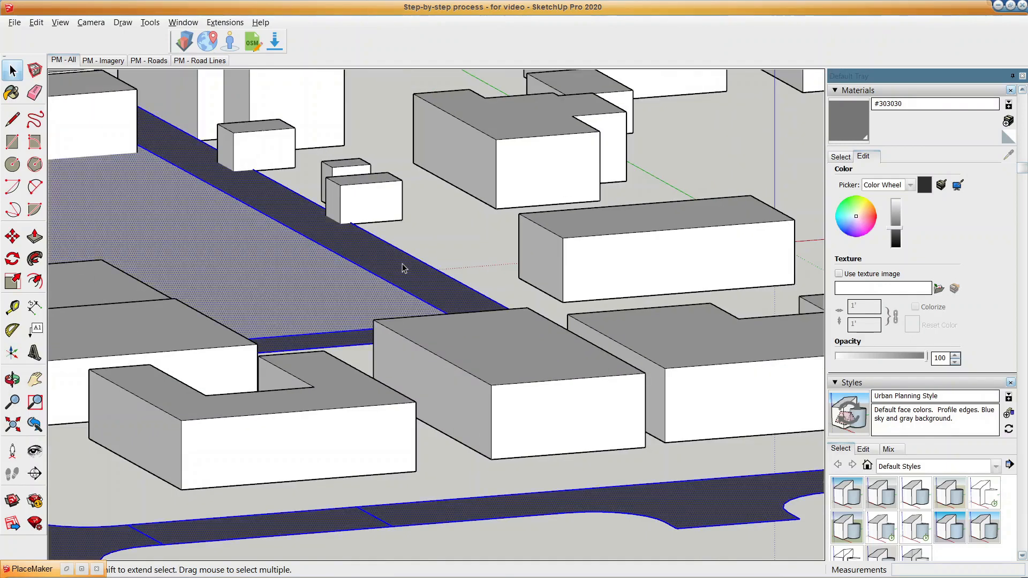
{"action": "scroll", "coordinate": [389, 241], "scroll_direction": "down", "scroll_amount": 3}
{"action": "scroll", "coordinate": [389, 238], "scroll_direction": "up", "scroll_amount": 2}
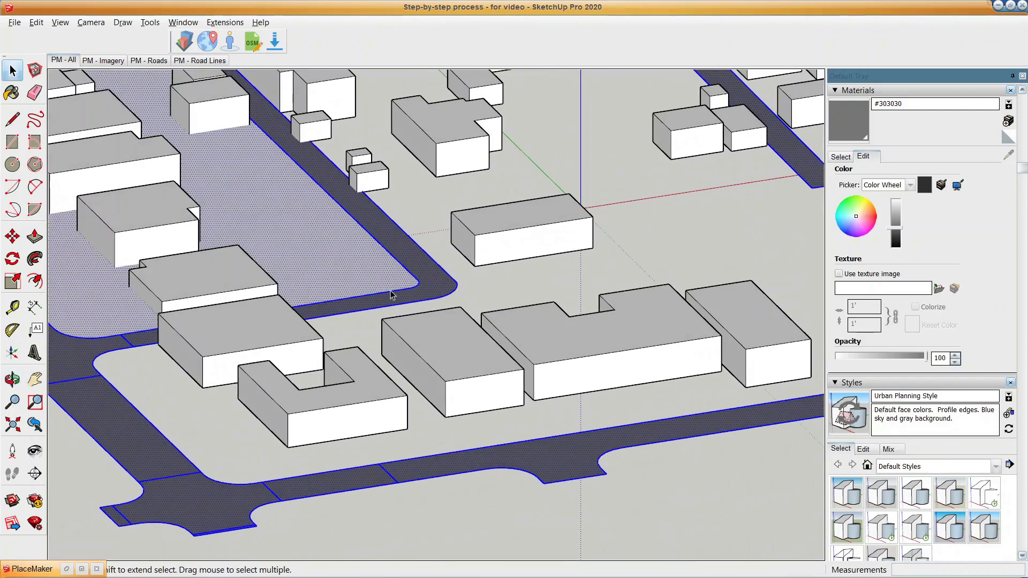
{"action": "left_click", "coordinate": [334, 227], "text": "shift"}
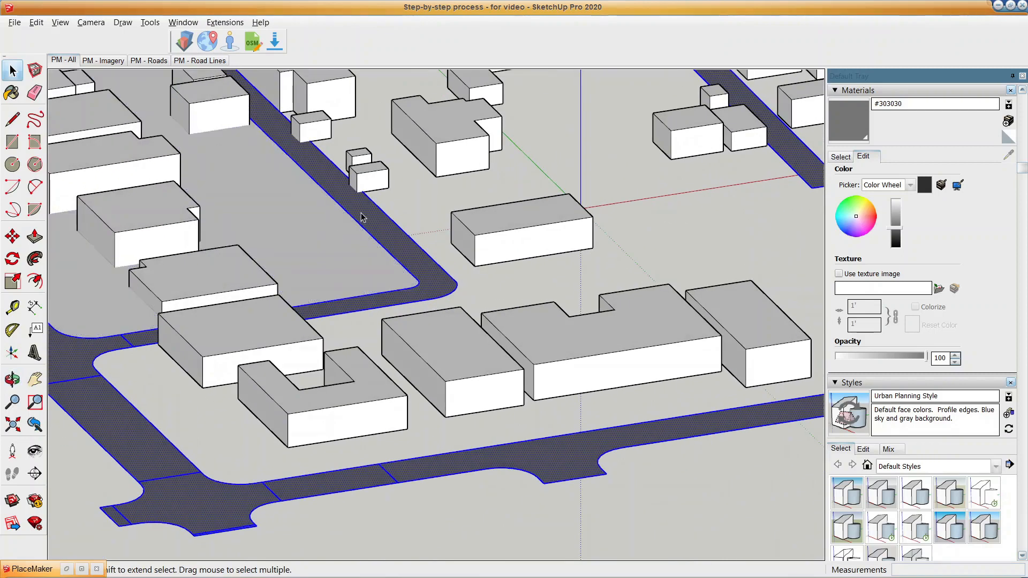
{"action": "key", "text": "m"}
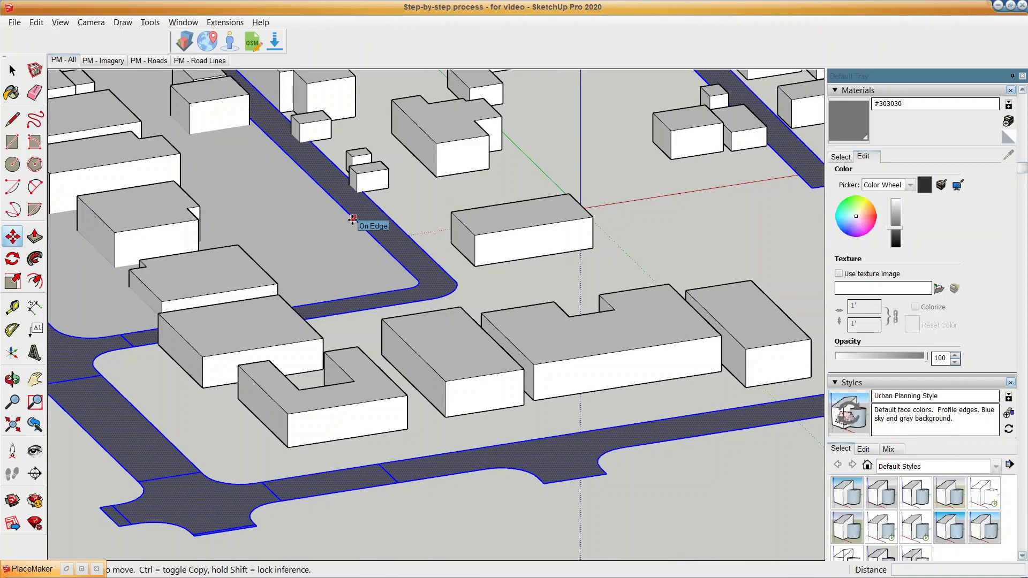
{"action": "left_click", "coordinate": [353, 219]}
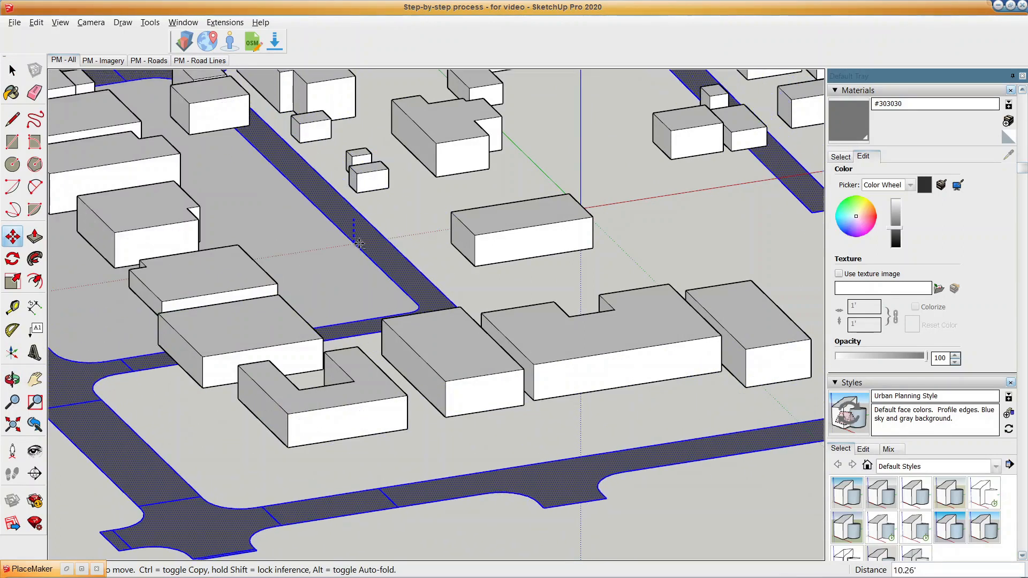
{"action": "left_click", "coordinate": [533, 401]}
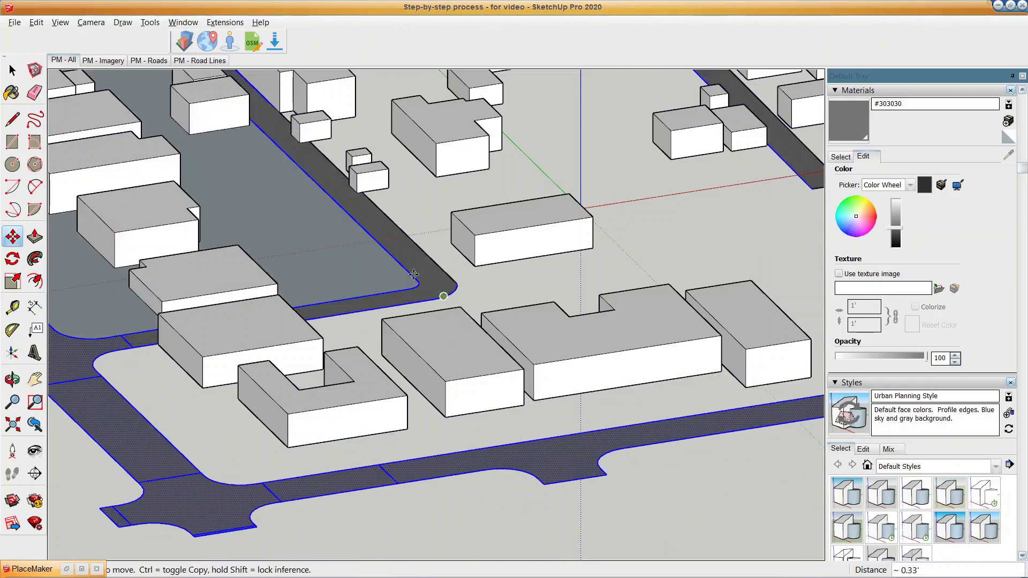
Examine in Front view whether the roads line up with the building bases, and clear the selection.
{"action": "key", "text": "space"}
{"action": "middle_click_drag", "start_coordinate": [443, 303], "coordinate": [348, 179]}
{"action": "scroll", "coordinate": [402, 299], "scroll_direction": "up", "scroll_amount": 1}
{"action": "left_click", "coordinate": [96, 22]}
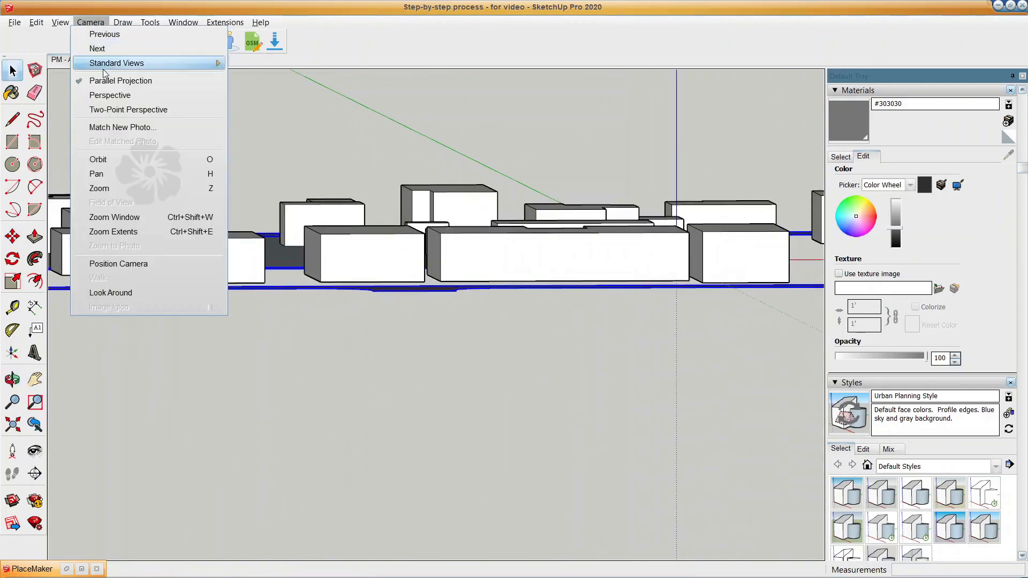
{"action": "mouse_move", "coordinate": [134, 63]}
{"action": "left_click", "coordinate": [253, 92]}
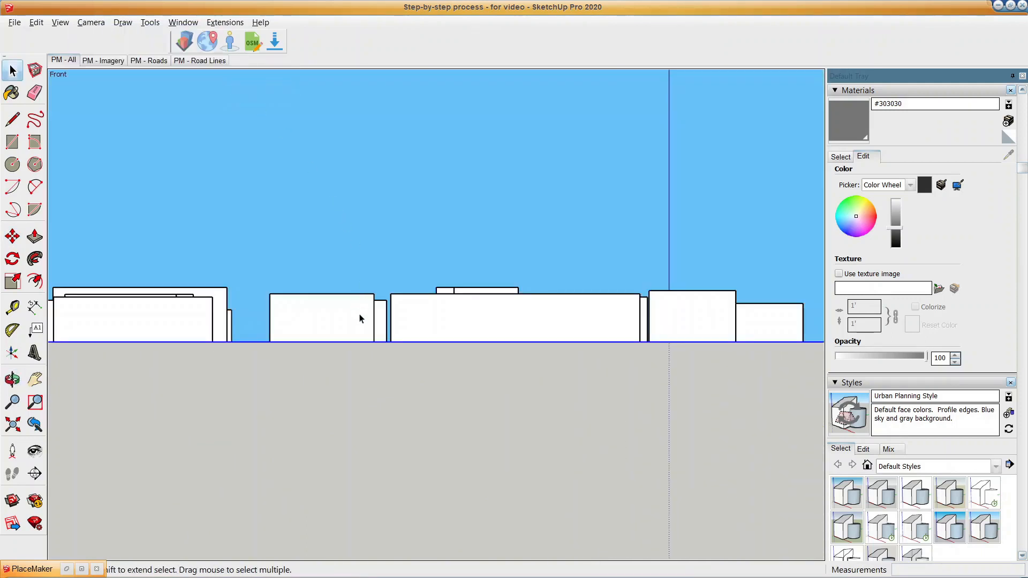
{"action": "scroll", "coordinate": [356, 330], "scroll_direction": "up", "scroll_amount": 4}
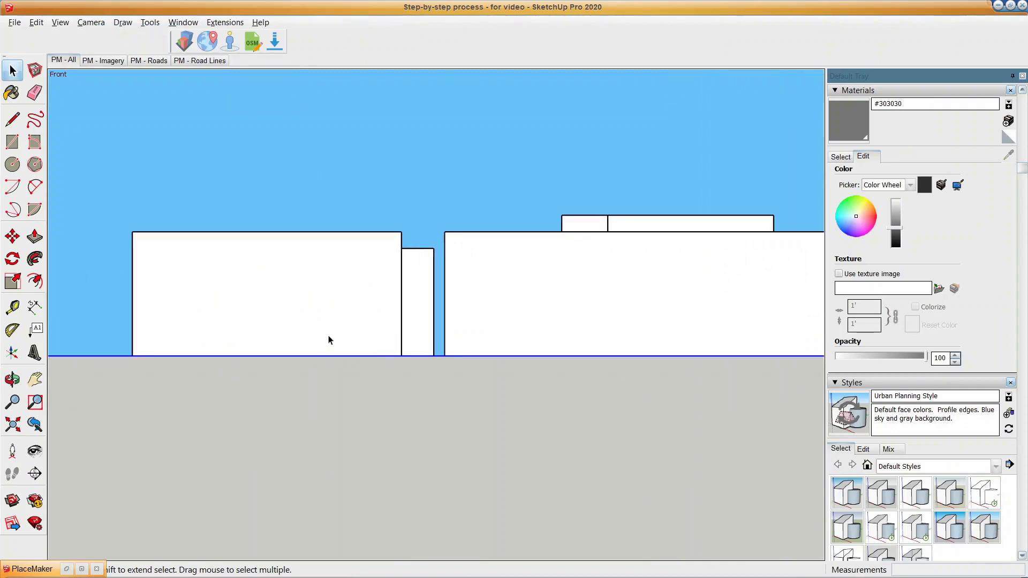
{"action": "scroll", "coordinate": [344, 326], "scroll_direction": "down", "scroll_amount": 4}
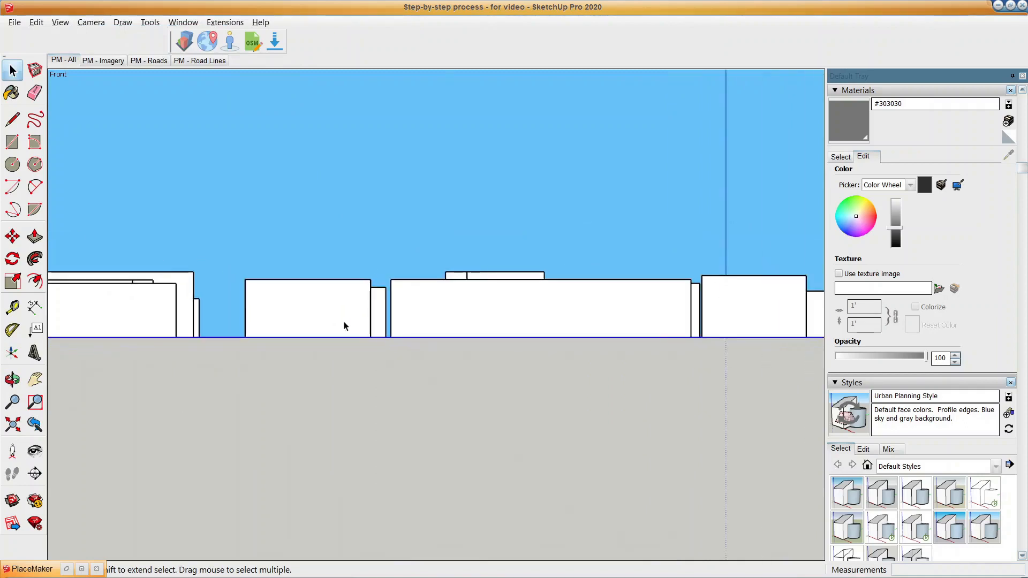
{"action": "middle_click_drag", "start_coordinate": [326, 302], "coordinate": [376, 327], "text": "shift"}
{"action": "scroll", "coordinate": [375, 326], "scroll_direction": "down", "scroll_amount": 1}
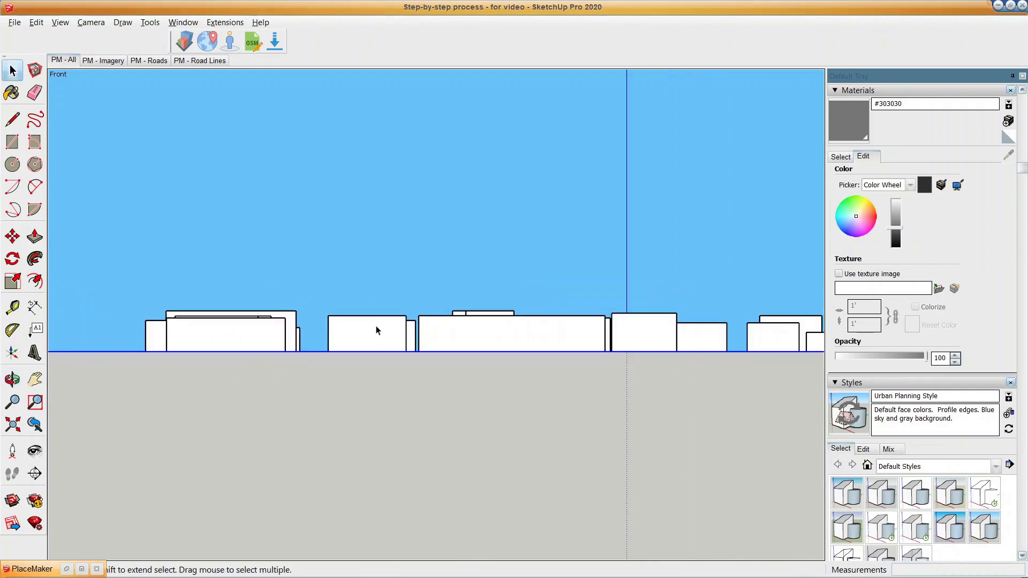
{"action": "middle_click_drag", "start_coordinate": [362, 250], "coordinate": [611, 528]}
{"action": "scroll", "coordinate": [414, 346], "scroll_direction": "down", "scroll_amount": 3}
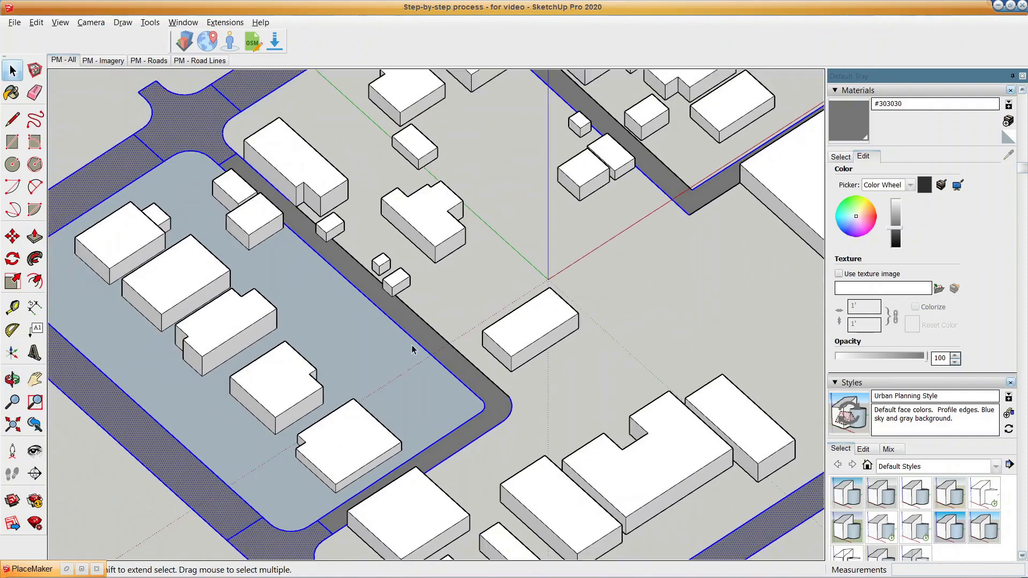
{"action": "left_click", "coordinate": [485, 271]}
{"action": "scroll", "coordinate": [484, 273], "scroll_direction": "down", "scroll_amount": 1}
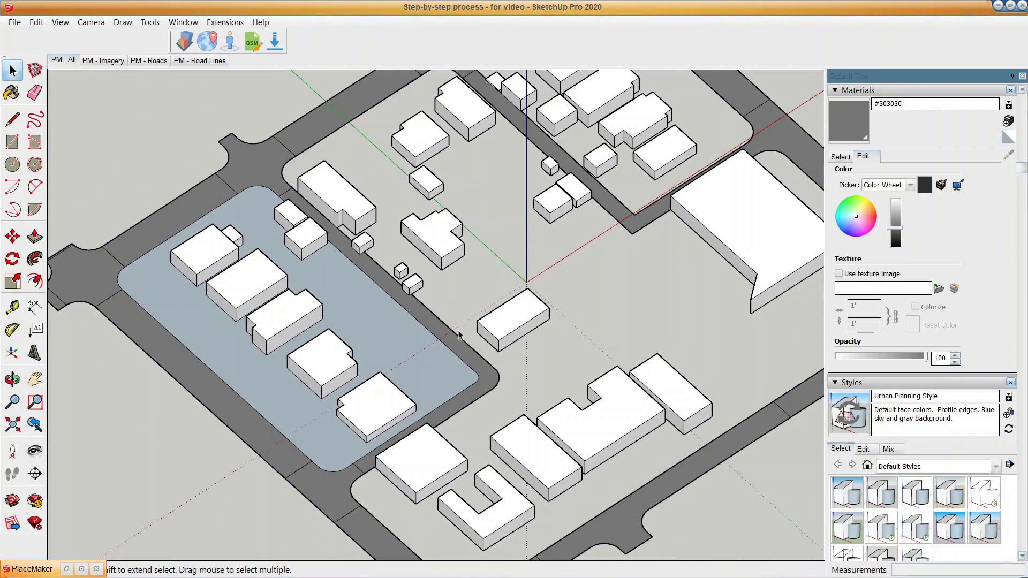
Select all geometry connected to the roads, including the enclosed block and attached buildings, and assign it the Untagged tag.
{"action": "scroll", "coordinate": [459, 335], "scroll_direction": "up", "scroll_amount": 1}
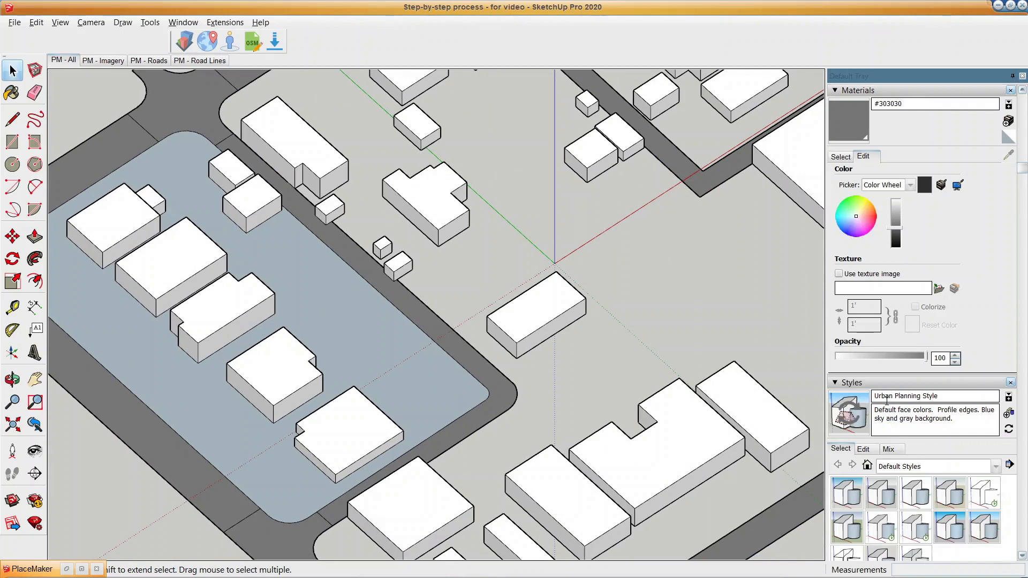
{"action": "scroll", "coordinate": [885, 400], "scroll_direction": "down", "scroll_amount": 10}
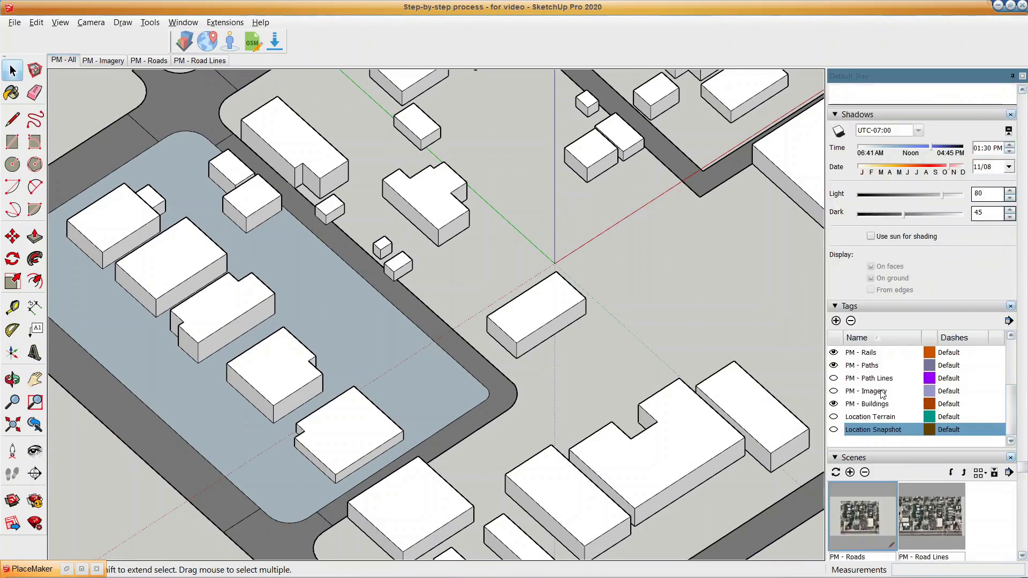
{"action": "scroll", "coordinate": [873, 386], "scroll_direction": "up", "scroll_amount": 2}
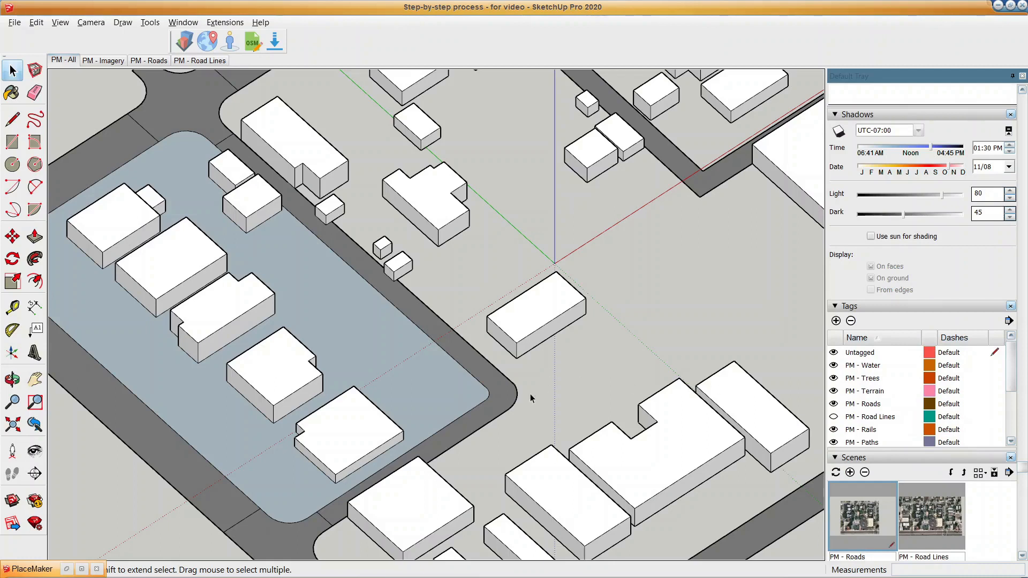
{"action": "triple_click", "coordinate": [501, 402]}
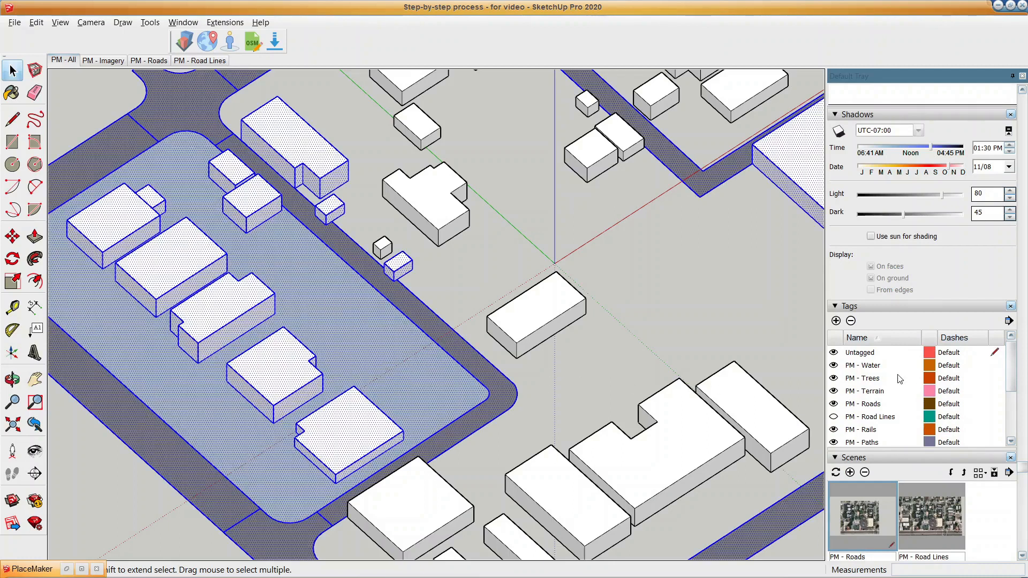
{"action": "scroll", "coordinate": [961, 177], "scroll_direction": "up", "scroll_amount": 10}
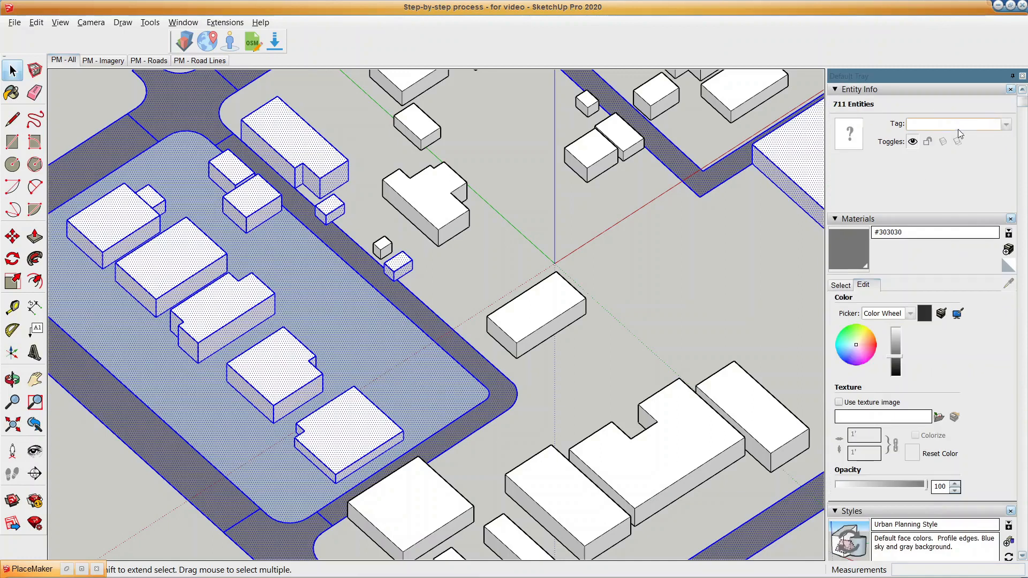
{"action": "left_click", "coordinate": [958, 124]}
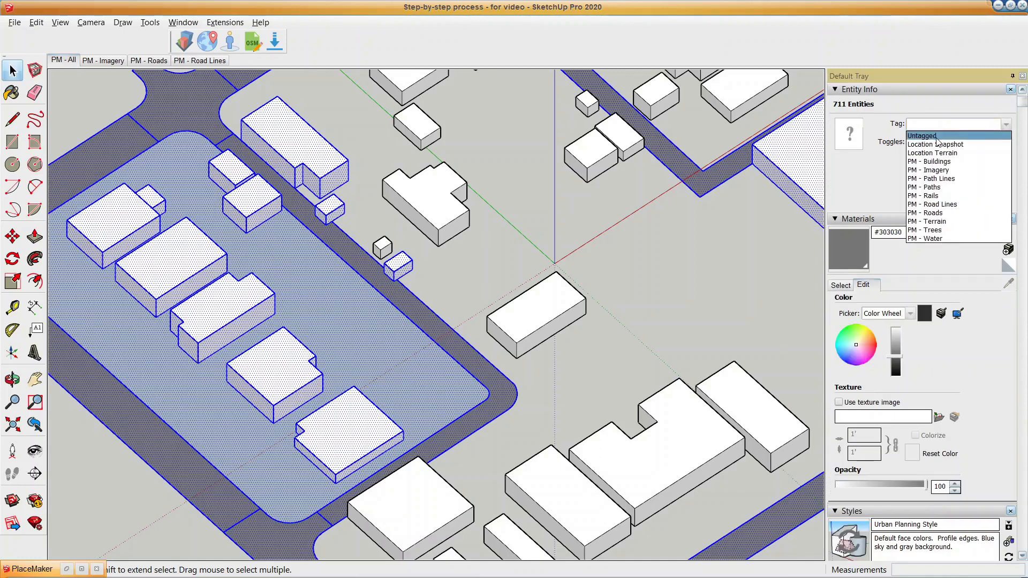
{"action": "left_click", "coordinate": [937, 138]}
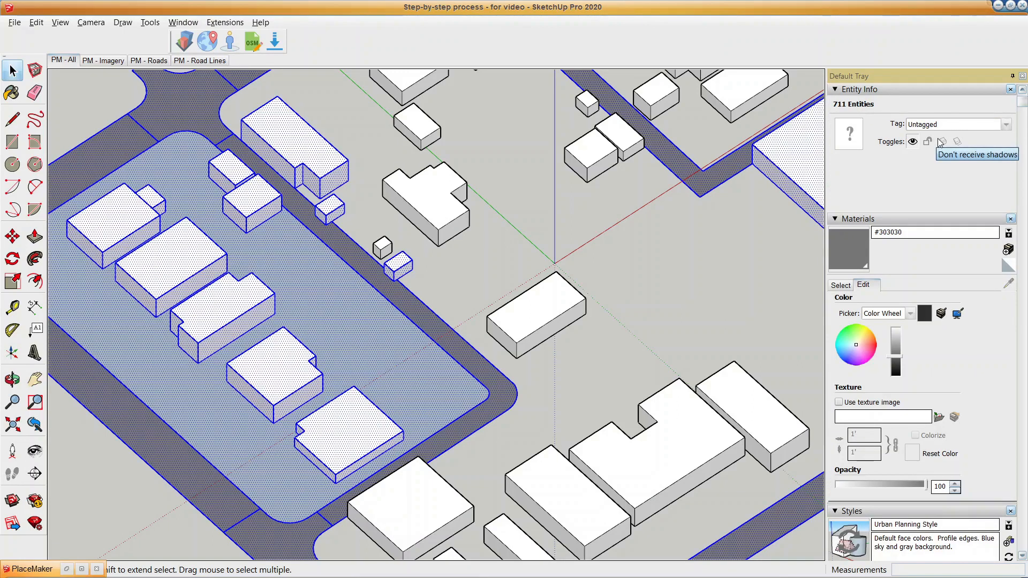
{"action": "left_click", "coordinate": [554, 259]}
Turn on the Location Snapshot tag to show the aerial image beneath the roads and buildings, viewing the whole site in perspective.
{"action": "scroll", "coordinate": [612, 267], "scroll_direction": "down", "scroll_amount": 3}
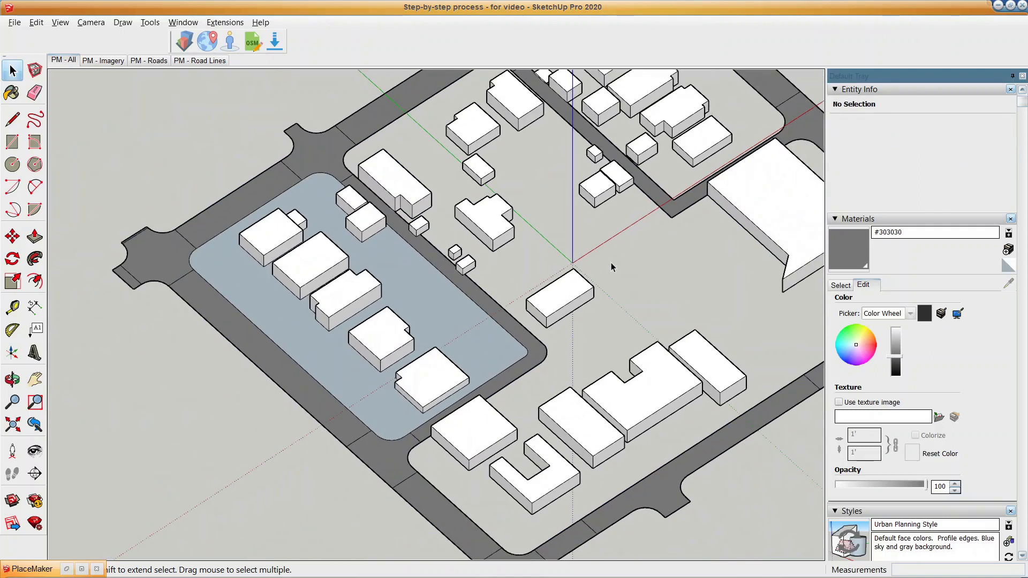
{"action": "middle_click_drag", "start_coordinate": [606, 277], "coordinate": [425, 323]}
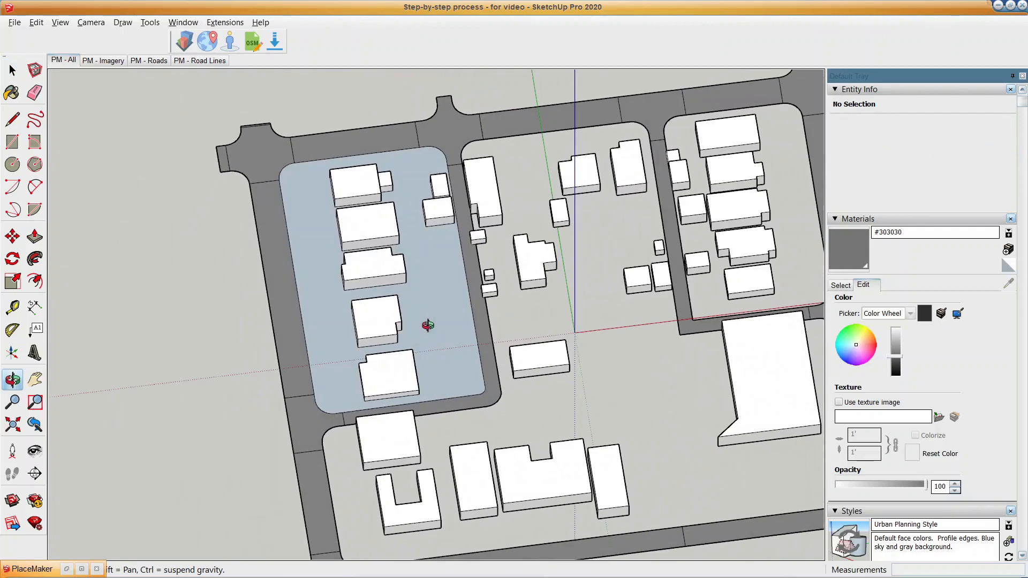
{"action": "middle_click_drag", "start_coordinate": [534, 324], "coordinate": [418, 296], "text": "shift"}
{"action": "key", "text": "space"}
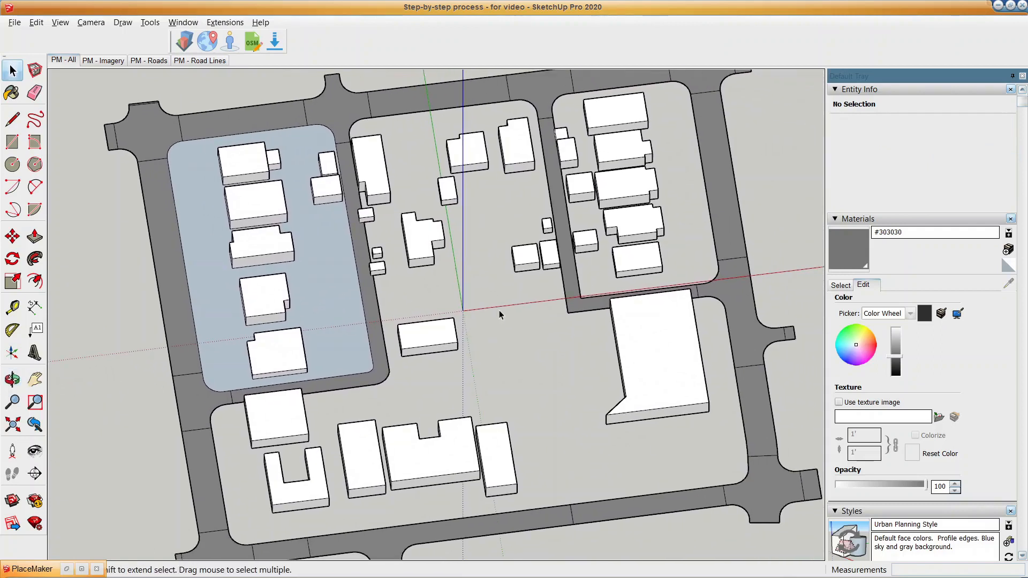
{"action": "scroll", "coordinate": [852, 363], "scroll_direction": "down", "scroll_amount": 10}
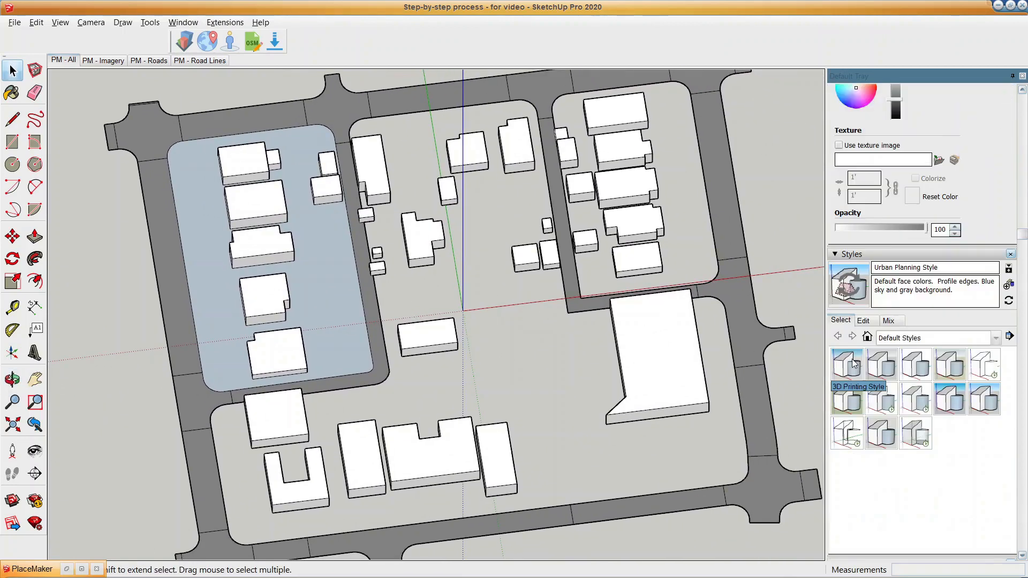
{"action": "scroll", "coordinate": [888, 415], "scroll_direction": "down", "scroll_amount": 5}
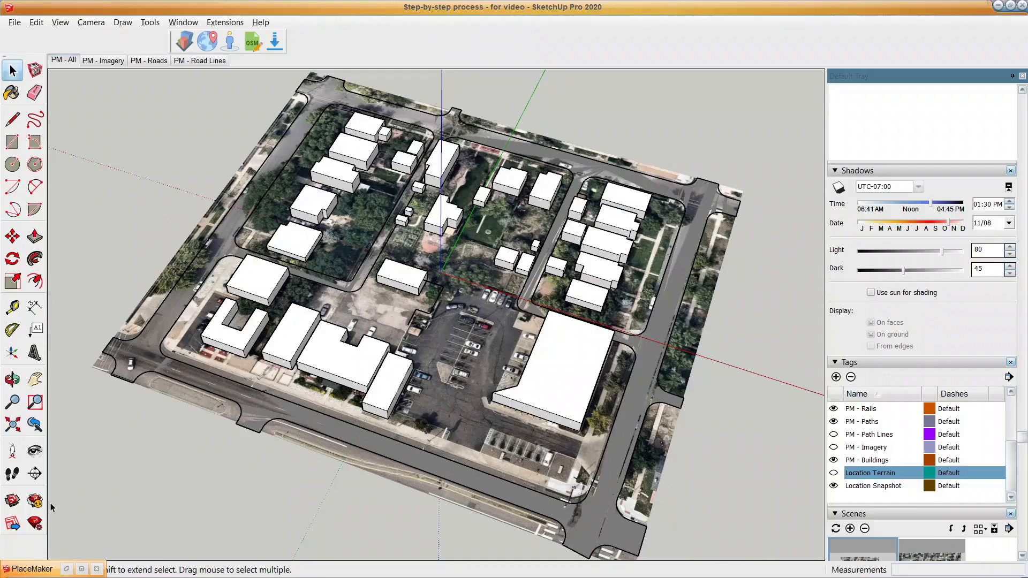
Try to import OSM paths onto the aerial image surface with PlaceMaker, using a default path width of 8.00'.
{"action": "left_click", "coordinate": [11, 190]}
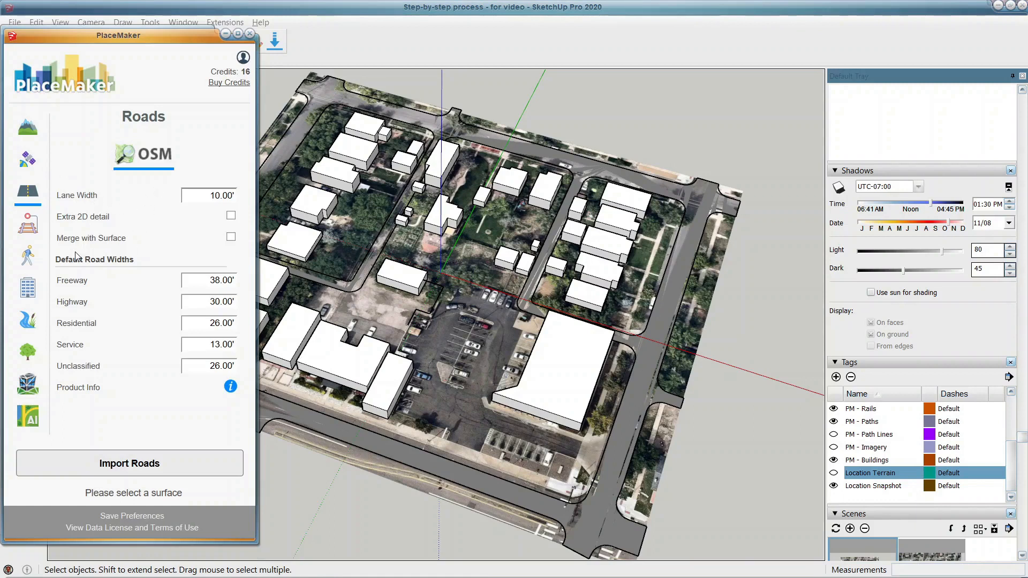
{"action": "left_click", "coordinate": [41, 259]}
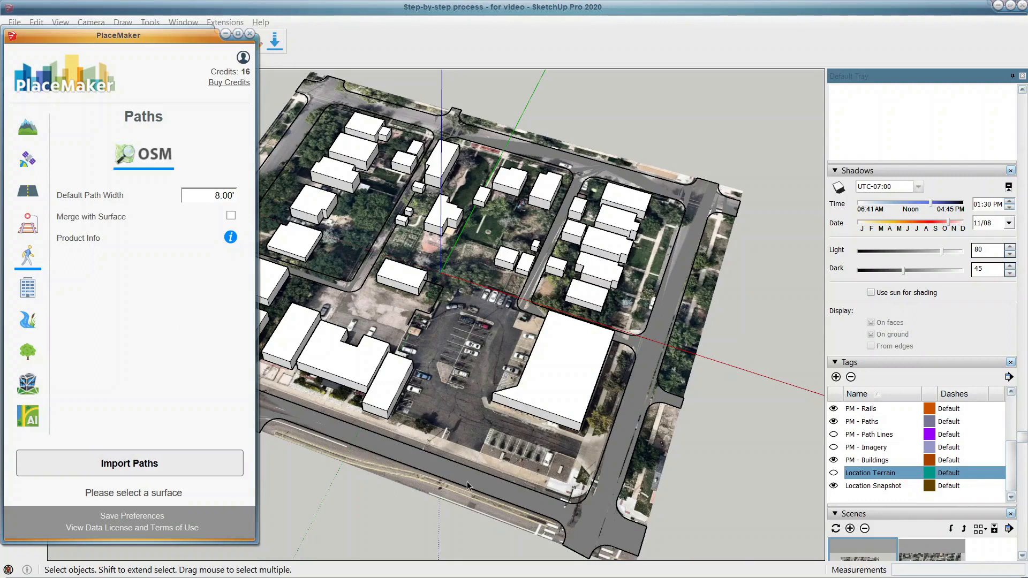
{"action": "left_click", "coordinate": [443, 498]}
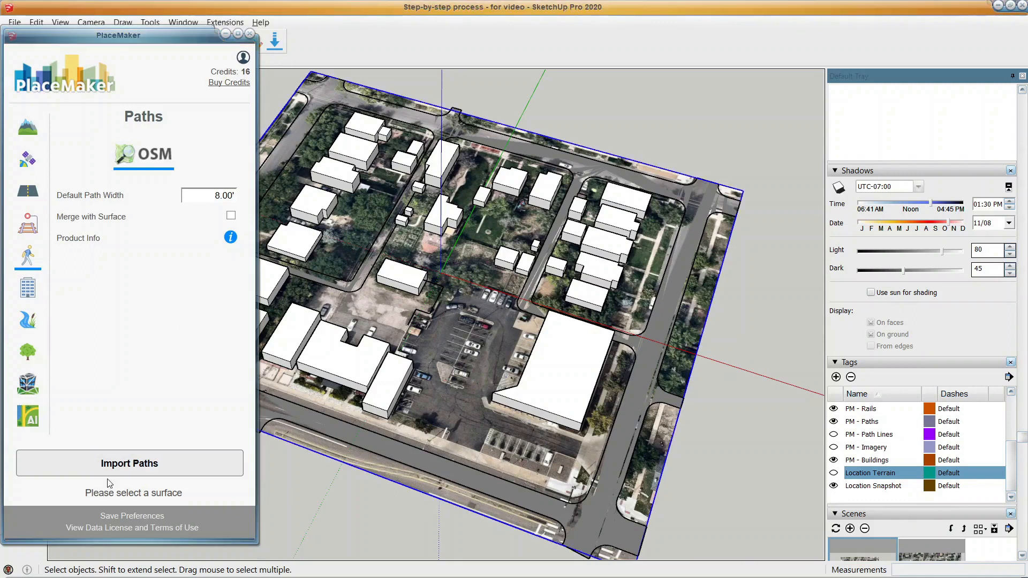
{"action": "left_click", "coordinate": [115, 464]}
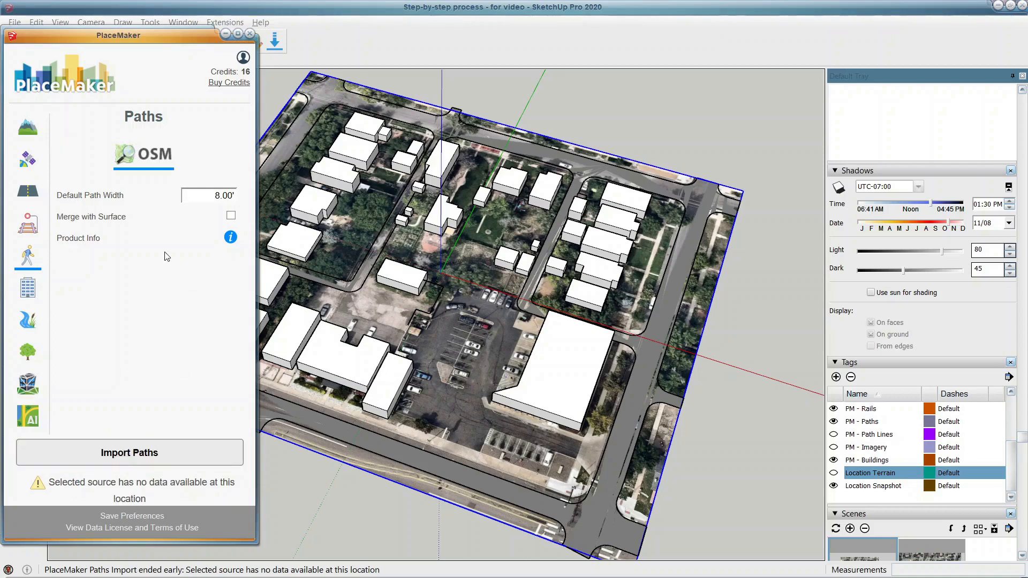
{"action": "left_click", "coordinate": [226, 34]}
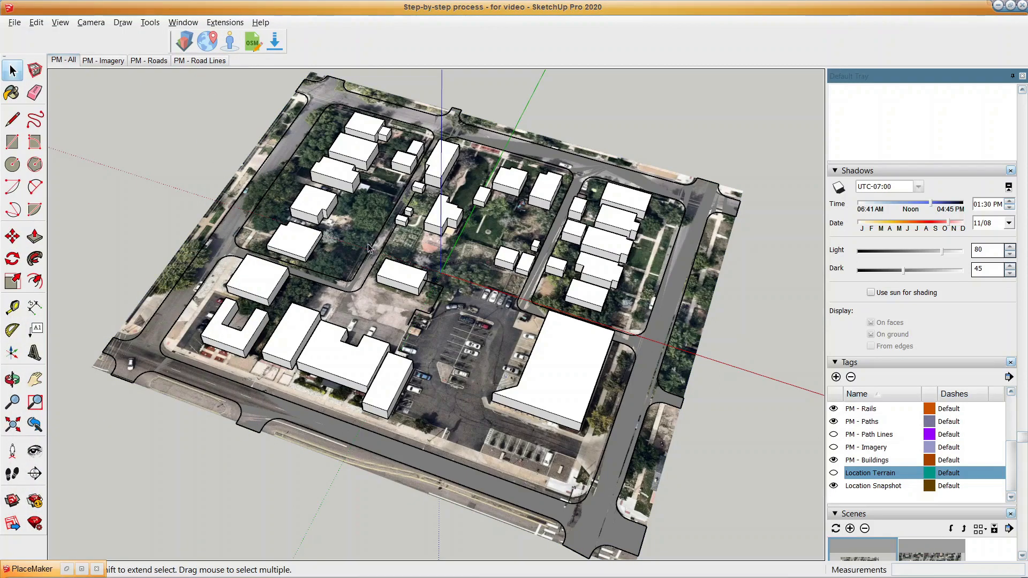
Compare the parking lot area with the Location Terrain tag shown, and hide that tag again.
{"action": "scroll", "coordinate": [361, 235], "scroll_direction": "up", "scroll_amount": 4}
{"action": "right_click", "coordinate": [625, 366]}
{"action": "left_click", "coordinate": [462, 399]}
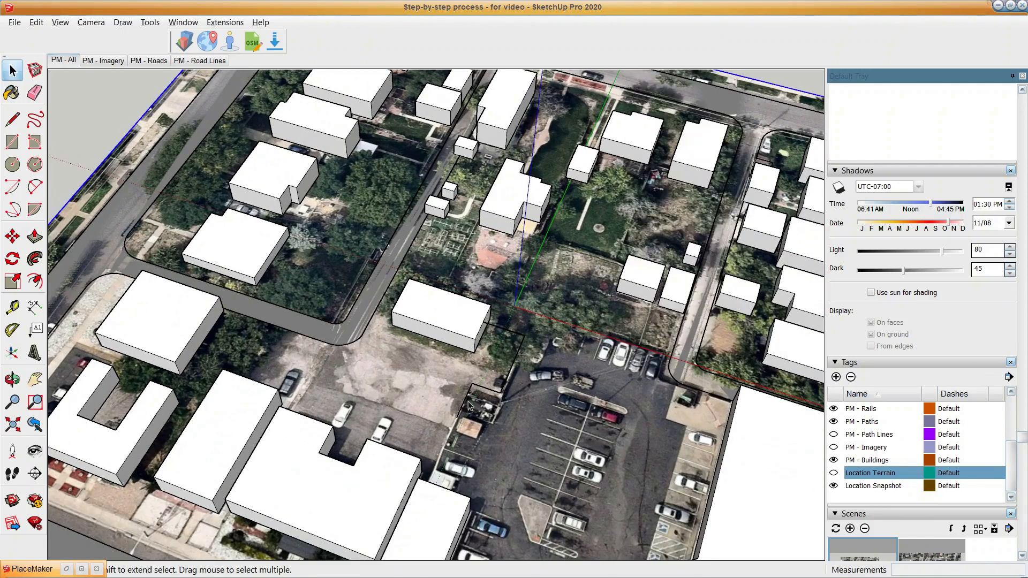
{"action": "left_click", "coordinate": [833, 473]}
{"action": "scroll", "coordinate": [542, 381], "scroll_direction": "up", "scroll_amount": 5}
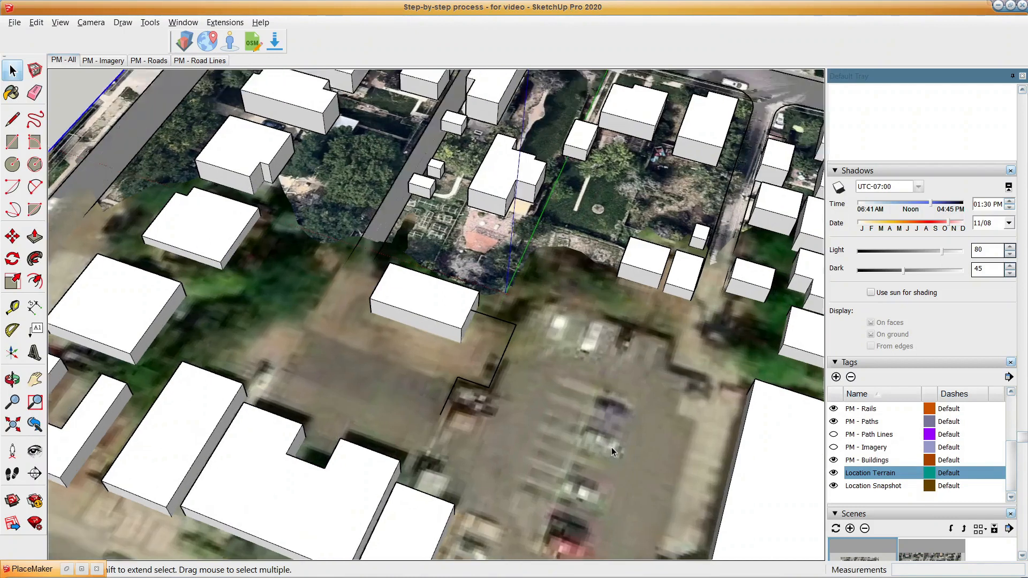
{"action": "scroll", "coordinate": [524, 343], "scroll_direction": "down", "scroll_amount": 3}
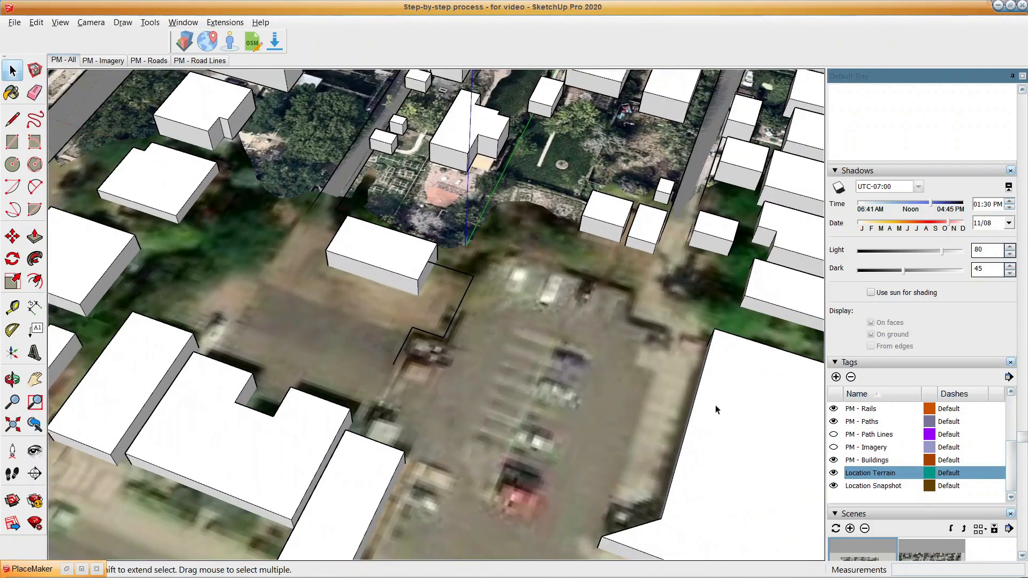
{"action": "left_click", "coordinate": [833, 473]}
{"action": "scroll", "coordinate": [459, 281], "scroll_direction": "down", "scroll_amount": 4}
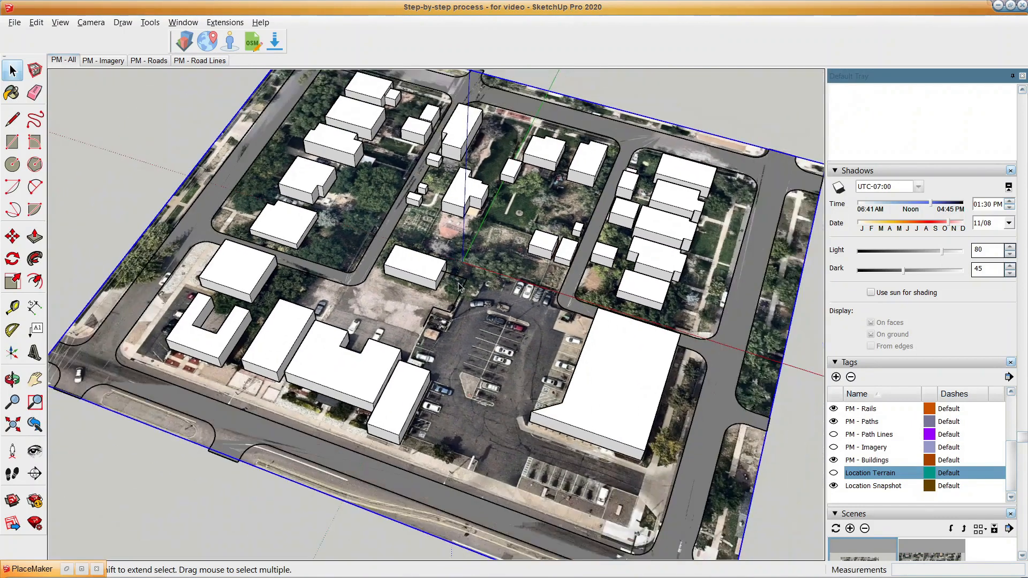
Set the camera to the Top view, deselect the aerial image and frame the middle of the site around the parking lot.
{"action": "left_click", "coordinate": [95, 21]}
{"action": "mouse_move", "coordinate": [111, 64]}
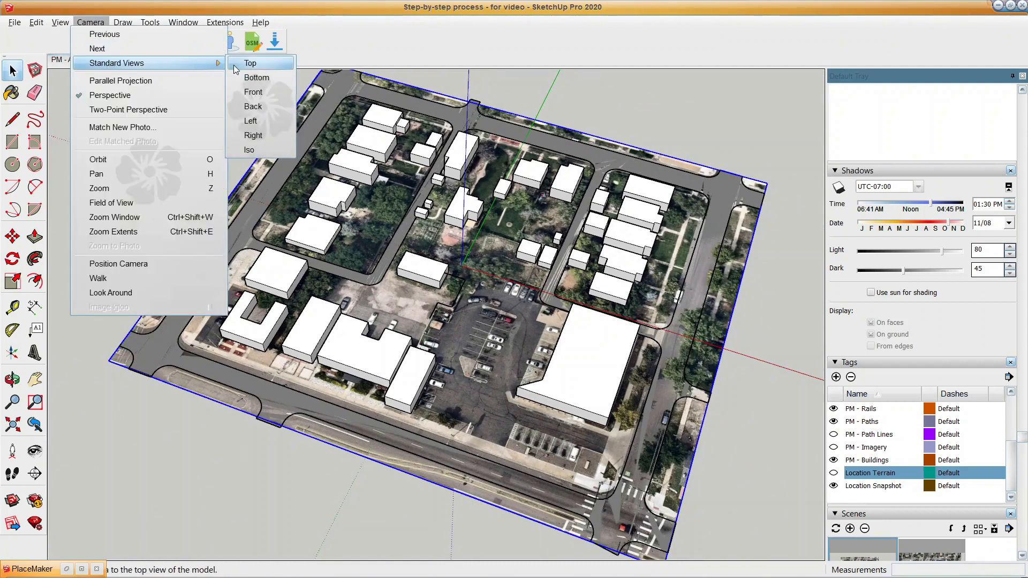
{"action": "left_click", "coordinate": [233, 65]}
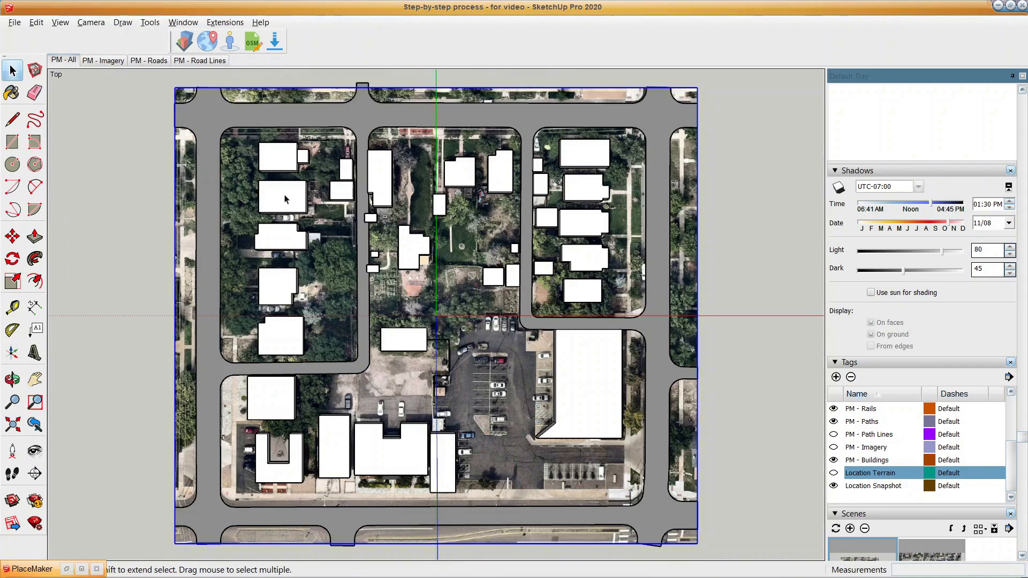
{"action": "left_click", "coordinate": [123, 172]}
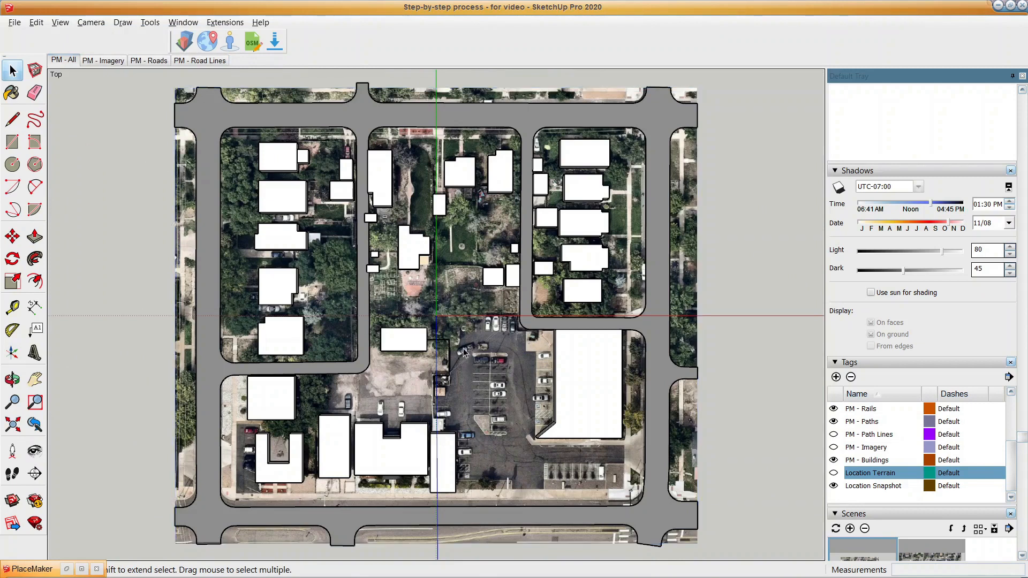
{"action": "scroll", "coordinate": [470, 329], "scroll_direction": "up", "scroll_amount": 3}
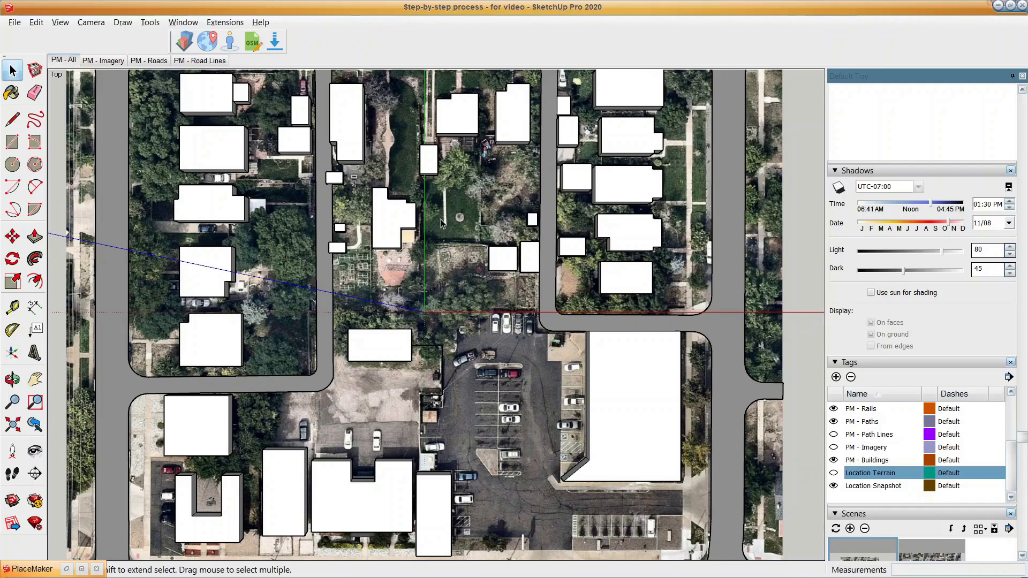
Try to trace the parking lot's upper-left boundary with connected lines starting from the corner of the adjacent small rectangular building.
{"action": "key", "text": "l"}
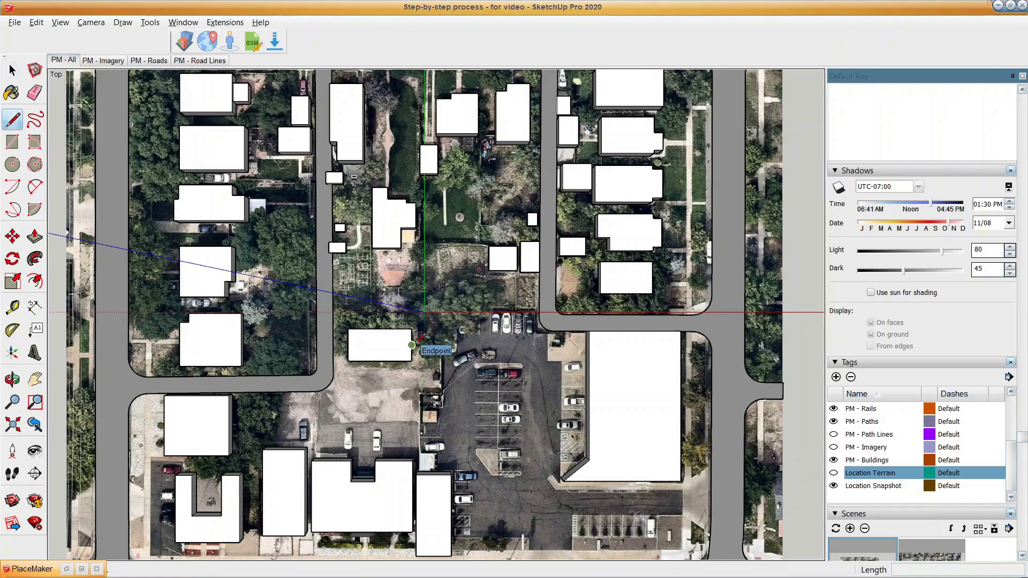
{"action": "left_click", "coordinate": [412, 344]}
{"action": "left_click", "coordinate": [442, 345]}
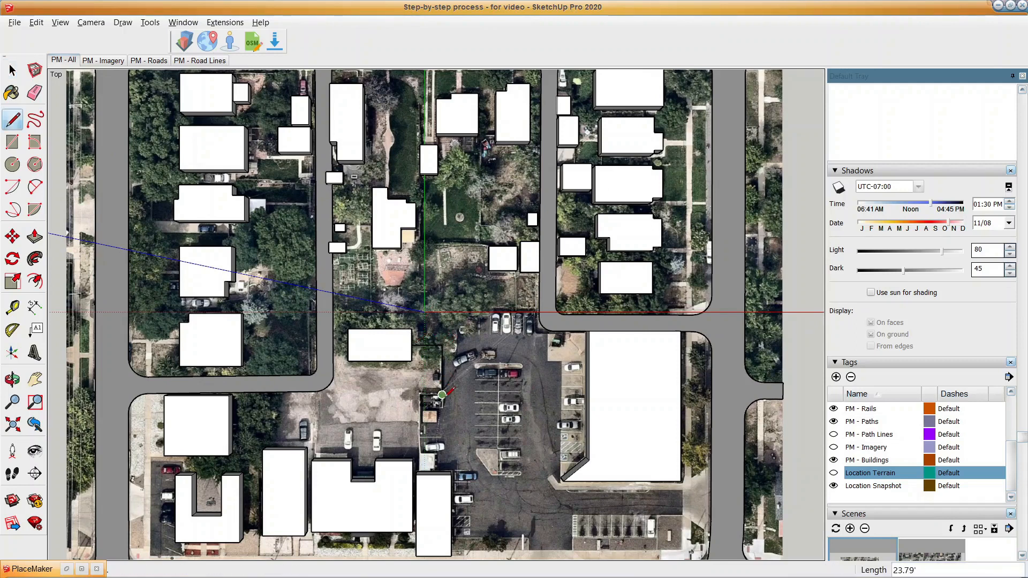
{"action": "left_click", "coordinate": [421, 395]}
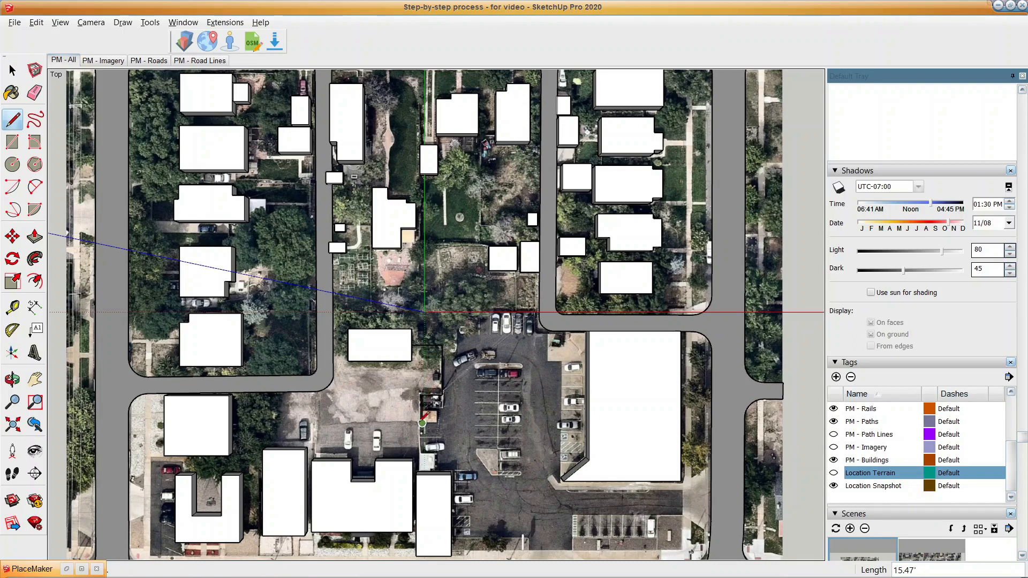
{"action": "key", "text": "space"}
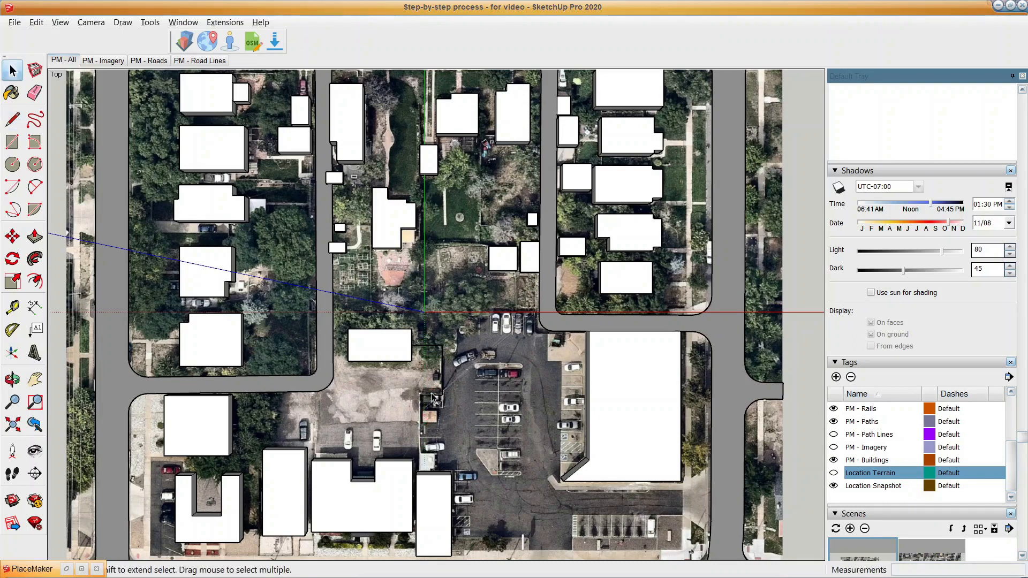
Examine in perspective how the traced boundary lines sit relative to the building and aerial image, and return to the Top view.
{"action": "scroll", "coordinate": [433, 399], "scroll_direction": "up", "scroll_amount": 5}
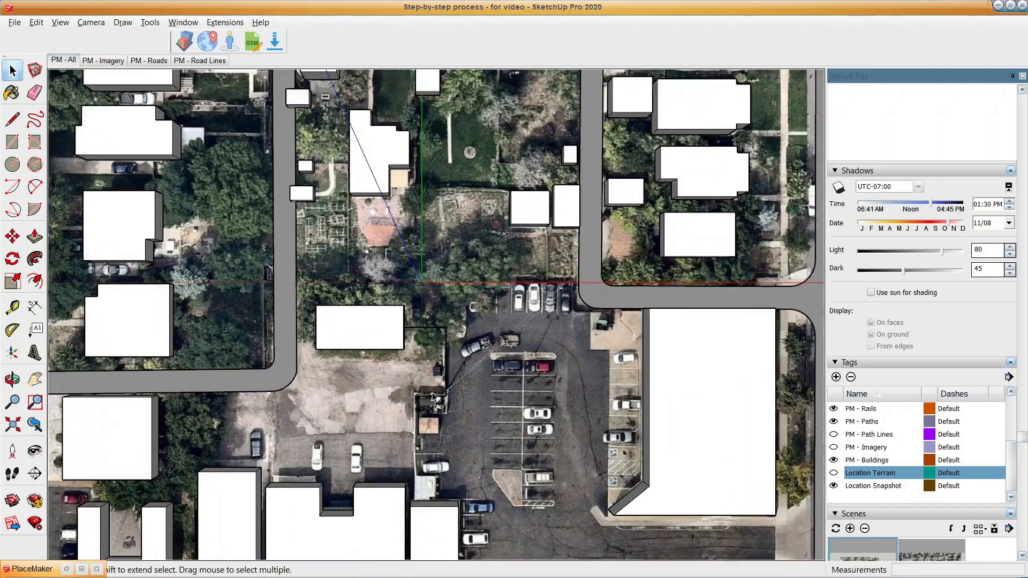
{"action": "middle_click_drag", "start_coordinate": [428, 396], "coordinate": [348, 288]}
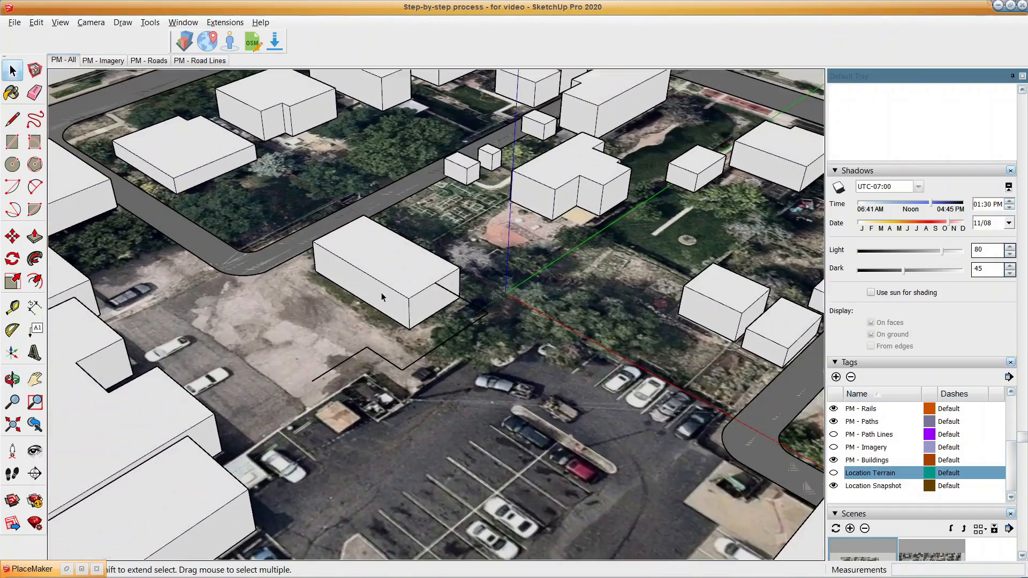
{"action": "middle_click_drag", "start_coordinate": [451, 302], "coordinate": [413, 266]}
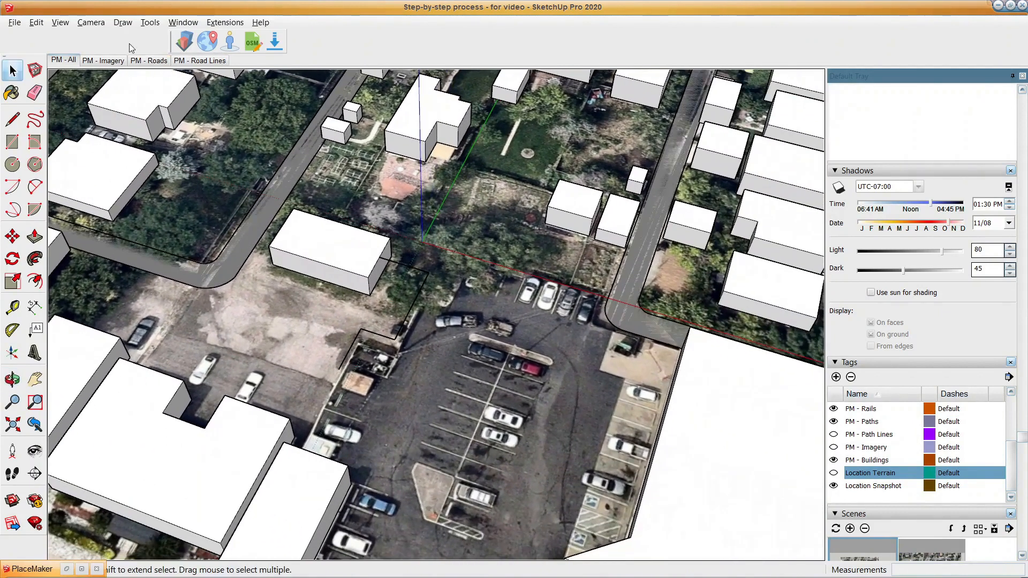
{"action": "left_click", "coordinate": [91, 22]}
{"action": "mouse_move", "coordinate": [120, 64]}
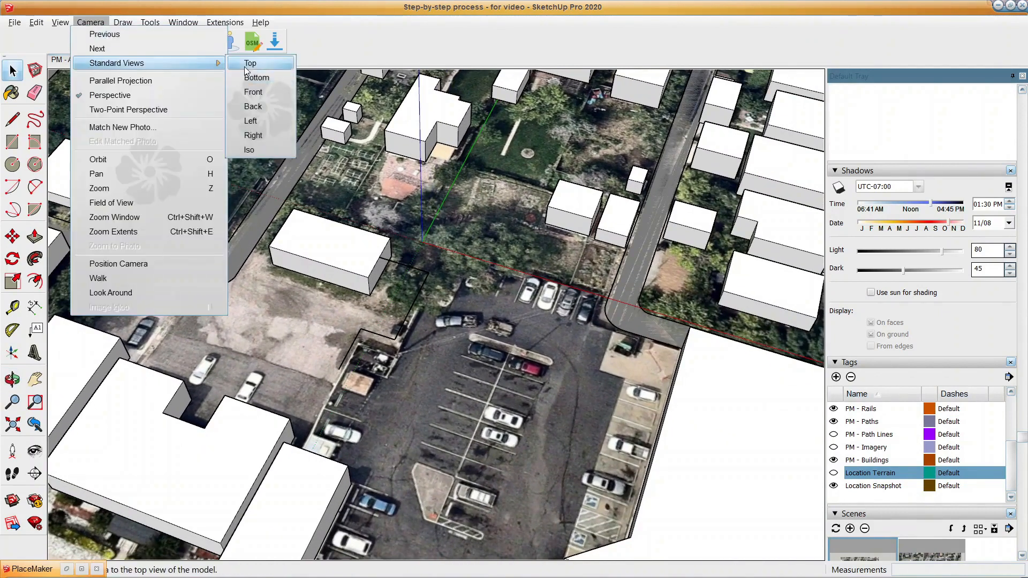
{"action": "left_click", "coordinate": [253, 79]}
{"action": "scroll", "coordinate": [430, 378], "scroll_direction": "up", "scroll_amount": 4}
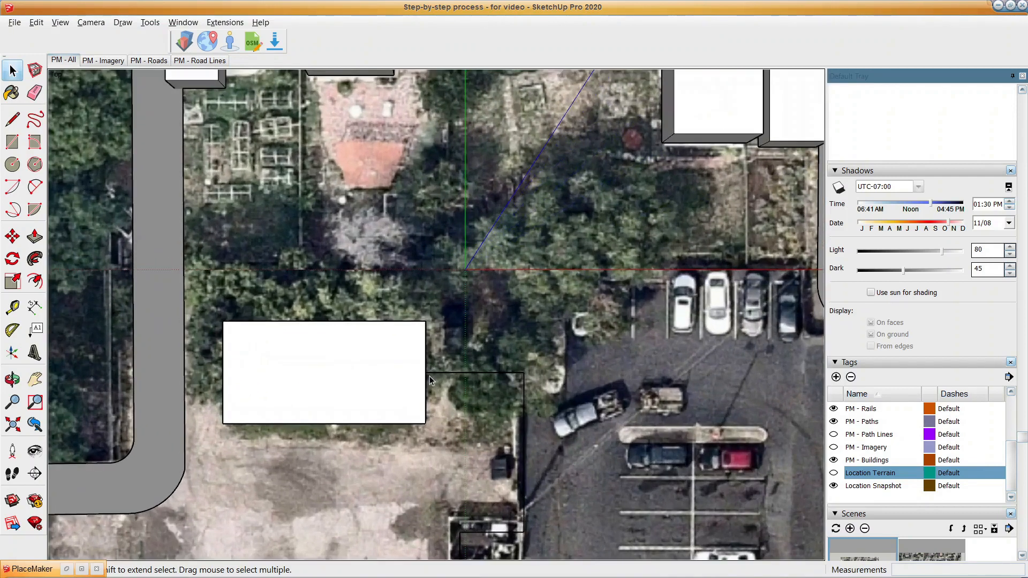
Erase the trial boundary lines between the small rectangular building and the parking lot.
{"action": "left_click", "coordinate": [410, 379]}
{"action": "middle_click_drag", "start_coordinate": [433, 397], "coordinate": [413, 358]}
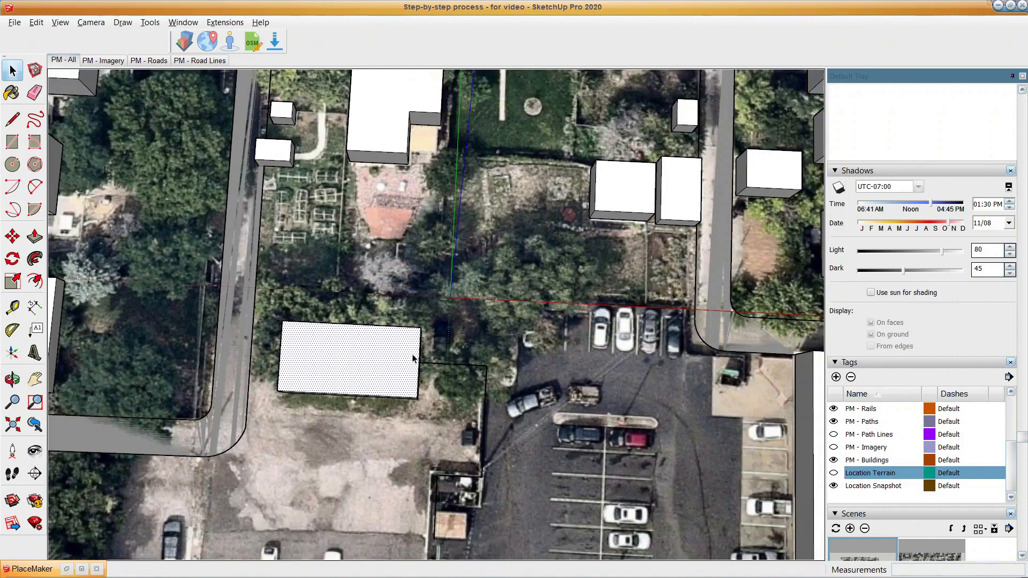
{"action": "key", "text": "e"}
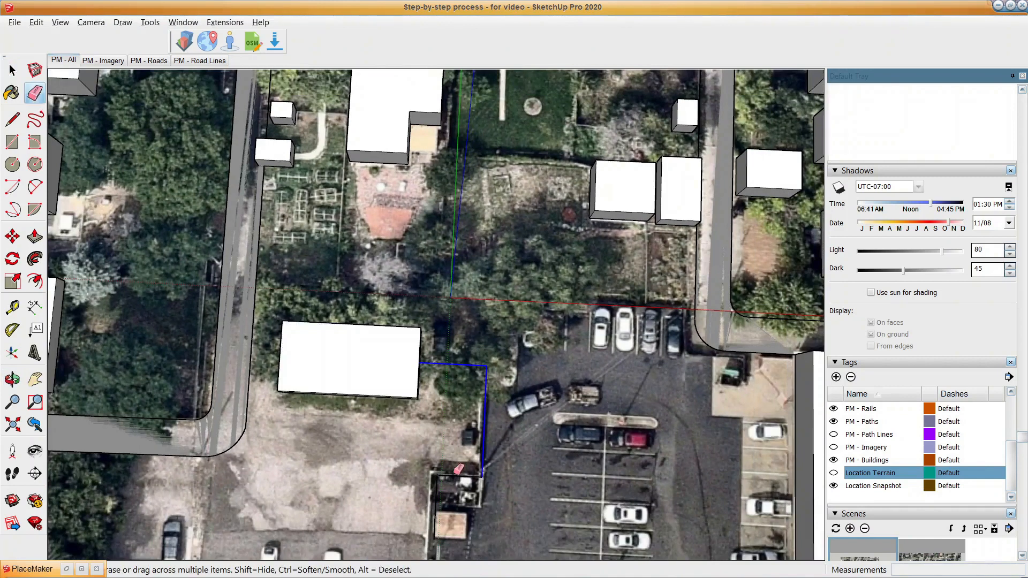
{"action": "left_click_drag", "start_coordinate": [429, 491], "coordinate": [426, 487]}
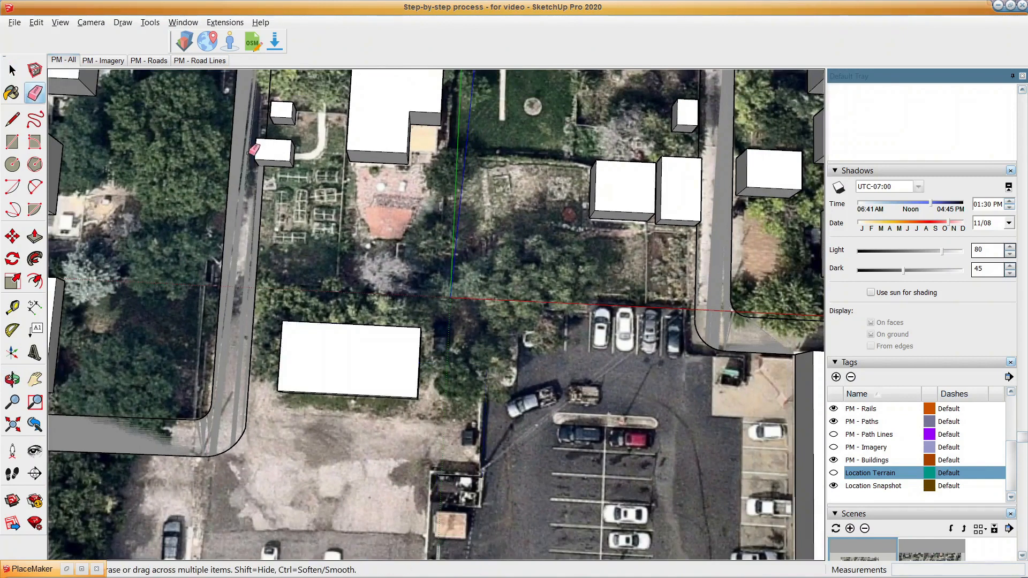
Show the site model from the front in parallel projection.
{"action": "left_click", "coordinate": [92, 22]}
{"action": "mouse_move", "coordinate": [111, 65]}
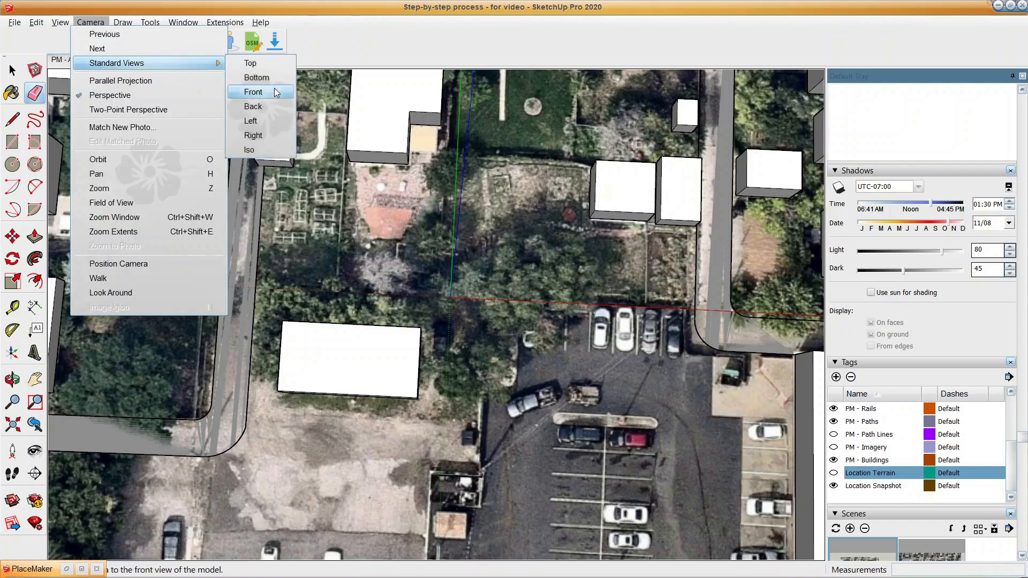
{"action": "left_click", "coordinate": [274, 88]}
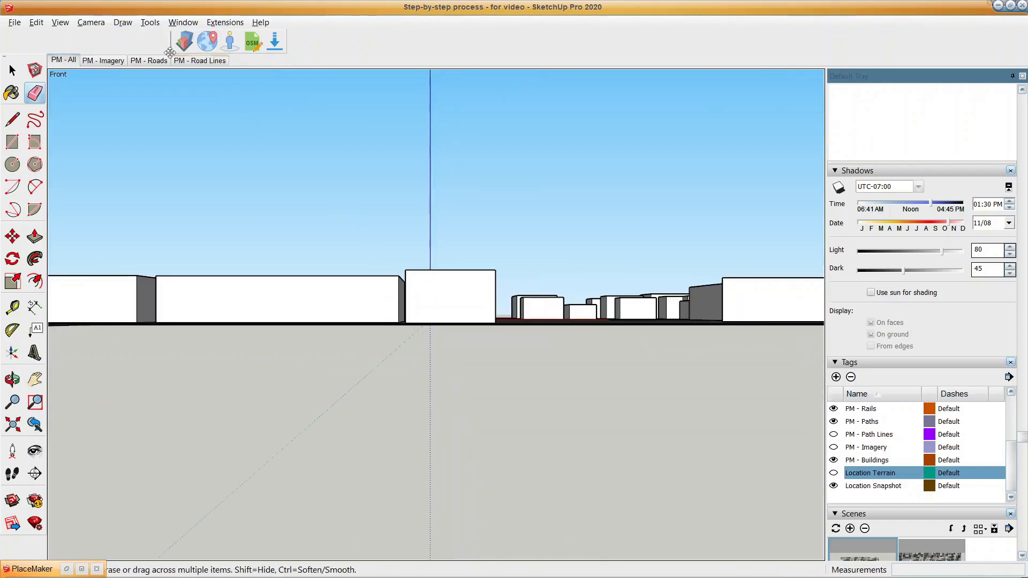
{"action": "key", "text": "space"}
{"action": "left_click", "coordinate": [79, 24]}
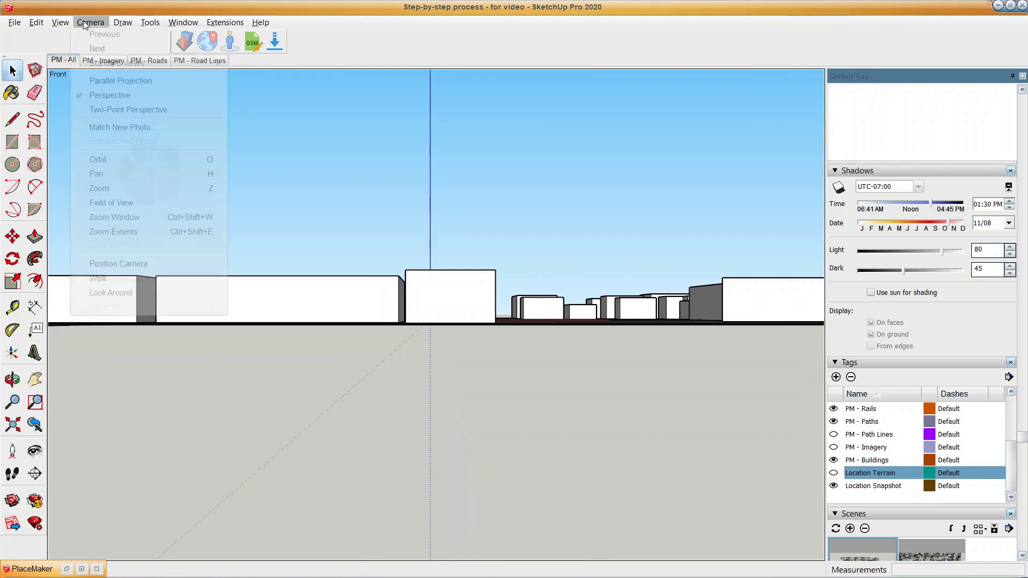
{"action": "left_click", "coordinate": [89, 76]}
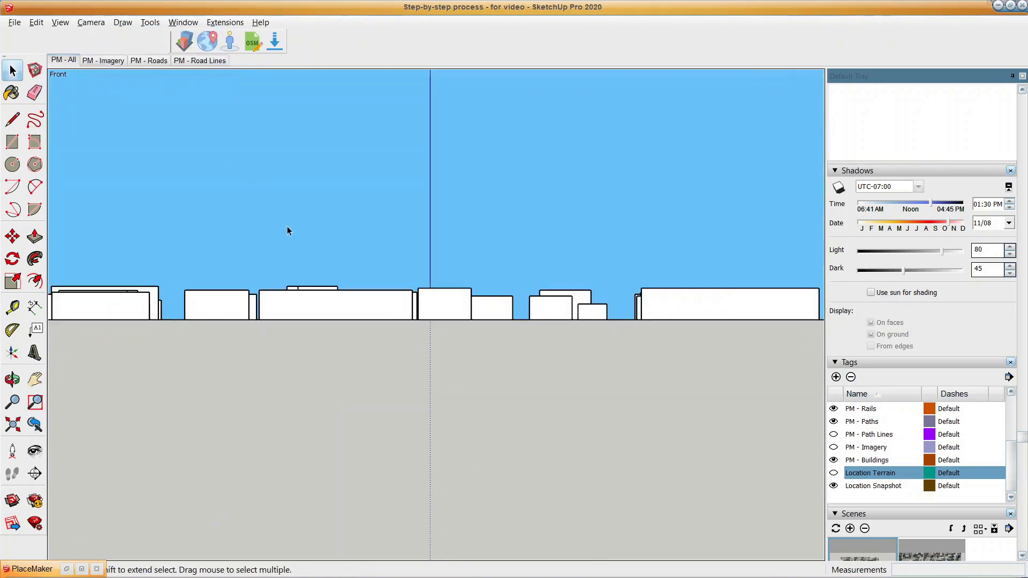
Hide all the building walls and roofs that stand above the ground line.
{"action": "middle_click_drag", "start_coordinate": [291, 237], "coordinate": [375, 262]}
{"action": "left_click_drag", "start_coordinate": [790, 270], "coordinate": [105, 308]}
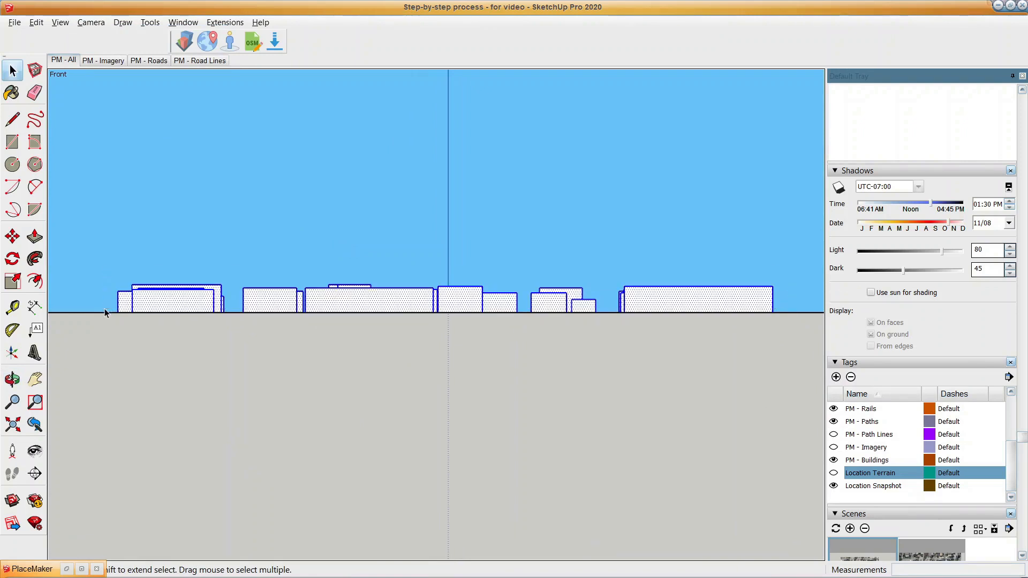
{"action": "right_click", "coordinate": [180, 304]}
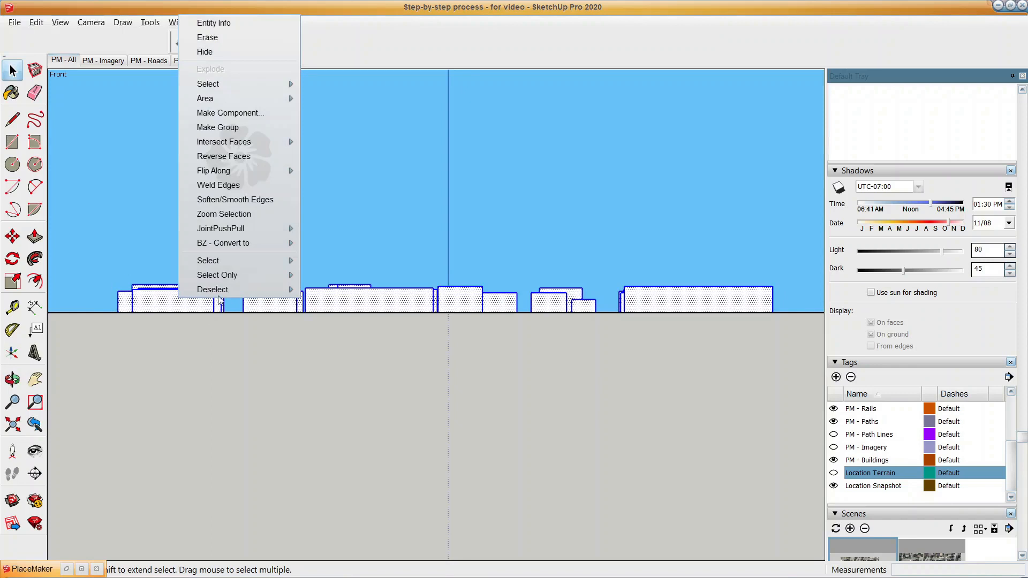
{"action": "left_click", "coordinate": [216, 52]}
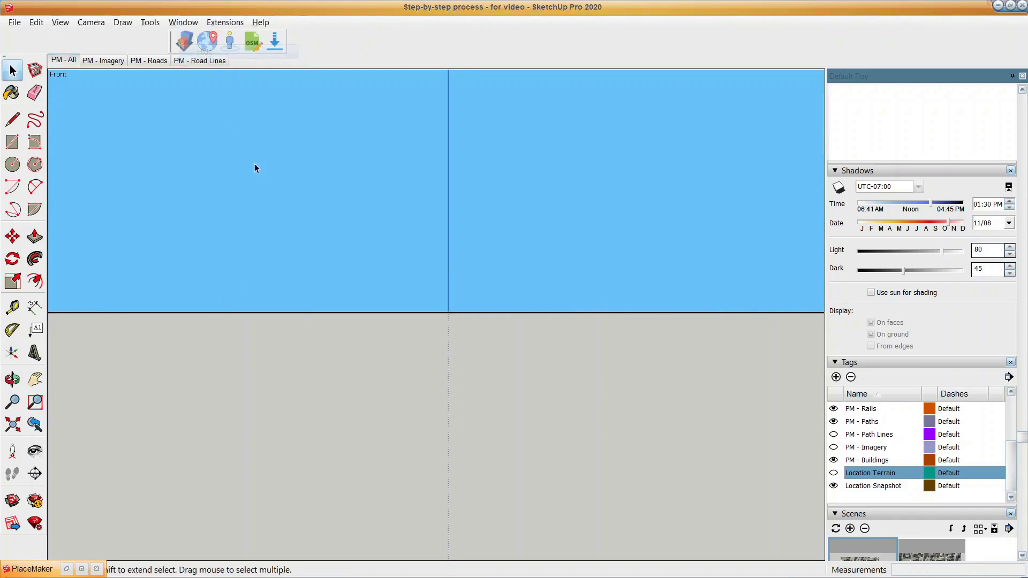
Switch to the top view and draw an L-shaped boundary from the small rectangular building's east side to the parking lot's west edge.
{"action": "middle_click_drag", "start_coordinate": [297, 235], "coordinate": [443, 360]}
{"action": "left_click", "coordinate": [85, 22]}
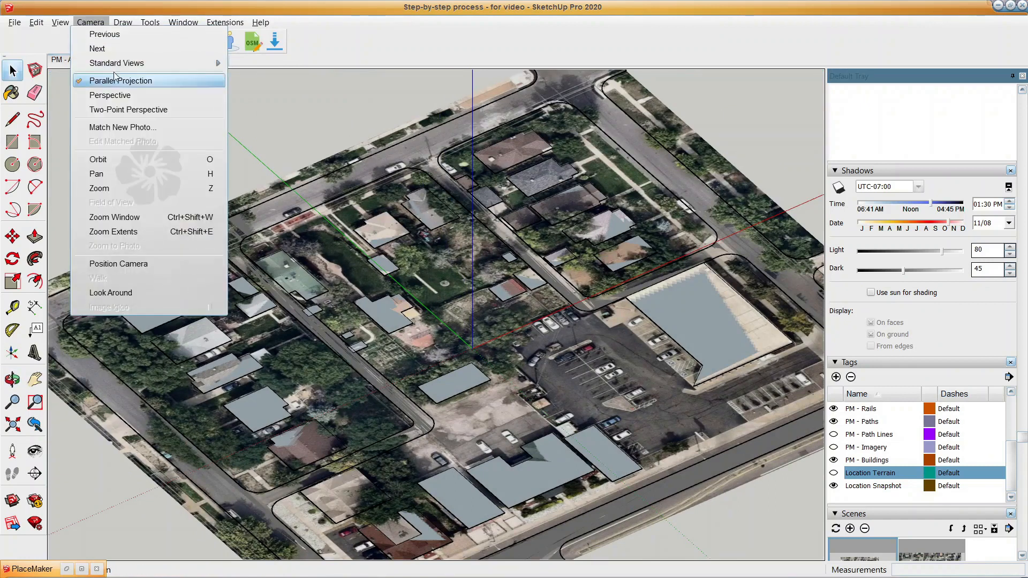
{"action": "mouse_move", "coordinate": [117, 62]}
{"action": "left_click", "coordinate": [251, 59]}
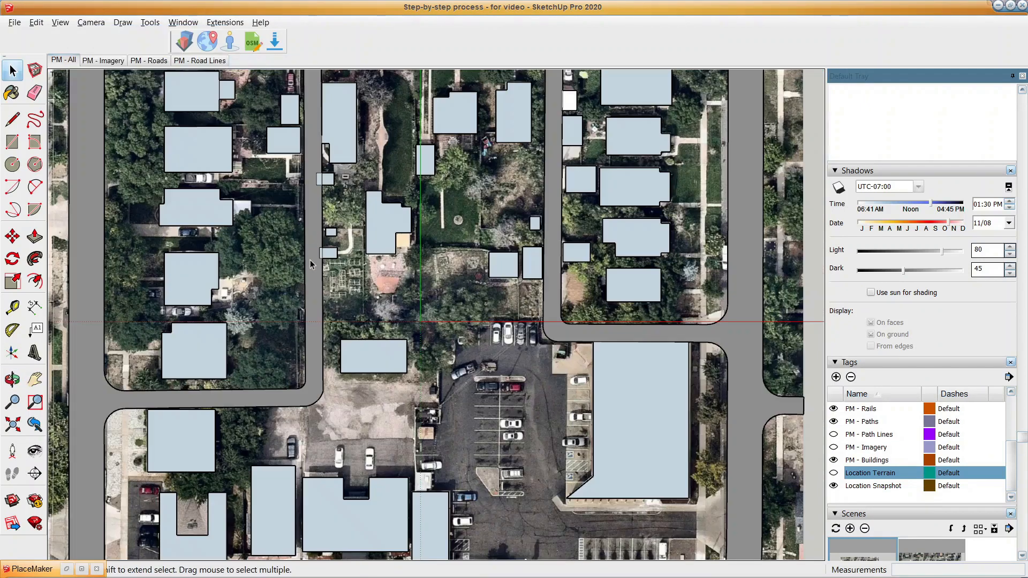
{"action": "scroll", "coordinate": [353, 320], "scroll_direction": "down", "scroll_amount": 3}
{"action": "scroll", "coordinate": [394, 295], "scroll_direction": "up", "scroll_amount": 3}
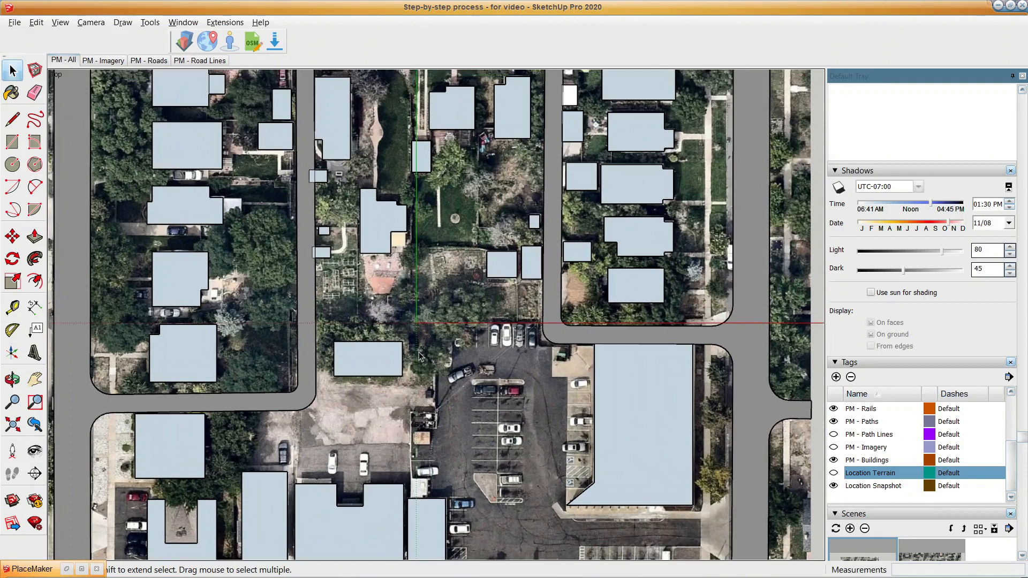
{"action": "key", "text": "l"}
{"action": "left_click", "coordinate": [402, 358]}
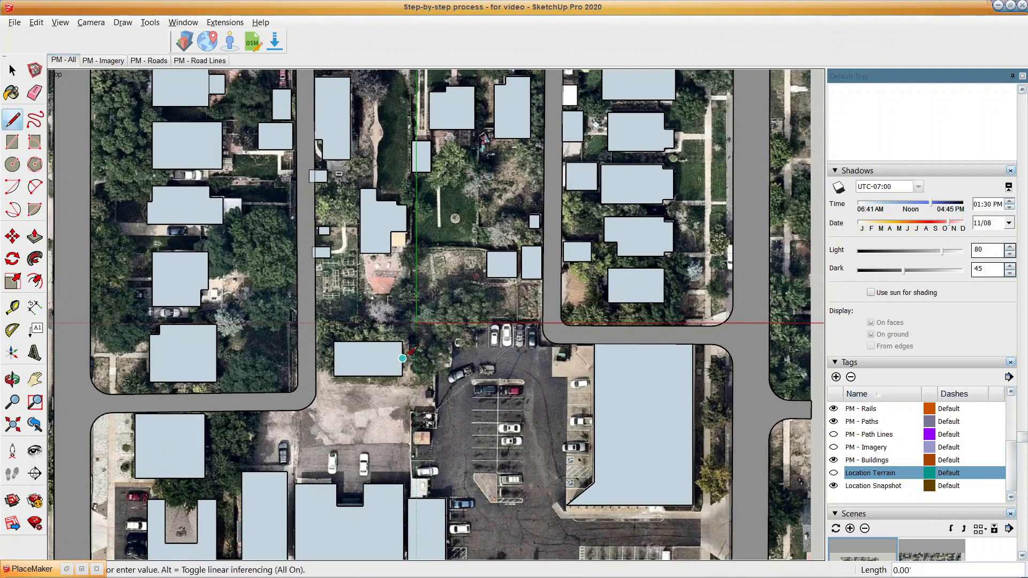
{"action": "left_click", "coordinate": [436, 359]}
{"action": "left_click", "coordinate": [437, 413]}
{"action": "key", "text": "space"}
Restore the top view and trace the parking lot's north edge and the stepped corner beside the eastern parking strip.
{"action": "middle_click_drag", "start_coordinate": [424, 408], "coordinate": [417, 322]}
{"action": "middle_click_drag", "start_coordinate": [285, 218], "coordinate": [300, 198]}
{"action": "left_click", "coordinate": [91, 22]}
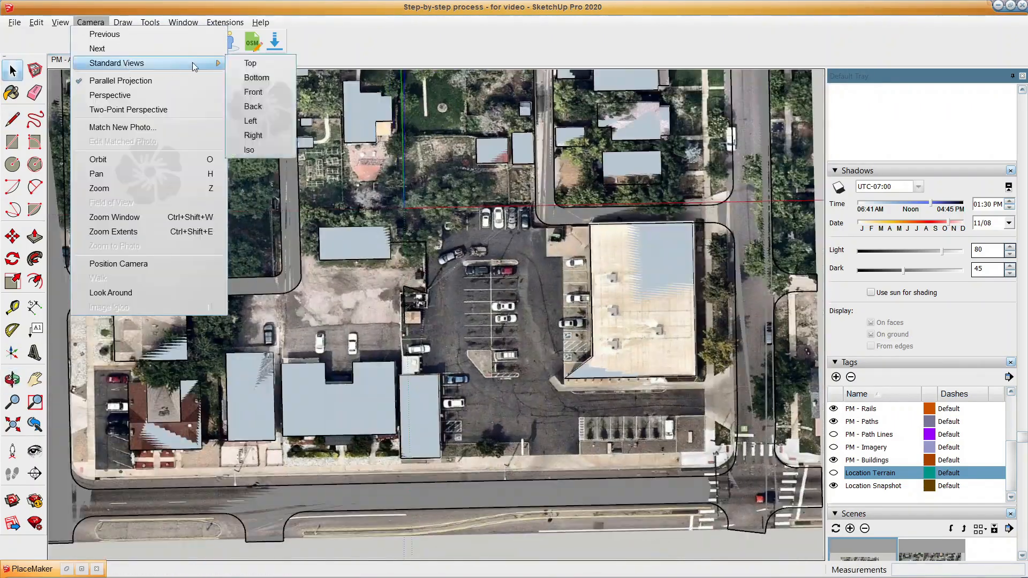
{"action": "mouse_move", "coordinate": [173, 65]}
{"action": "left_click", "coordinate": [250, 65]}
{"action": "scroll", "coordinate": [409, 215], "scroll_direction": "up", "scroll_amount": 3}
{"action": "key", "text": "l"}
{"action": "left_click", "coordinate": [410, 216]}
{"action": "left_click", "coordinate": [593, 216]}
{"action": "left_click", "coordinate": [593, 260]}
{"action": "left_click", "coordinate": [617, 260]}
Trace the parking lot's east edge along the parking strip and around the angled kerb at the large building's corner.
{"action": "middle_click_drag", "start_coordinate": [616, 339], "coordinate": [573, 224], "text": "shift"}
{"action": "scroll", "coordinate": [569, 358], "scroll_direction": "up", "scroll_amount": 4}
{"action": "left_click", "coordinate": [584, 356]}
{"action": "left_click", "coordinate": [576, 358]}
{"action": "left_click", "coordinate": [555, 328]}
{"action": "left_click", "coordinate": [539, 339]}
{"action": "left_click", "coordinate": [565, 375]}
Trace the north edge of the exit drive and its end beside the street.
{"action": "scroll", "coordinate": [564, 376], "scroll_direction": "down", "scroll_amount": 1}
{"action": "middle_click_drag", "start_coordinate": [564, 376], "coordinate": [268, 349], "text": "shift"}
{"action": "scroll", "coordinate": [322, 349], "scroll_direction": "down", "scroll_amount": 2}
{"action": "left_click", "coordinate": [627, 349]}
{"action": "left_click", "coordinate": [628, 425]}
Trace the exit drive's south edge back and continue down the west side of the southern parking row.
{"action": "middle_click_drag", "start_coordinate": [532, 352], "coordinate": [635, 282], "text": "shift"}
{"action": "scroll", "coordinate": [635, 282], "scroll_direction": "down", "scroll_amount": 1}
{"action": "left_click", "coordinate": [448, 350]}
{"action": "left_click", "coordinate": [449, 436]}
{"action": "middle_click_drag", "start_coordinate": [396, 386], "coordinate": [546, 361], "text": "shift"}
{"action": "left_click", "coordinate": [600, 323]}
{"action": "left_click", "coordinate": [600, 412]}
Trace the lot's south edge and the narrow building's east side, and erase the stray edge near it.
{"action": "left_click", "coordinate": [298, 414]}
{"action": "left_click", "coordinate": [295, 216]}
{"action": "left_click", "coordinate": [209, 216]}
{"action": "left_click", "coordinate": [217, 217]}
{"action": "middle_click_drag", "start_coordinate": [225, 198], "coordinate": [230, 312], "text": "shift"}
{"action": "key", "text": "e"}
{"action": "left_click", "coordinate": [230, 214]}
Close the parking lot outline around the small enclosure down to the narrow building's north edge.
{"action": "key", "text": "l"}
{"action": "left_click", "coordinate": [278, 135]}
{"action": "left_click", "coordinate": [221, 135]}
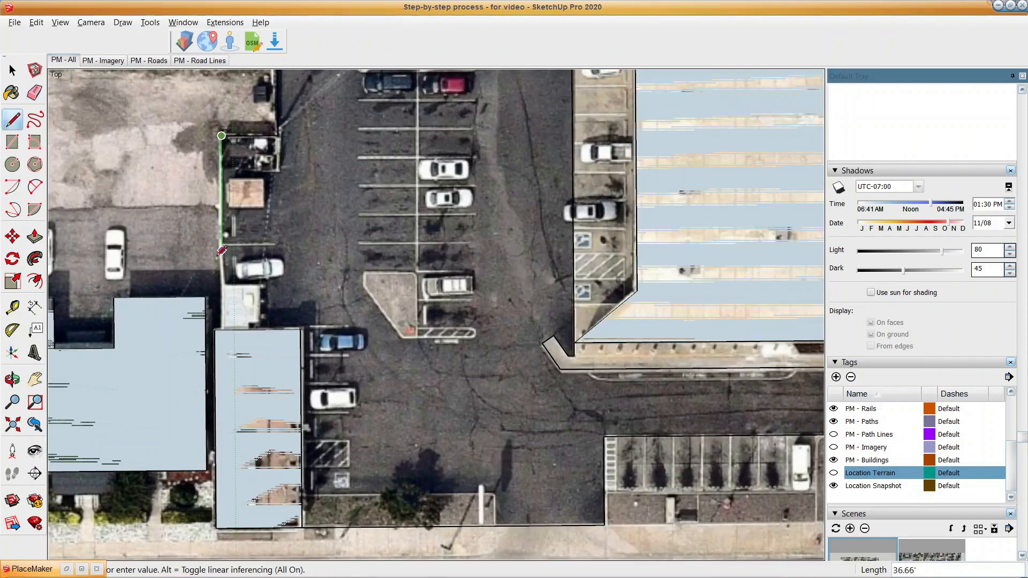
{"action": "left_click", "coordinate": [221, 329]}
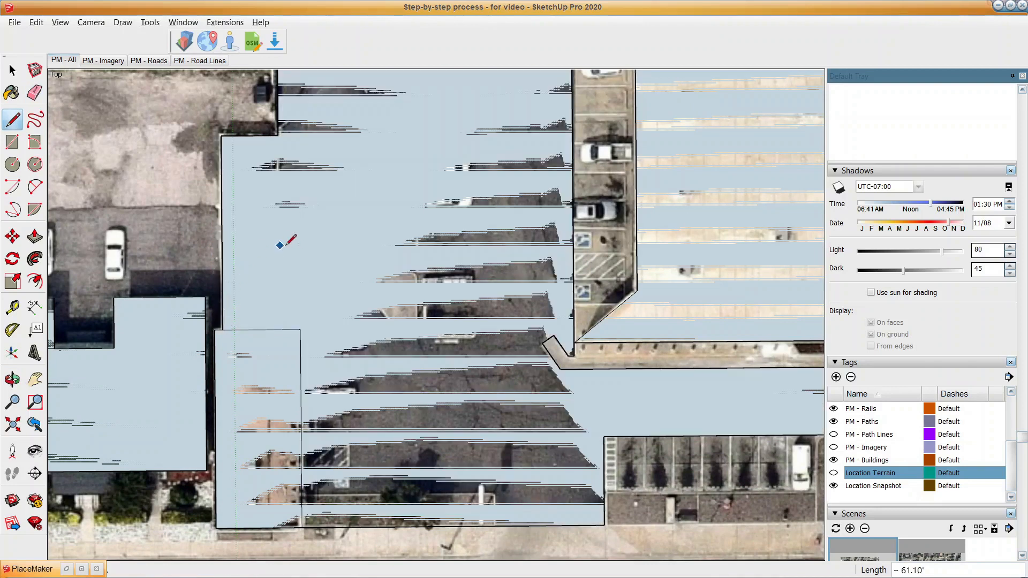
{"action": "key", "text": "space"}
Paint the parking lot face with the Translucent Glass Safety material.
{"action": "scroll", "coordinate": [331, 247], "scroll_direction": "down", "scroll_amount": 4}
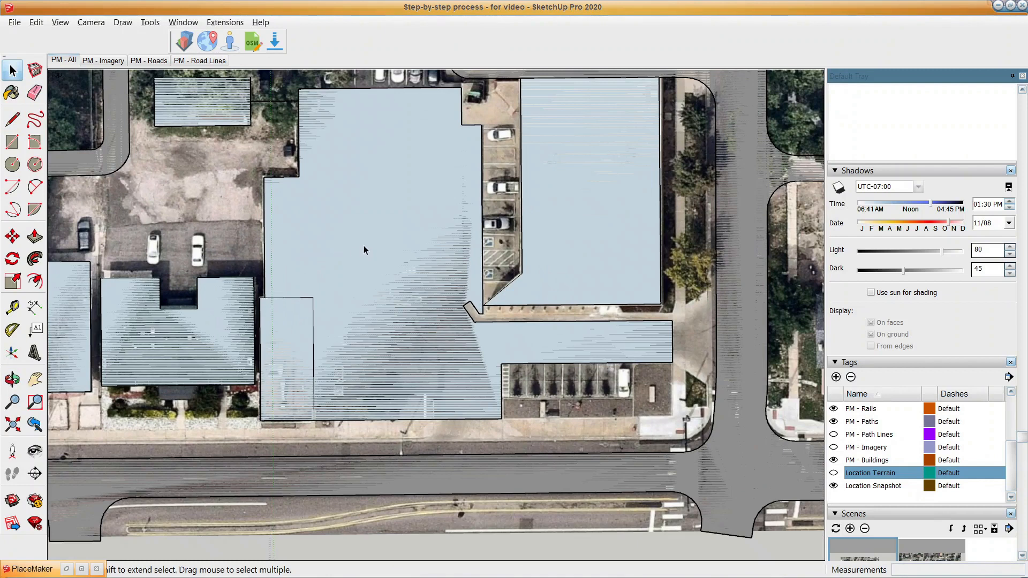
{"action": "left_click", "coordinate": [436, 233]}
{"action": "scroll", "coordinate": [854, 172], "scroll_direction": "up", "scroll_amount": 10}
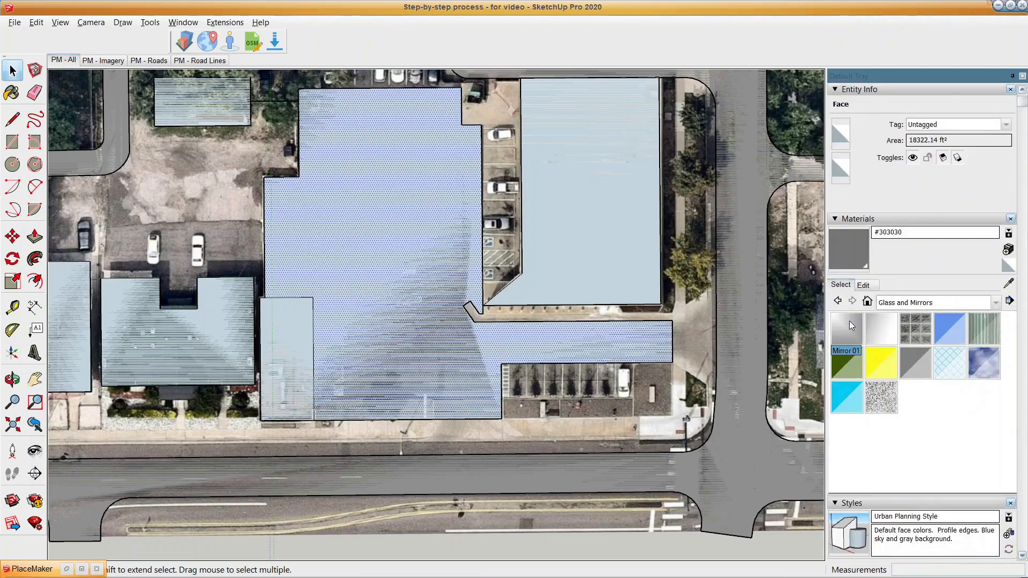
{"action": "left_click", "coordinate": [949, 362]}
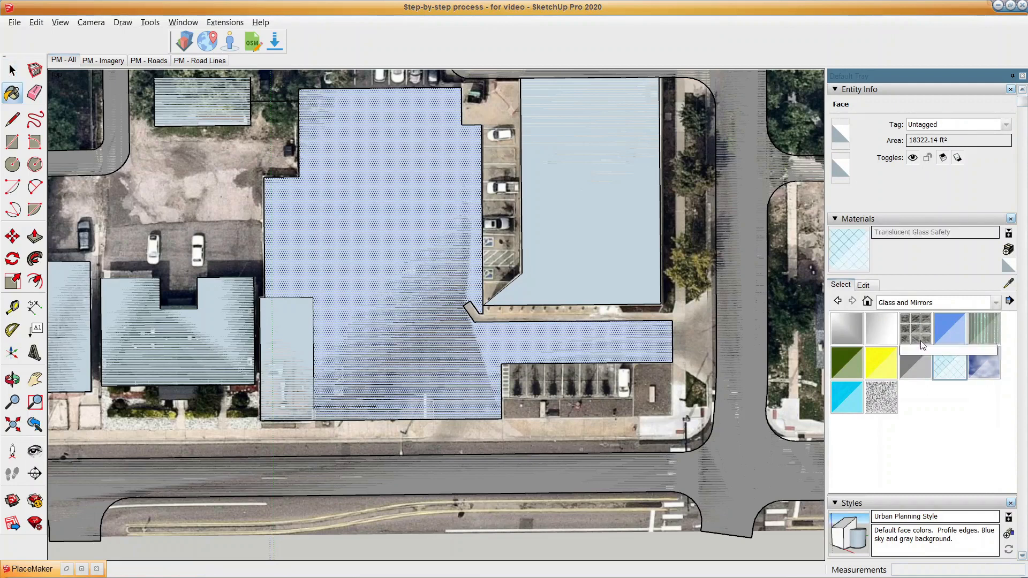
{"action": "left_click", "coordinate": [396, 229]}
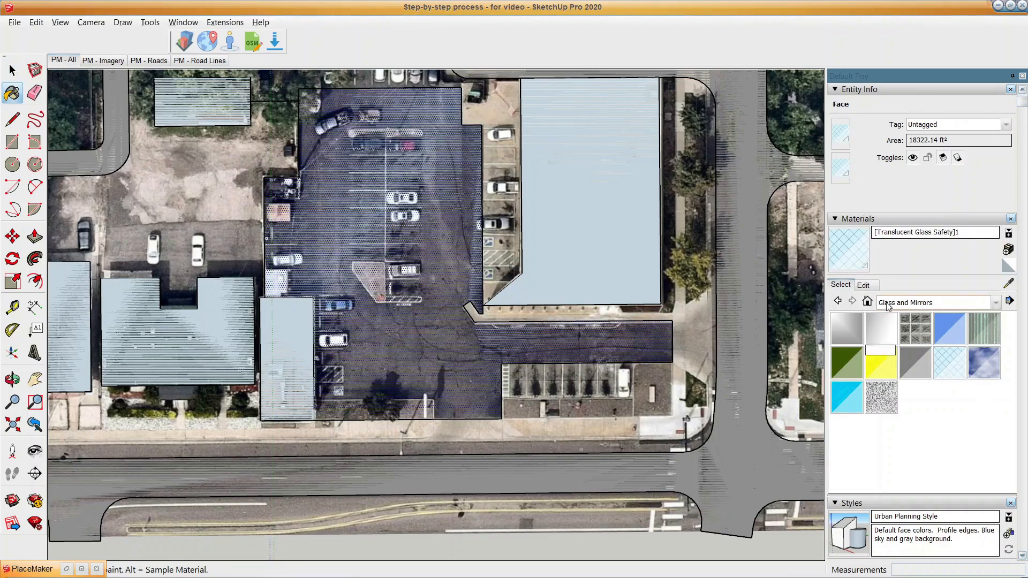
Set the Translucent Glass Safety material's opacity to 45.
{"action": "left_click", "coordinate": [864, 285]}
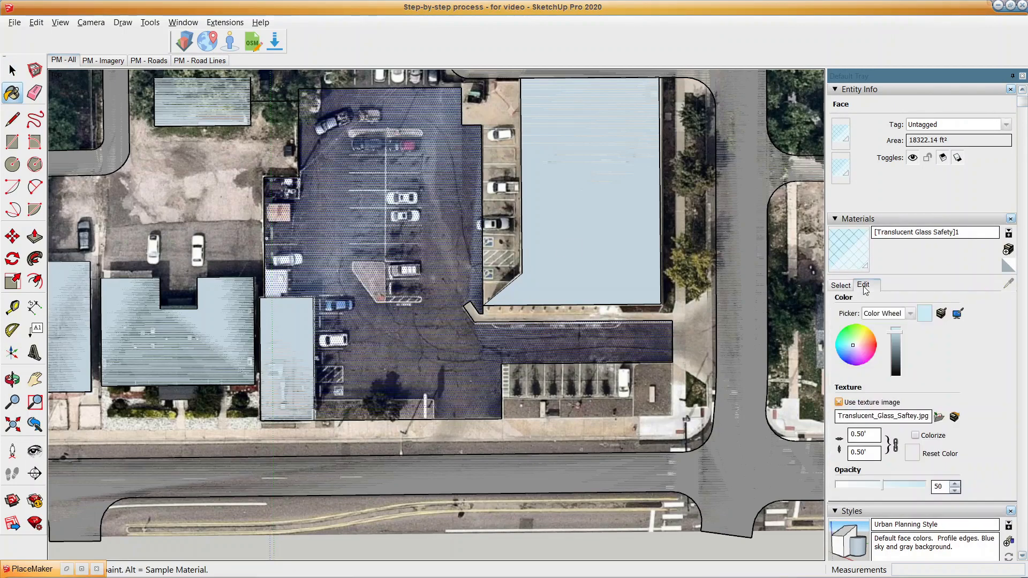
{"action": "key", "text": "space"}
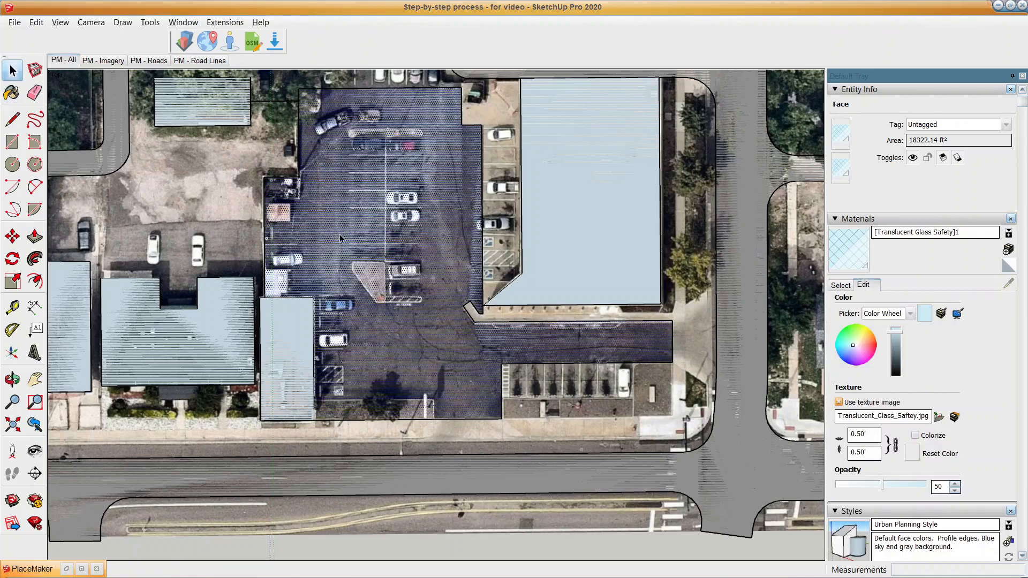
{"action": "left_click", "coordinate": [651, 309]}
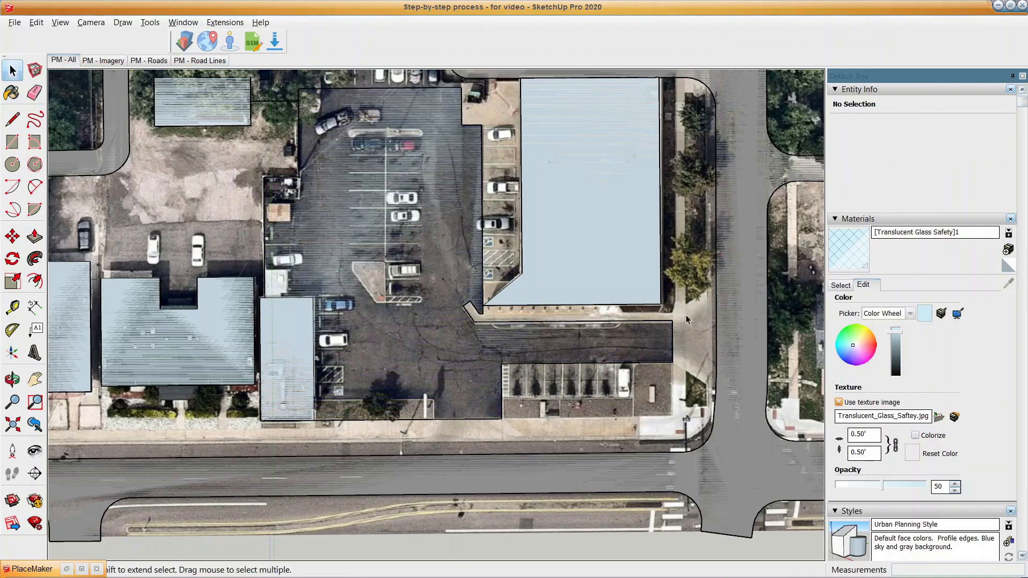
{"action": "left_click", "coordinate": [865, 484]}
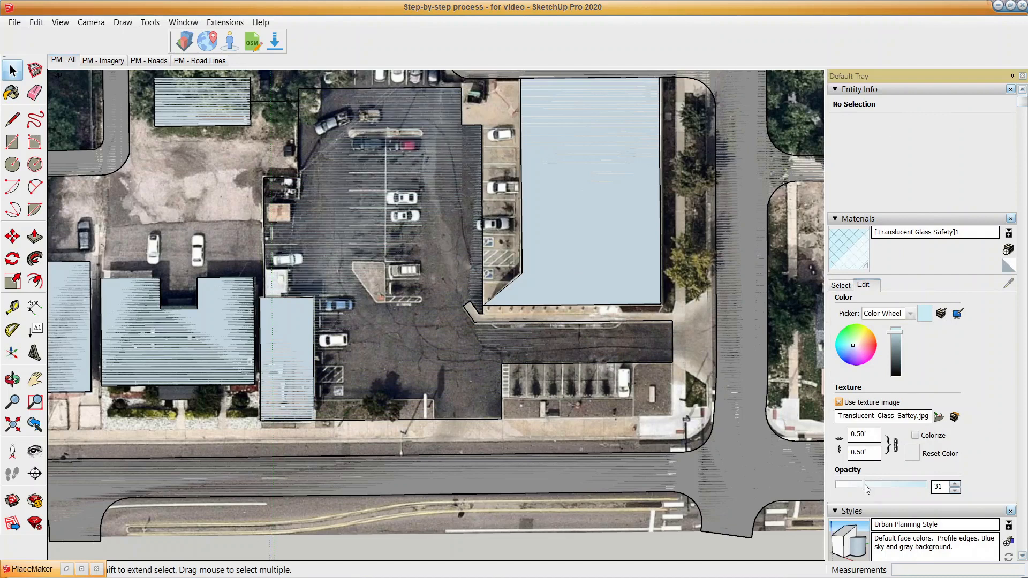
{"action": "left_click", "coordinate": [875, 486]}
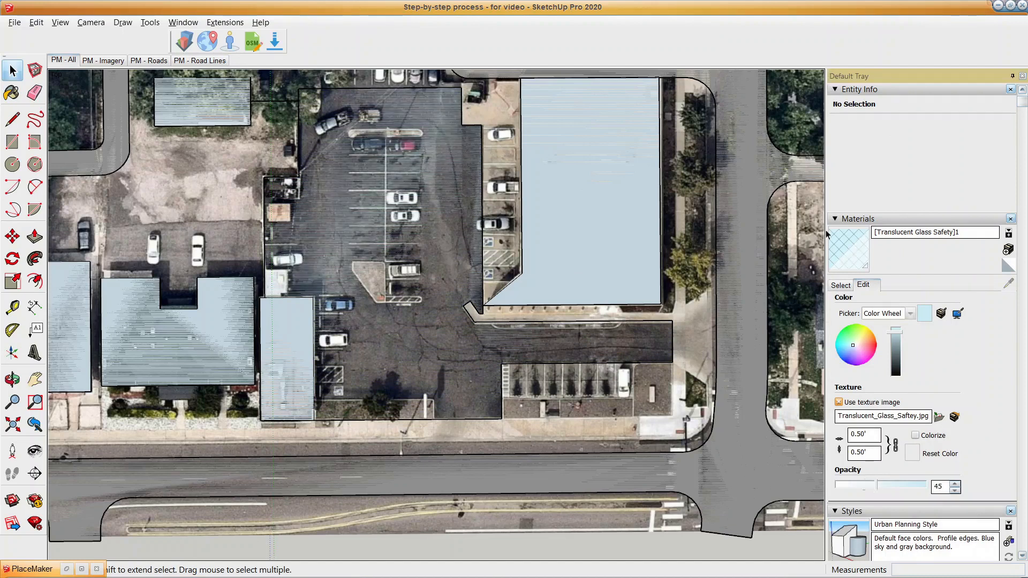
{"action": "left_click", "coordinate": [837, 220]}
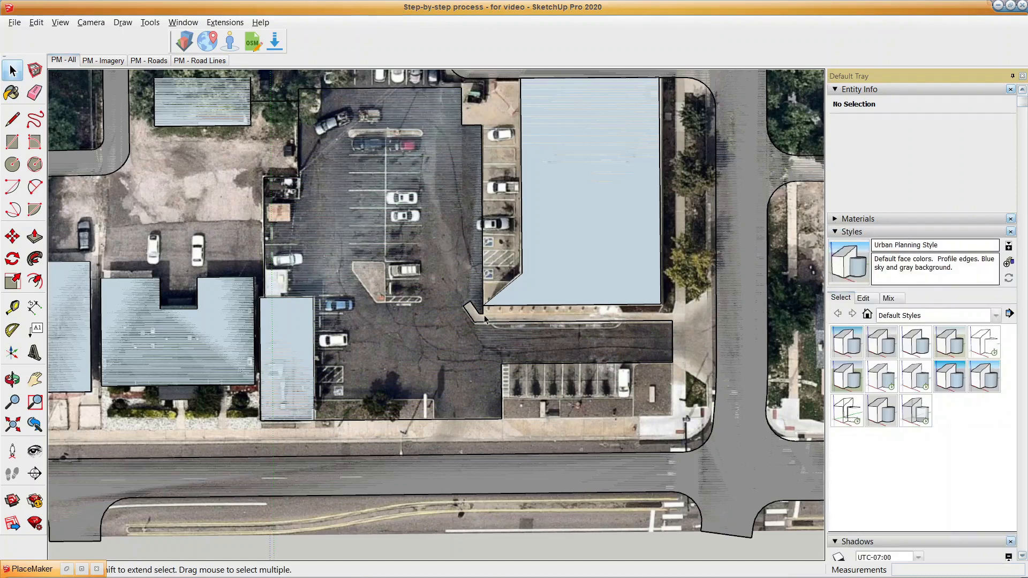
Outline the wedge-shaped island at the south end of the central parking row, about 17' wide, and select its face.
{"action": "scroll", "coordinate": [395, 290], "scroll_direction": "up", "scroll_amount": 1}
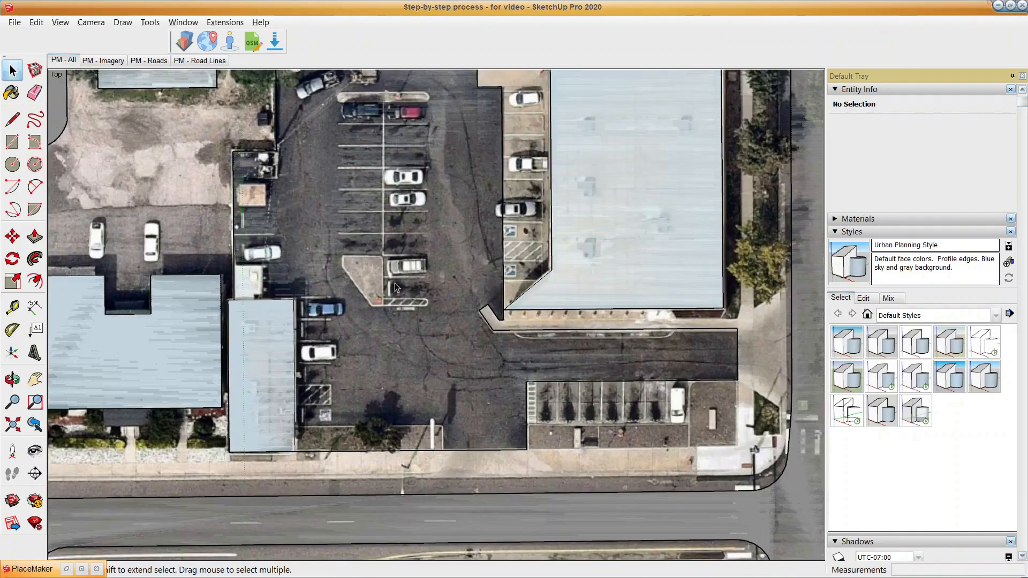
{"action": "scroll", "coordinate": [374, 264], "scroll_direction": "up", "scroll_amount": 3}
{"action": "key", "text": "l"}
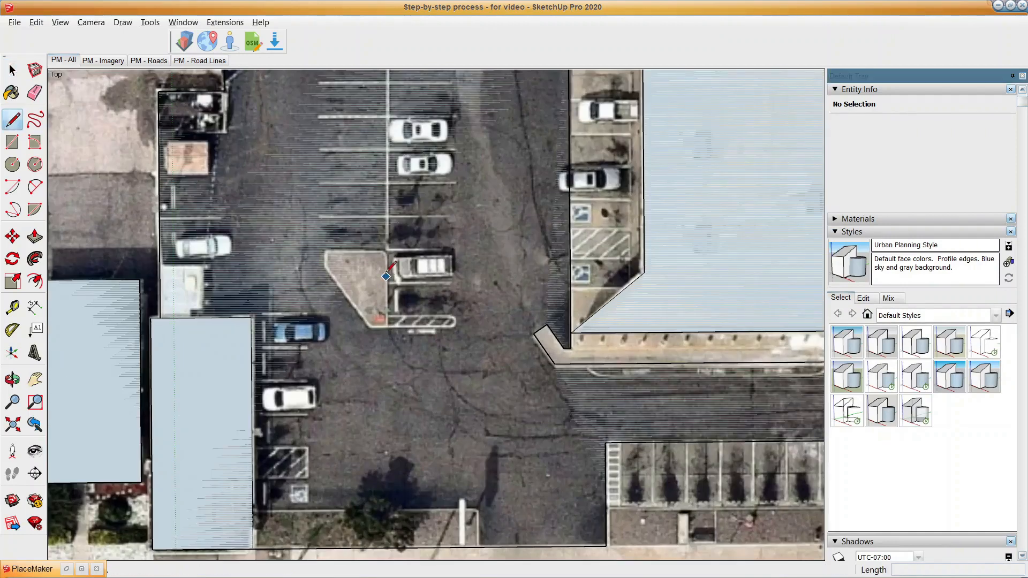
{"action": "scroll", "coordinate": [382, 274], "scroll_direction": "up", "scroll_amount": 1}
{"action": "left_click", "coordinate": [368, 334]}
{"action": "left_click", "coordinate": [322, 269]}
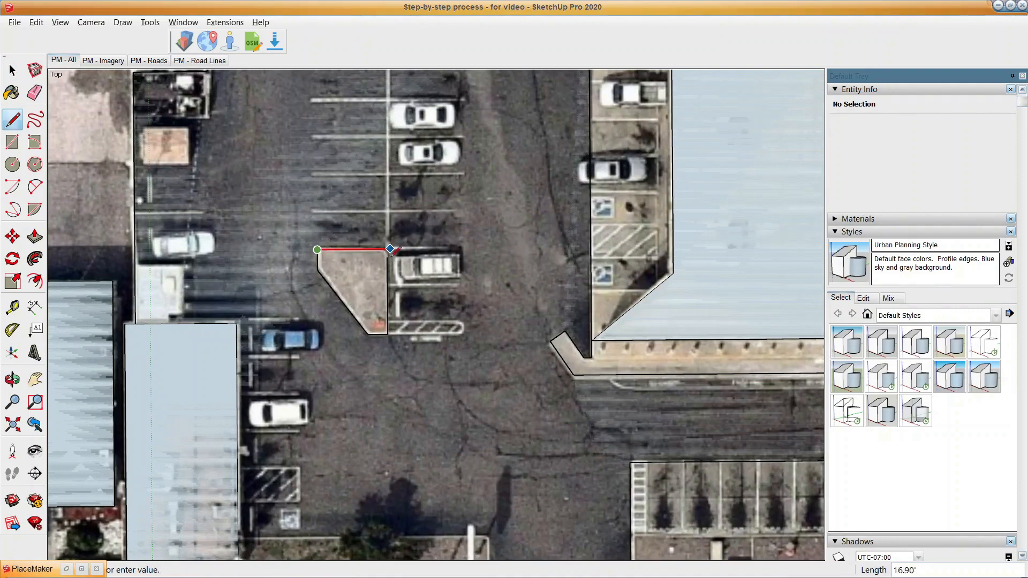
{"action": "key", "text": "space"}
{"action": "scroll", "coordinate": [343, 257], "scroll_direction": "down", "scroll_amount": 3}
{"action": "left_click", "coordinate": [336, 274]}
{"action": "scroll", "coordinate": [313, 92], "scroll_direction": "up", "scroll_amount": 2}
{"action": "middle_click_drag", "start_coordinate": [313, 92], "coordinate": [303, 191], "text": "shift"}
{"action": "key", "text": "r"}
{"action": "left_click", "coordinate": [301, 192]}
{"action": "key", "text": "space"}
Draw a line about 33' long along the north island's upper edge and copy it to the island's lower edge.
{"action": "scroll", "coordinate": [326, 201], "scroll_direction": "up", "scroll_amount": 3}
{"action": "key", "text": "l"}
{"action": "left_click", "coordinate": [436, 185]}
{"action": "left_click", "coordinate": [300, 187]}
{"action": "key", "text": "space"}
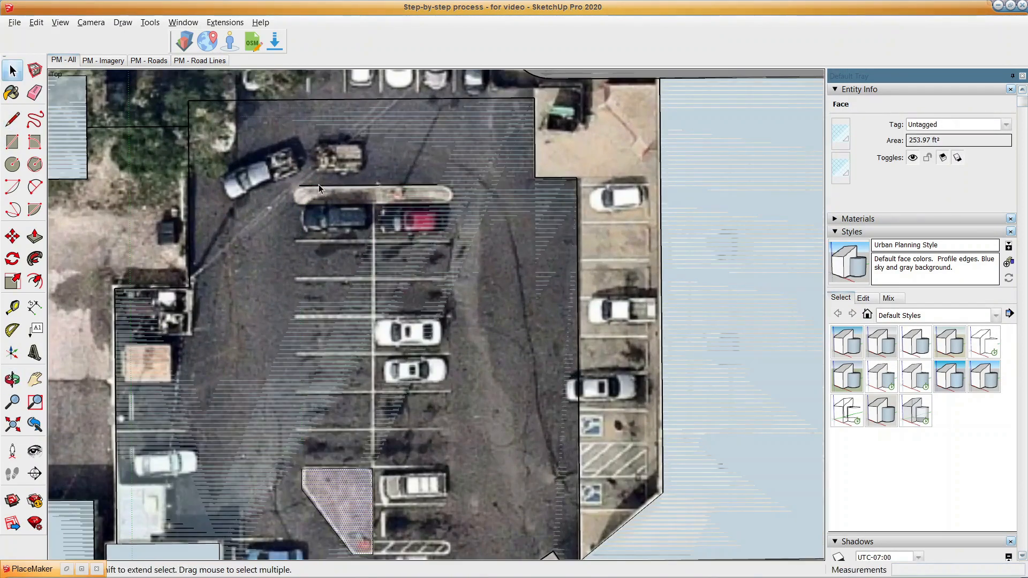
{"action": "left_click", "coordinate": [320, 186]}
{"action": "scroll", "coordinate": [304, 187], "scroll_direction": "up", "scroll_amount": 2}
{"action": "key", "text": "m"}
{"action": "left_click", "coordinate": [297, 183], "text": "ctrl"}
{"action": "left_click", "coordinate": [297, 214]}
{"action": "key", "text": "space"}
Close both ends of the north island outline with rounded arcs.
{"action": "key", "text": "a"}
{"action": "scroll", "coordinate": [517, 176], "scroll_direction": "up", "scroll_amount": 2}
{"action": "left_click", "coordinate": [526, 180]}
{"action": "left_click", "coordinate": [527, 218]}
{"action": "double_click", "coordinate": [527, 226]}
{"action": "left_click", "coordinate": [193, 183]}
{"action": "double_click", "coordinate": [193, 228]}
{"action": "key", "text": "space"}
{"action": "scroll", "coordinate": [348, 221], "scroll_direction": "down", "scroll_amount": 7}
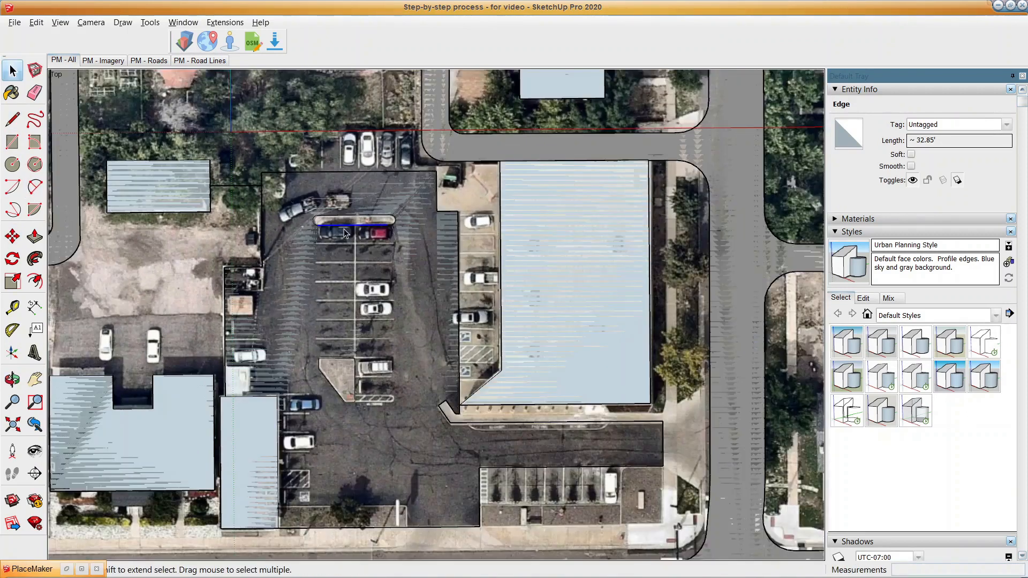
Trace the edge of the planting bed around the large building's southeast corner.
{"action": "left_click", "coordinate": [610, 415]}
{"action": "key", "text": "l"}
{"action": "left_click", "coordinate": [616, 392]}
{"action": "left_click", "coordinate": [625, 405]}
{"action": "left_click", "coordinate": [707, 404]}
{"action": "scroll", "coordinate": [713, 386], "scroll_direction": "down", "scroll_amount": 1}
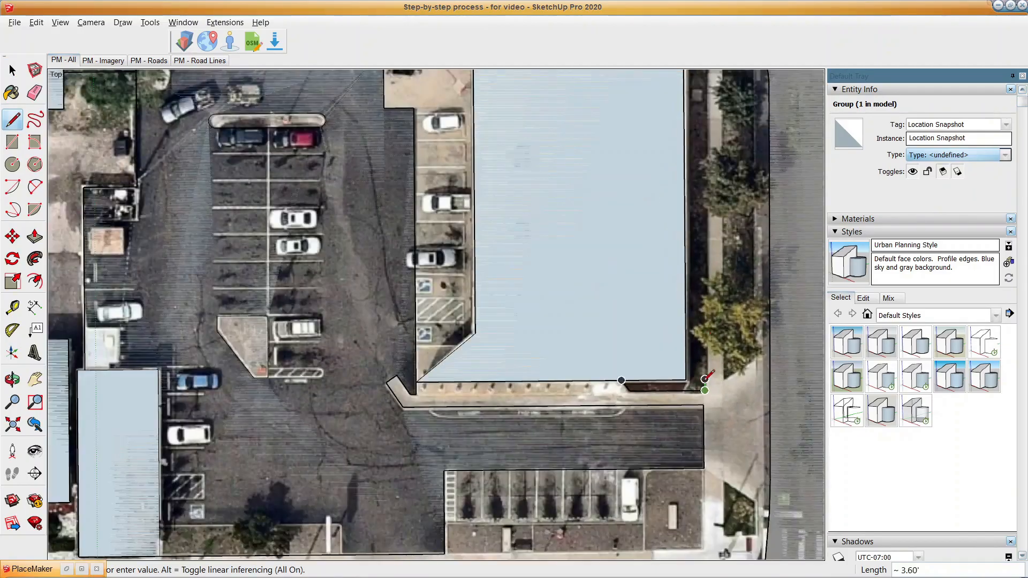
{"action": "scroll", "coordinate": [713, 386], "scroll_direction": "up", "scroll_amount": 5}
{"action": "left_click", "coordinate": [713, 376]}
Extend the planting bed's boundary north along the large building's street side to the road edge.
{"action": "scroll", "coordinate": [710, 359], "scroll_direction": "down", "scroll_amount": 2}
{"action": "middle_click_drag", "start_coordinate": [713, 344], "coordinate": [536, 346]}
{"action": "scroll", "coordinate": [624, 352], "scroll_direction": "down", "scroll_amount": 2}
{"action": "middle_click_drag", "start_coordinate": [624, 351], "coordinate": [523, 217], "text": "shift"}
{"action": "scroll", "coordinate": [284, 317], "scroll_direction": "down", "scroll_amount": 2}
{"action": "mouse_move", "coordinate": [717, 332]}
{"action": "middle_mouse_down"}
{"action": "mouse_move", "coordinate": [551, 344]}
{"action": "mouse_move", "coordinate": [322, 303]}
{"action": "mouse_move", "coordinate": [238, 300]}
{"action": "middle_mouse_up"}
{"action": "scroll", "coordinate": [541, 337], "scroll_direction": "up", "scroll_amount": 2}
{"action": "left_click", "coordinate": [430, 91]}
{"action": "scroll", "coordinate": [430, 94], "scroll_direction": "down", "scroll_amount": 2}
{"action": "middle_click_drag", "start_coordinate": [495, 235], "coordinate": [386, 248]}
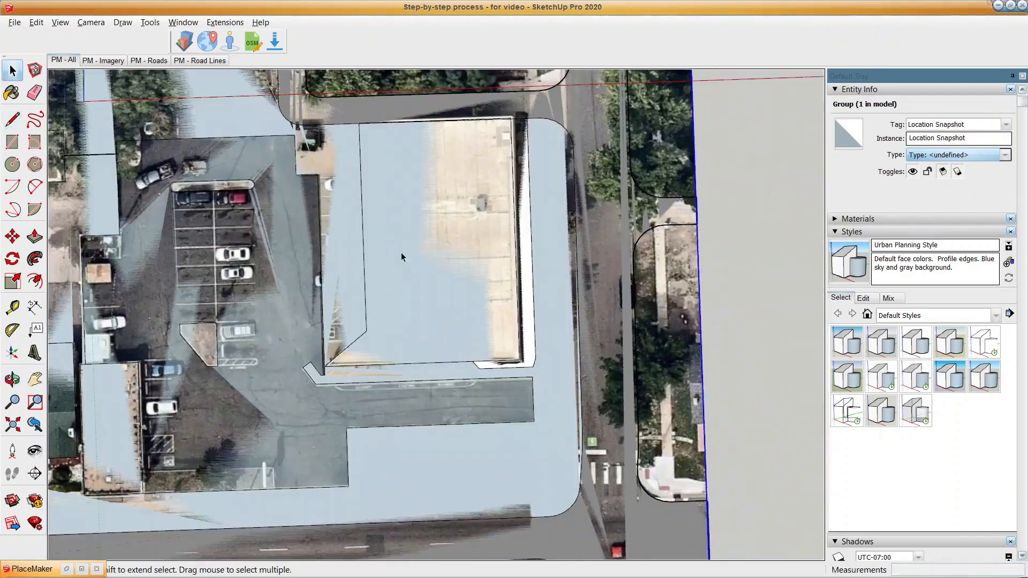
Delete the large ground face surrounding the building and parking lot.
{"action": "key", "text": "space"}
{"action": "left_click", "coordinate": [543, 335]}
{"action": "key", "text": "Delete"}
Outline the long planting strip between the sidewalk and the eastern street, and erase the excess edge at its north end.
{"action": "key", "text": "l"}
{"action": "left_click", "coordinate": [540, 96]}
{"action": "left_click", "coordinate": [549, 360]}
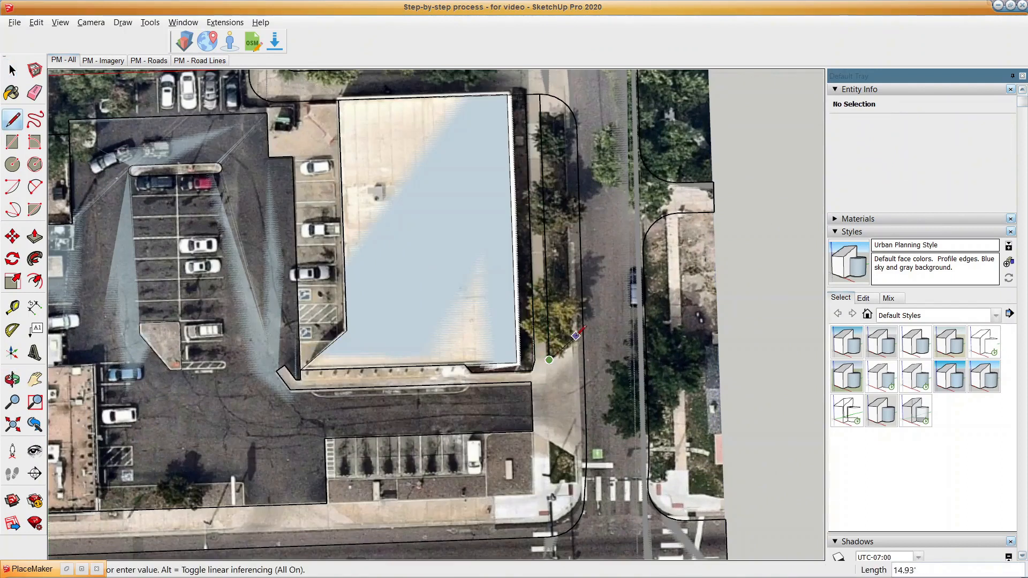
{"action": "left_click", "coordinate": [575, 339]}
{"action": "left_click", "coordinate": [567, 100]}
{"action": "key", "text": "e"}
{"action": "left_click", "coordinate": [566, 97]}
Outline the small planting patch south of the exit drive, beside the street intersection.
{"action": "key", "text": "l"}
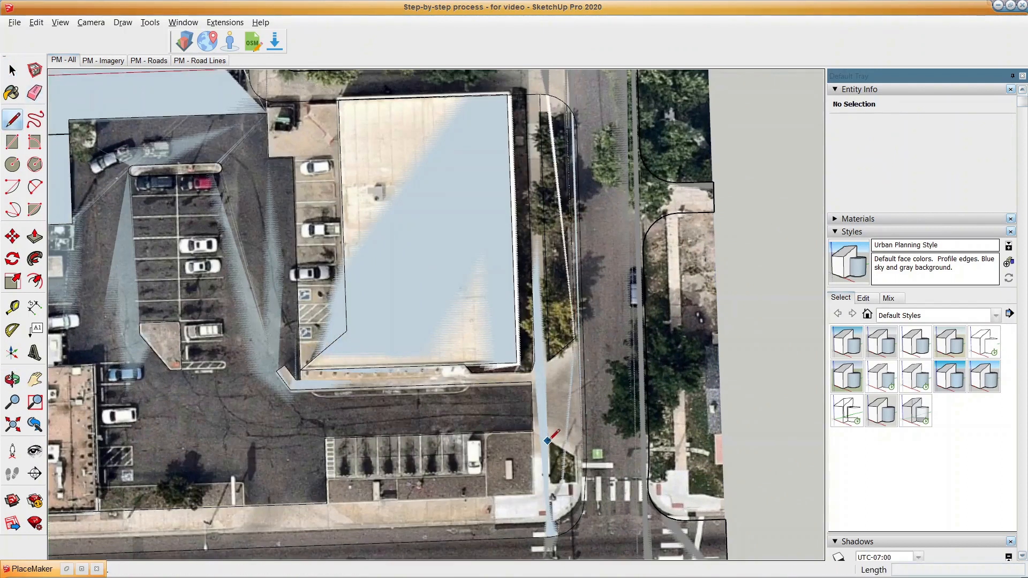
{"action": "left_click", "coordinate": [547, 440]}
{"action": "left_click", "coordinate": [549, 481]}
{"action": "left_click", "coordinate": [580, 481]}
{"action": "left_click", "coordinate": [580, 457]}
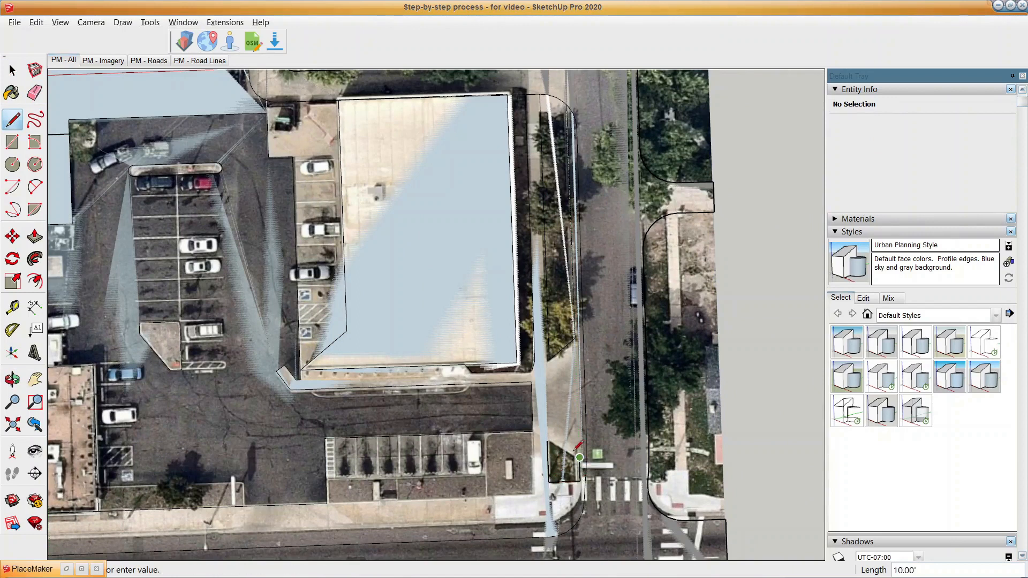
{"action": "left_click", "coordinate": [547, 440]}
{"action": "key", "text": "space"}
{"action": "scroll", "coordinate": [527, 391], "scroll_direction": "down", "scroll_amount": 2}
{"action": "middle_click_drag", "start_coordinate": [521, 380], "coordinate": [566, 354], "text": "shift"}
{"action": "scroll", "coordinate": [579, 409], "scroll_direction": "down", "scroll_amount": 2}
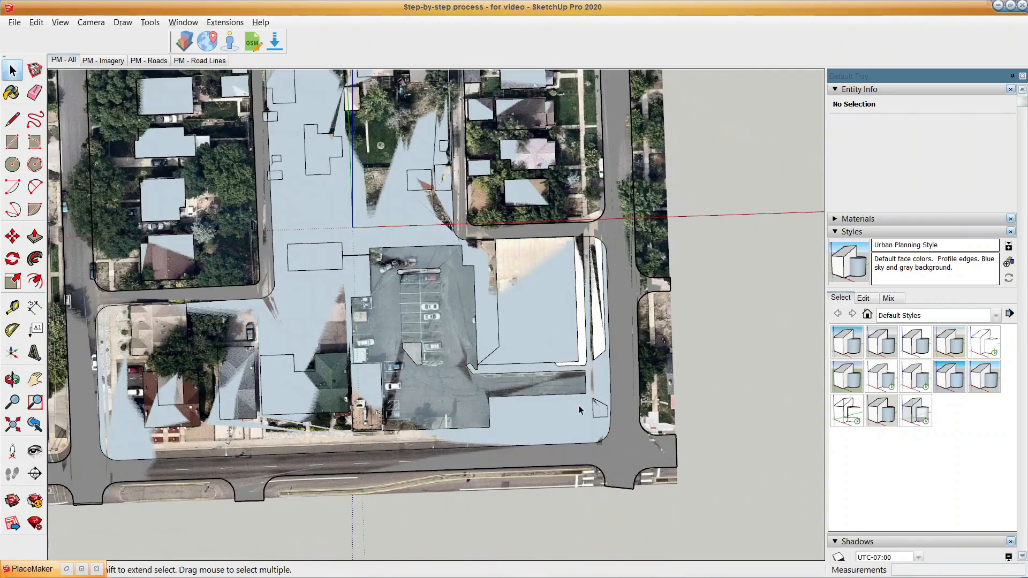
Move the aerial imagery group 10' straight down below the site's faces and deselect it.
{"action": "middle_click_drag", "start_coordinate": [444, 357], "coordinate": [443, 326]}
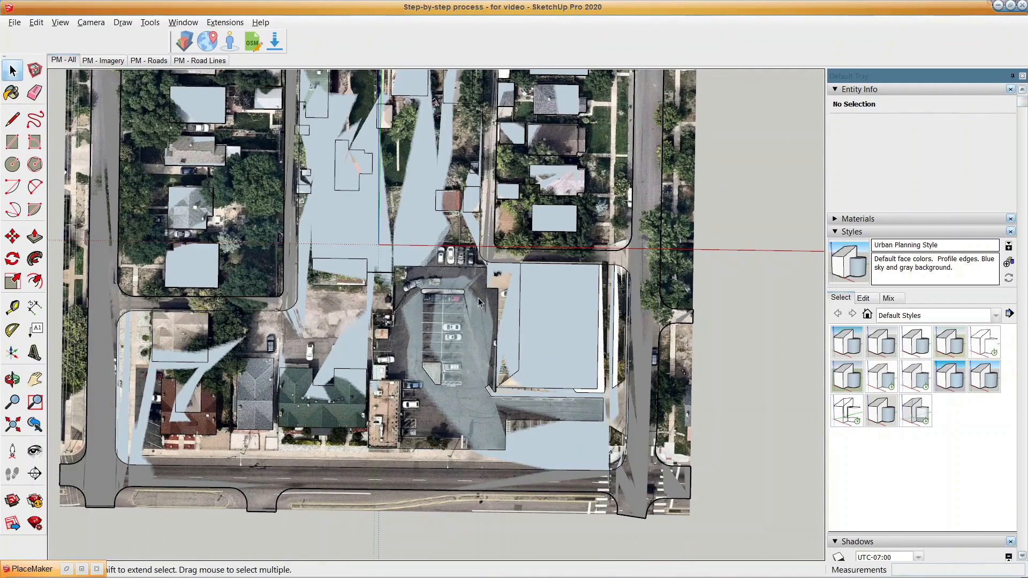
{"action": "scroll", "coordinate": [478, 302], "scroll_direction": "up", "scroll_amount": 1}
{"action": "left_click", "coordinate": [704, 364]}
{"action": "key", "text": "m"}
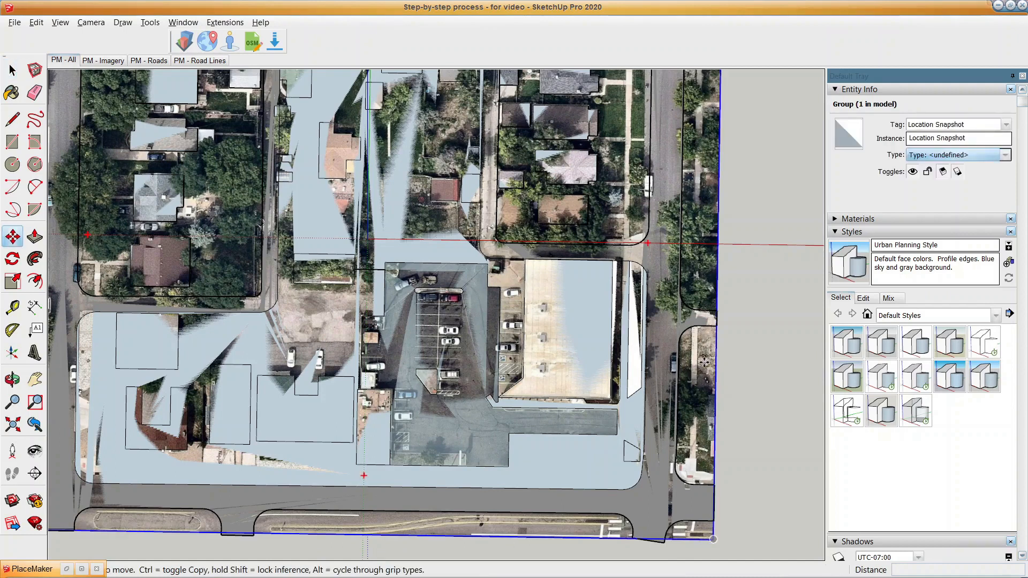
{"action": "left_click", "coordinate": [705, 364]}
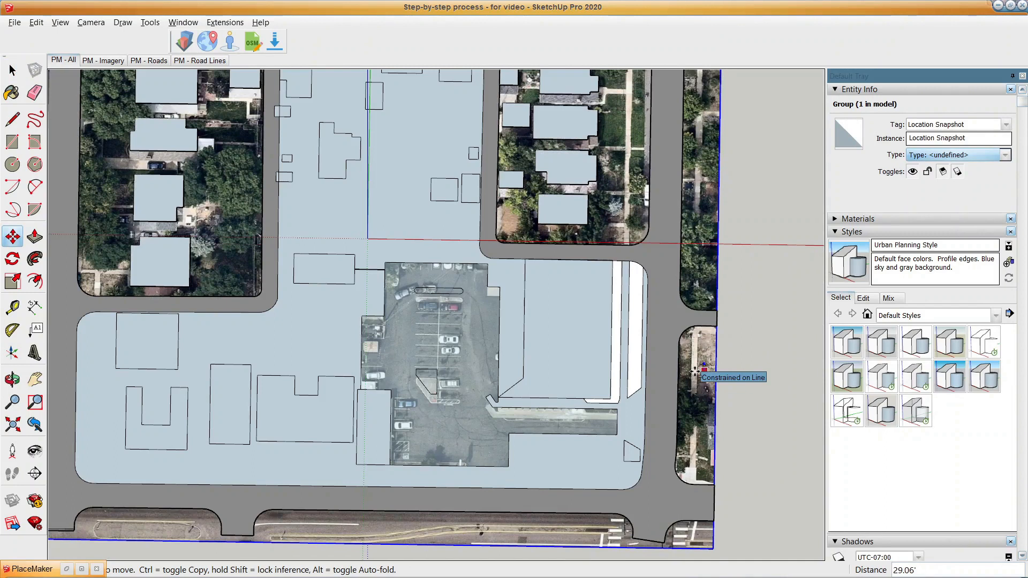
{"action": "type", "text": "10"}
{"action": "key", "text": "Return"}
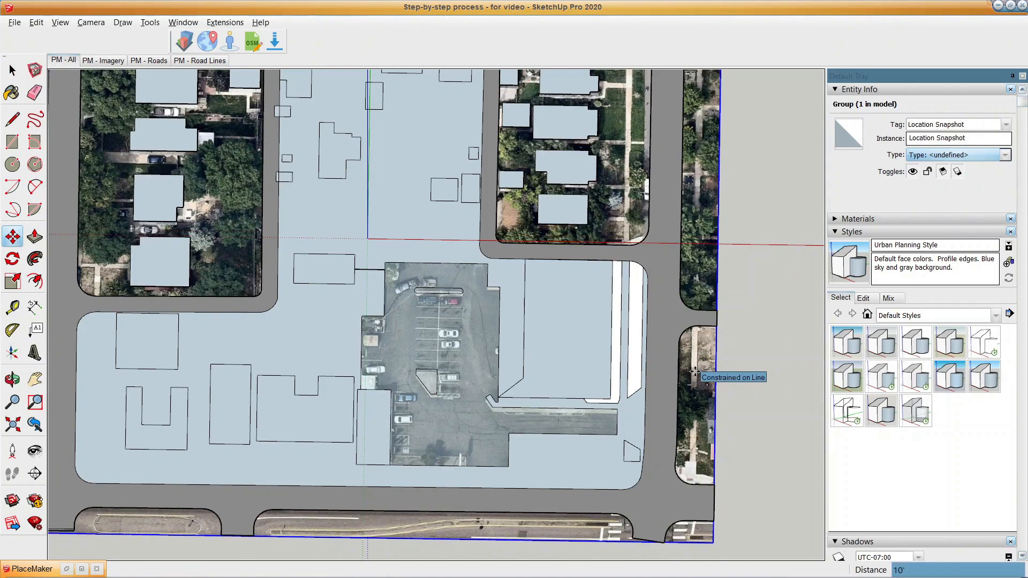
{"action": "key", "text": "space"}
{"action": "middle_click_drag", "start_coordinate": [694, 371], "coordinate": [561, 387]}
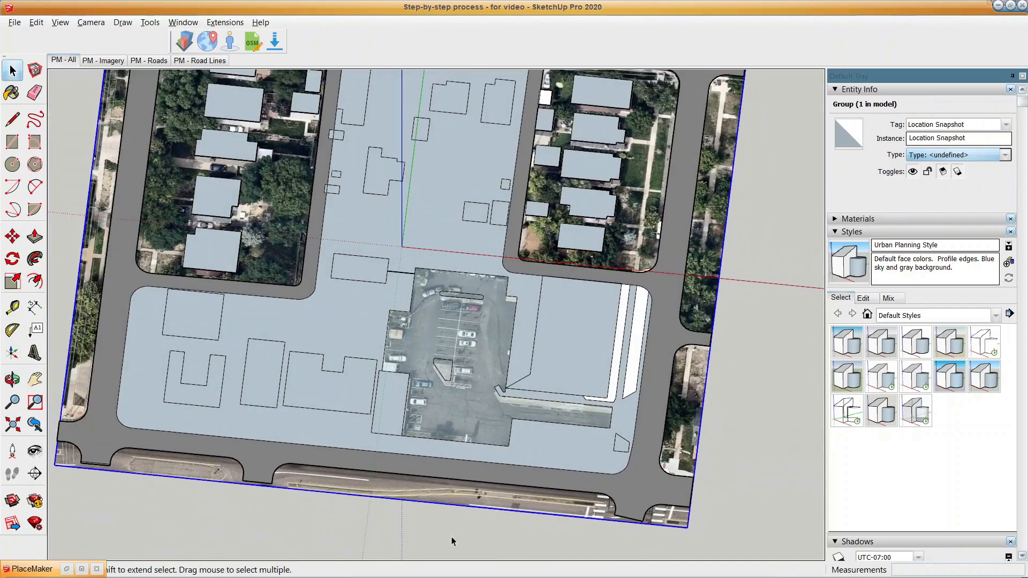
{"action": "left_click", "coordinate": [419, 530]}
Try to draw a rectangle inside the western residential block to fill the block with a ground face.
{"action": "middle_click_drag", "start_coordinate": [337, 294], "coordinate": [461, 376], "text": "shift"}
{"action": "left_click", "coordinate": [548, 320]}
{"action": "left_click", "coordinate": [161, 209]}
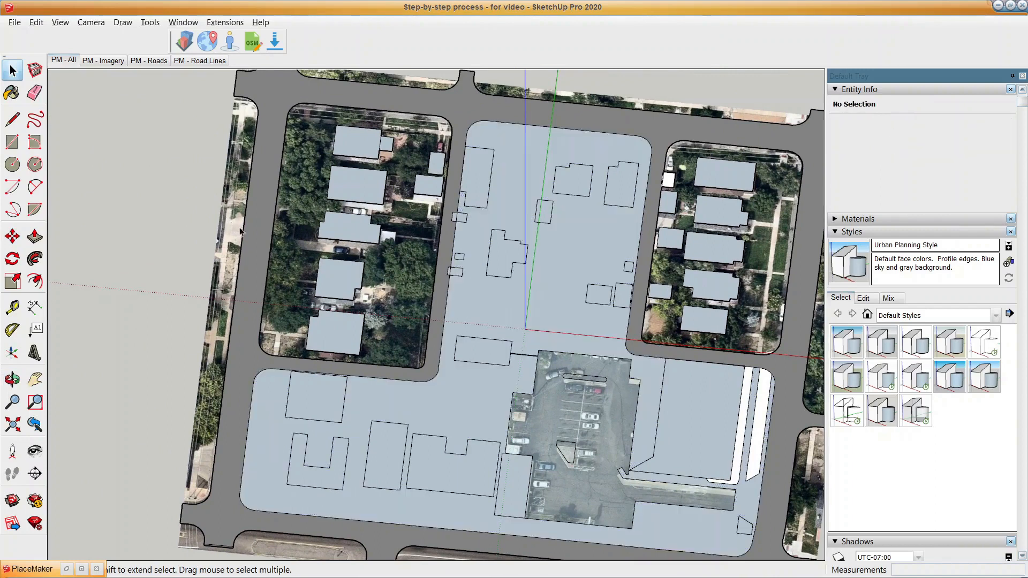
{"action": "scroll", "coordinate": [276, 255], "scroll_direction": "up", "scroll_amount": 3}
{"action": "key", "text": "r"}
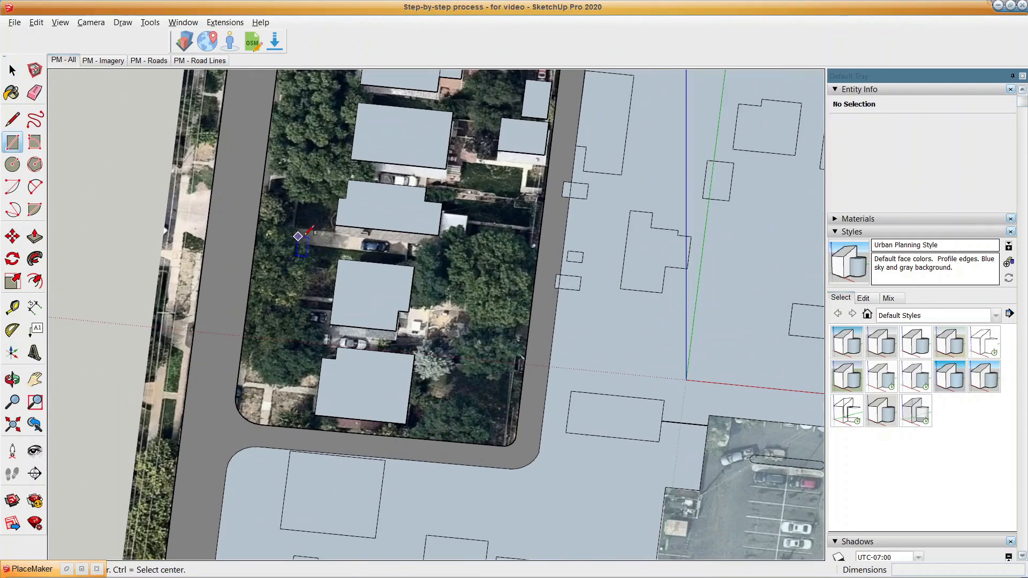
{"action": "left_click", "coordinate": [310, 234]}
{"action": "left_click", "coordinate": [261, 303]}
{"action": "key", "text": "space"}
{"action": "mouse_move", "coordinate": [282, 275]}
{"action": "middle_mouse_down"}
{"action": "mouse_move", "coordinate": [264, 269]}
{"action": "mouse_move", "coordinate": [323, 266]}
{"action": "mouse_move", "coordinate": [353, 289]}
{"action": "mouse_move", "coordinate": [240, 274]}
{"action": "mouse_move", "coordinate": [314, 288]}
{"action": "mouse_move", "coordinate": [311, 295]}
{"action": "middle_mouse_up"}
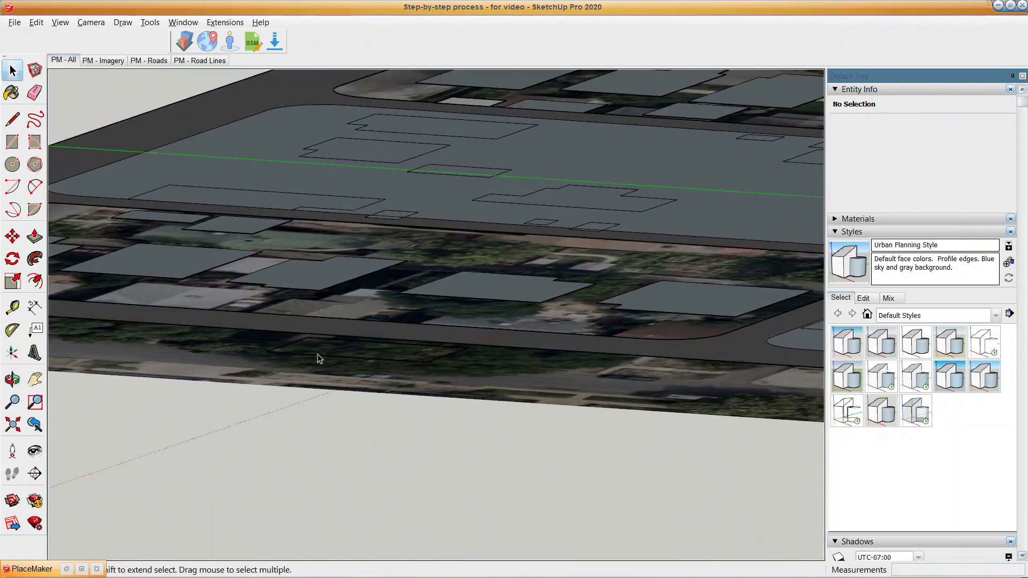
{"action": "middle_click_drag", "start_coordinate": [332, 340], "coordinate": [242, 346]}
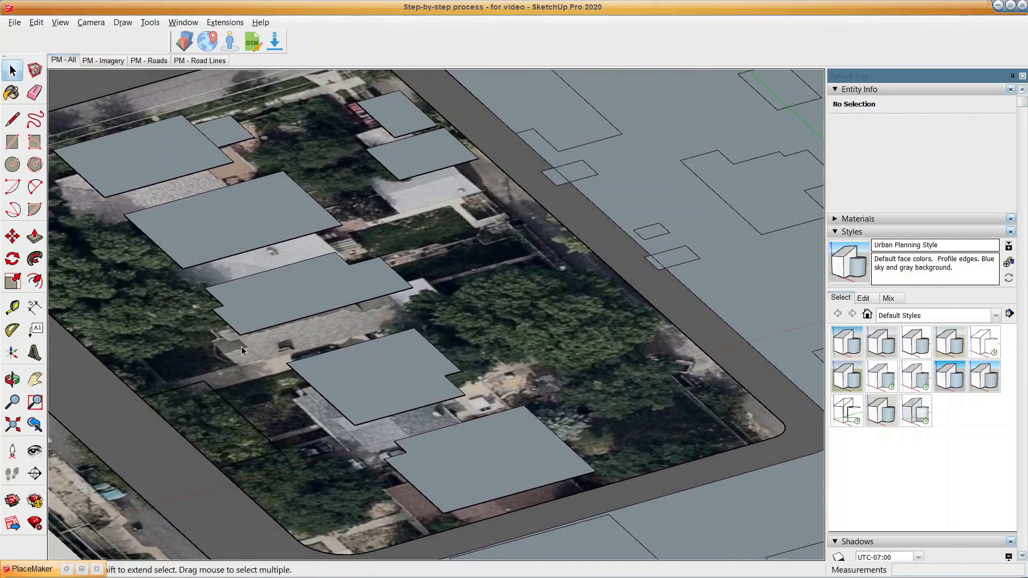
{"action": "middle_click_drag", "start_coordinate": [337, 343], "coordinate": [184, 442]}
Retrace a short segment of the western block's east edge to form its ground face around the houses.
{"action": "scroll", "coordinate": [376, 364], "scroll_direction": "down", "scroll_amount": 2}
{"action": "middle_click_drag", "start_coordinate": [454, 341], "coordinate": [335, 354], "text": "shift"}
{"action": "scroll", "coordinate": [335, 354], "scroll_direction": "down", "scroll_amount": 1}
{"action": "key", "text": "l"}
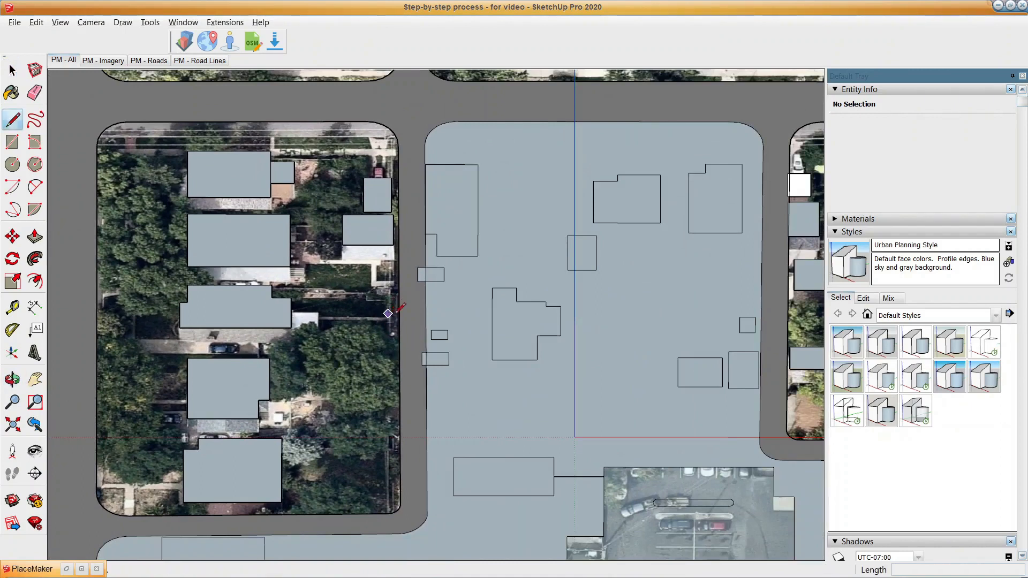
{"action": "left_click", "coordinate": [399, 310]}
{"action": "left_click", "coordinate": [399, 345]}
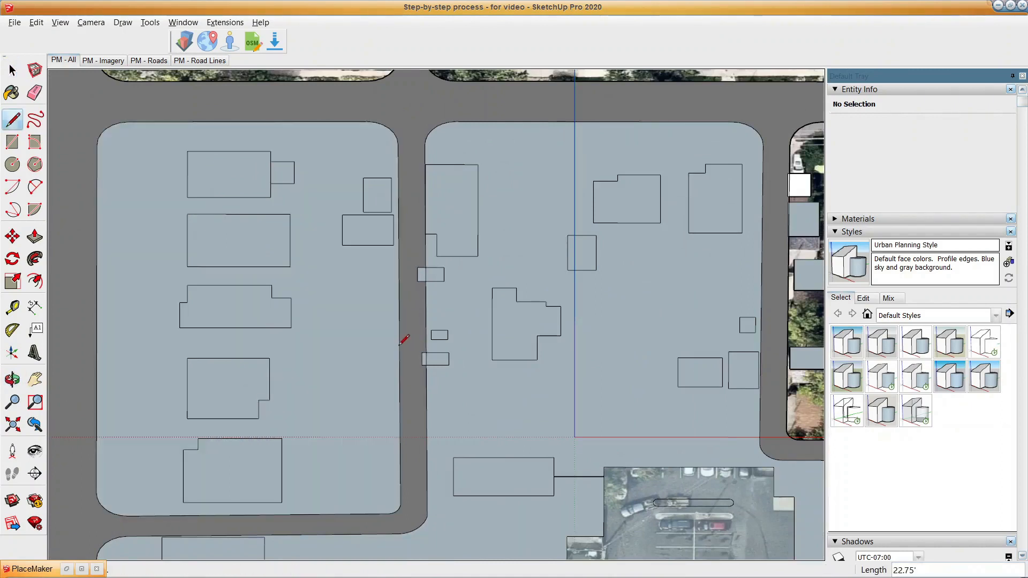
{"action": "key", "text": "space"}
Paint the western and central blocks' ground faces with the Translucent Glass Safety material.
{"action": "scroll", "coordinate": [399, 350], "scroll_direction": "down", "scroll_amount": 1}
{"action": "scroll", "coordinate": [398, 350], "scroll_direction": "down", "scroll_amount": 4}
{"action": "middle_click_drag", "start_coordinate": [398, 376], "coordinate": [448, 273], "text": "shift"}
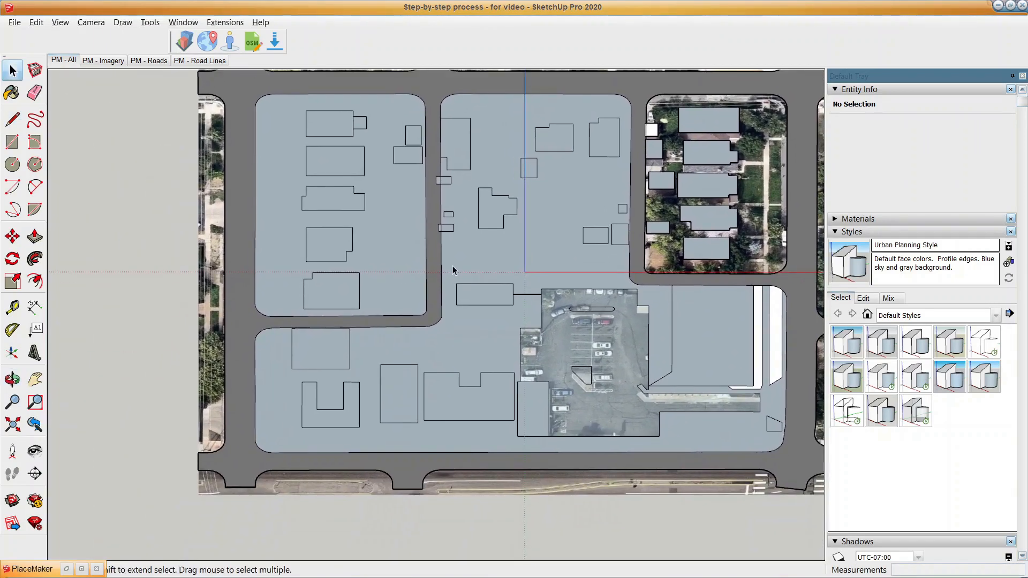
{"action": "key", "text": "b"}
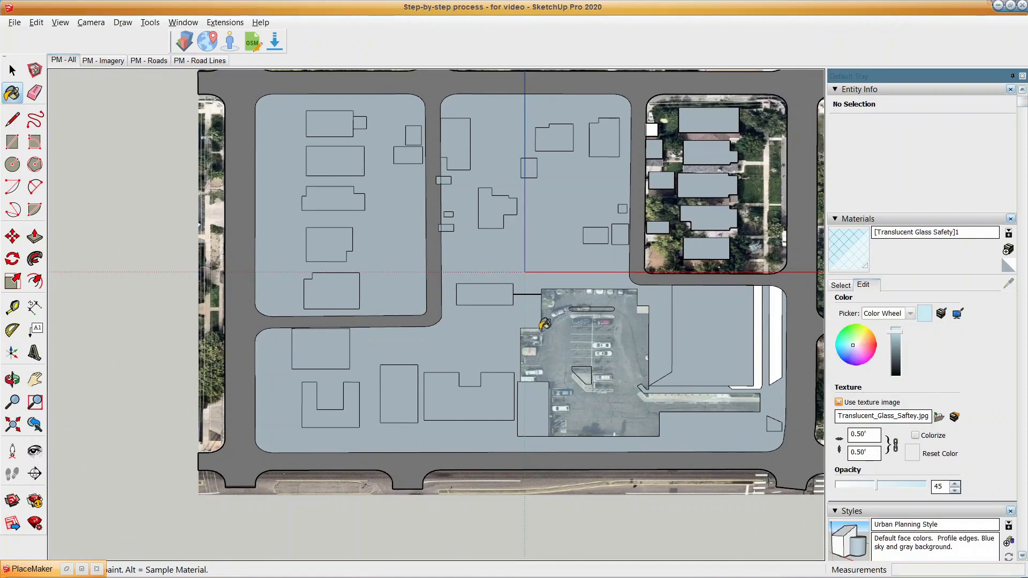
{"action": "left_click", "coordinate": [405, 250]}
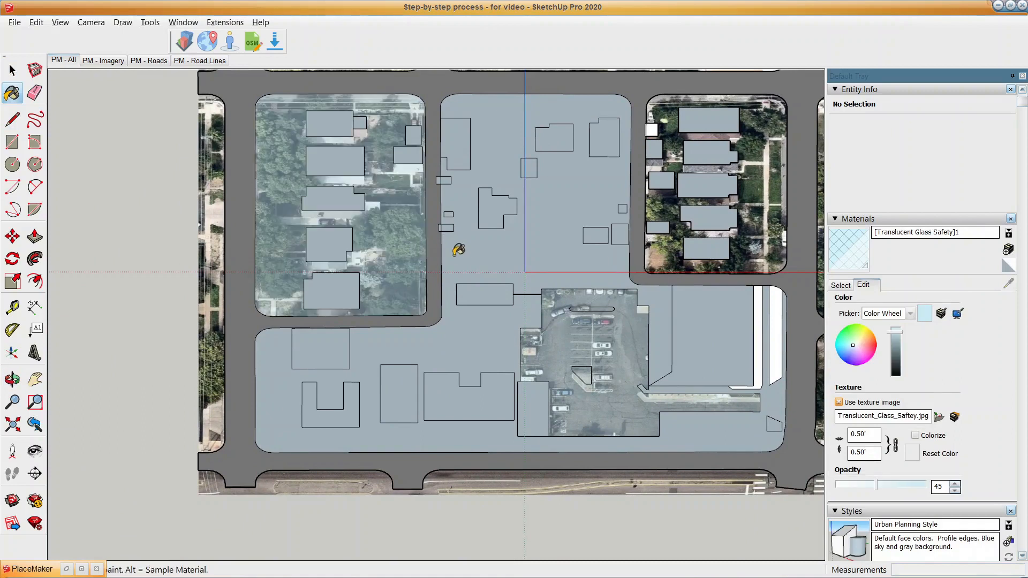
{"action": "left_click", "coordinate": [489, 246]}
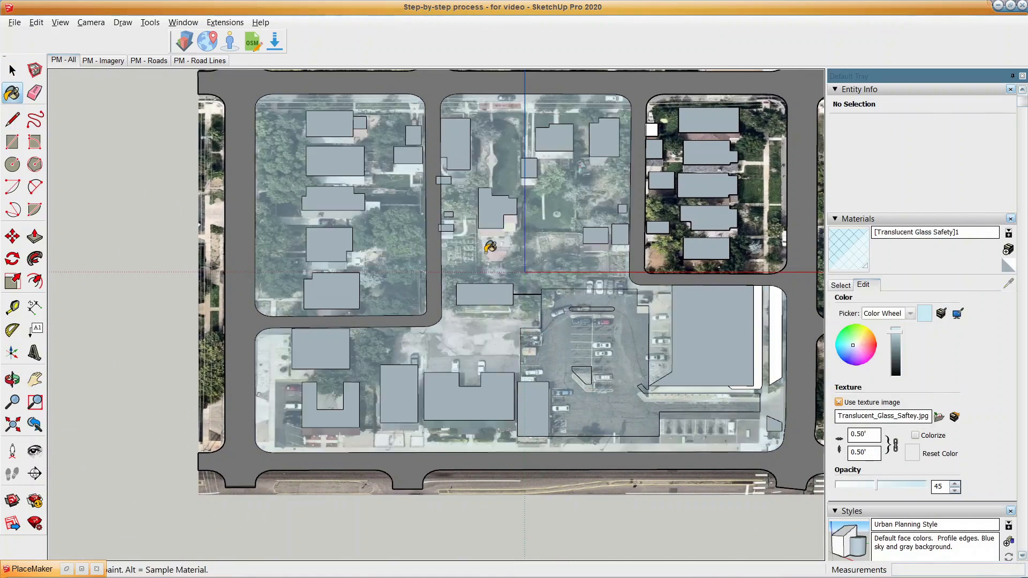
{"action": "key", "text": "space"}
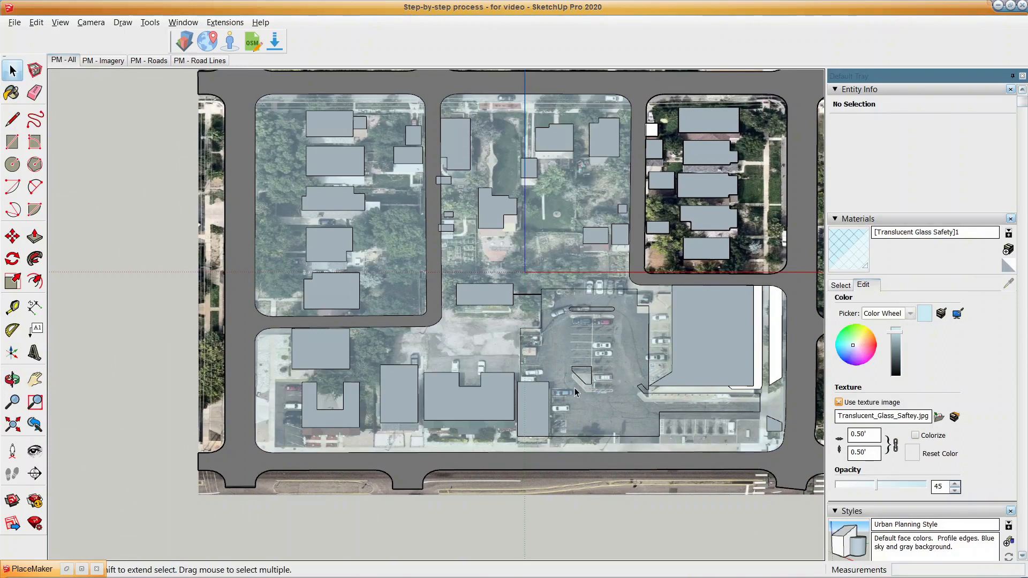
{"action": "scroll", "coordinate": [571, 386], "scroll_direction": "up", "scroll_amount": 2}
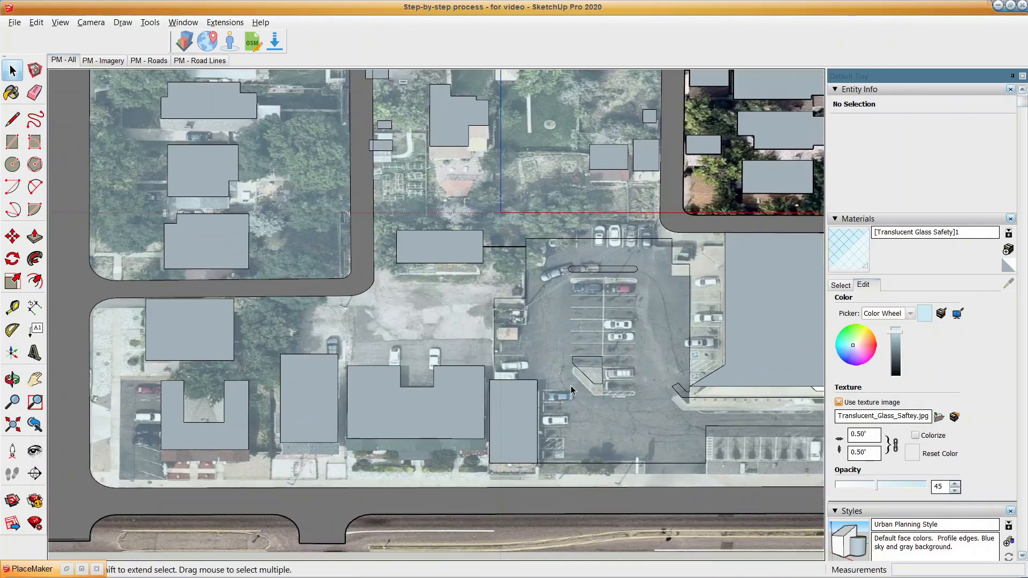
{"action": "scroll", "coordinate": [571, 386], "scroll_direction": "down", "scroll_amount": 4}
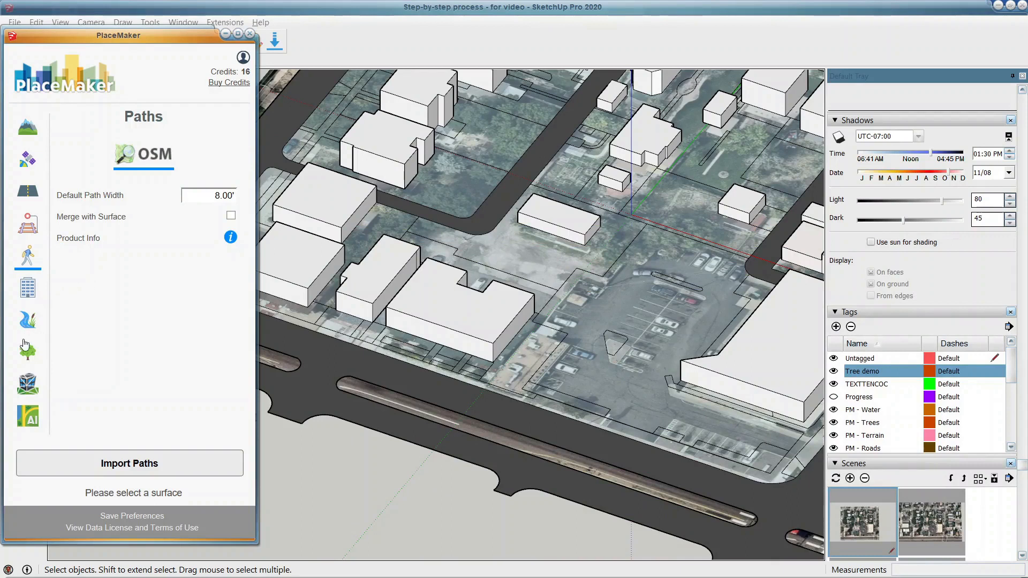
Try to import OSM trees onto the imagery surface with PlaceMaker, and close the import window.
{"action": "left_click", "coordinate": [27, 351]}
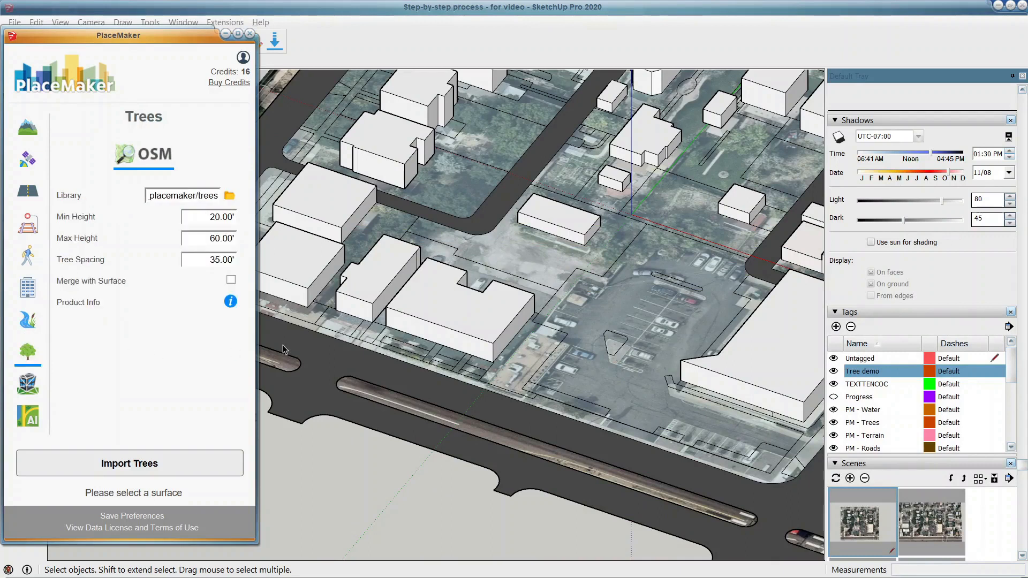
{"action": "left_click", "coordinate": [387, 400]}
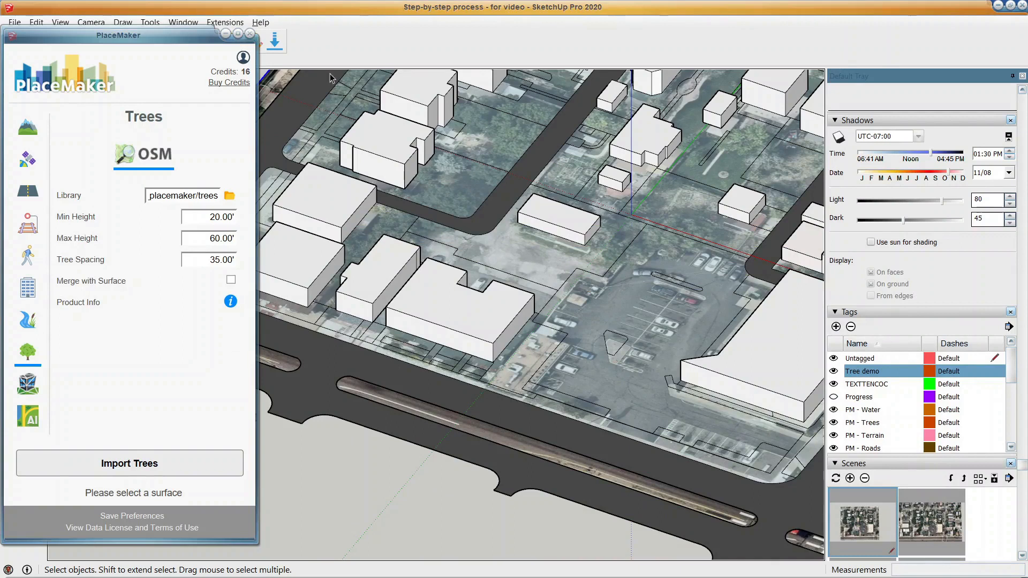
{"action": "scroll", "coordinate": [342, 158], "scroll_direction": "down", "scroll_amount": 3}
{"action": "mouse_move", "coordinate": [343, 158]}
{"action": "middle_mouse_down"}
{"action": "mouse_move", "coordinate": [406, 256]}
{"action": "mouse_move", "coordinate": [346, 174]}
{"action": "middle_mouse_up"}
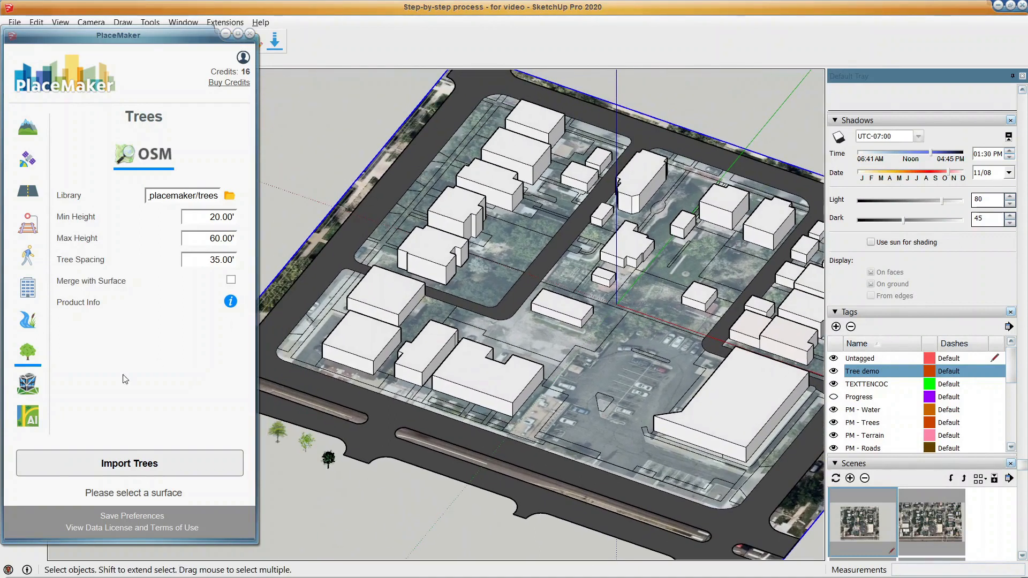
{"action": "left_click", "coordinate": [84, 456]}
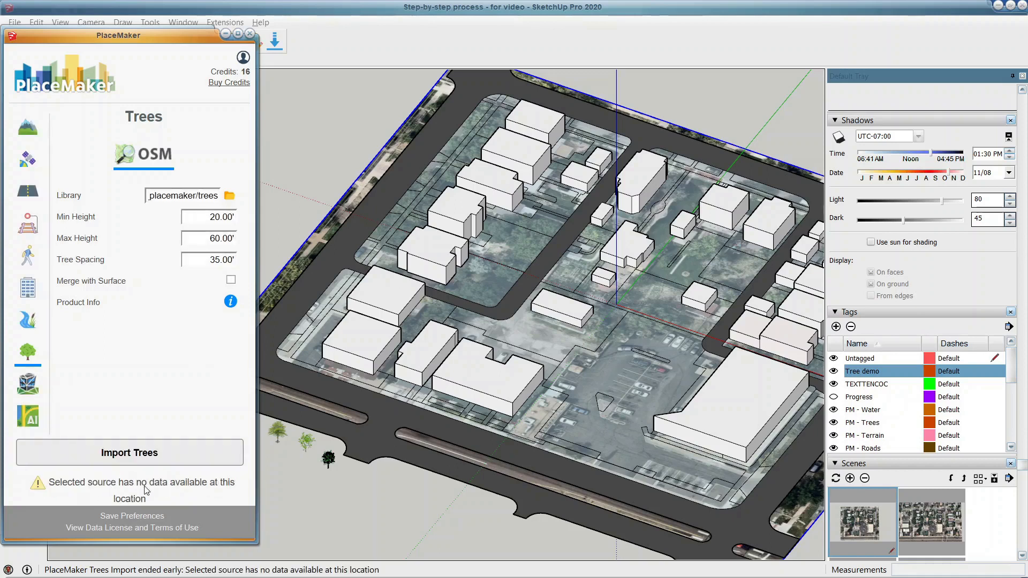
{"action": "left_click", "coordinate": [250, 33]}
{"action": "left_click", "coordinate": [244, 204]}
{"action": "middle_click_drag", "start_coordinate": [435, 241], "coordinate": [387, 243], "text": "shift"}
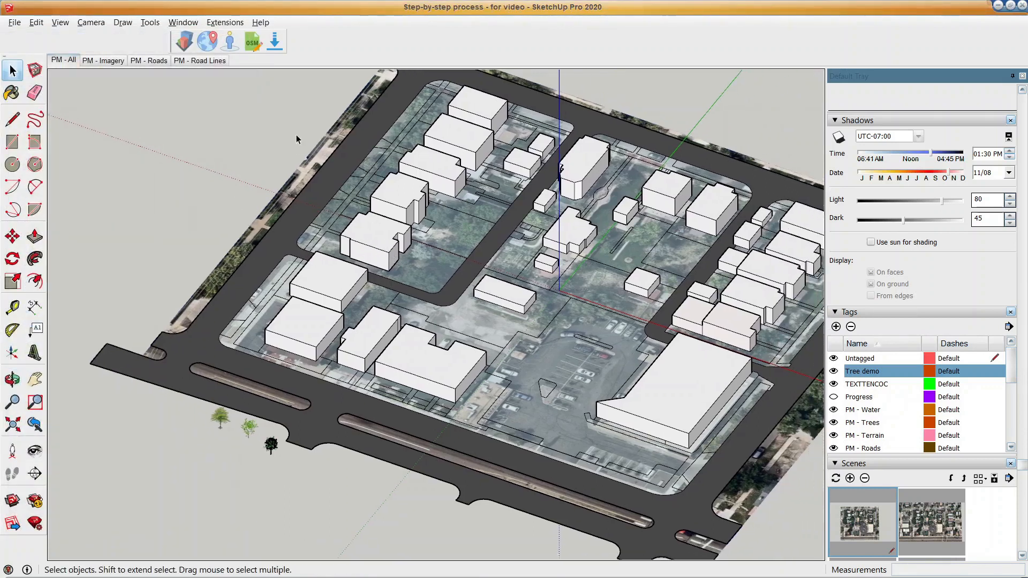
Search the 3D Warehouse models for "tree" and view the details of the first result, "trees".
{"action": "left_click", "coordinate": [182, 22]}
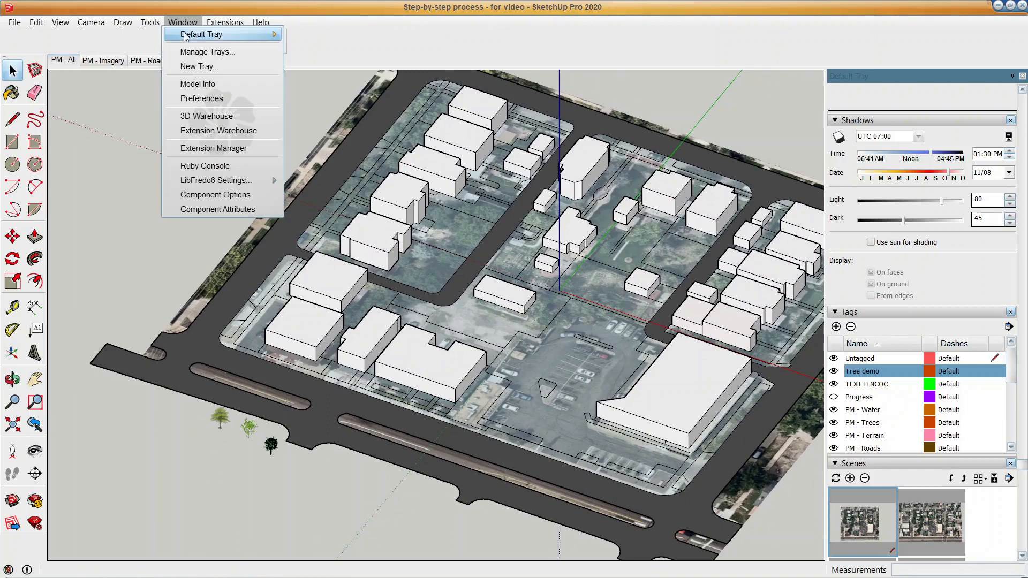
{"action": "left_click", "coordinate": [193, 116]}
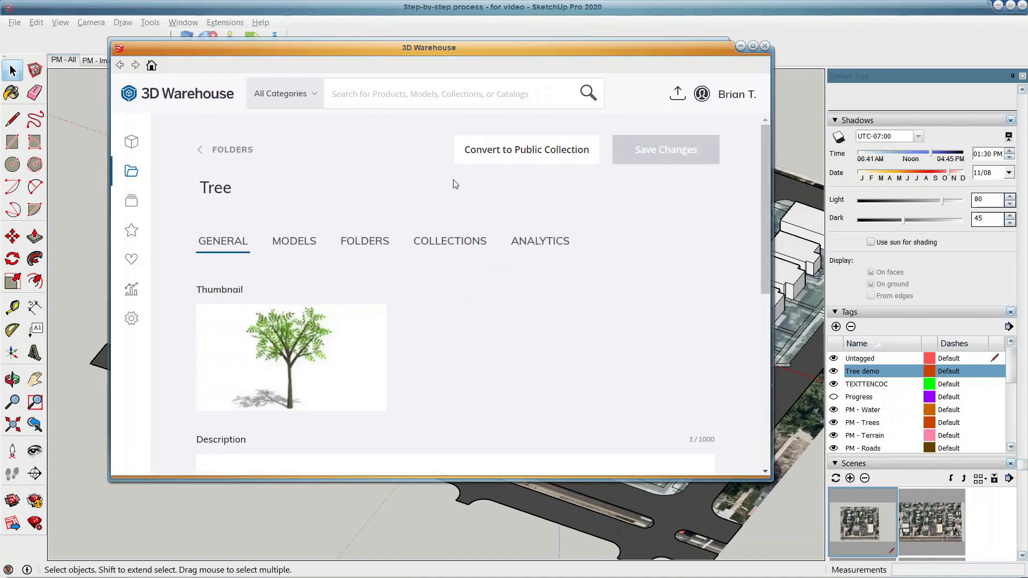
{"action": "left_click", "coordinate": [367, 92]}
{"action": "type", "text": "tree"}
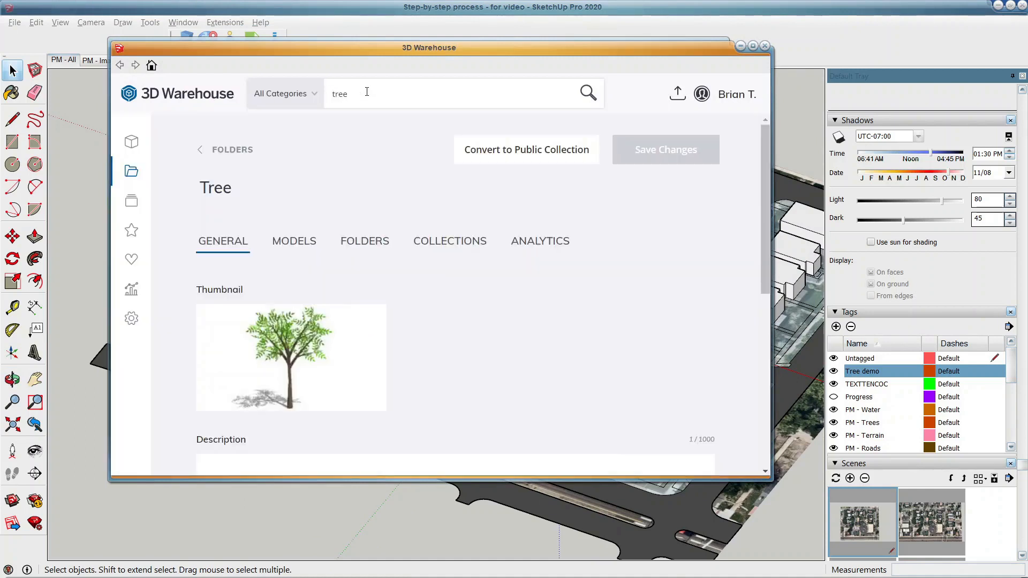
{"action": "key", "text": "Return"}
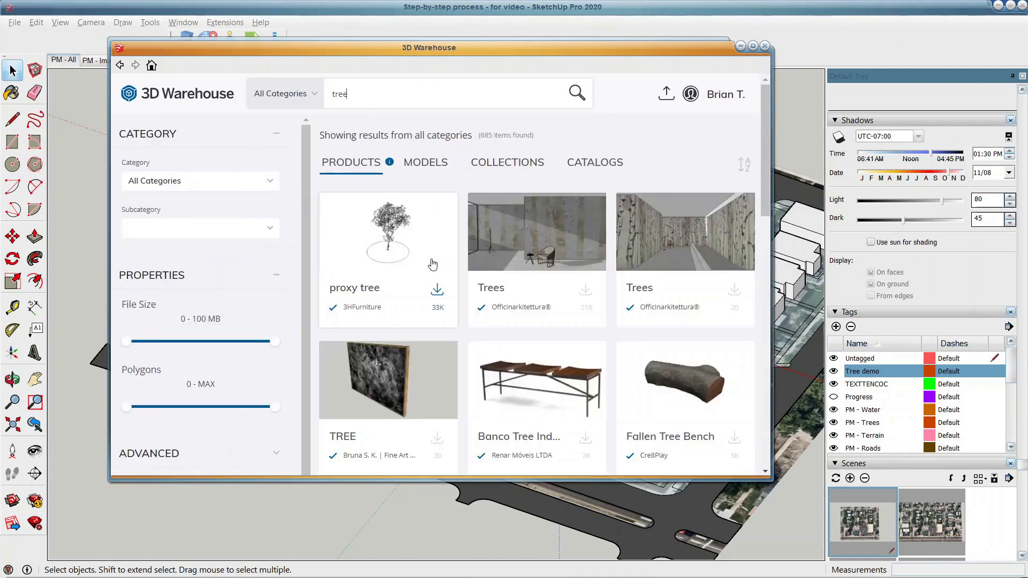
{"action": "left_click", "coordinate": [426, 169]}
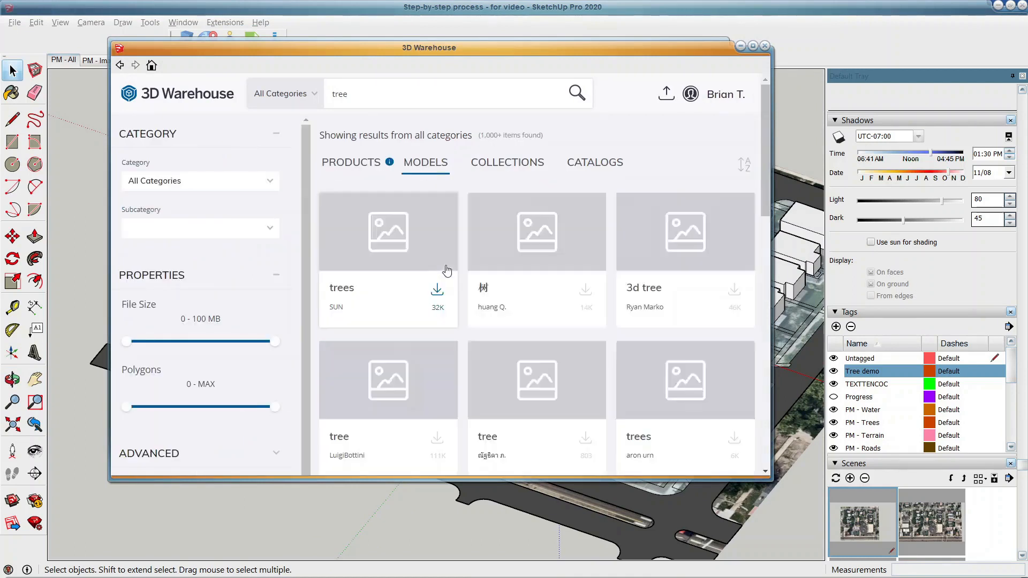
{"action": "left_click", "coordinate": [413, 231]}
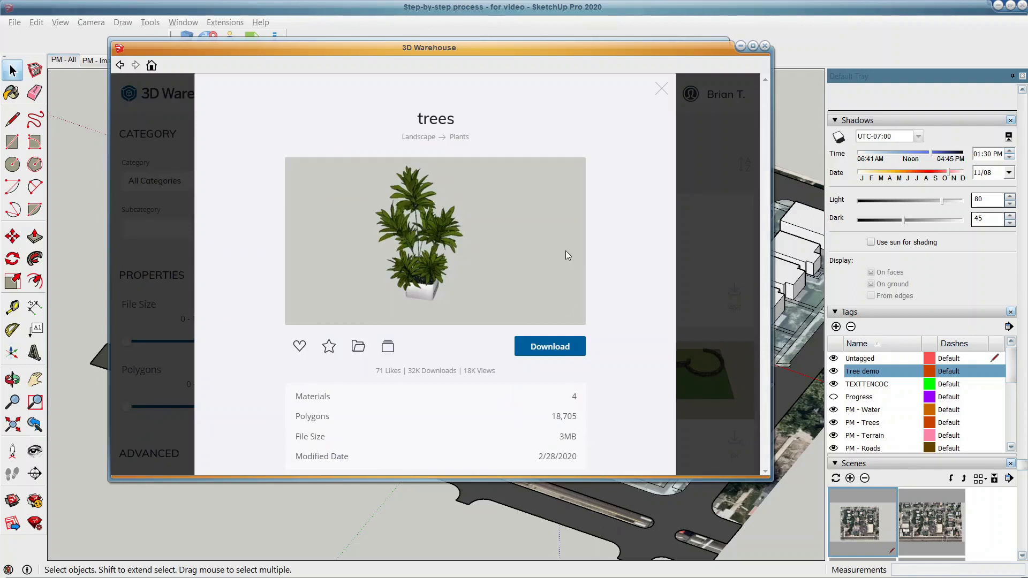
{"action": "left_click", "coordinate": [662, 89]}
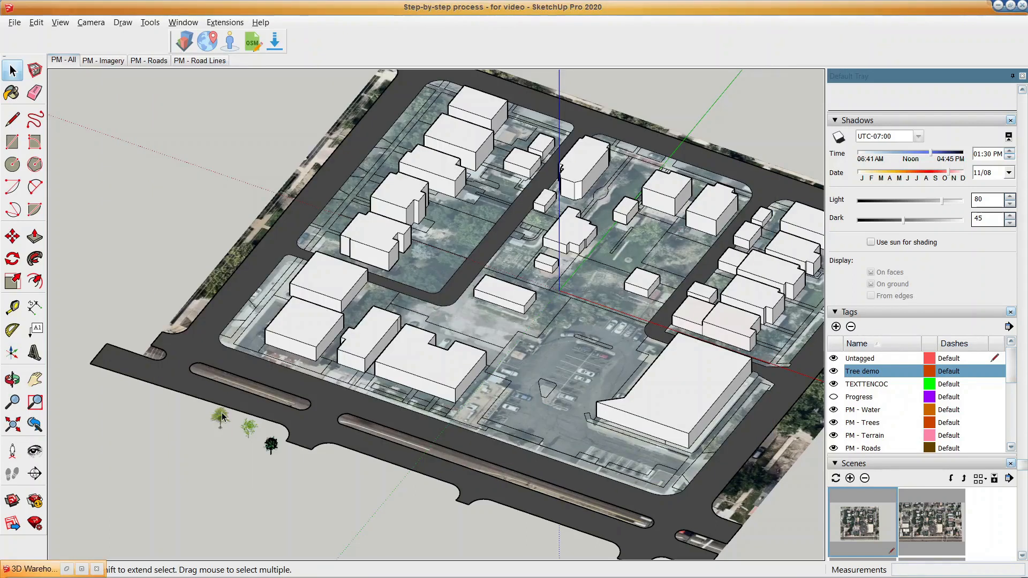
Hide and show the Tree demo tag again to check the three sample trees south of the main road.
{"action": "left_click", "coordinate": [214, 427]}
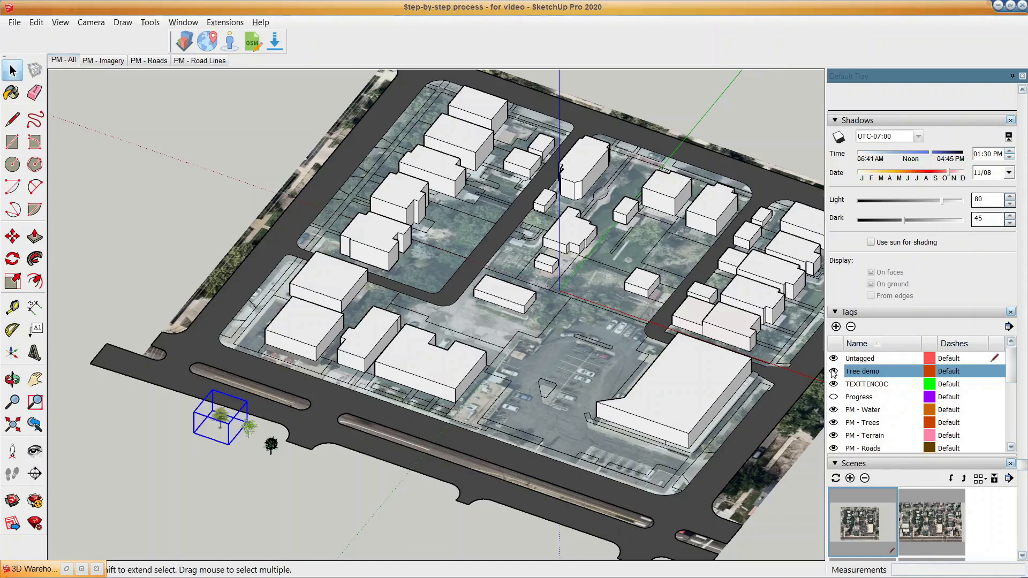
{"action": "scroll", "coordinate": [311, 476], "scroll_direction": "up", "scroll_amount": 6}
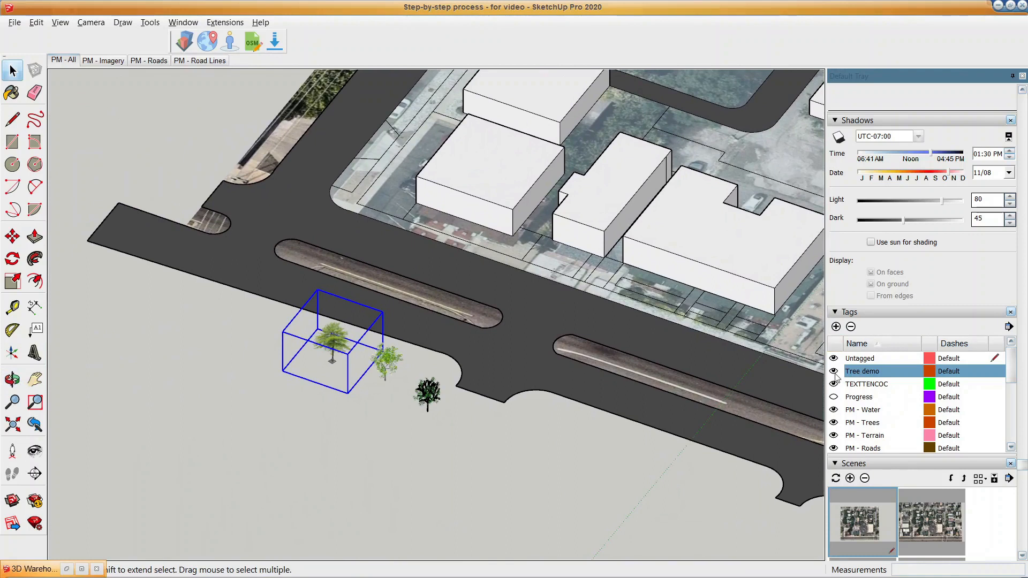
{"action": "left_click", "coordinate": [833, 372]}
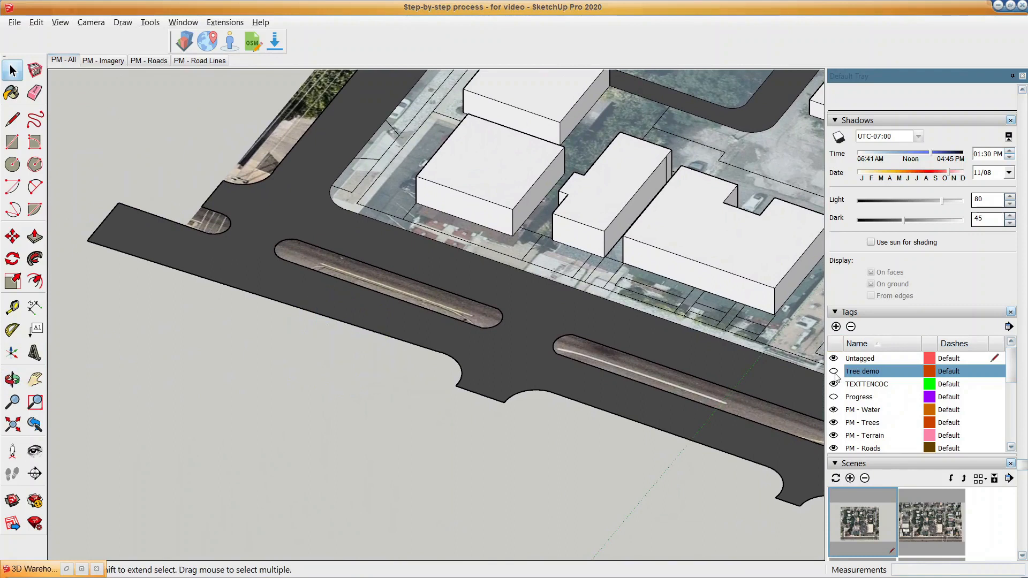
{"action": "left_click", "coordinate": [834, 372]}
{"action": "scroll", "coordinate": [439, 391], "scroll_direction": "down", "scroll_amount": 2}
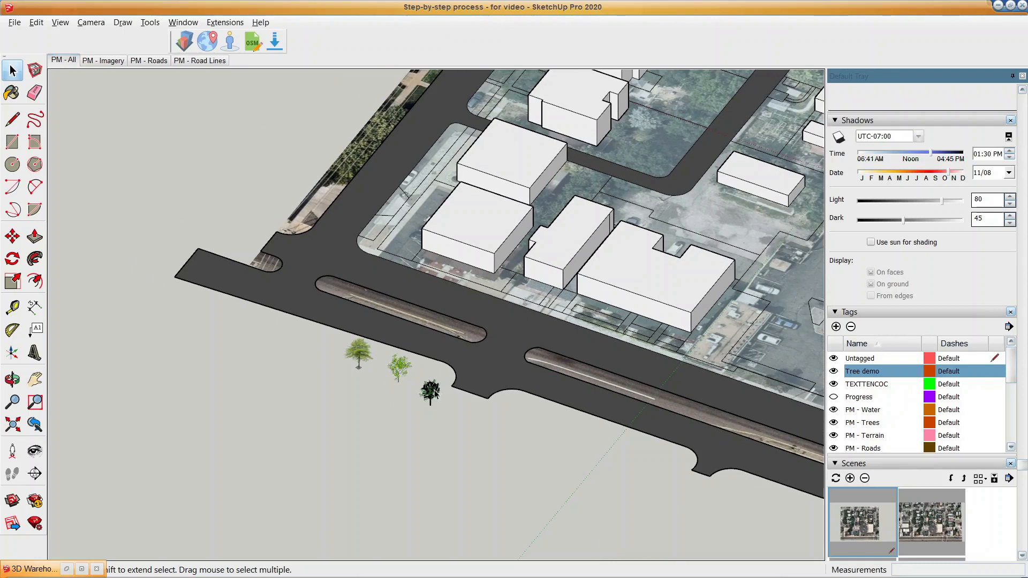
{"action": "scroll", "coordinate": [436, 392], "scroll_direction": "down", "scroll_amount": 2}
{"action": "middle_click_drag", "start_coordinate": [453, 378], "coordinate": [271, 366], "text": "shift"}
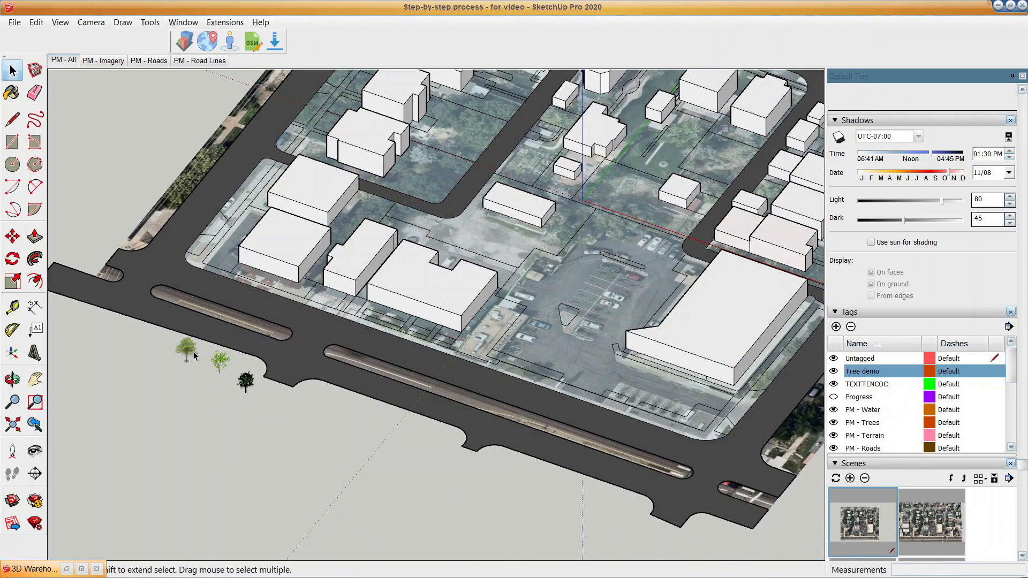
Examine the three sample trees south of the main road from directly above and from an oblique angle.
{"action": "scroll", "coordinate": [181, 337], "scroll_direction": "up", "scroll_amount": 3}
{"action": "middle_click_drag", "start_coordinate": [198, 306], "coordinate": [250, 264], "text": "shift"}
{"action": "middle_click_drag", "start_coordinate": [342, 347], "coordinate": [352, 455]}
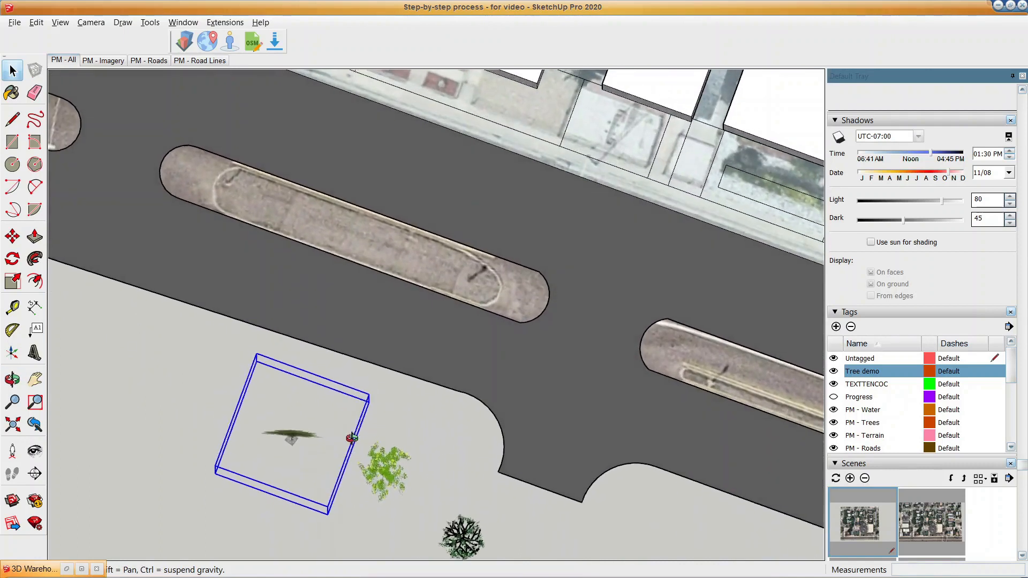
{"action": "middle_click_drag", "start_coordinate": [328, 396], "coordinate": [345, 153]}
{"action": "left_click", "coordinate": [382, 440]}
{"action": "middle_click_drag", "start_coordinate": [399, 386], "coordinate": [347, 345]}
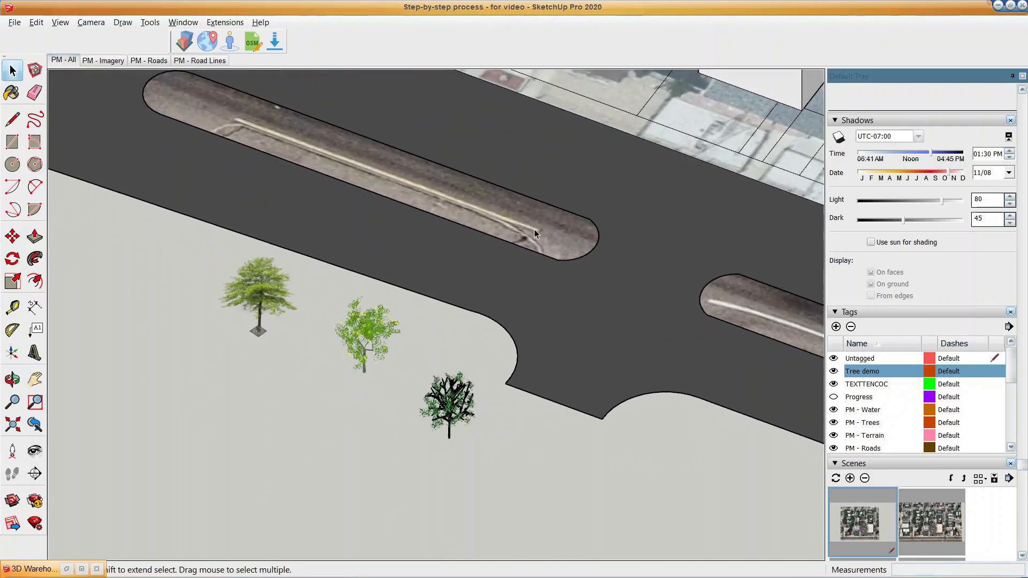
Turn on shadows to compare those cast by the three sample trees, and hide the Tree demo tag.
{"action": "left_click", "coordinate": [839, 137]}
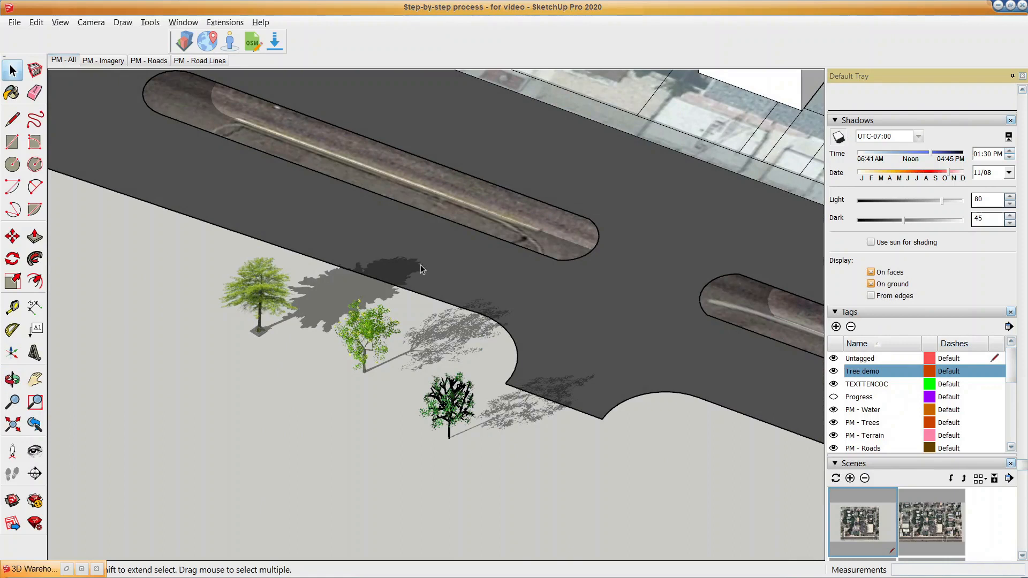
{"action": "mouse_move", "coordinate": [420, 269]}
{"action": "middle_mouse_down"}
{"action": "mouse_move", "coordinate": [422, 250]}
{"action": "mouse_move", "coordinate": [423, 260]}
{"action": "middle_mouse_up"}
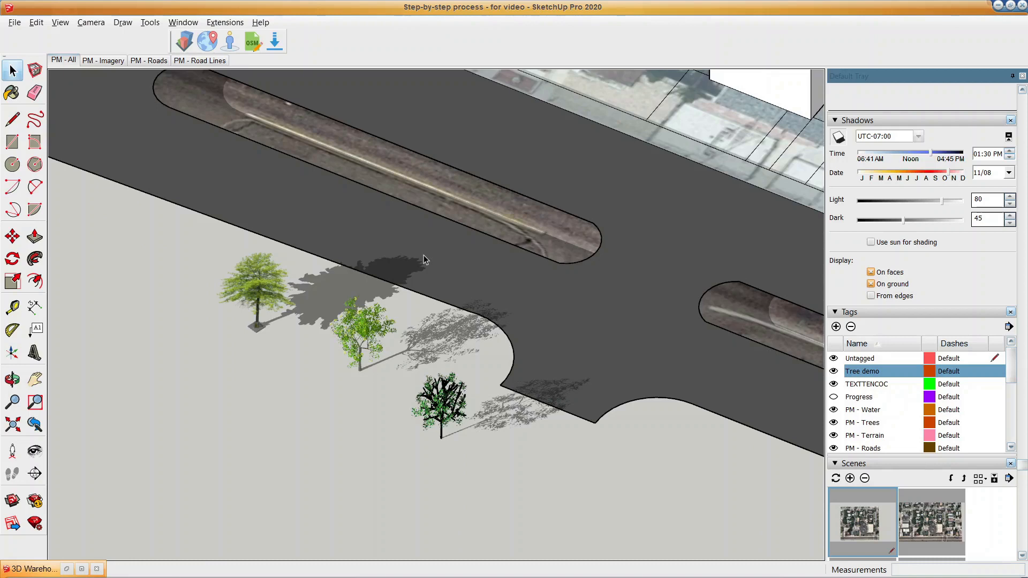
{"action": "middle_click_drag", "start_coordinate": [423, 255], "coordinate": [396, 297]}
{"action": "key", "text": "space"}
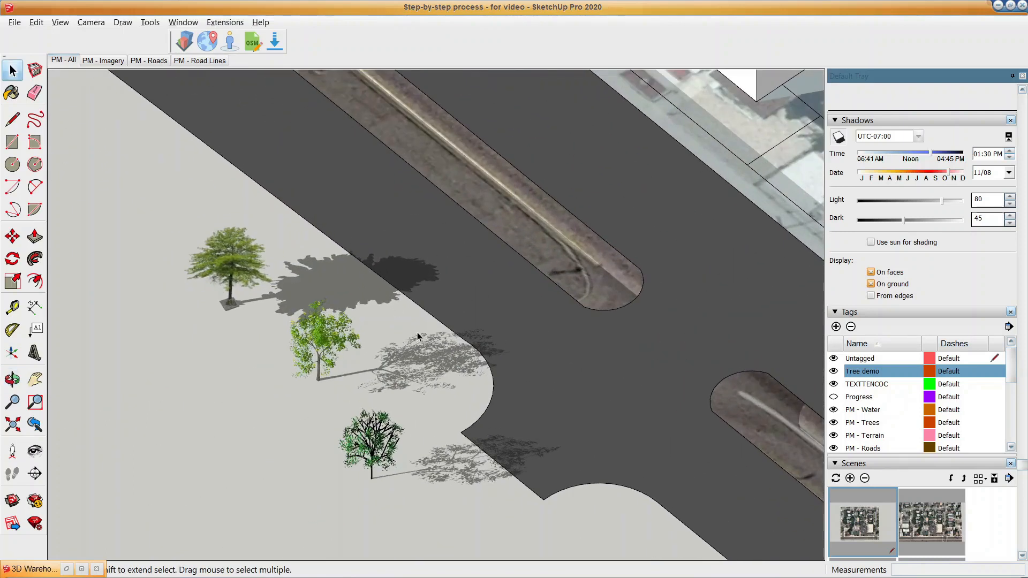
{"action": "left_click", "coordinate": [834, 372]}
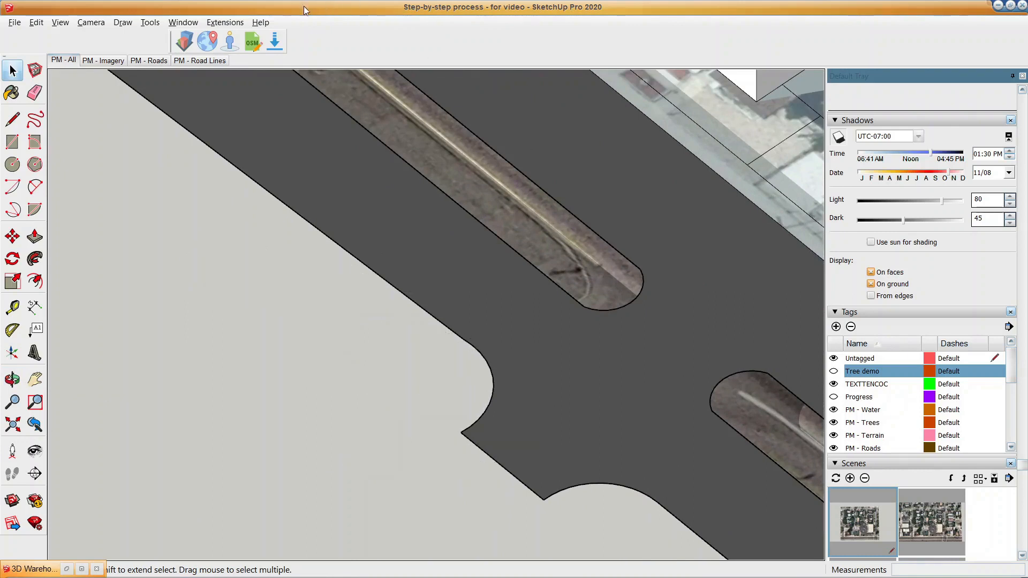
Search the 3D Warehouse for "tree" and look through the model, collection and catalog results.
{"action": "left_click", "coordinate": [182, 22]}
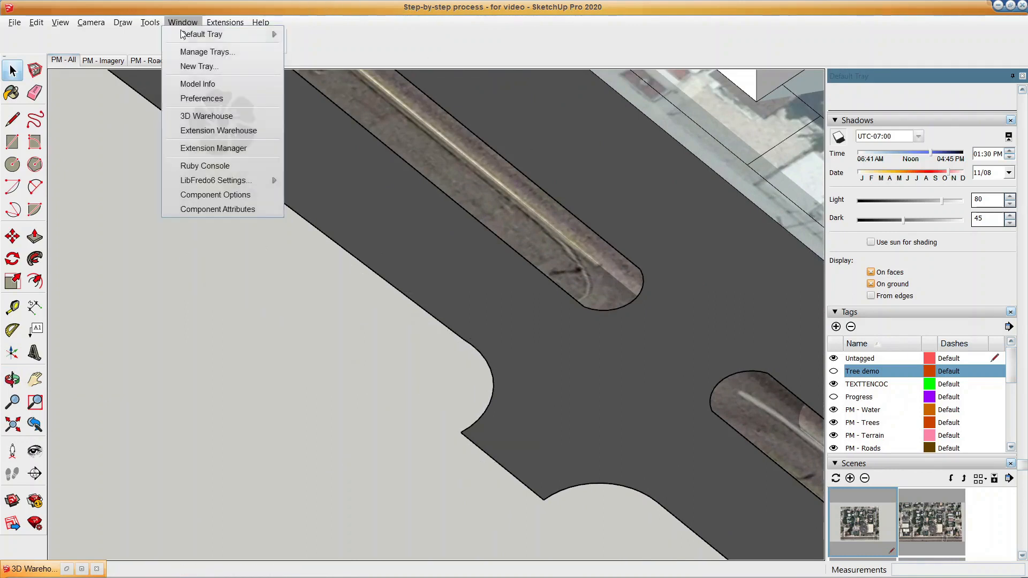
{"action": "left_click", "coordinate": [203, 116]}
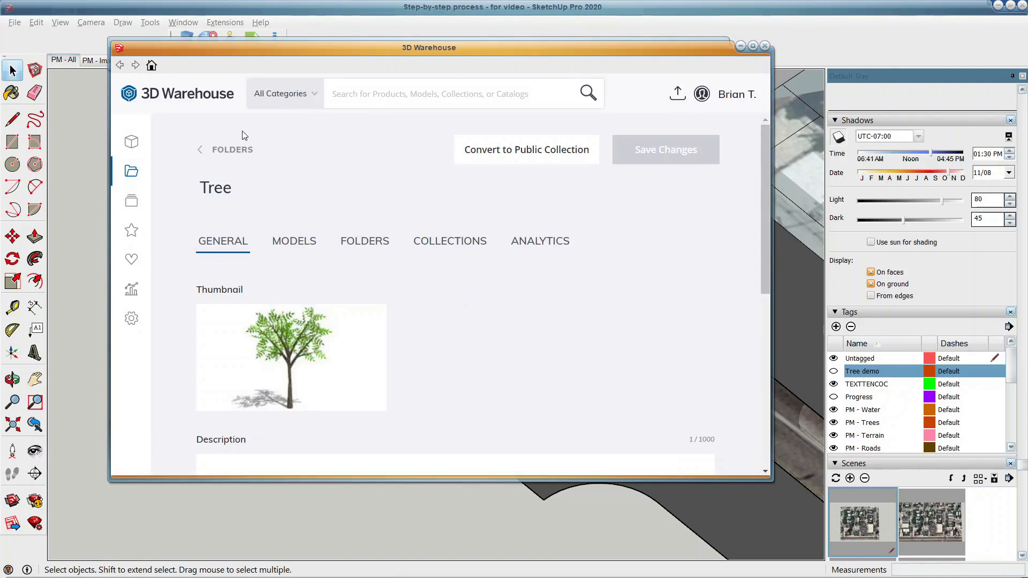
{"action": "type", "text": "tree"}
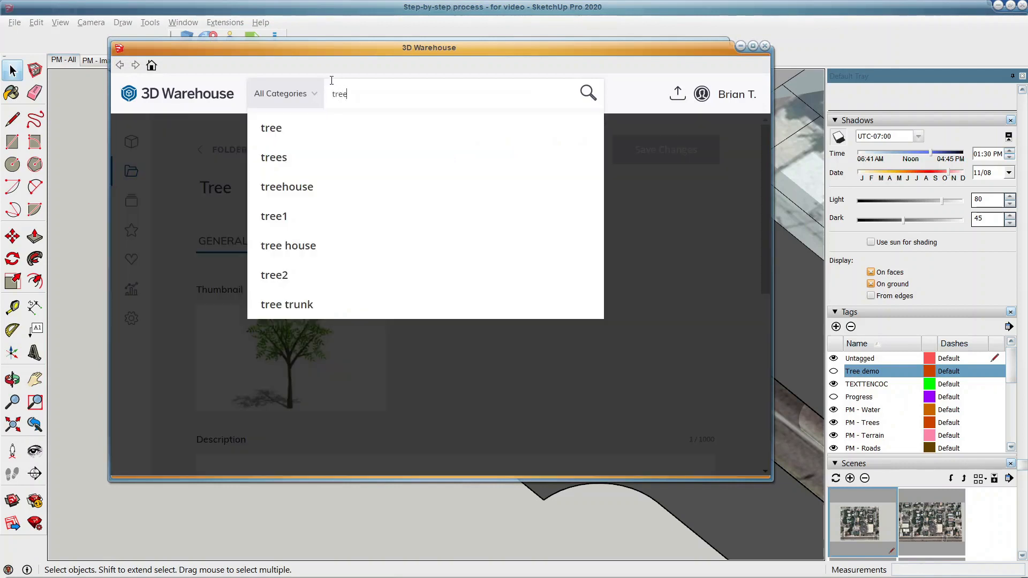
{"action": "left_click", "coordinate": [337, 128]}
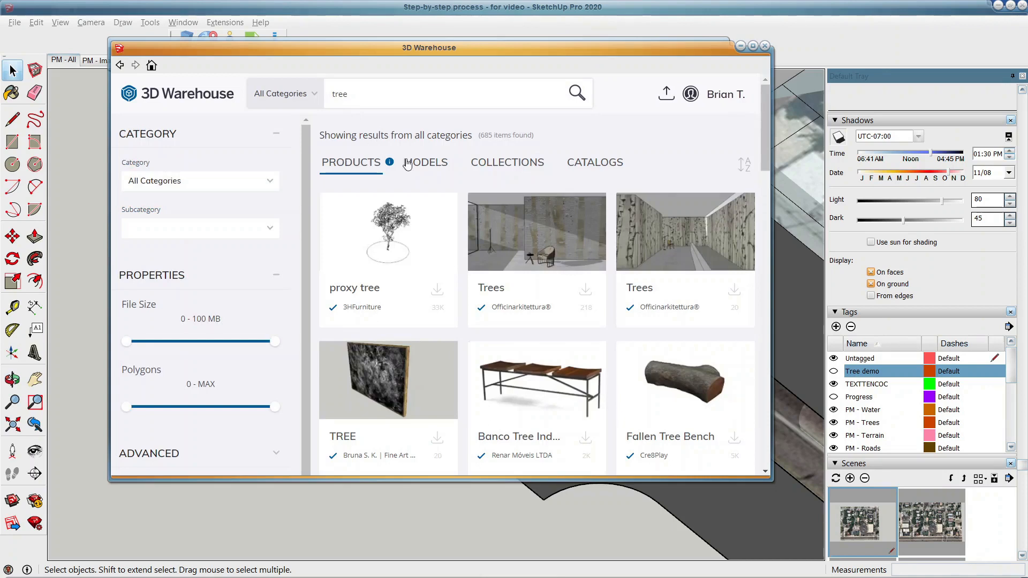
{"action": "left_click", "coordinate": [435, 163]}
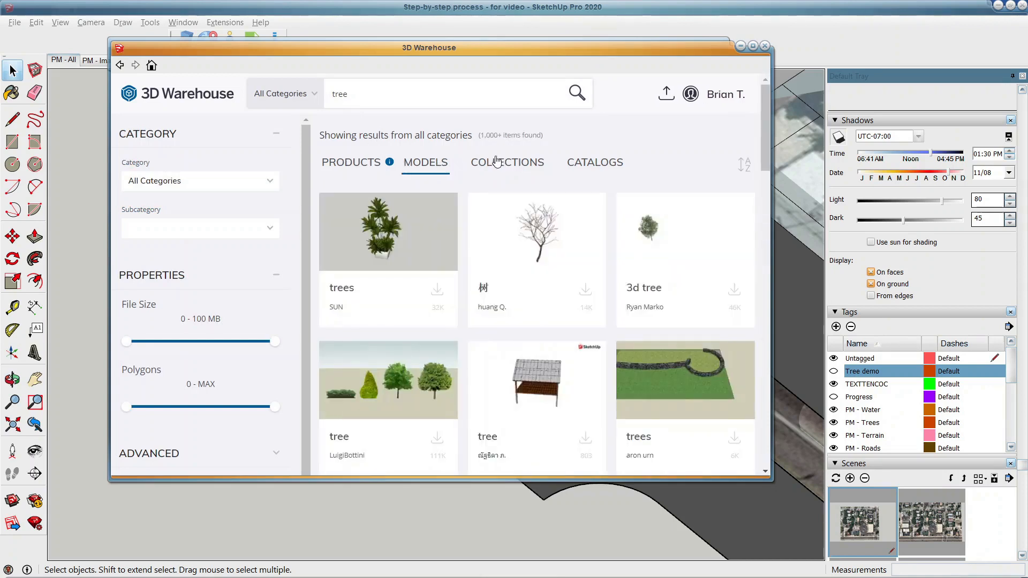
{"action": "left_click", "coordinate": [509, 165]}
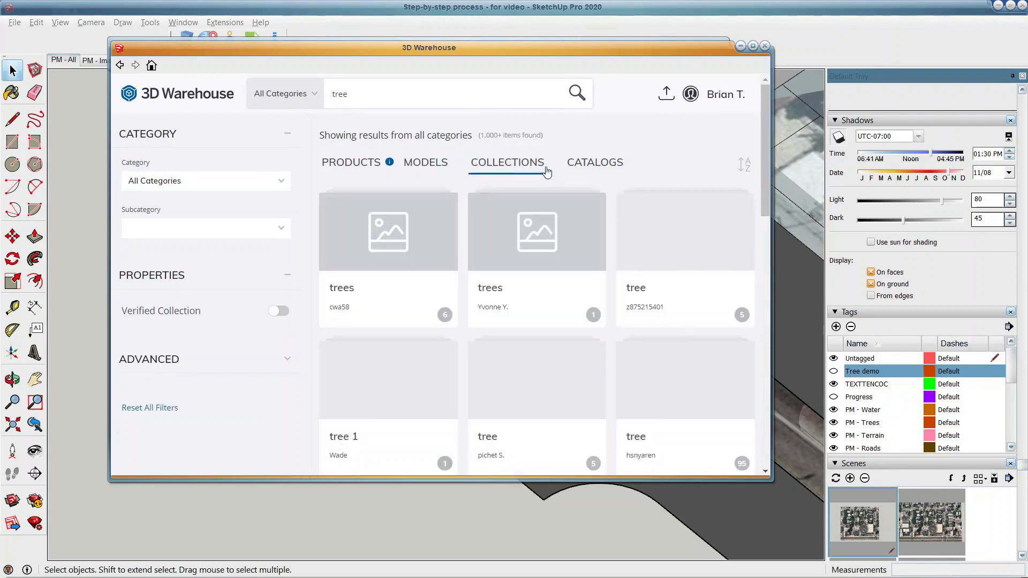
{"action": "left_click", "coordinate": [594, 163]}
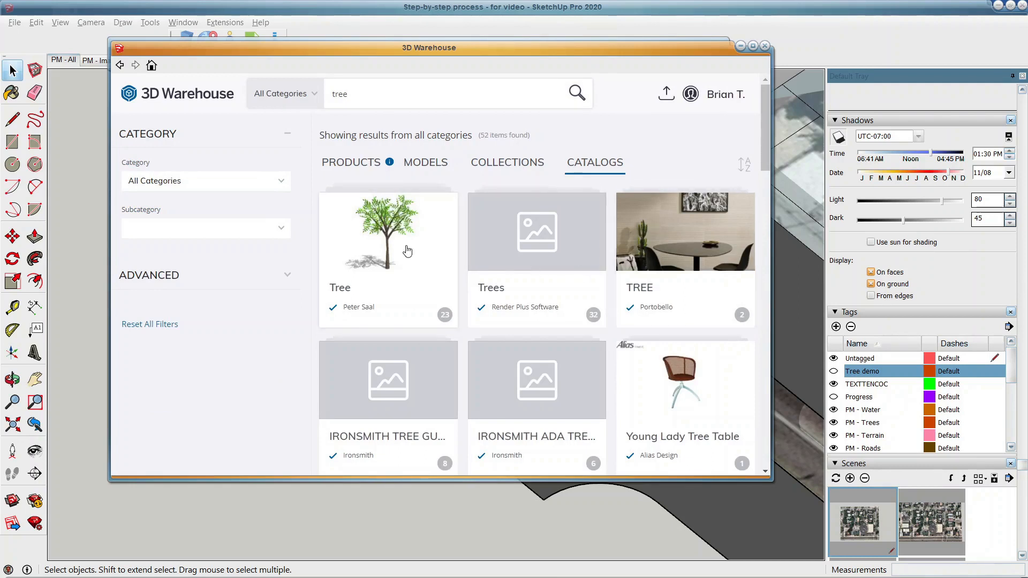
Open the first catalog result, "Tree", and browse its tree models down to the end.
{"action": "left_click", "coordinate": [366, 232]}
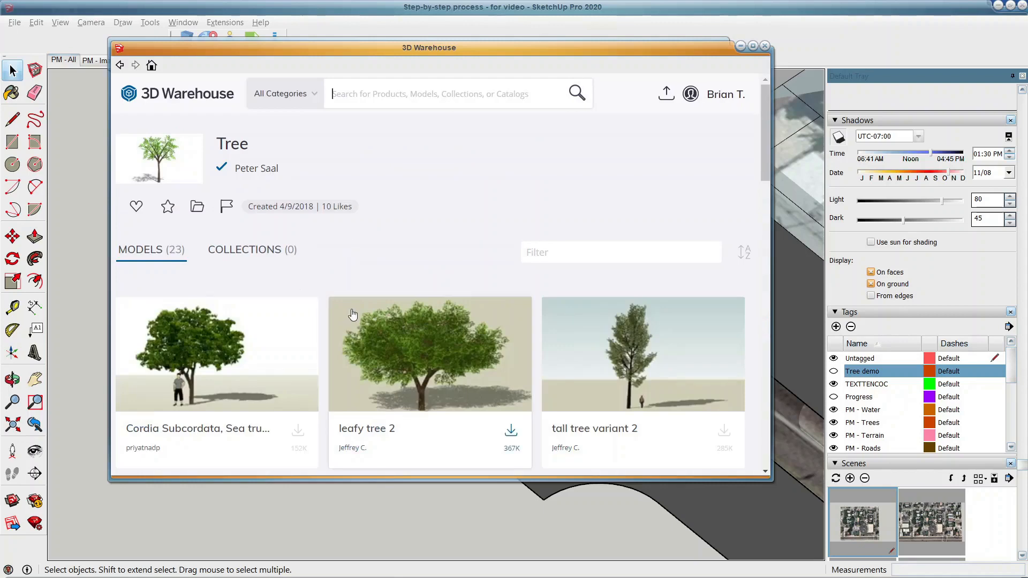
{"action": "scroll", "coordinate": [351, 313], "scroll_direction": "down", "scroll_amount": 7}
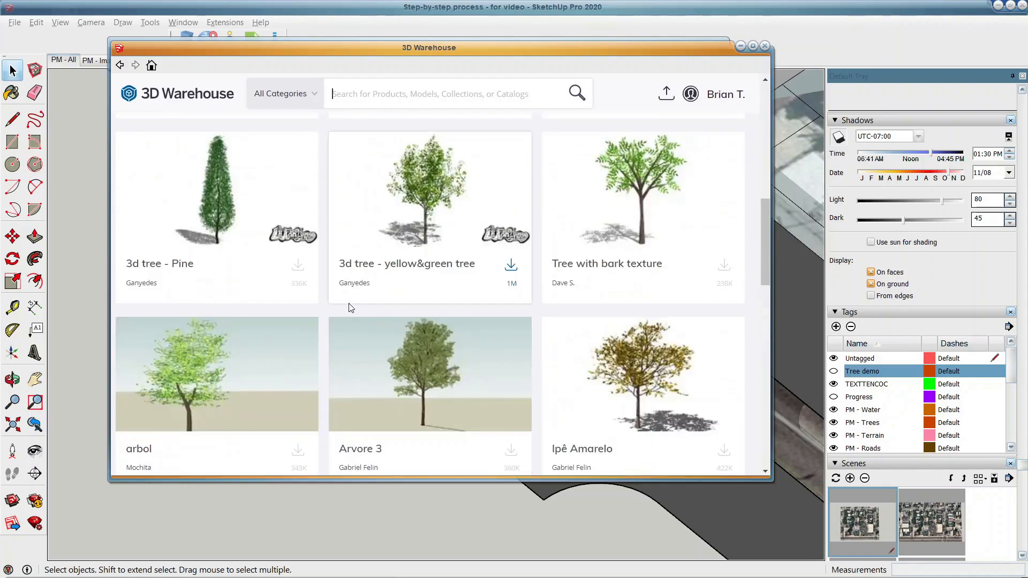
{"action": "scroll", "coordinate": [335, 293], "scroll_direction": "down", "scroll_amount": 5}
{"action": "scroll", "coordinate": [339, 287], "scroll_direction": "up", "scroll_amount": 4}
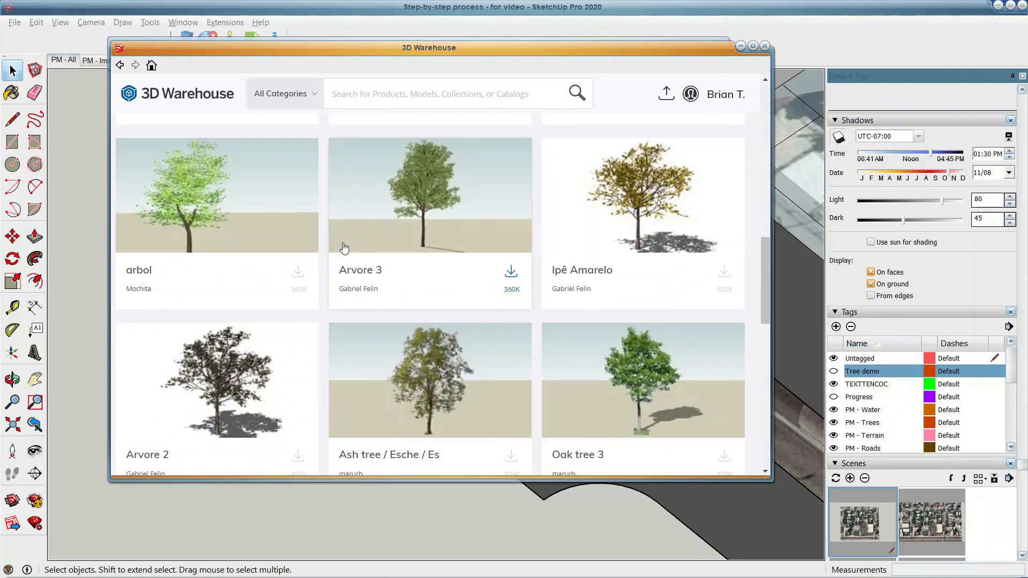
{"action": "scroll", "coordinate": [345, 247], "scroll_direction": "down", "scroll_amount": 3}
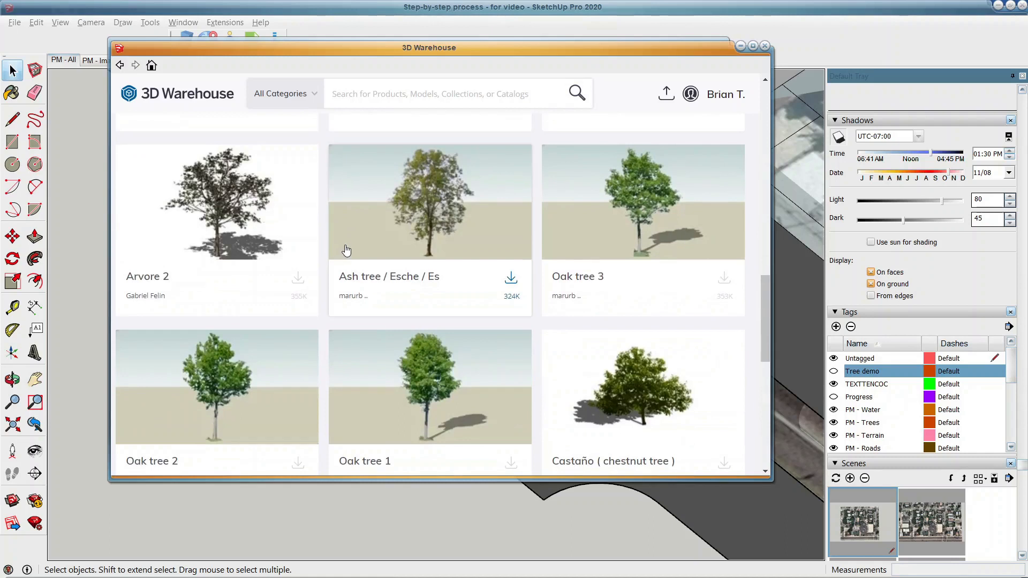
{"action": "scroll", "coordinate": [347, 249], "scroll_direction": "down", "scroll_amount": 6}
Save the middle "tree" model in the catalog's last row to the Tree folder and close its details.
{"action": "left_click", "coordinate": [381, 289]}
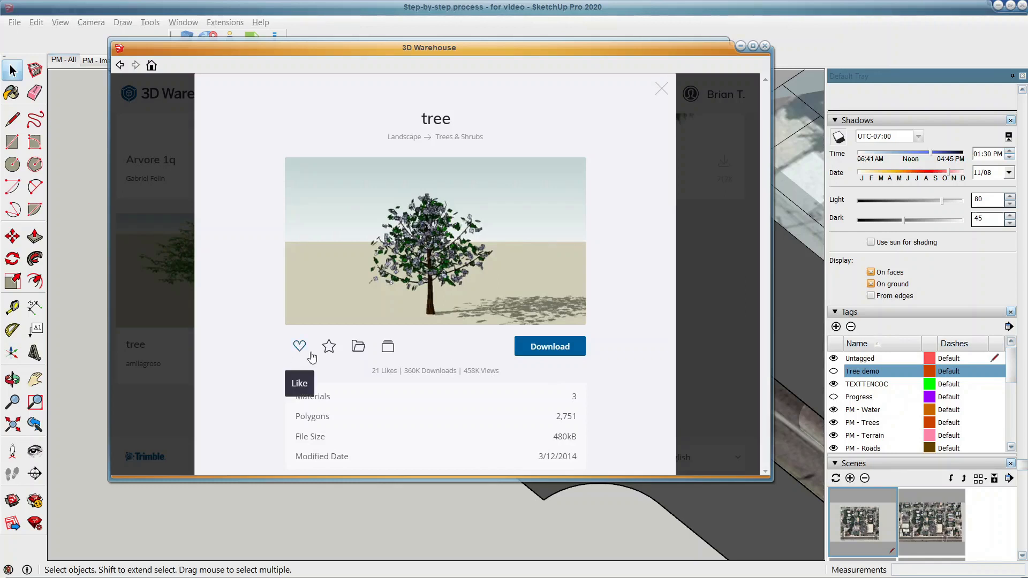
{"action": "left_click", "coordinate": [356, 349]}
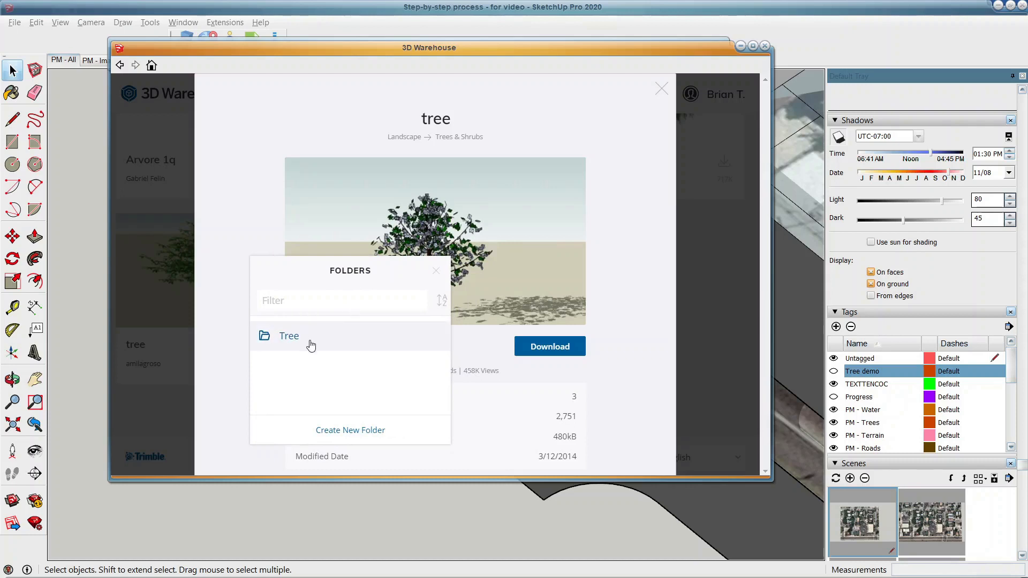
{"action": "left_click", "coordinate": [290, 337]}
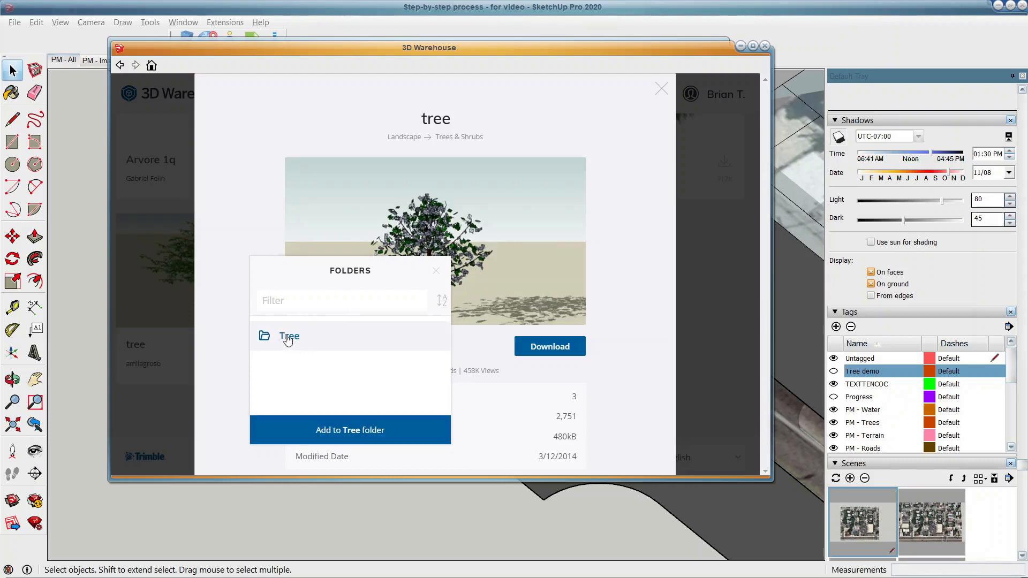
{"action": "left_click", "coordinate": [312, 439]}
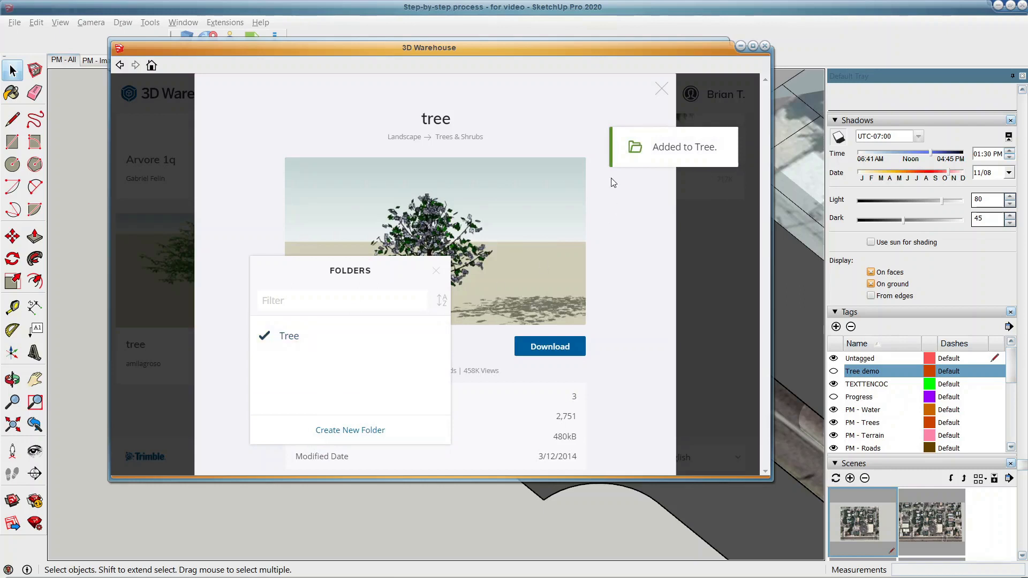
{"action": "left_click", "coordinate": [662, 89]}
Open the Tree folder in the account's own content and view the saved "tree" model's page.
{"action": "left_click", "coordinate": [690, 94]}
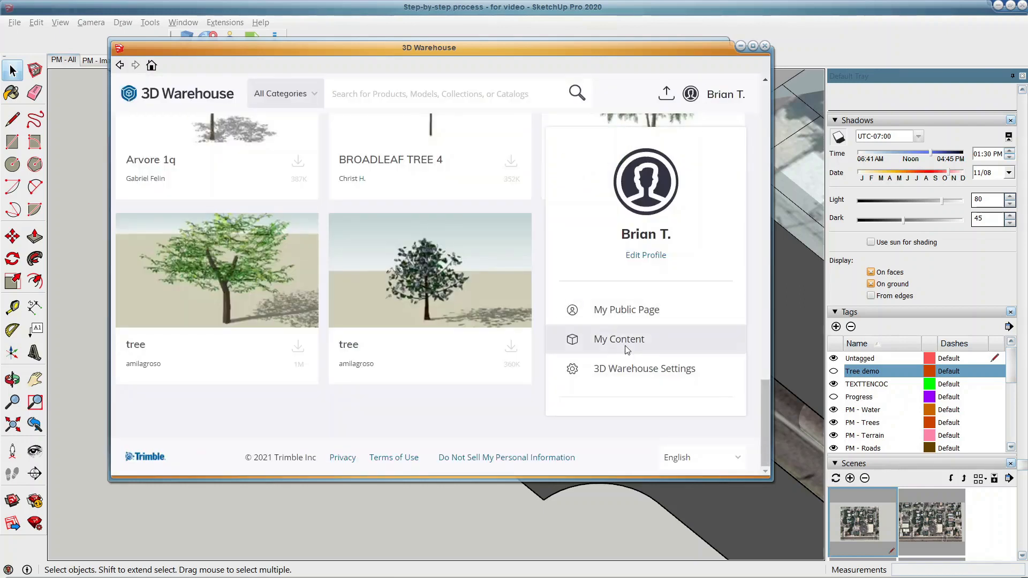
{"action": "left_click", "coordinate": [604, 339]}
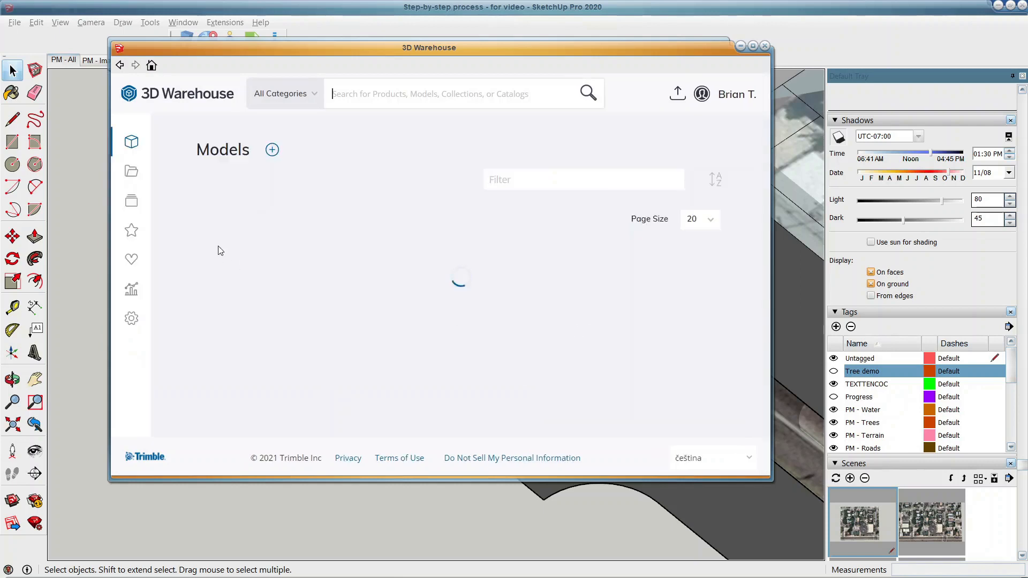
{"action": "left_click", "coordinate": [128, 171]}
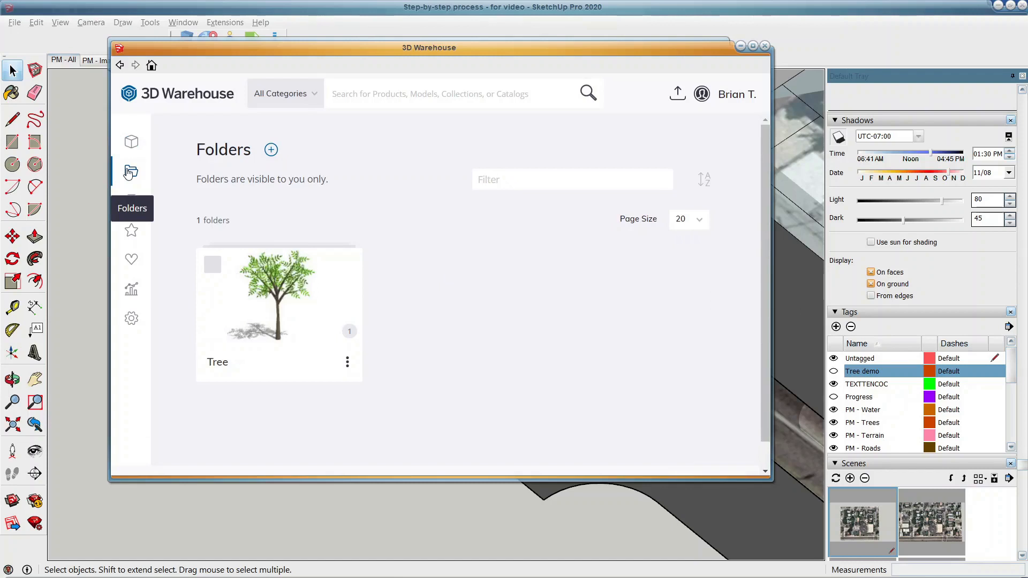
{"action": "left_click", "coordinate": [270, 289]}
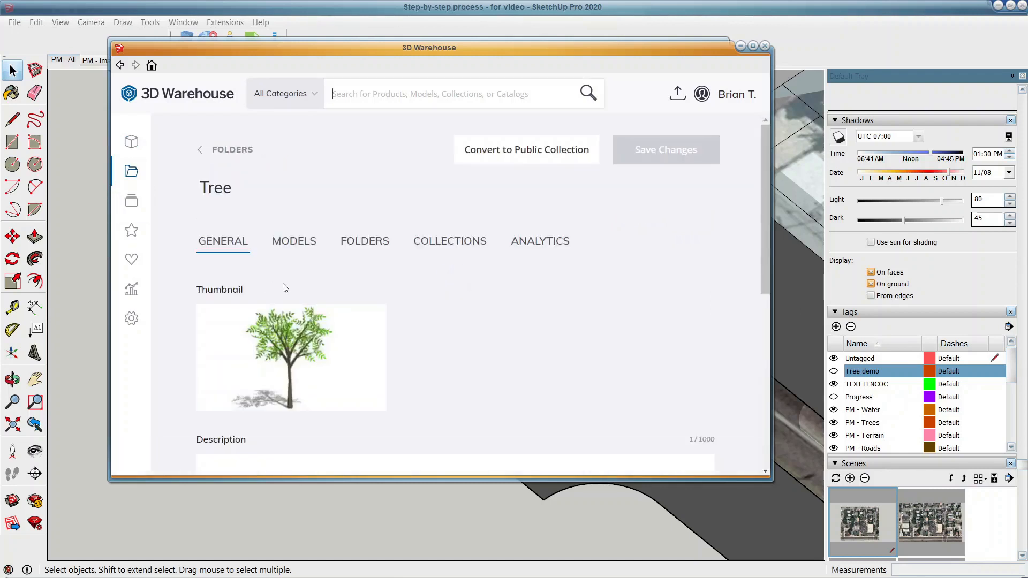
{"action": "left_click", "coordinate": [286, 248]}
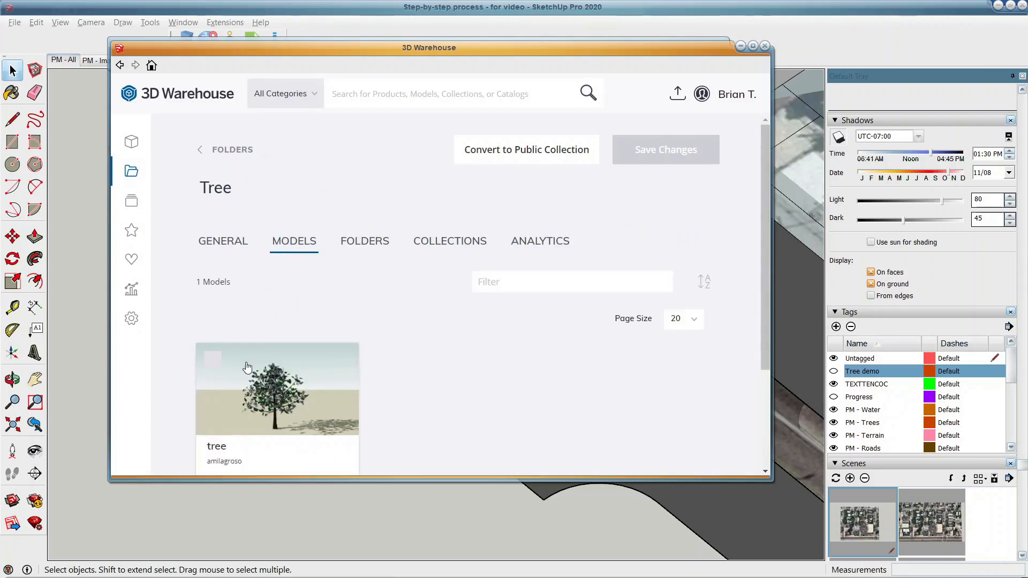
{"action": "scroll", "coordinate": [268, 343], "scroll_direction": "down", "scroll_amount": 3}
{"action": "left_click", "coordinate": [316, 328]}
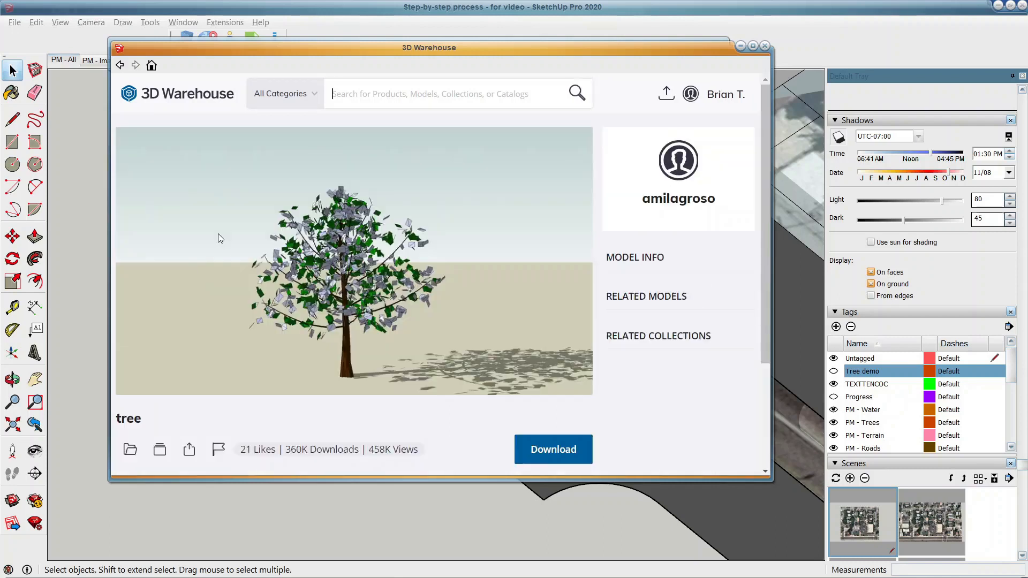
Load the saved "tree" directly into the model and place it on the open ground south of the main road.
{"action": "left_click", "coordinate": [553, 449]}
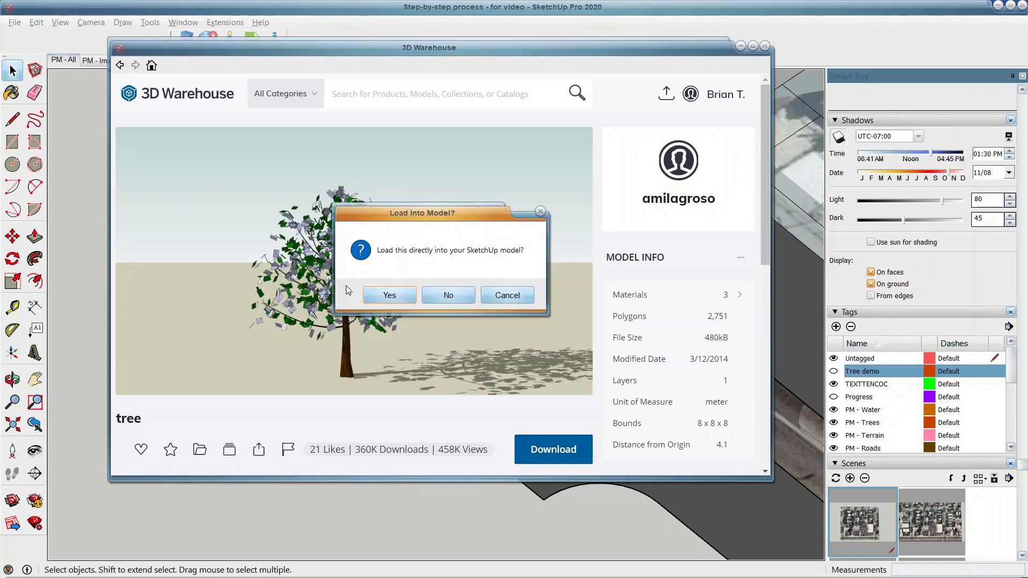
{"action": "left_click", "coordinate": [367, 302]}
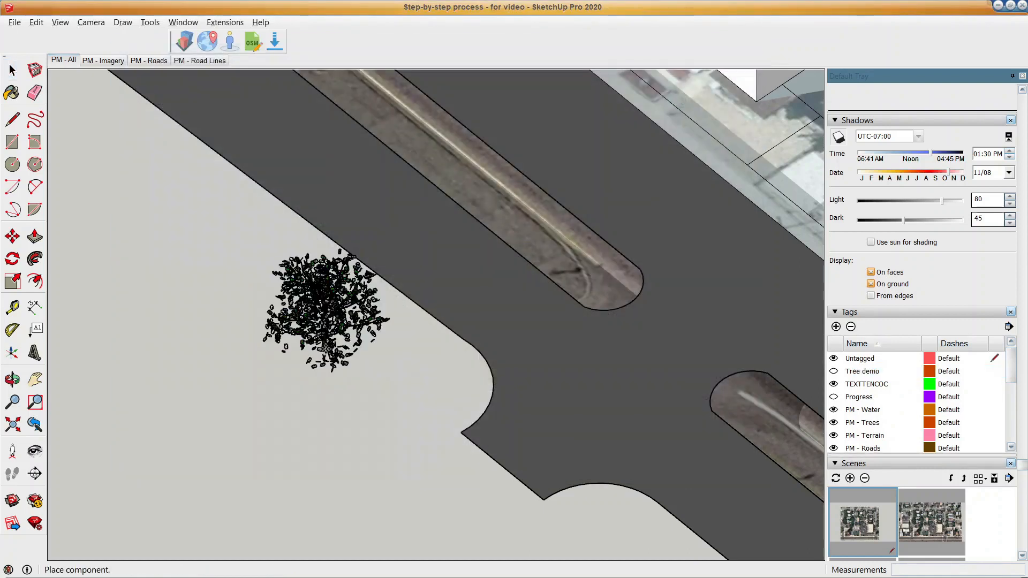
{"action": "scroll", "coordinate": [259, 373], "scroll_direction": "down", "scroll_amount": 2}
{"action": "scroll", "coordinate": [259, 369], "scroll_direction": "down", "scroll_amount": 3}
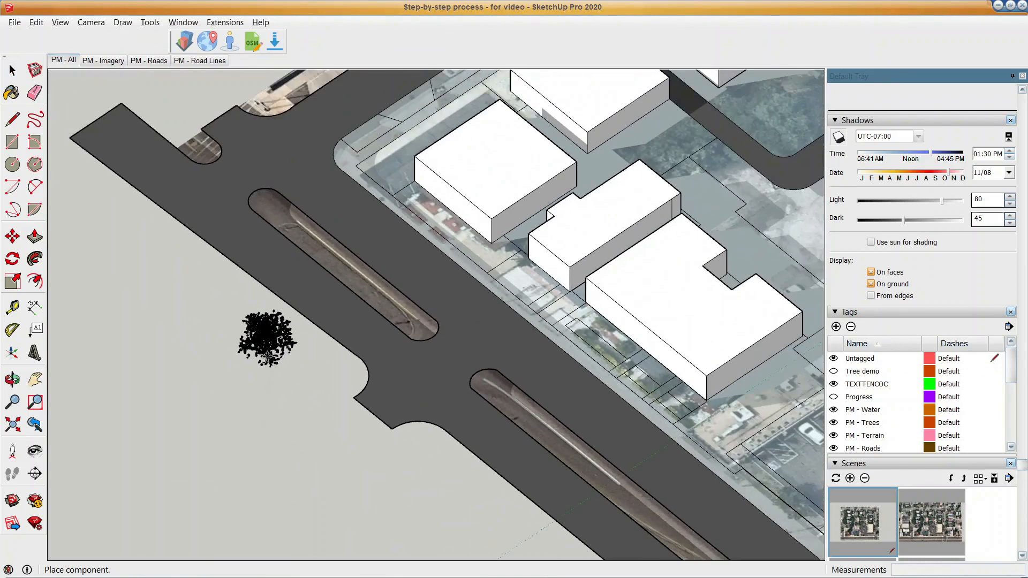
{"action": "left_click", "coordinate": [384, 461]}
{"action": "key", "text": "m"}
{"action": "key", "text": "space"}
Turn off shadows for the model with the newly placed tree in view.
{"action": "scroll", "coordinate": [431, 446], "scroll_direction": "up", "scroll_amount": 3}
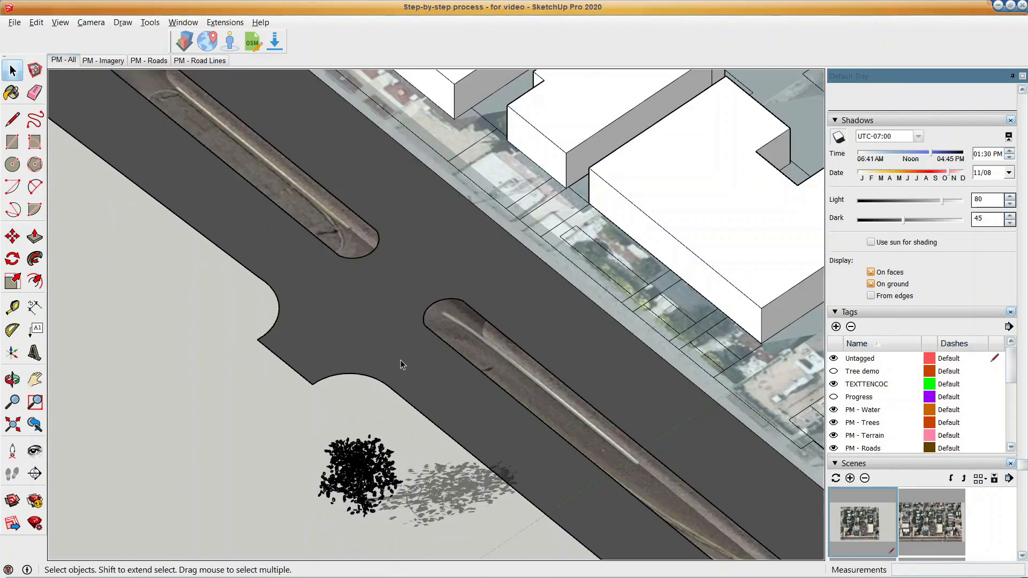
{"action": "middle_click_drag", "start_coordinate": [466, 439], "coordinate": [293, 314]}
{"action": "scroll", "coordinate": [293, 315], "scroll_direction": "up", "scroll_amount": 2}
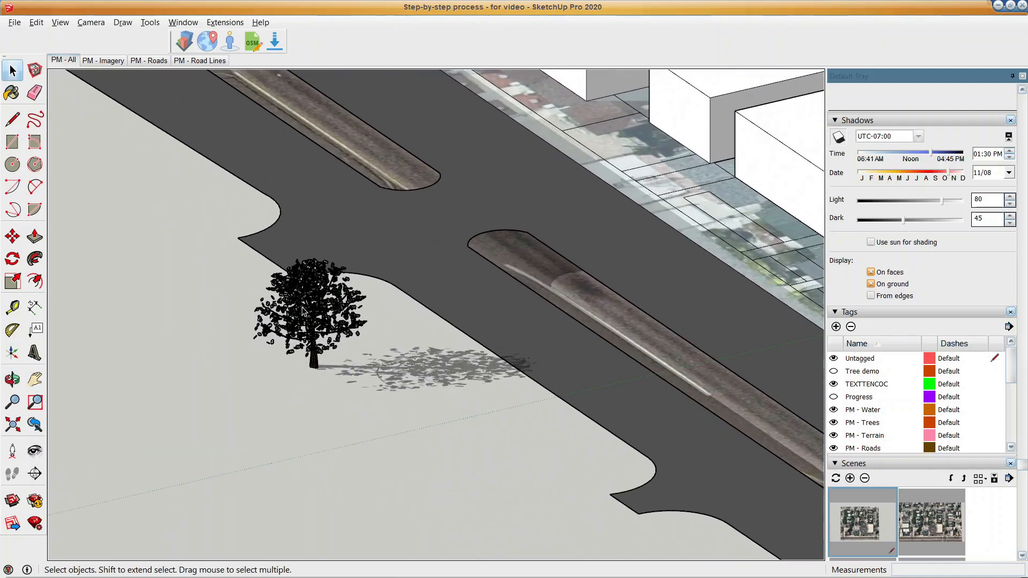
{"action": "scroll", "coordinate": [883, 217], "scroll_direction": "up", "scroll_amount": 3}
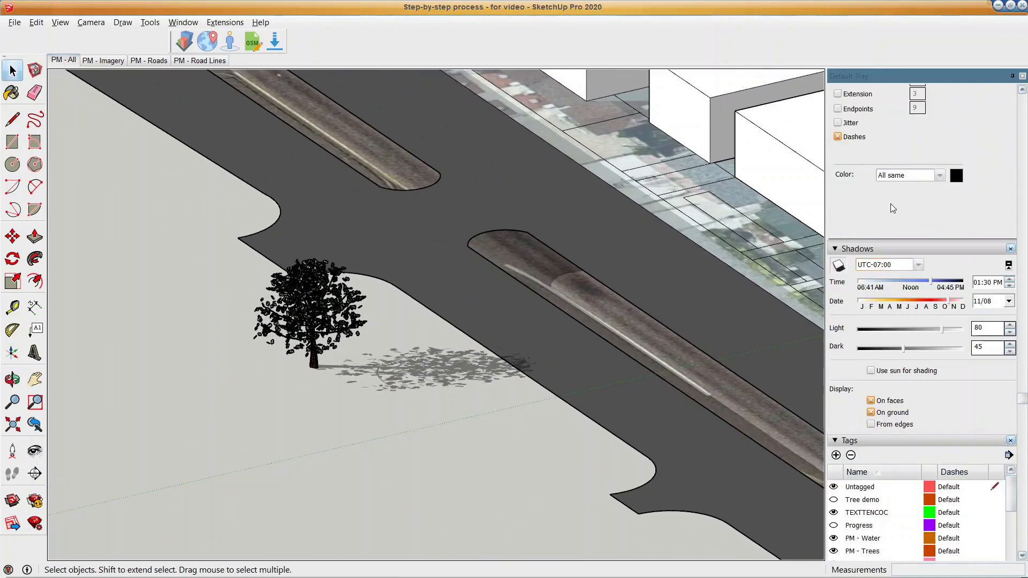
{"action": "left_click", "coordinate": [839, 265]}
Turn off Edges and Profiles in the Urban Planning Style's edge settings.
{"action": "scroll", "coordinate": [887, 221], "scroll_direction": "up", "scroll_amount": 3}
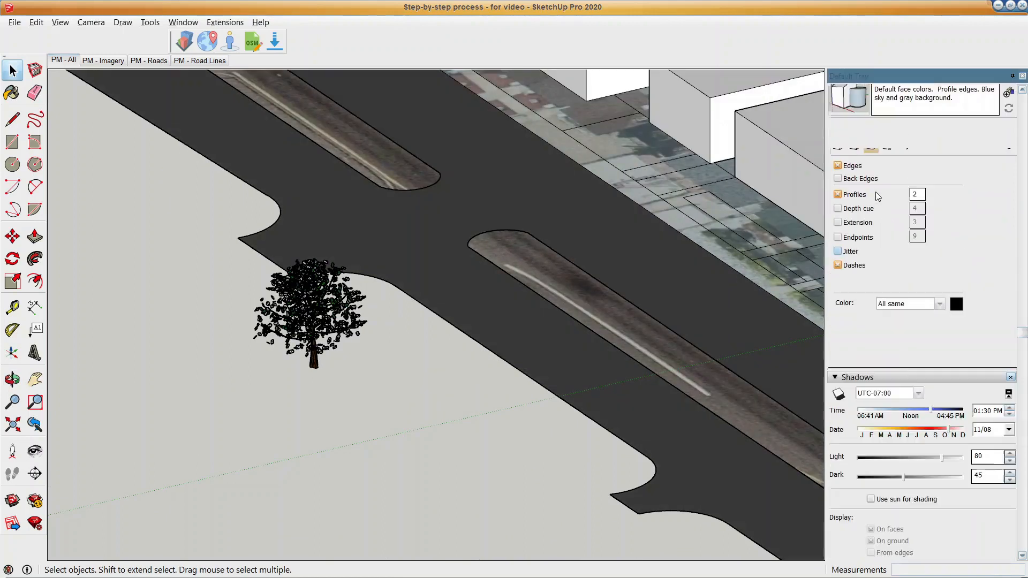
{"action": "left_click", "coordinate": [838, 167]}
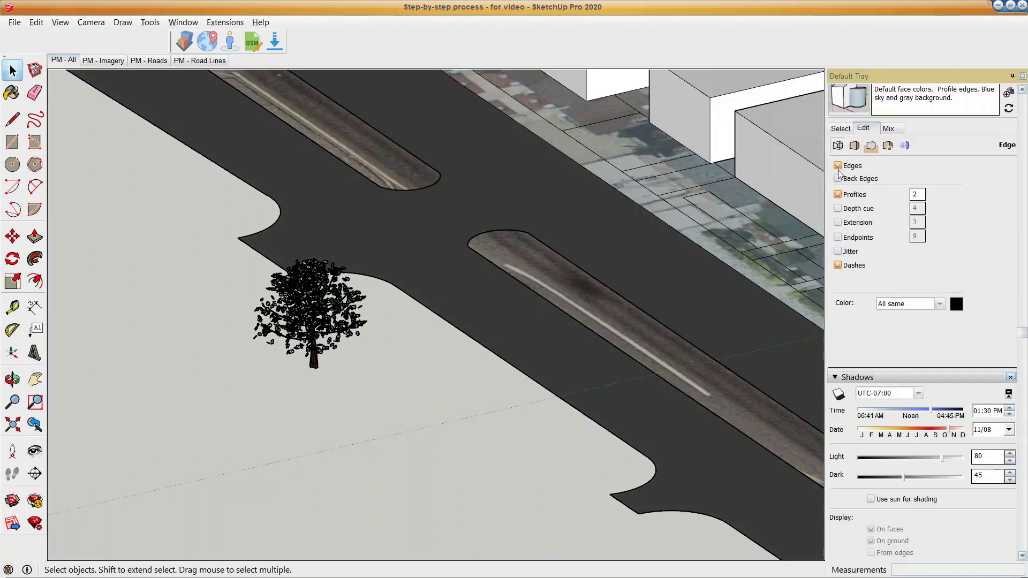
{"action": "left_click", "coordinate": [838, 194]}
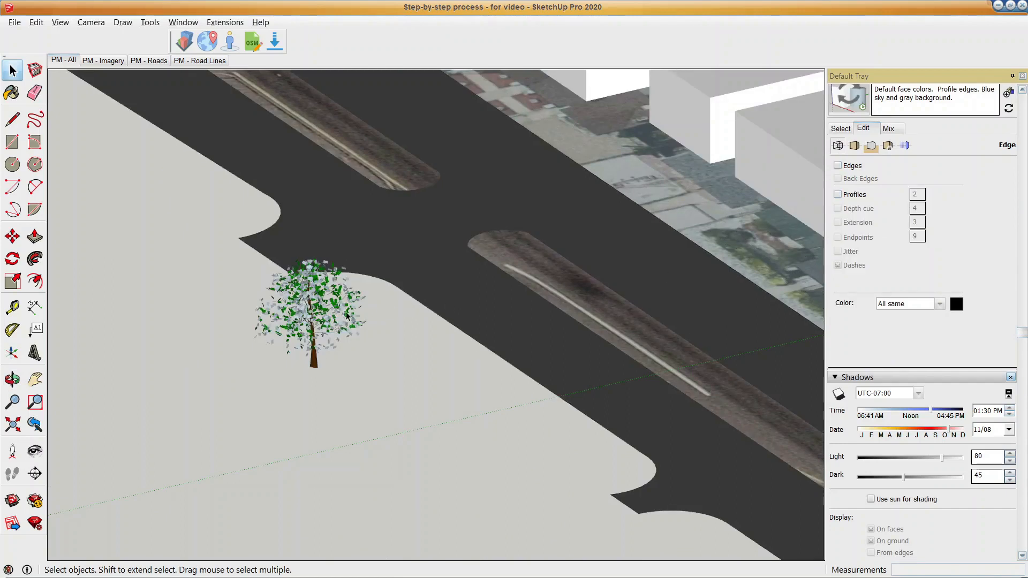
Make the Tree demo tag visible and compare its trees with the newly placed one.
{"action": "scroll", "coordinate": [876, 380], "scroll_direction": "down", "scroll_amount": 3}
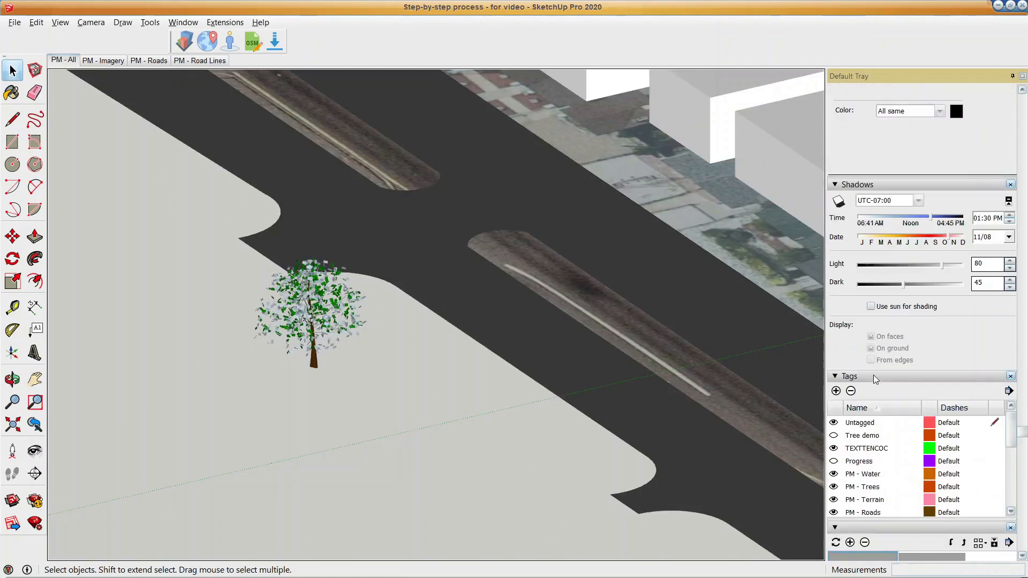
{"action": "left_click", "coordinate": [833, 436]}
{"action": "middle_click_drag", "start_coordinate": [353, 262], "coordinate": [439, 329]}
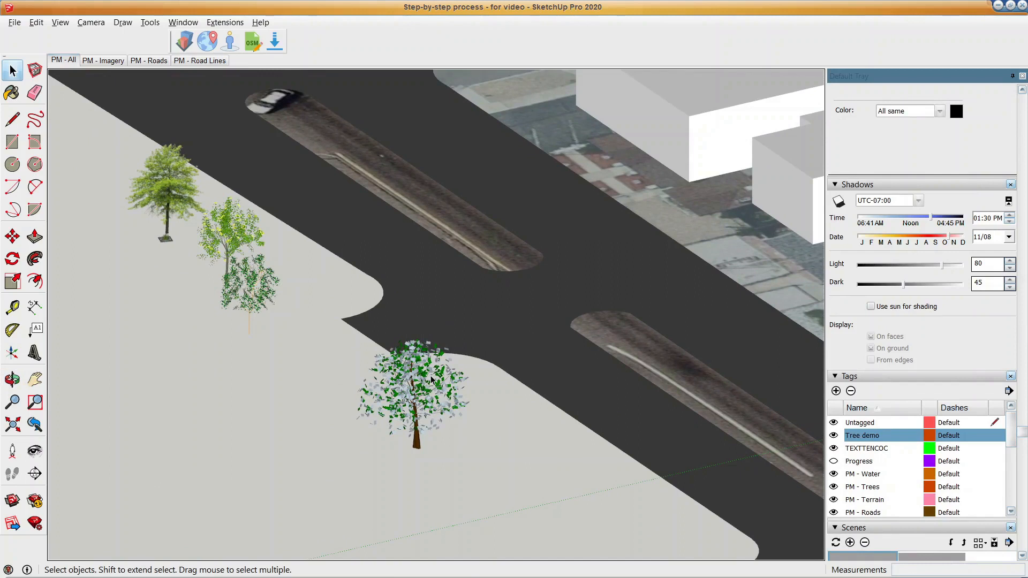
{"action": "scroll", "coordinate": [206, 258], "scroll_direction": "up", "scroll_amount": 2}
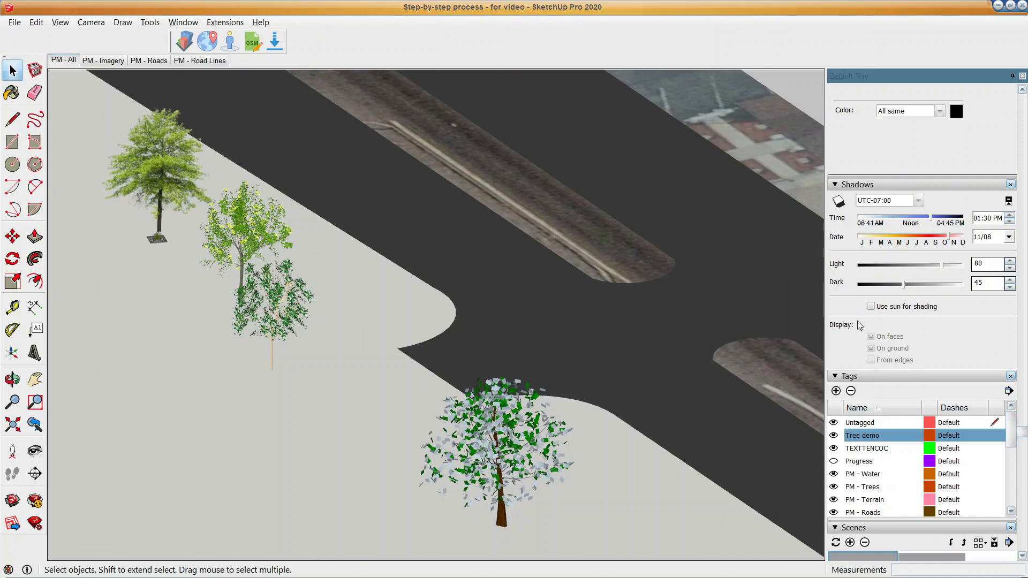
Turn Edges and Profiles back on in the style and inspect how the trees' linework displays.
{"action": "scroll", "coordinate": [868, 271], "scroll_direction": "up", "scroll_amount": 3}
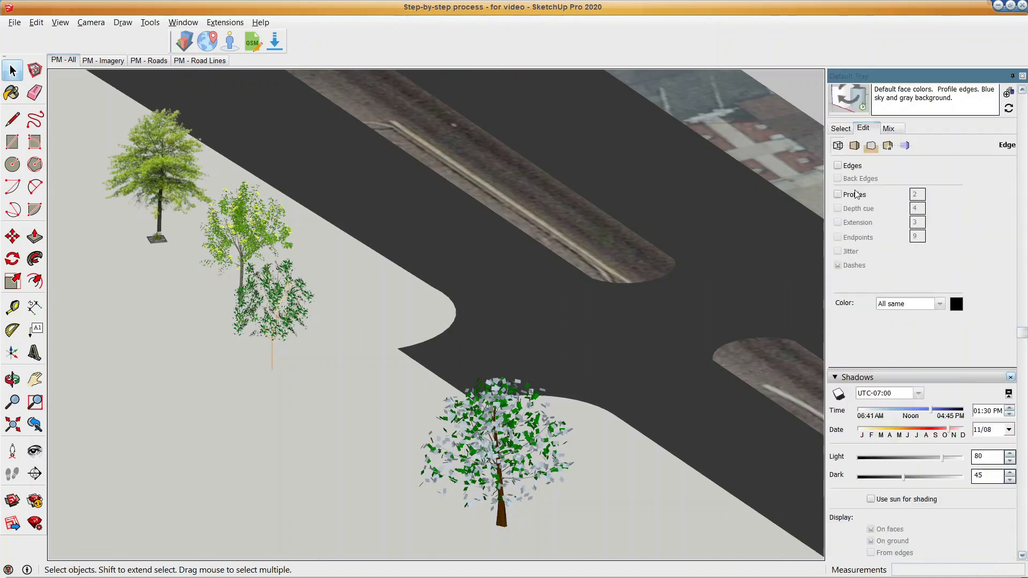
{"action": "left_click", "coordinate": [838, 166]}
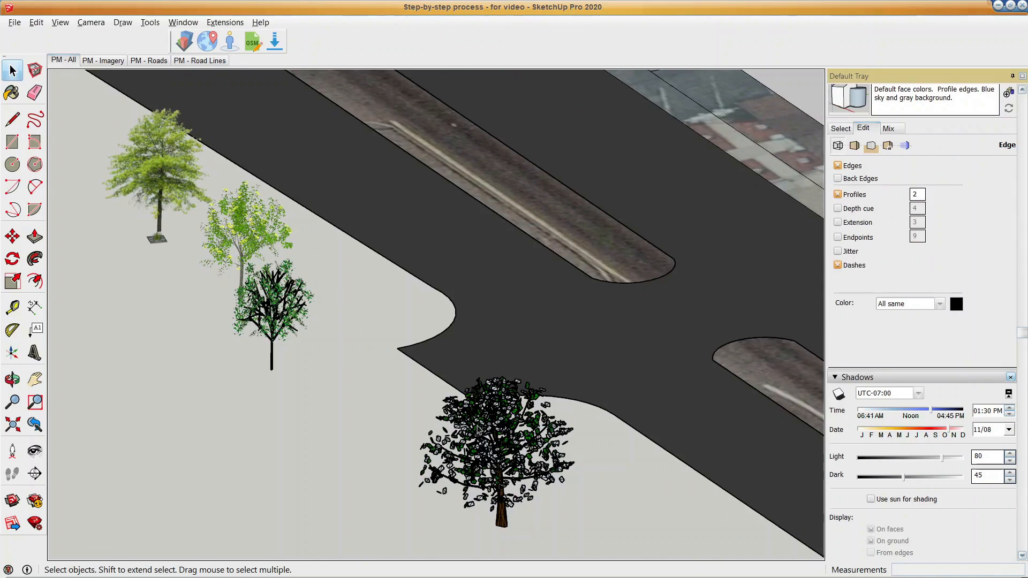
{"action": "middle_click_drag", "start_coordinate": [713, 300], "coordinate": [545, 240]}
{"action": "scroll", "coordinate": [598, 275], "scroll_direction": "down", "scroll_amount": 1}
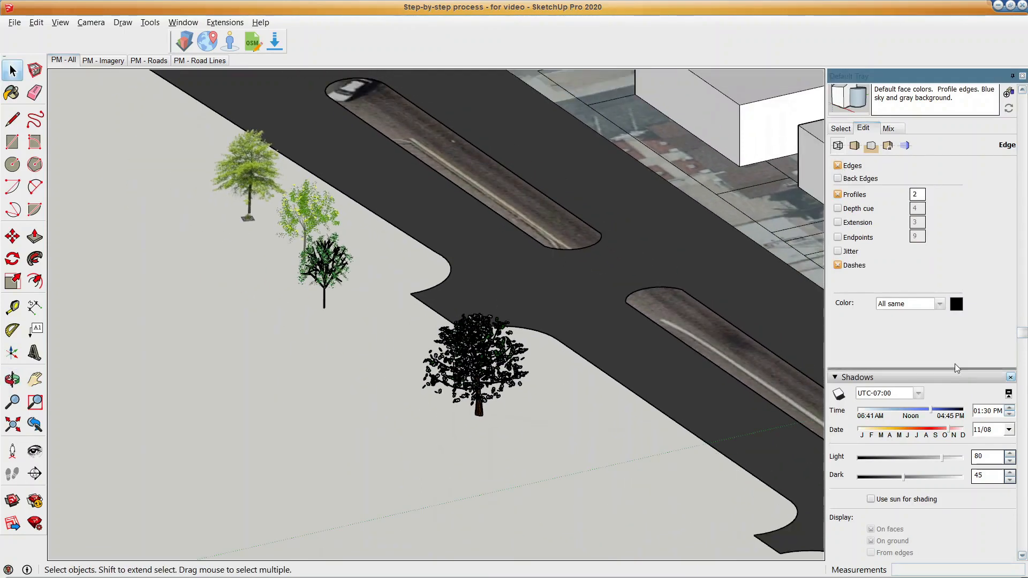
Add a new tag named "Trees".
{"action": "scroll", "coordinate": [957, 359], "scroll_direction": "down", "scroll_amount": 3}
{"action": "middle_click_drag", "start_coordinate": [650, 357], "coordinate": [492, 359]}
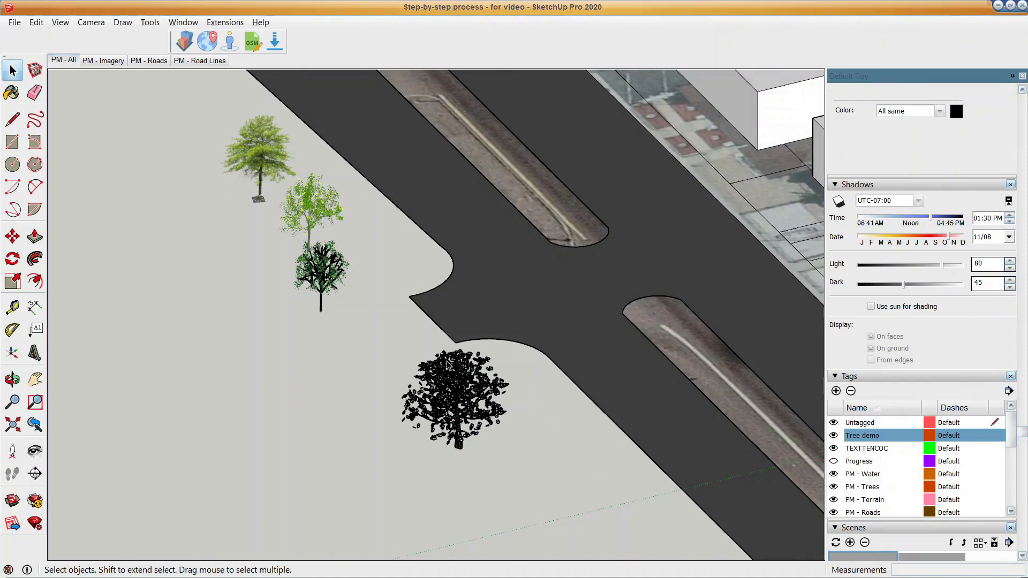
{"action": "left_click", "coordinate": [835, 390]}
{"action": "type", "text": "Tree"}
{"action": "key", "text": "Return"}
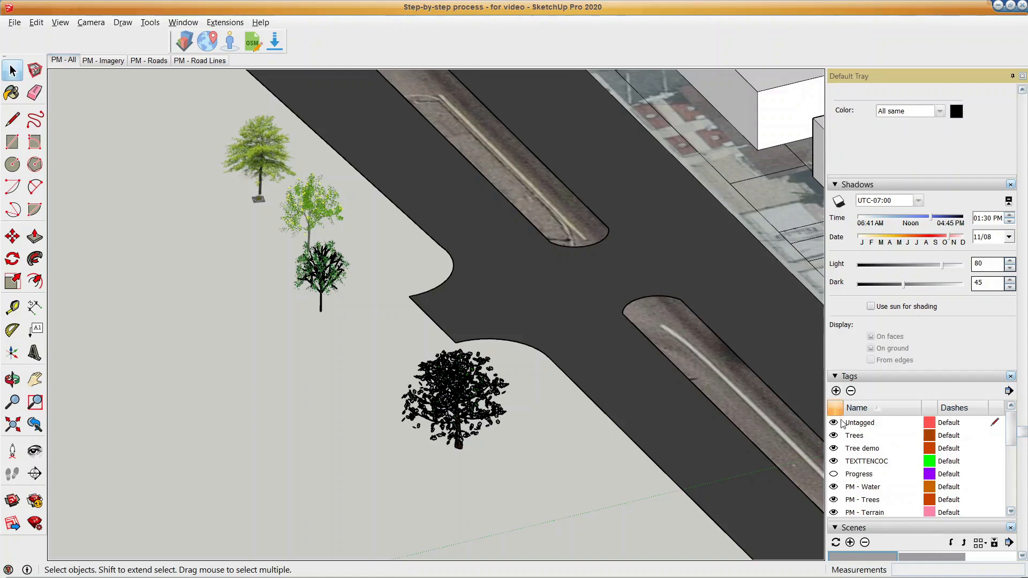
Assign the newly placed tree component to the Trees tag and deselect it.
{"action": "left_click", "coordinate": [863, 502]}
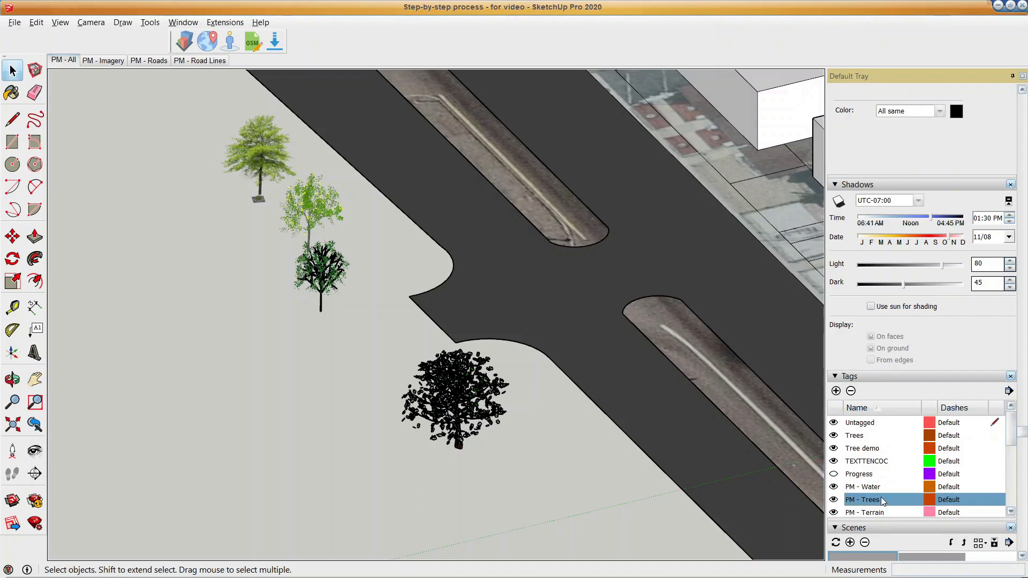
{"action": "left_click", "coordinate": [863, 440]}
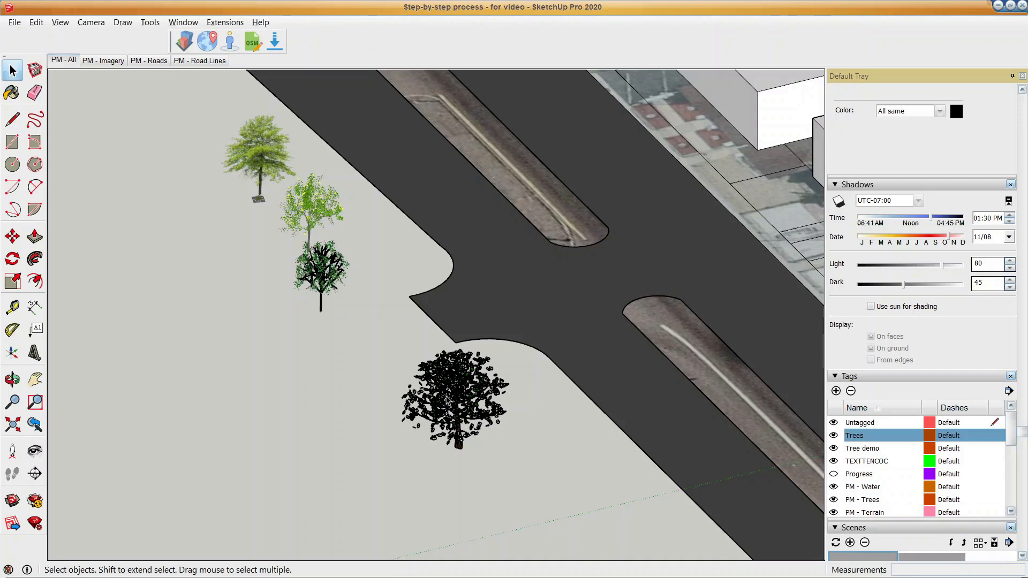
{"action": "left_click", "coordinate": [498, 385]}
{"action": "scroll", "coordinate": [919, 246], "scroll_direction": "up", "scroll_amount": 10}
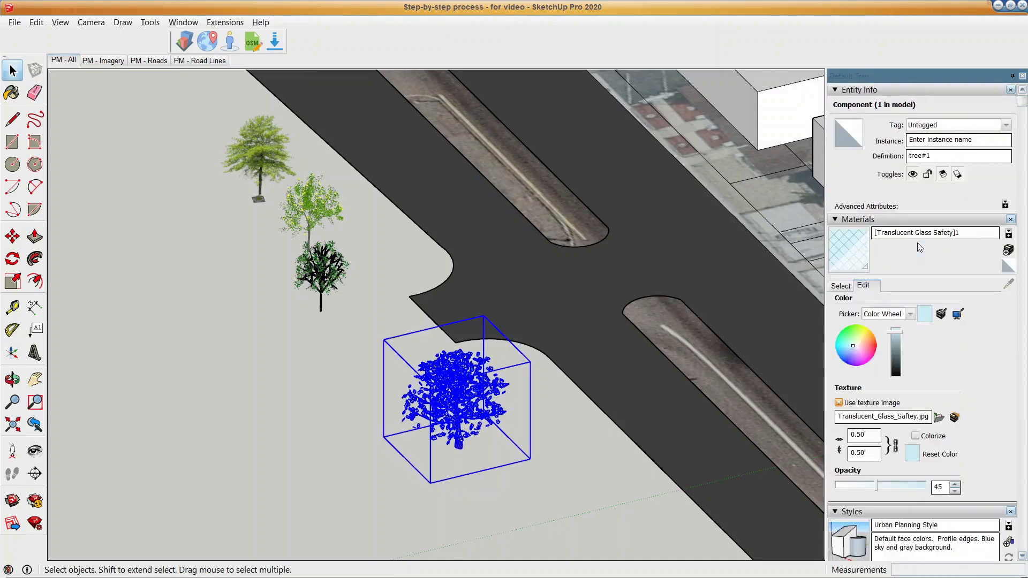
{"action": "left_click", "coordinate": [932, 129]}
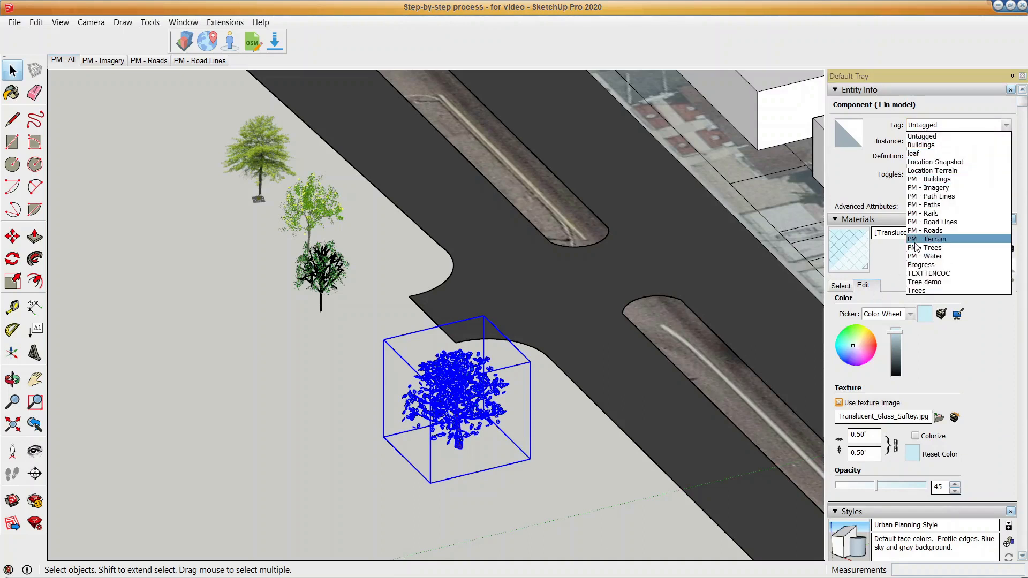
{"action": "left_click", "coordinate": [918, 290]}
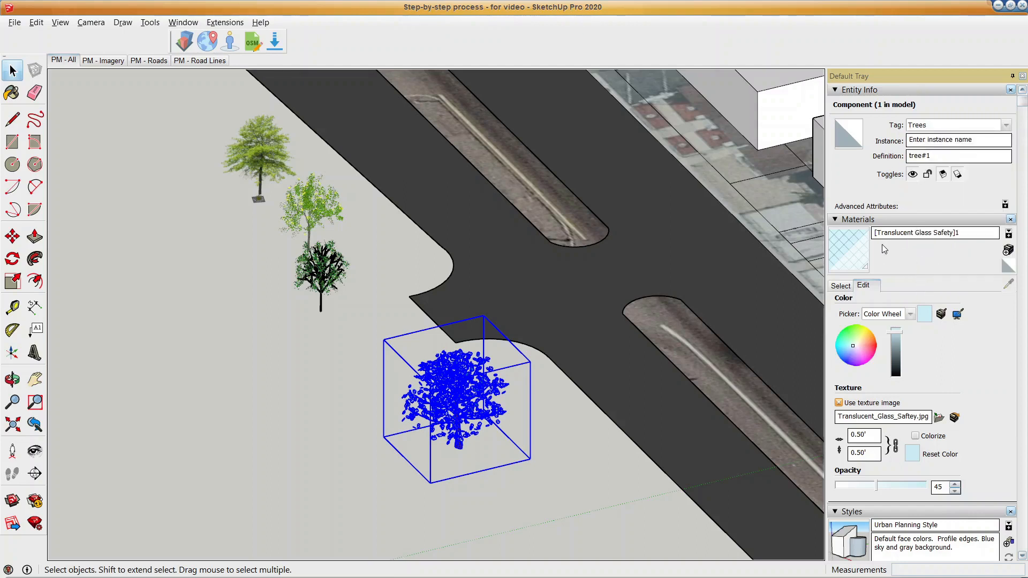
{"action": "left_click", "coordinate": [395, 321]}
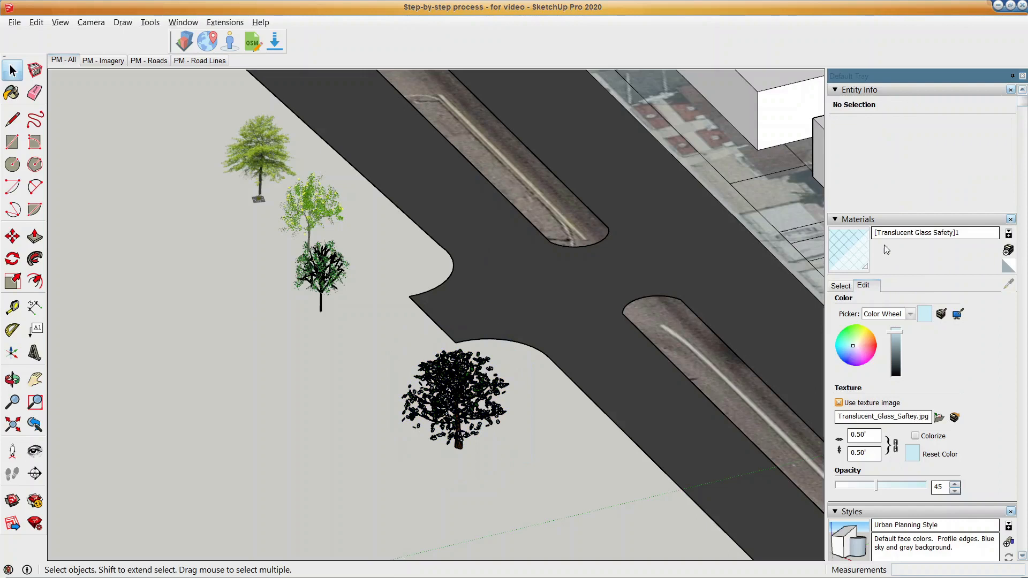
Copy the tagged tree and paste two copies, one on the open ground to its west and one beside the road to its southeast.
{"action": "scroll", "coordinate": [884, 249], "scroll_direction": "down", "scroll_amount": 3}
{"action": "scroll", "coordinate": [885, 256], "scroll_direction": "down", "scroll_amount": 10}
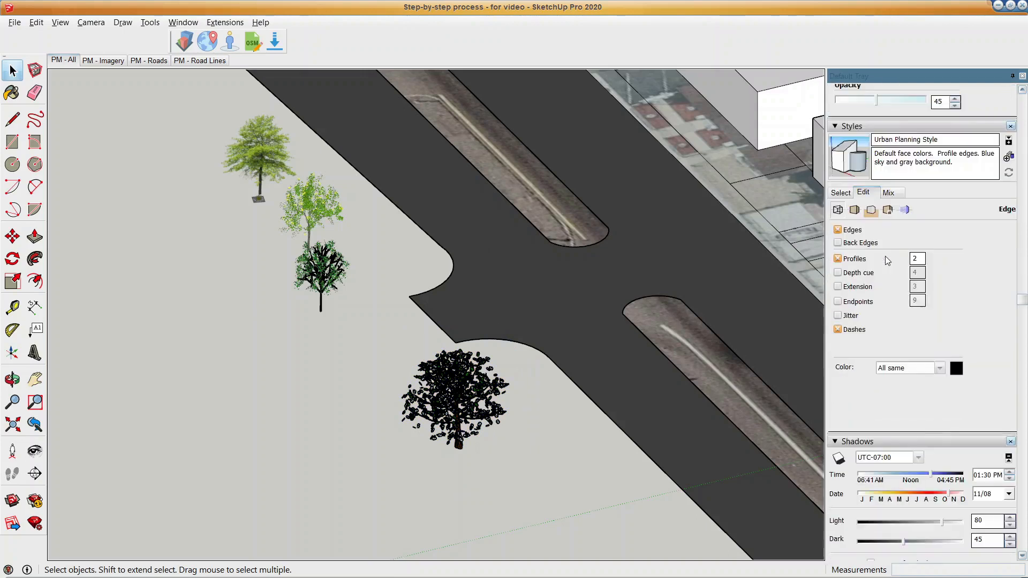
{"action": "left_click", "coordinate": [446, 396]}
{"action": "key", "text": "ctrl+c"}
{"action": "key", "text": "ctrl+v"}
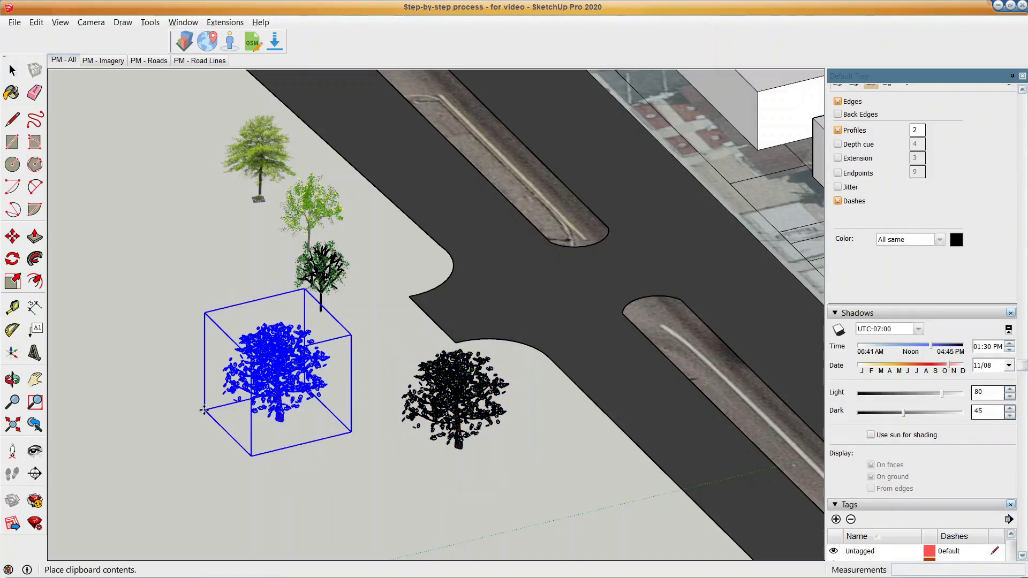
{"action": "left_click", "coordinate": [226, 455]}
{"action": "key", "text": "ctrl+v"}
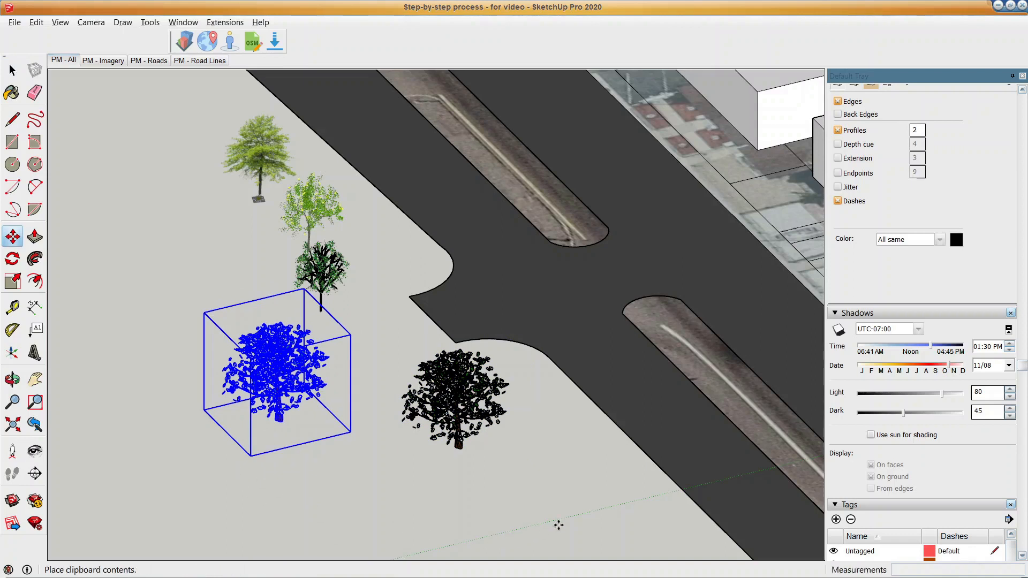
{"action": "left_click", "coordinate": [533, 507]}
{"action": "key", "text": "space"}
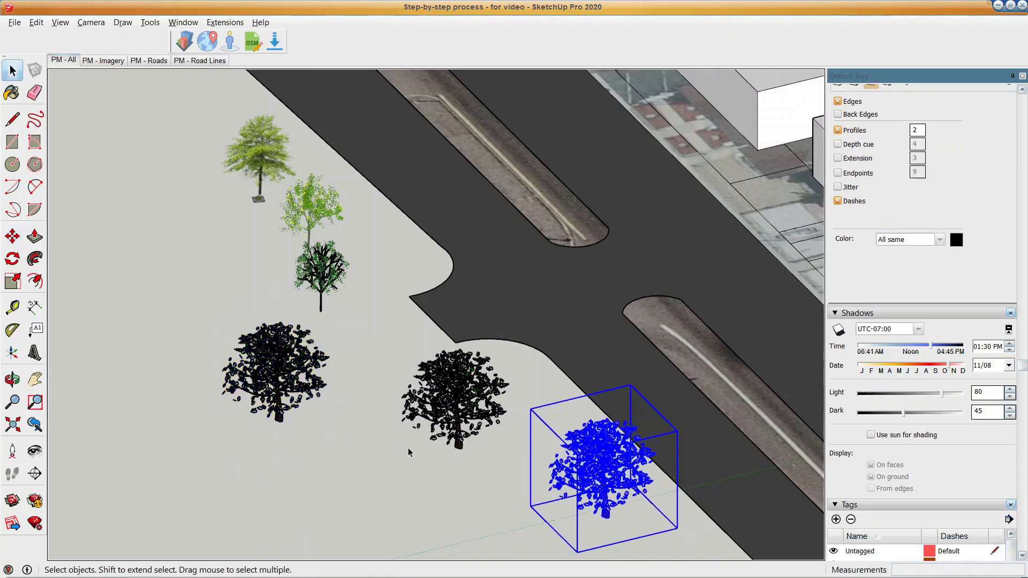
Hide the Trees tag and show it again to check that it controls all three trees.
{"action": "scroll", "coordinate": [900, 324], "scroll_direction": "down", "scroll_amount": 3}
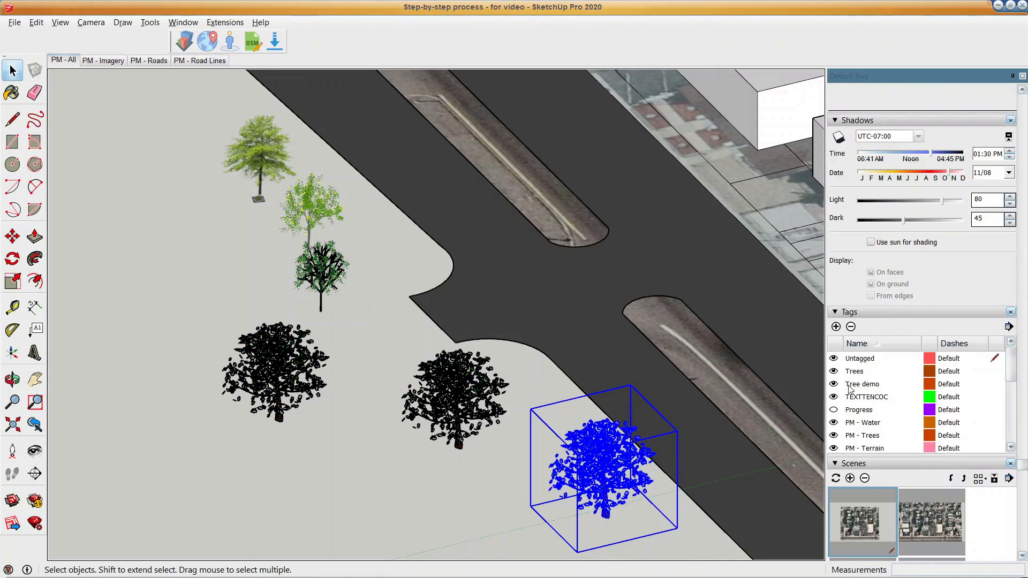
{"action": "left_click", "coordinate": [834, 372]}
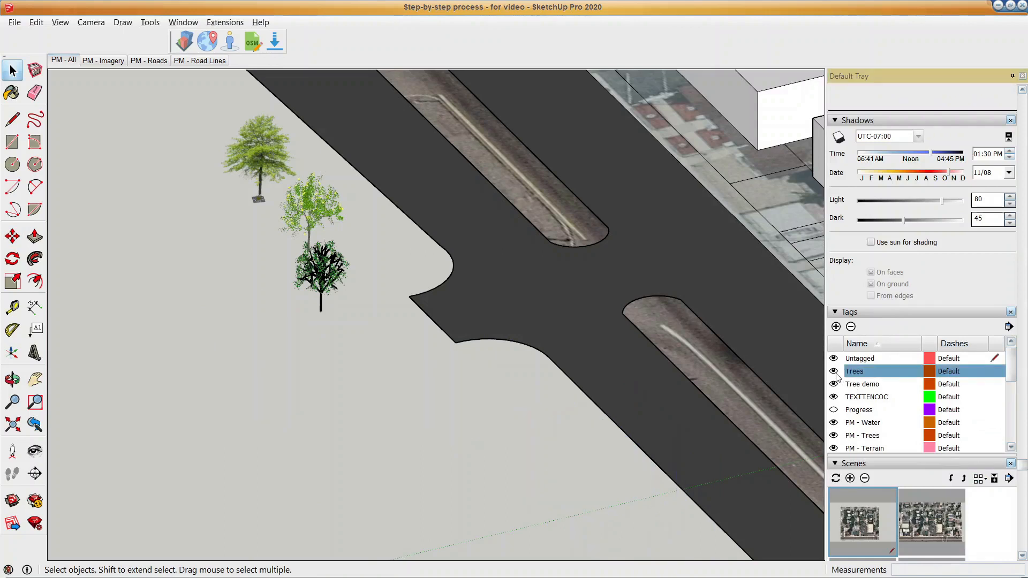
{"action": "left_click", "coordinate": [834, 371]}
Try to rescale the westernmost tree copy with the Scale tool.
{"action": "scroll", "coordinate": [506, 310], "scroll_direction": "down", "scroll_amount": 1}
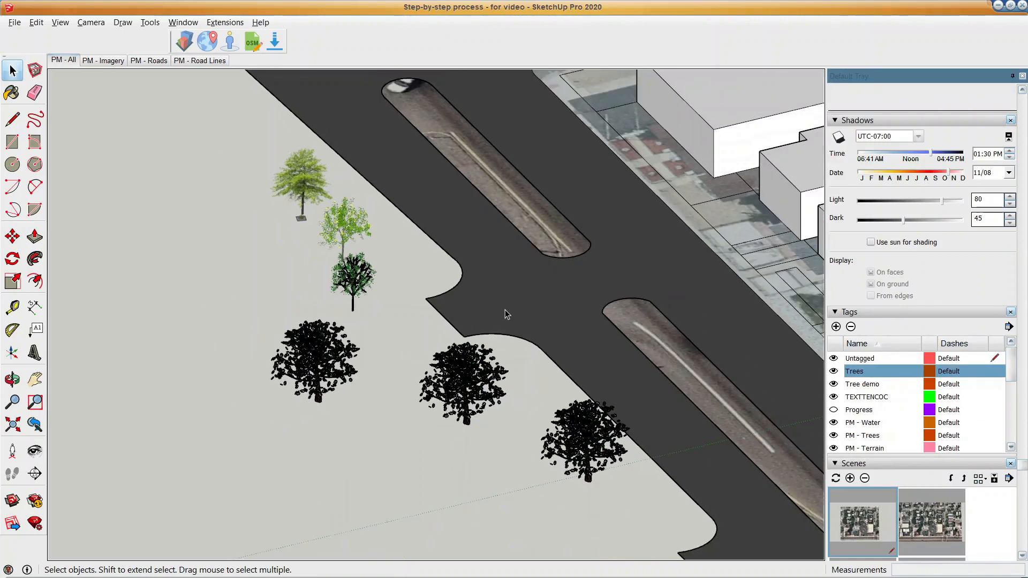
{"action": "scroll", "coordinate": [509, 287], "scroll_direction": "down", "scroll_amount": 1}
{"action": "left_click", "coordinate": [361, 339]}
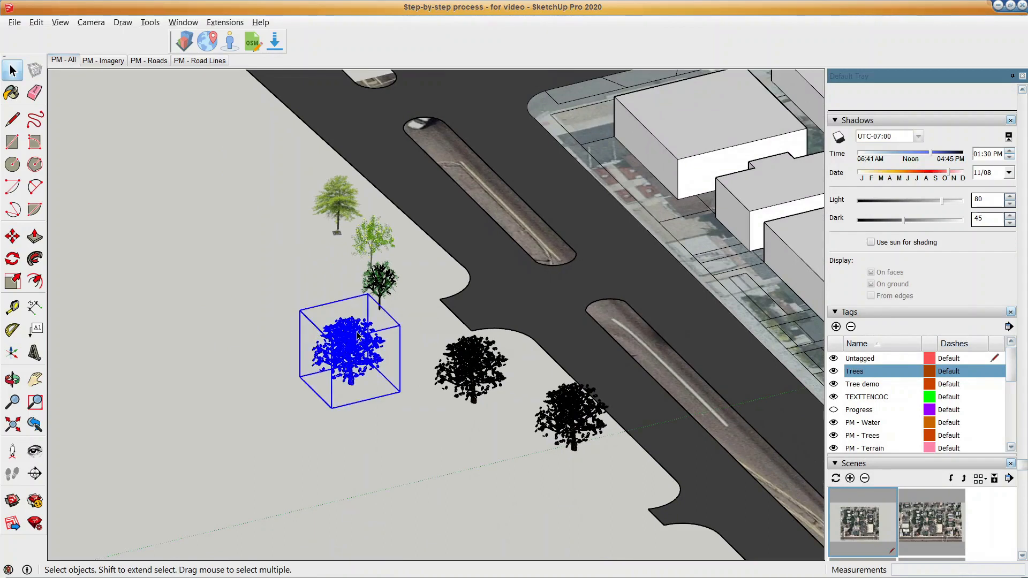
{"action": "key", "text": "s"}
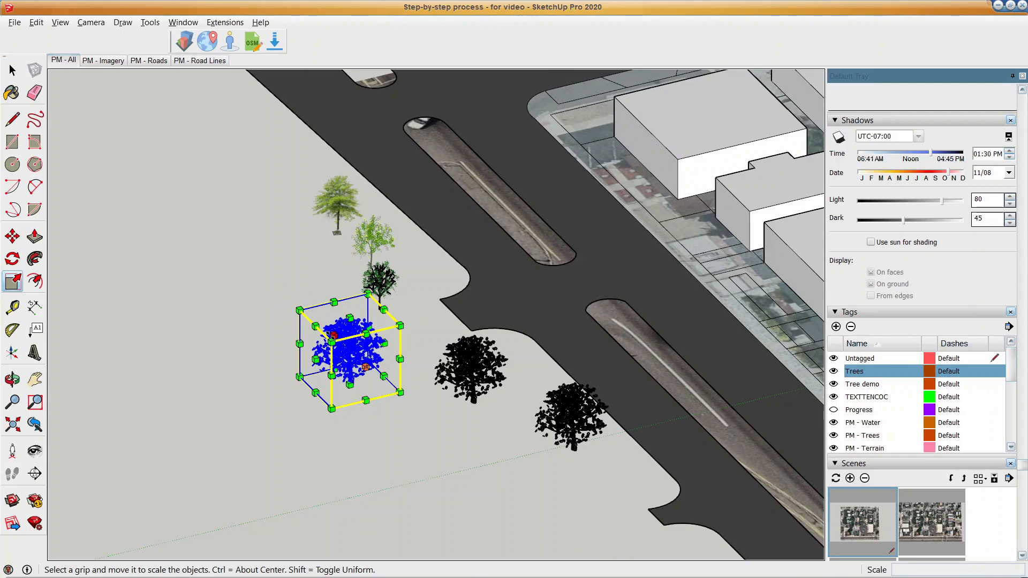
{"action": "mouse_move", "coordinate": [331, 341]}
{"action": "left_mouse_down"}
{"action": "mouse_move", "coordinate": [342, 347]}
{"action": "mouse_move", "coordinate": [319, 345]}
{"action": "mouse_move", "coordinate": [329, 347]}
{"action": "left_mouse_up"}
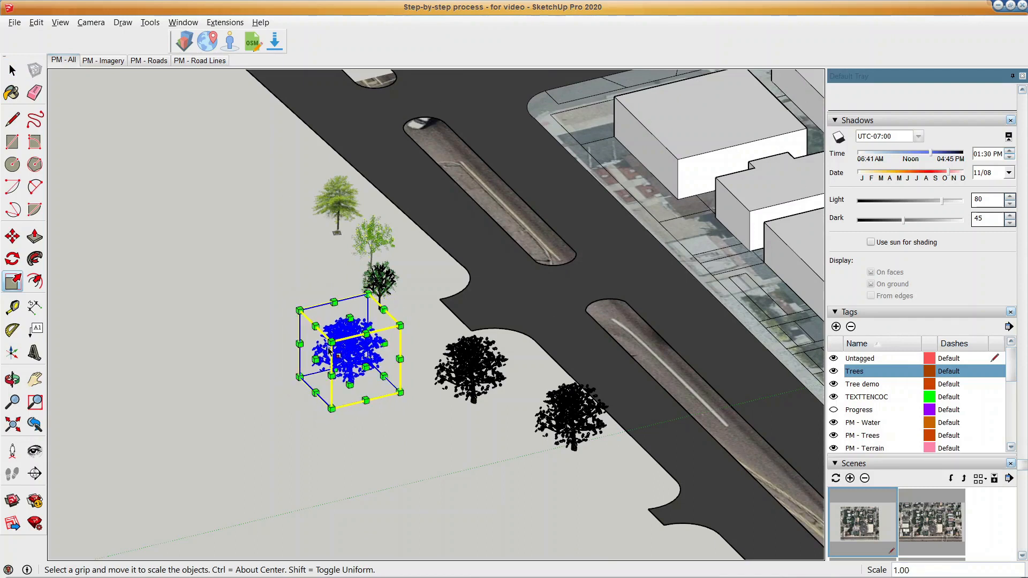
Move the westernmost tree copy about 167' across the main road onto the block in front of the buildings.
{"action": "key", "text": "m"}
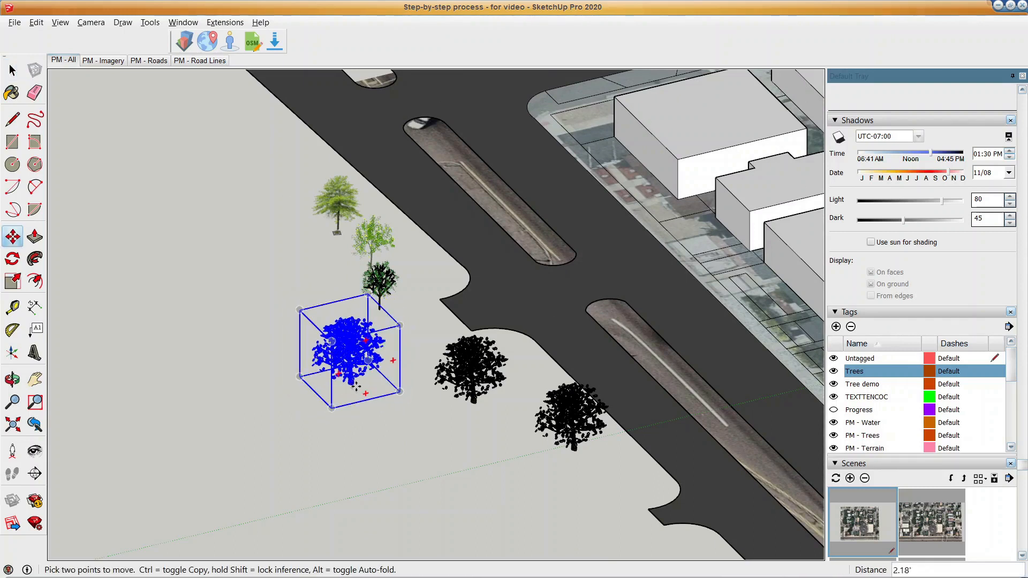
{"action": "left_click", "coordinate": [351, 383]}
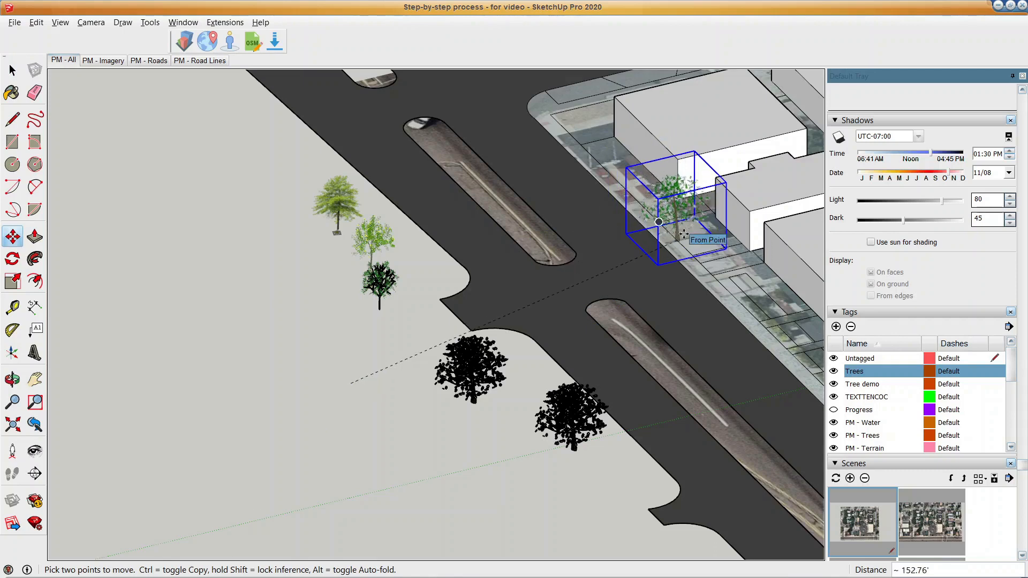
{"action": "left_click", "coordinate": [683, 219]}
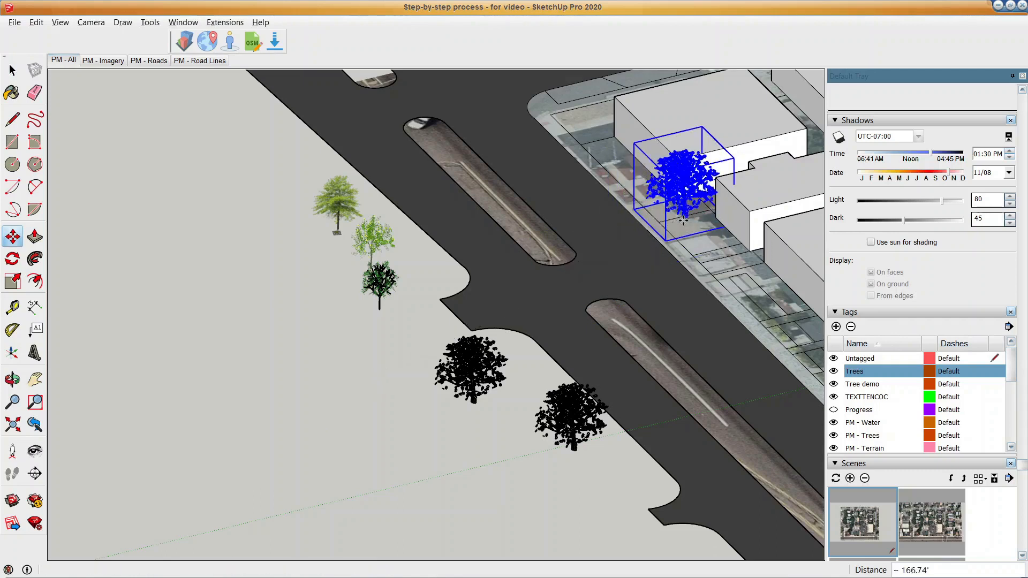
{"action": "key", "text": "space"}
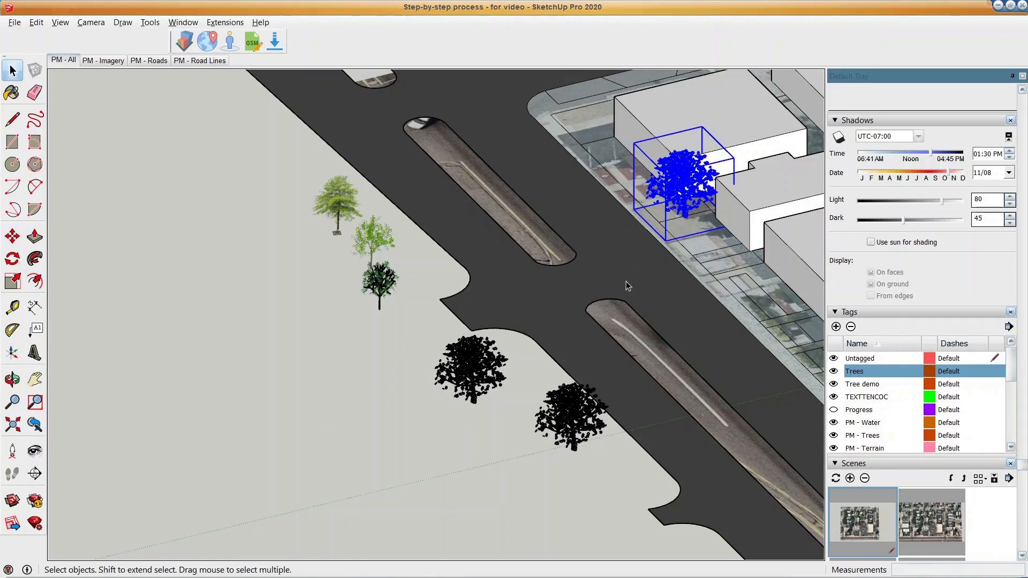
{"action": "scroll", "coordinate": [661, 208], "scroll_direction": "up", "scroll_amount": 1}
{"action": "middle_click_drag", "start_coordinate": [662, 208], "coordinate": [598, 254]}
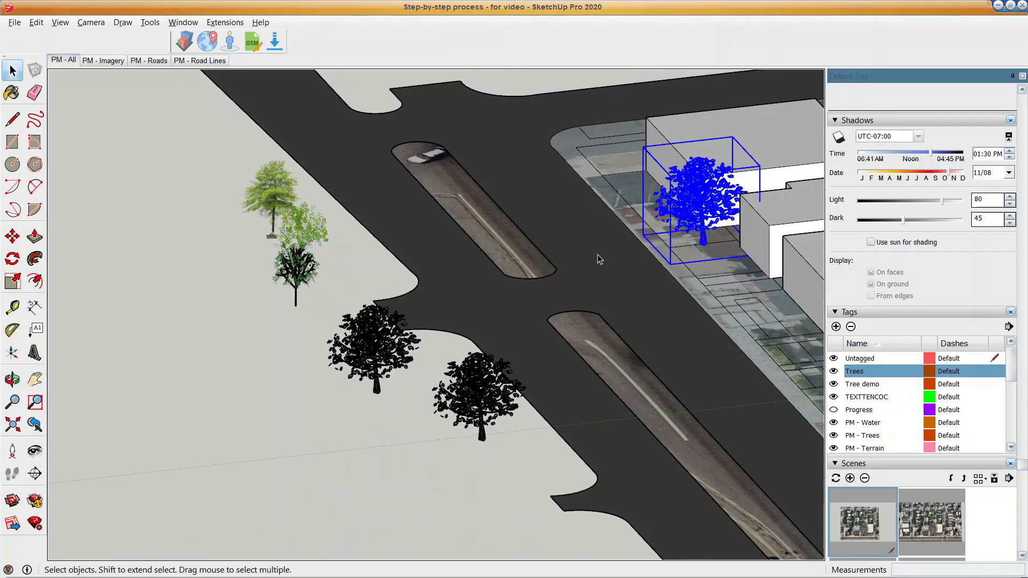
Hide the Location Snapshot tag and turn on the model's shadows.
{"action": "scroll", "coordinate": [219, 303], "scroll_direction": "down", "scroll_amount": 2}
{"action": "left_click", "coordinate": [219, 303]}
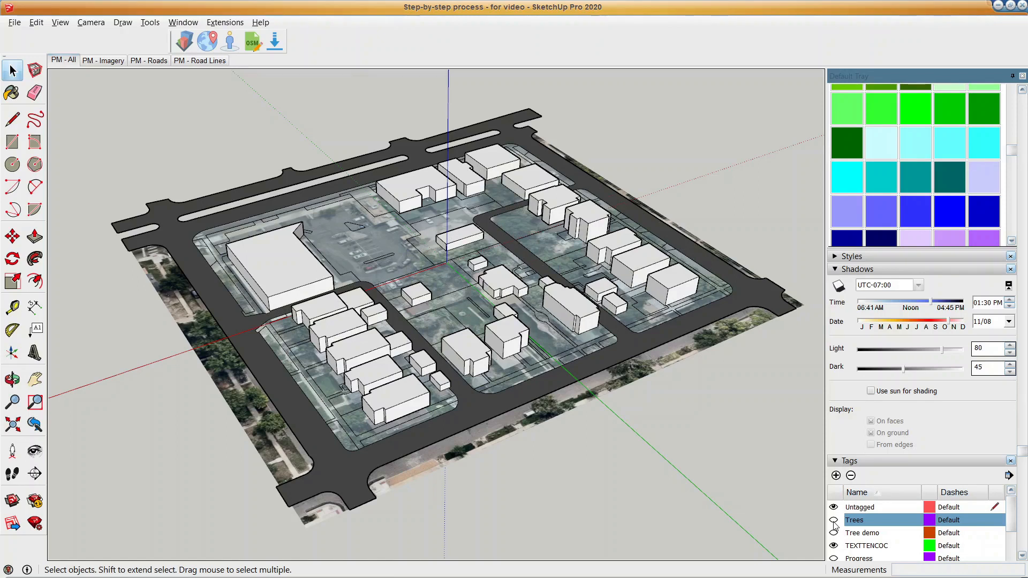
{"action": "scroll", "coordinate": [897, 507], "scroll_direction": "down", "scroll_amount": 10}
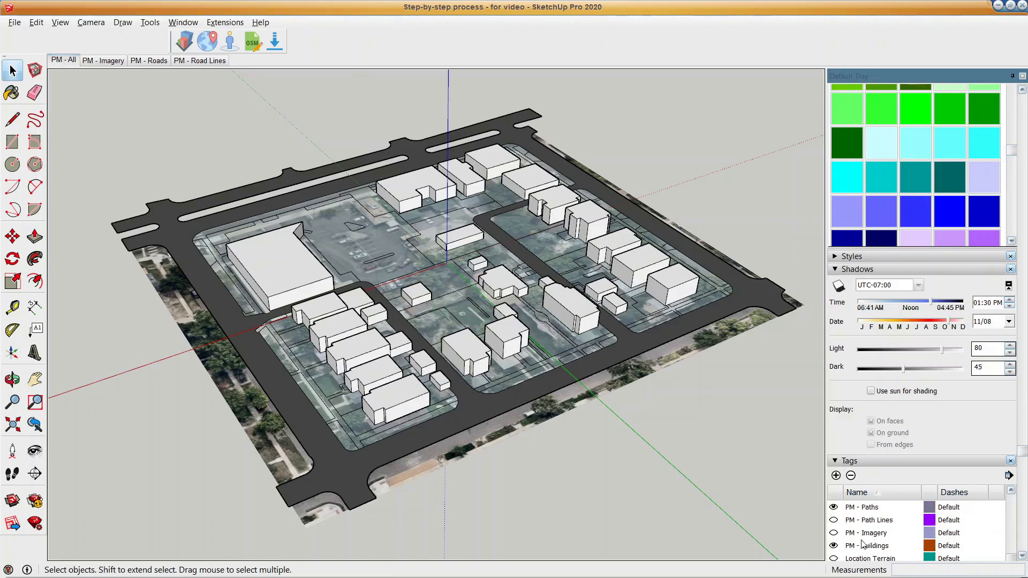
{"action": "left_click", "coordinate": [833, 508]}
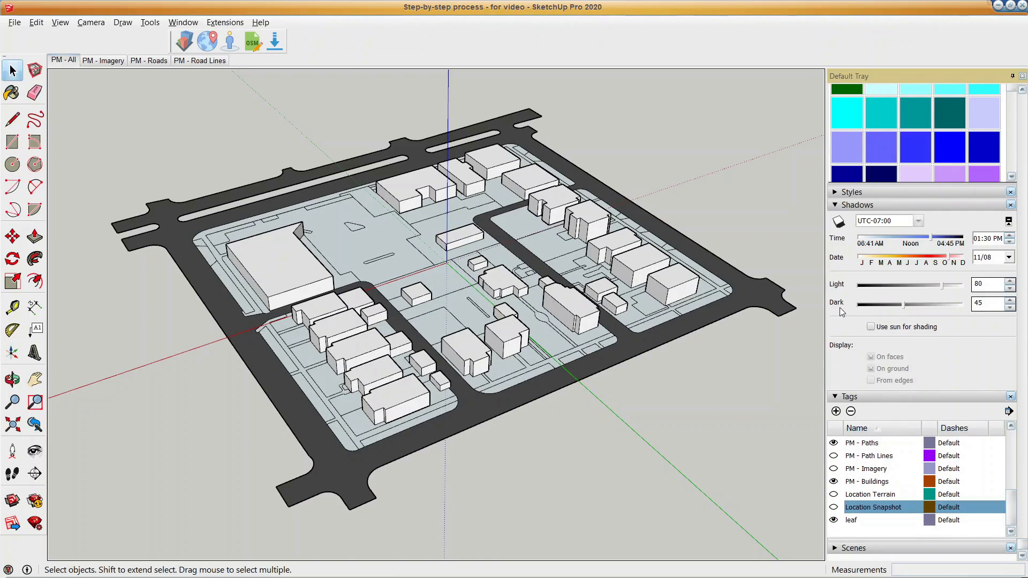
{"action": "left_click", "coordinate": [839, 223]}
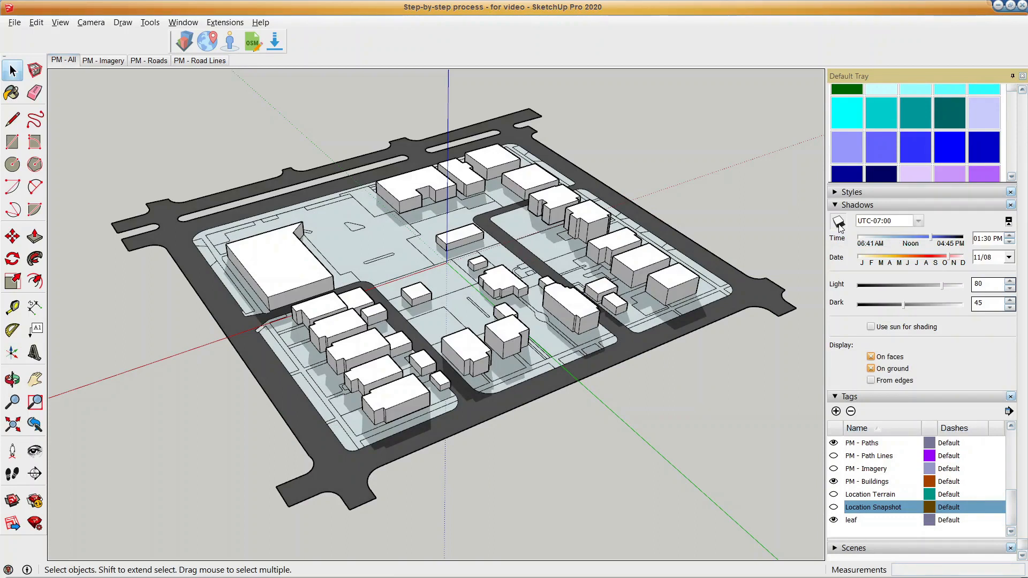
Paint a ground area between the buildings of the eastern block with the green Color G06.
{"action": "scroll", "coordinate": [862, 185], "scroll_direction": "up", "scroll_amount": 2}
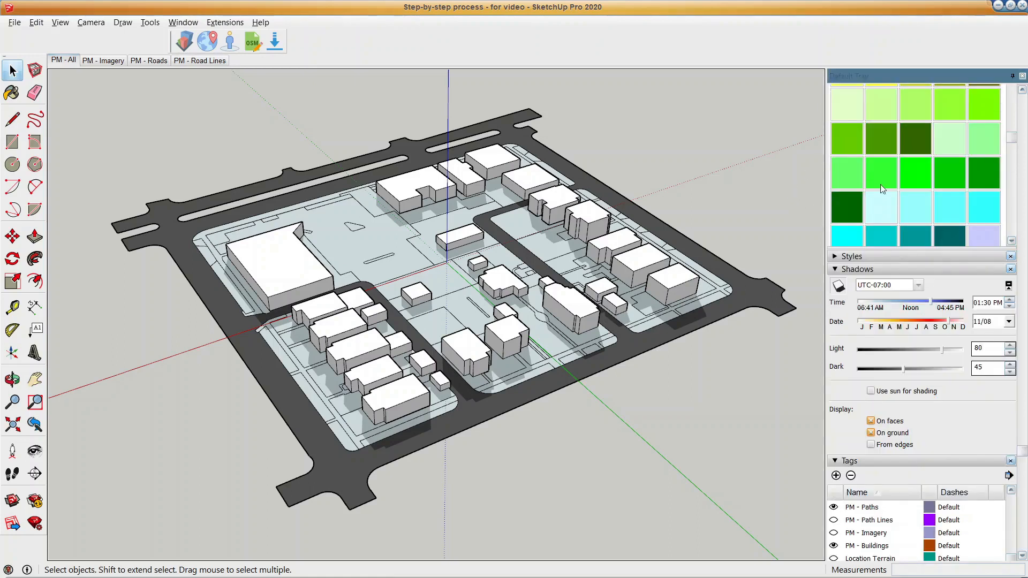
{"action": "left_click", "coordinate": [950, 173]}
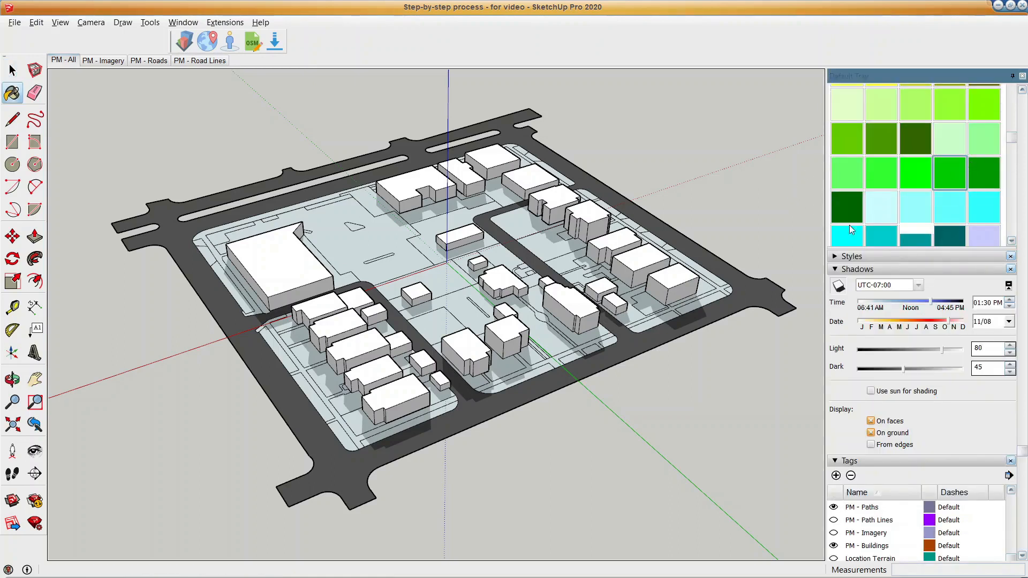
{"action": "left_click", "coordinate": [548, 236]}
{"action": "key", "text": "space"}
Edit the Color G06 material on the color wheel to a paler, muted green.
{"action": "middle_click_drag", "start_coordinate": [614, 263], "coordinate": [568, 357]}
{"action": "scroll", "coordinate": [577, 222], "scroll_direction": "up", "scroll_amount": 3}
{"action": "scroll", "coordinate": [904, 133], "scroll_direction": "up", "scroll_amount": 2}
{"action": "scroll", "coordinate": [881, 162], "scroll_direction": "up", "scroll_amount": 5}
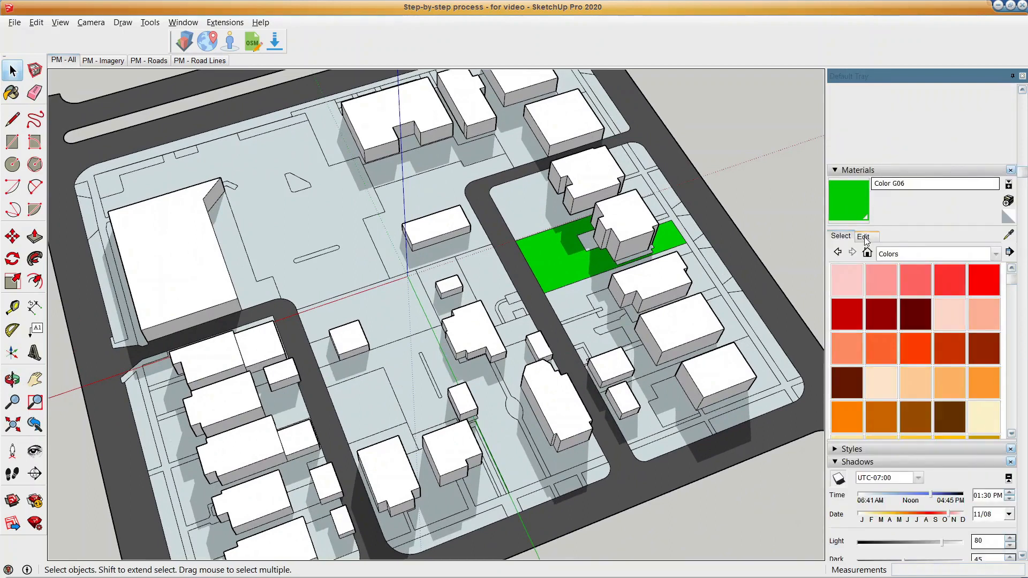
{"action": "left_click", "coordinate": [864, 237]}
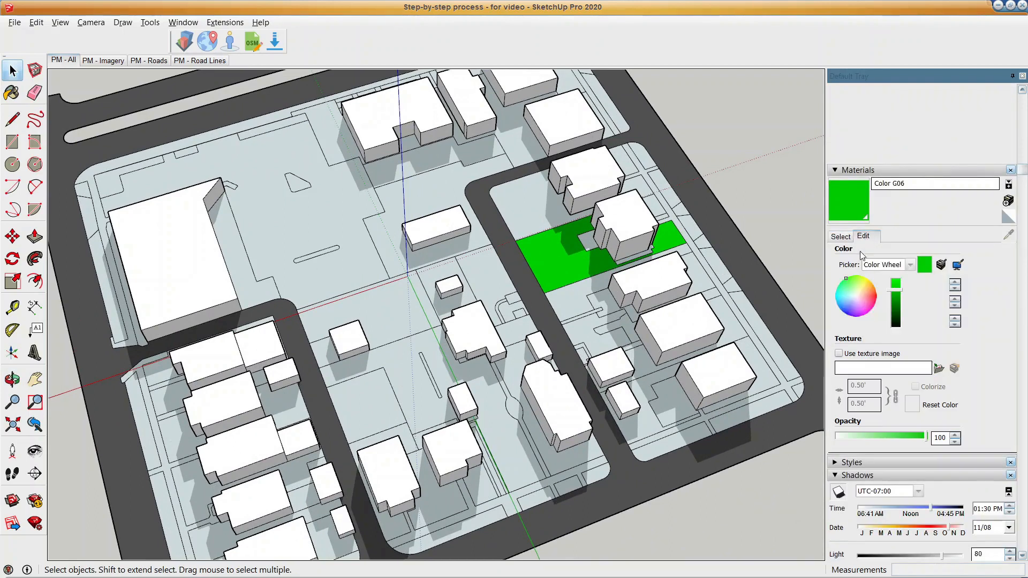
{"action": "left_click", "coordinate": [849, 287]}
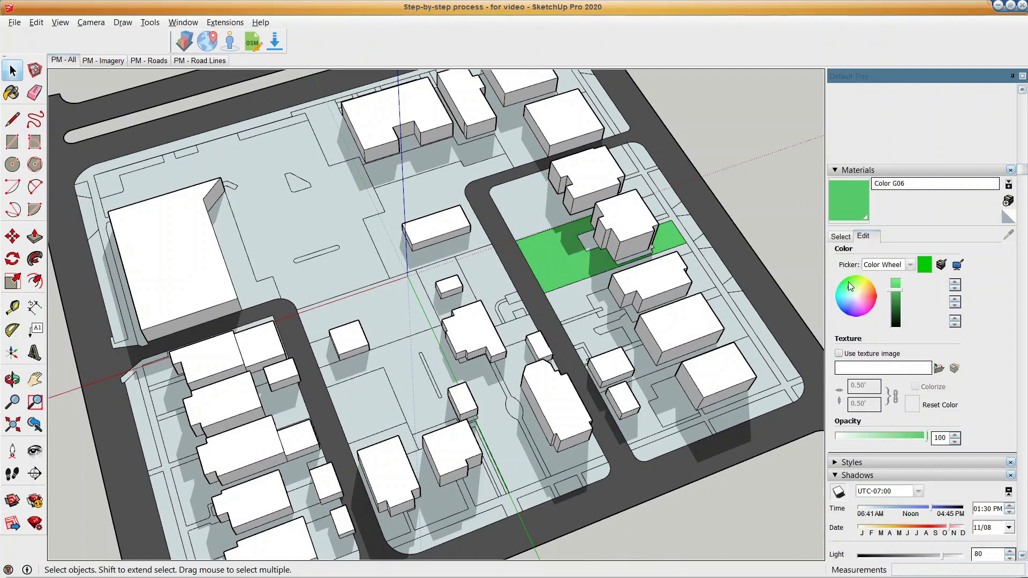
{"action": "left_click", "coordinate": [850, 291]}
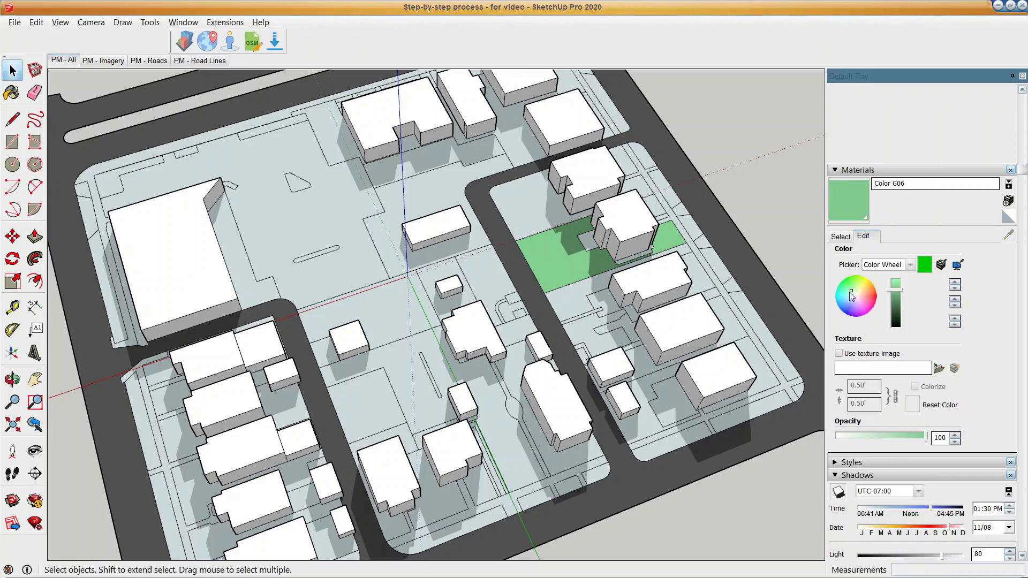
{"action": "scroll", "coordinate": [851, 294], "scroll_direction": "down", "scroll_amount": 2}
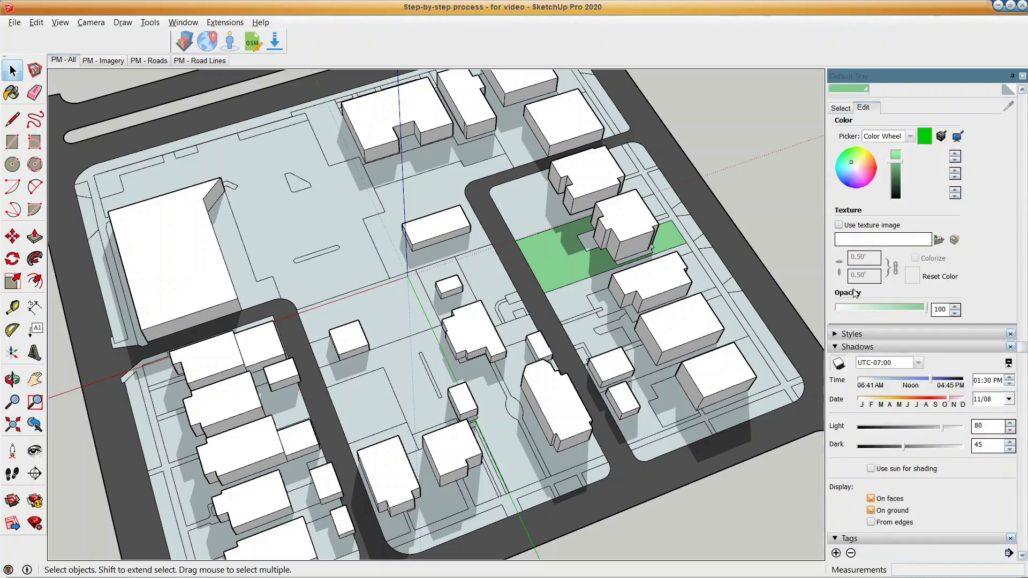
{"action": "scroll", "coordinate": [878, 223], "scroll_direction": "up", "scroll_amount": 2}
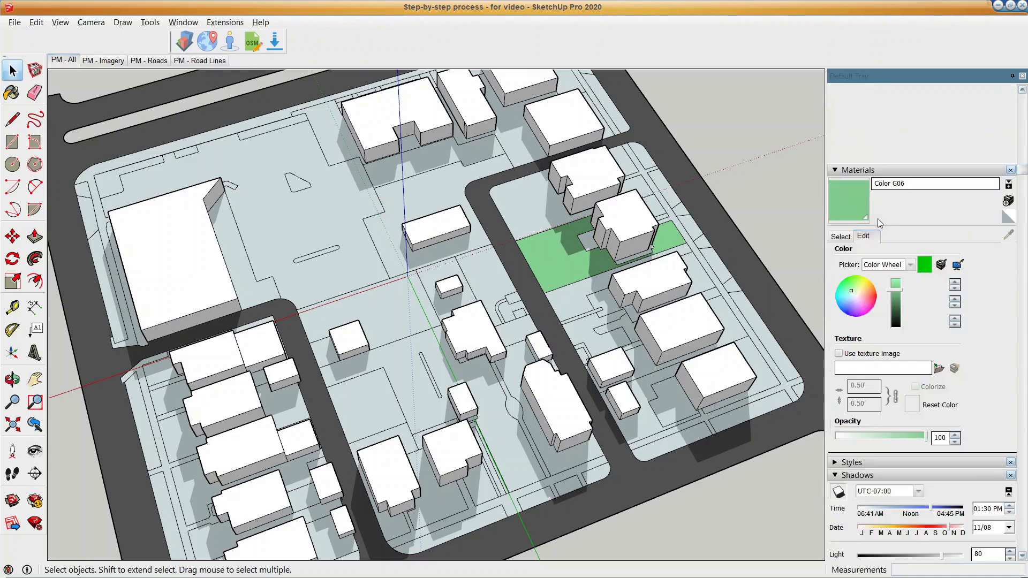
{"action": "left_click", "coordinate": [839, 238]}
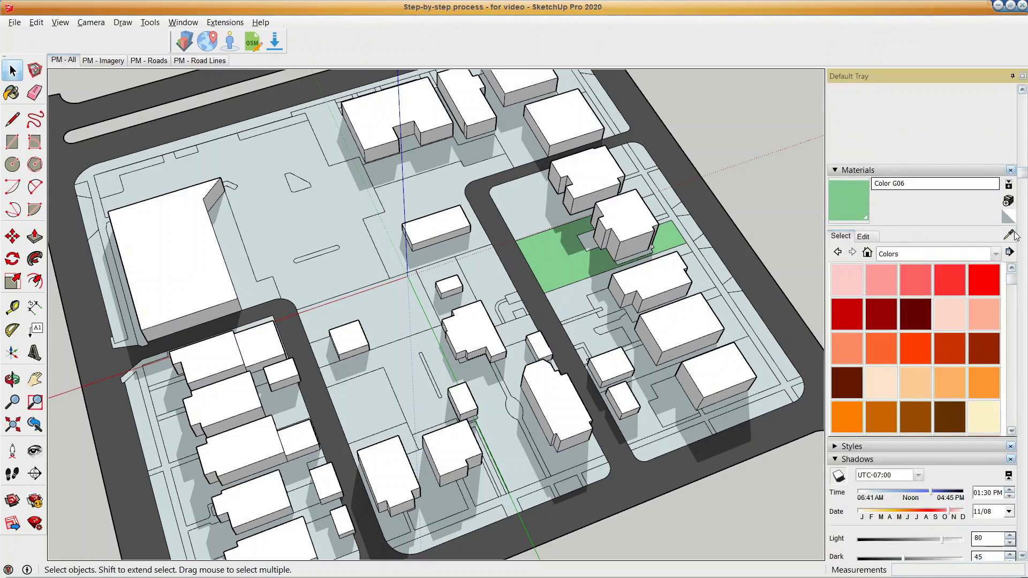
Sample the roads' 0135_DarkGray material and lighten it to a medium gray.
{"action": "key", "text": "b"}
{"action": "left_click", "coordinate": [782, 297], "text": "alt"}
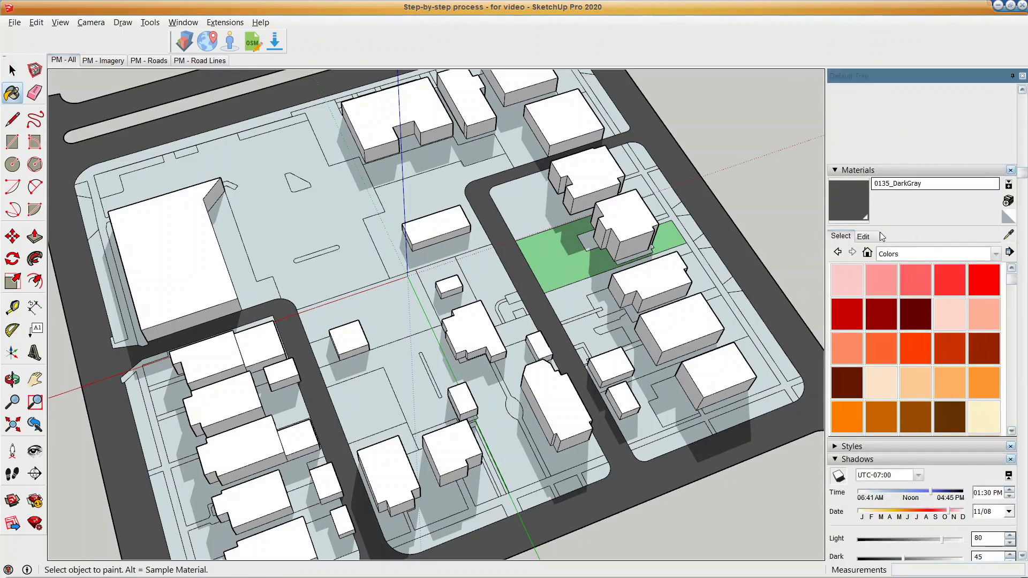
{"action": "left_click", "coordinate": [864, 236]}
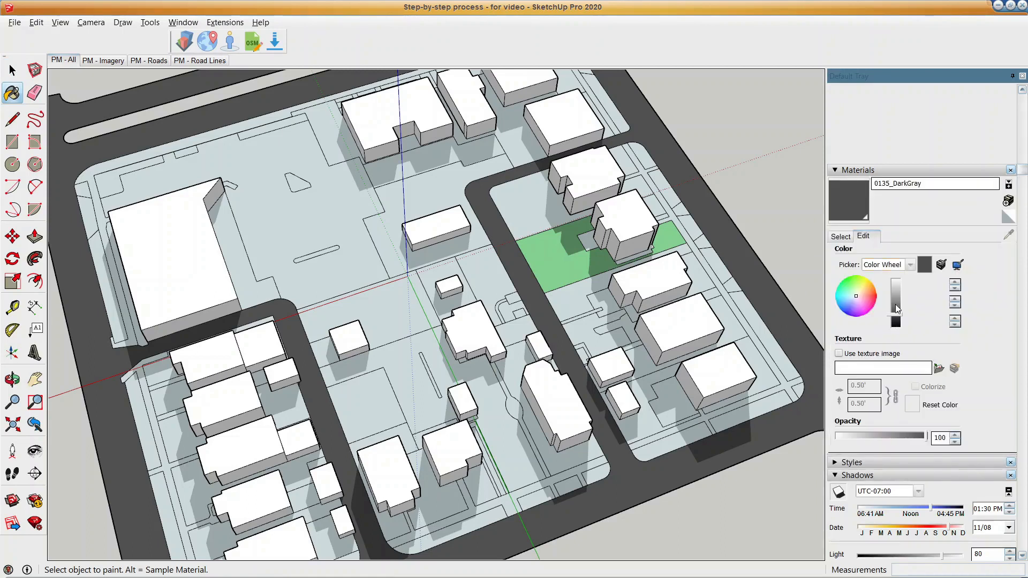
{"action": "left_click_drag", "start_coordinate": [895, 314], "coordinate": [894, 300]}
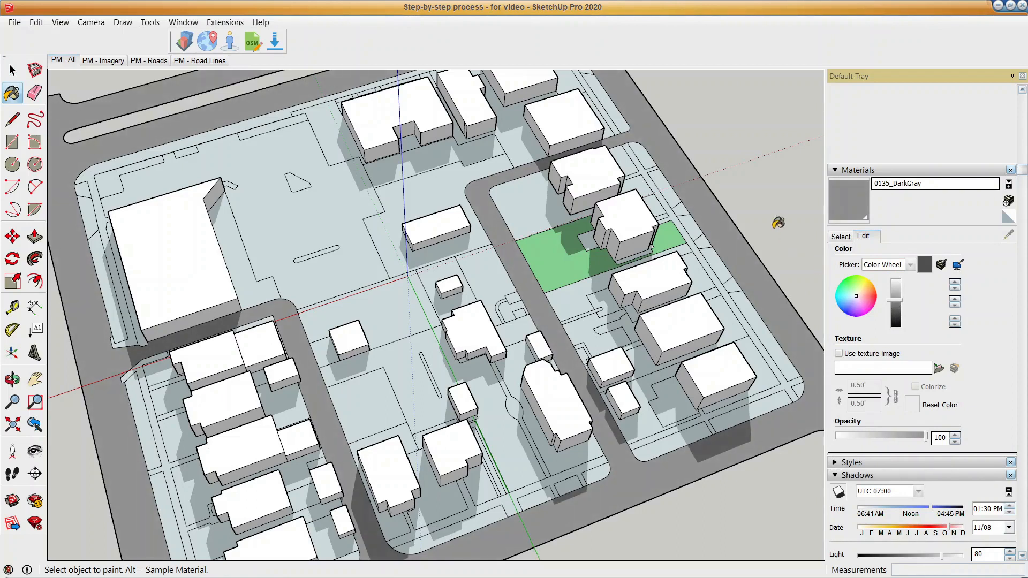
{"action": "left_click", "coordinate": [839, 237]}
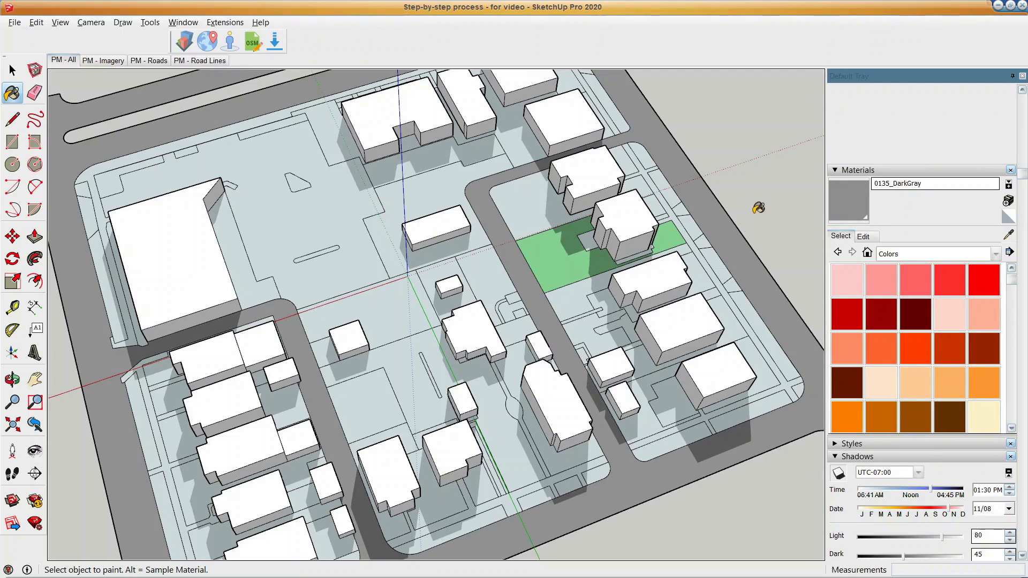
Paint all the massed buildings with the dark blue Color I07.
{"action": "scroll", "coordinate": [891, 324], "scroll_direction": "down", "scroll_amount": 6}
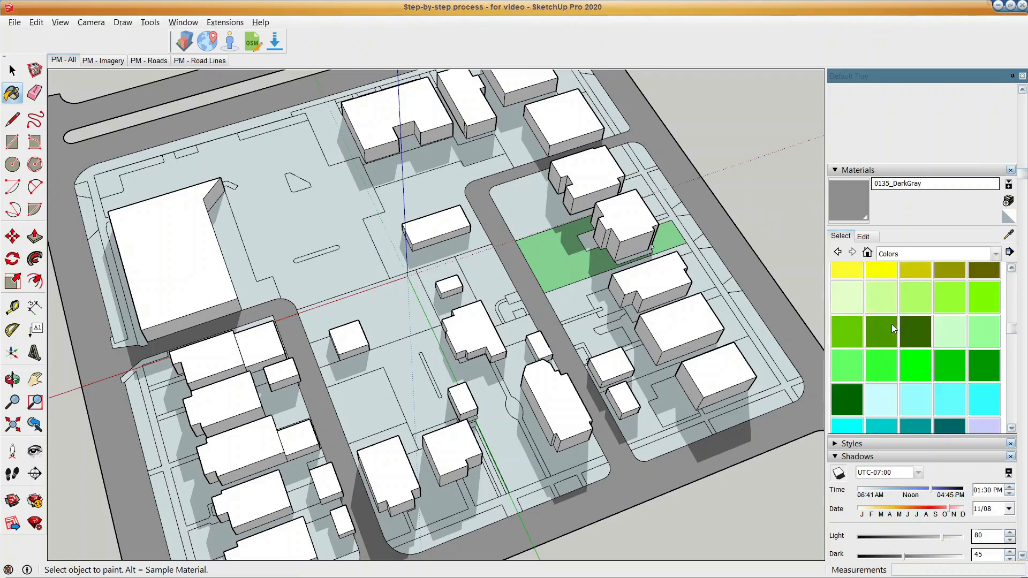
{"action": "scroll", "coordinate": [892, 331], "scroll_direction": "down", "scroll_amount": 2}
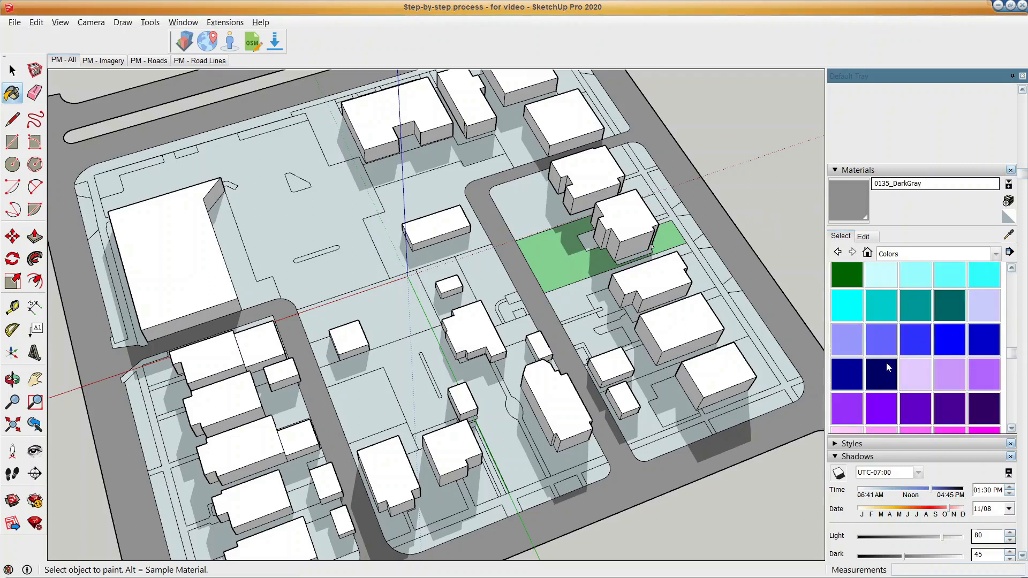
{"action": "left_click", "coordinate": [843, 368]}
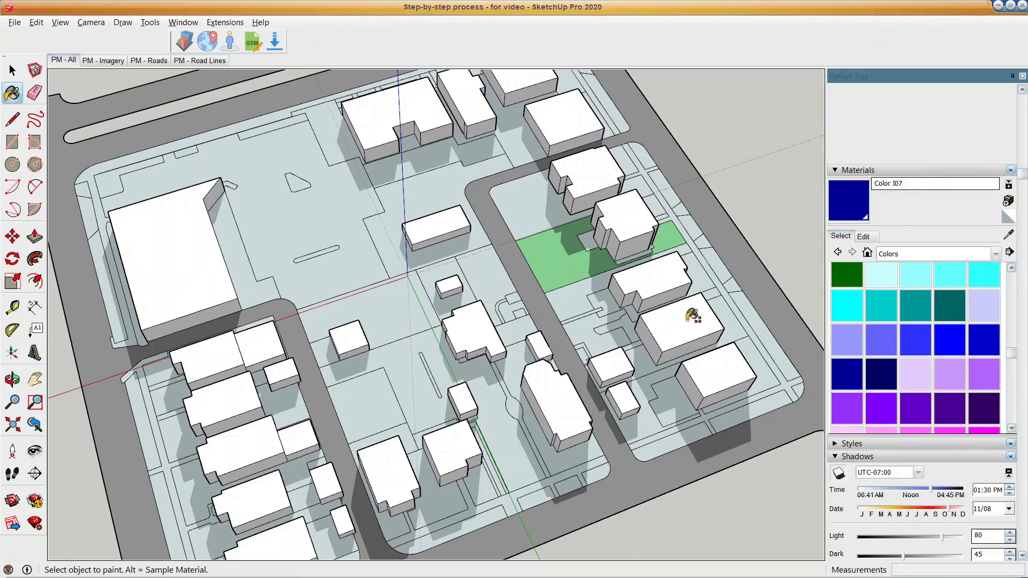
{"action": "left_click", "coordinate": [692, 315]}
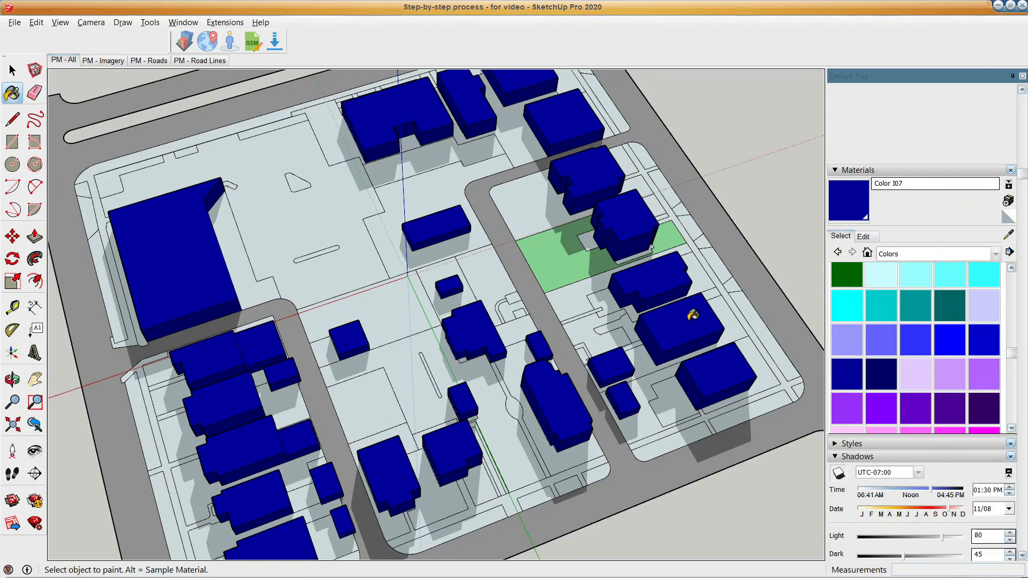
{"action": "key", "text": "space"}
{"action": "scroll", "coordinate": [612, 332], "scroll_direction": "down", "scroll_amount": 2}
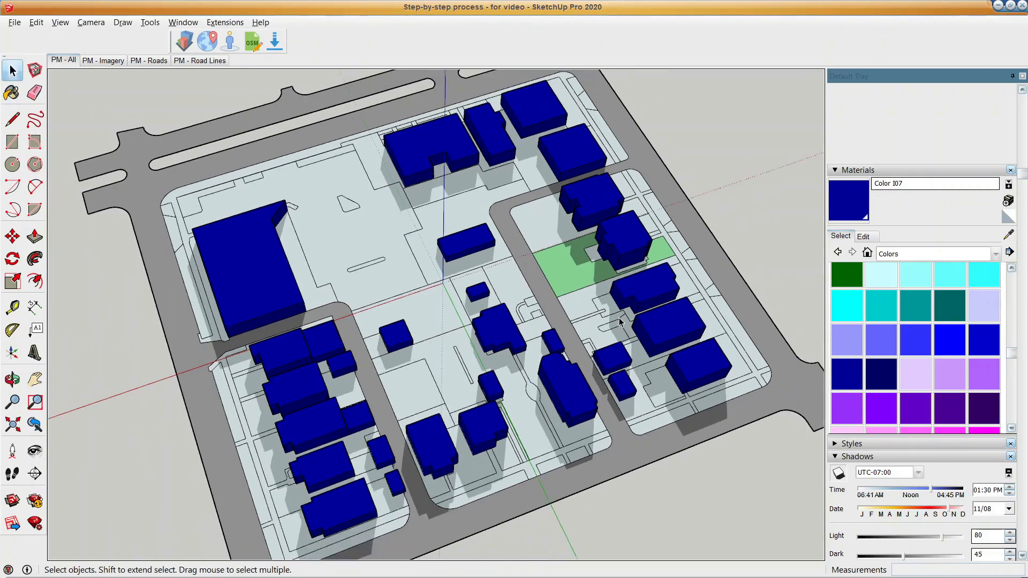
{"action": "scroll", "coordinate": [612, 334], "scroll_direction": "down", "scroll_amount": 1}
{"action": "mouse_move", "coordinate": [611, 333]}
{"action": "middle_mouse_down"}
{"action": "mouse_move", "coordinate": [602, 319]}
{"action": "mouse_move", "coordinate": [591, 330]}
{"action": "middle_mouse_up"}
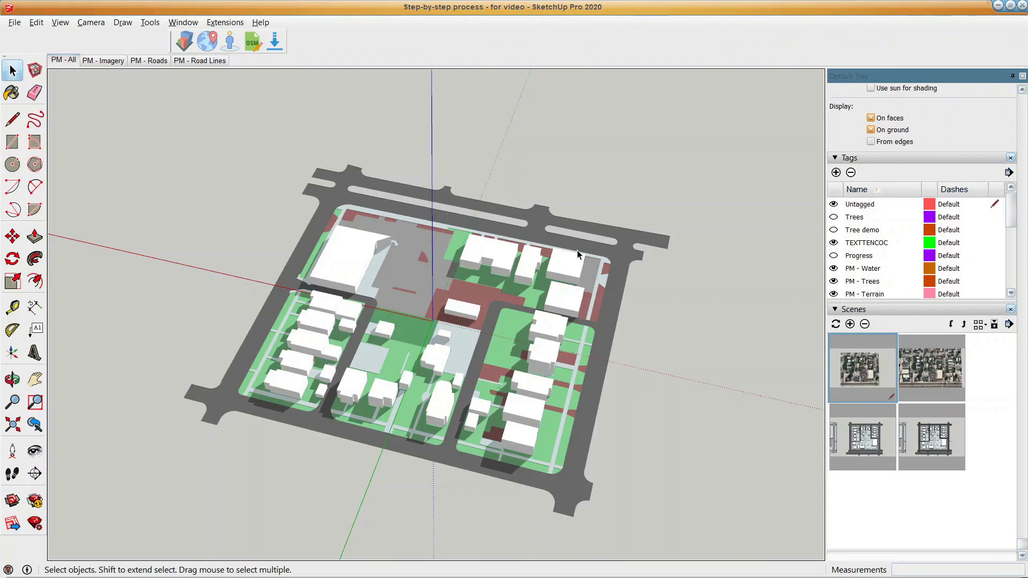
Delete the PM - Water, PM - Trees, PM - Terrain and PM - Roads tags.
{"action": "scroll", "coordinate": [849, 236], "scroll_direction": "up", "scroll_amount": 2}
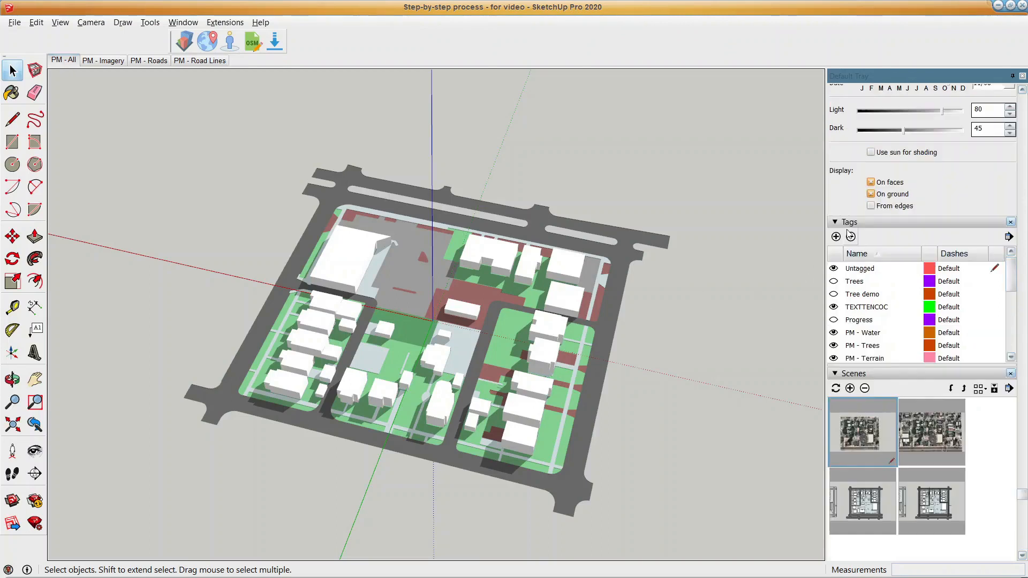
{"action": "left_click", "coordinate": [859, 334]}
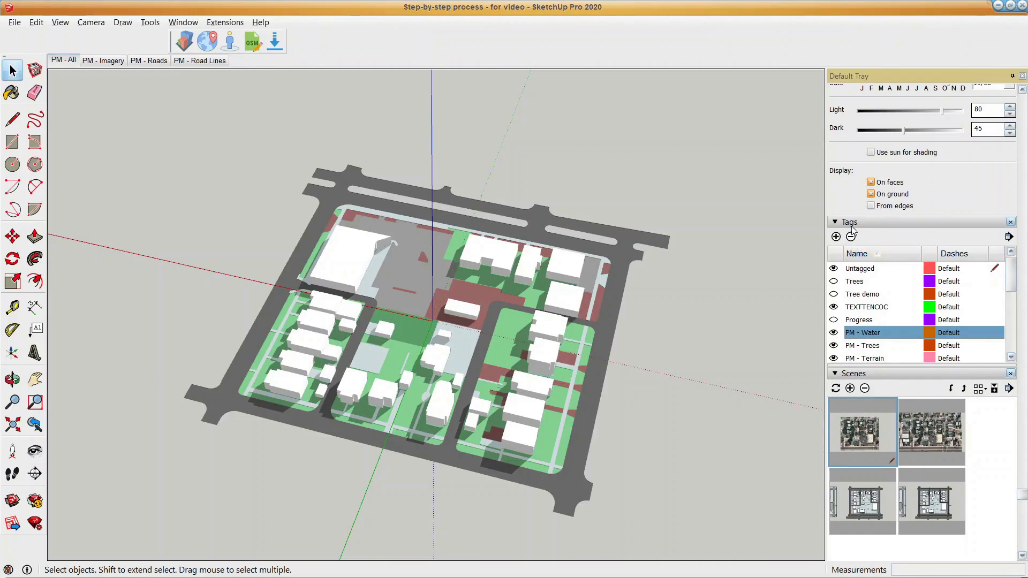
{"action": "left_click", "coordinate": [851, 237]}
{"action": "left_click", "coordinate": [864, 334]}
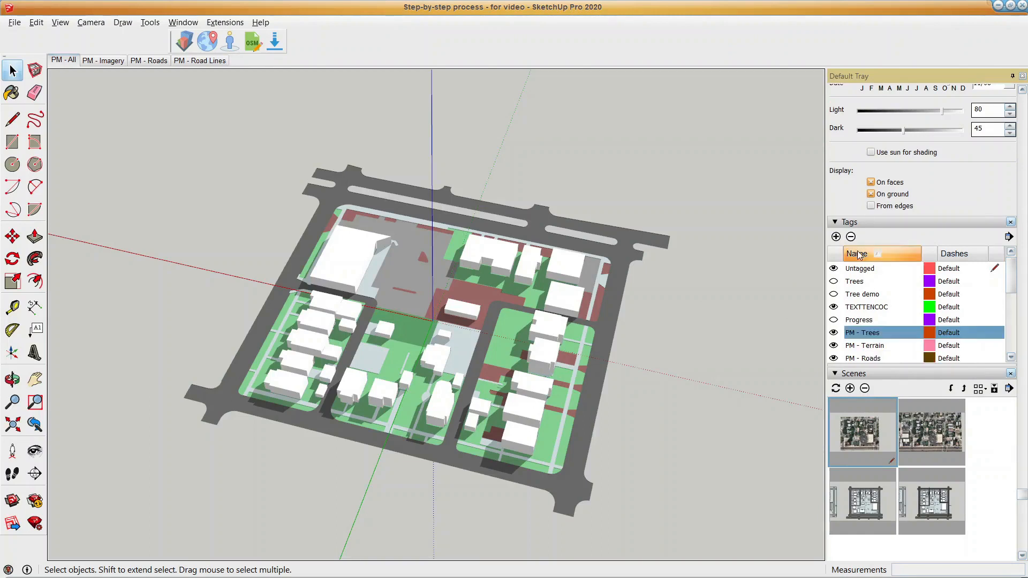
{"action": "key", "text": "Delete"}
{"action": "left_click", "coordinate": [859, 333]}
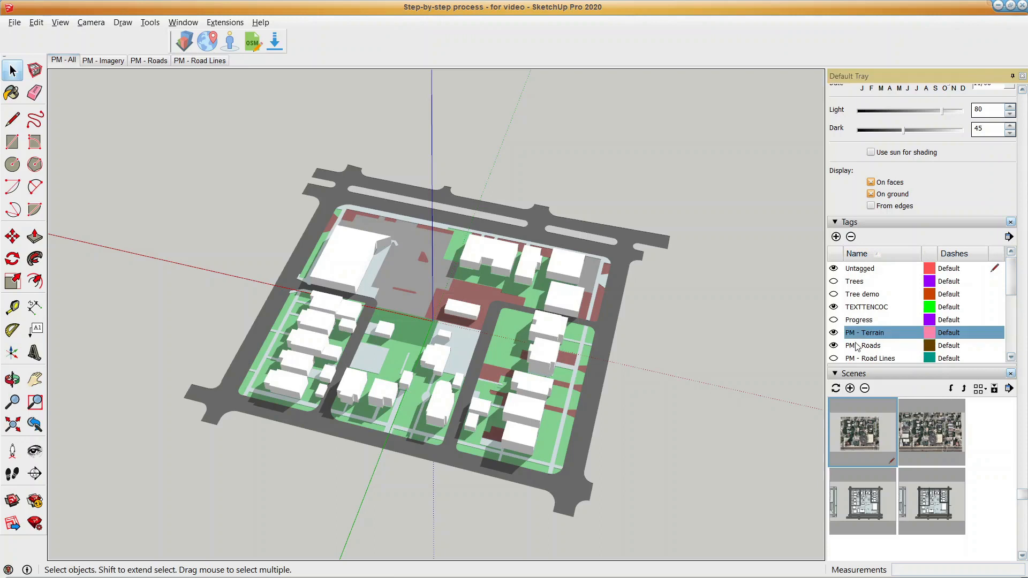
{"action": "left_click", "coordinate": [858, 346], "text": "shift"}
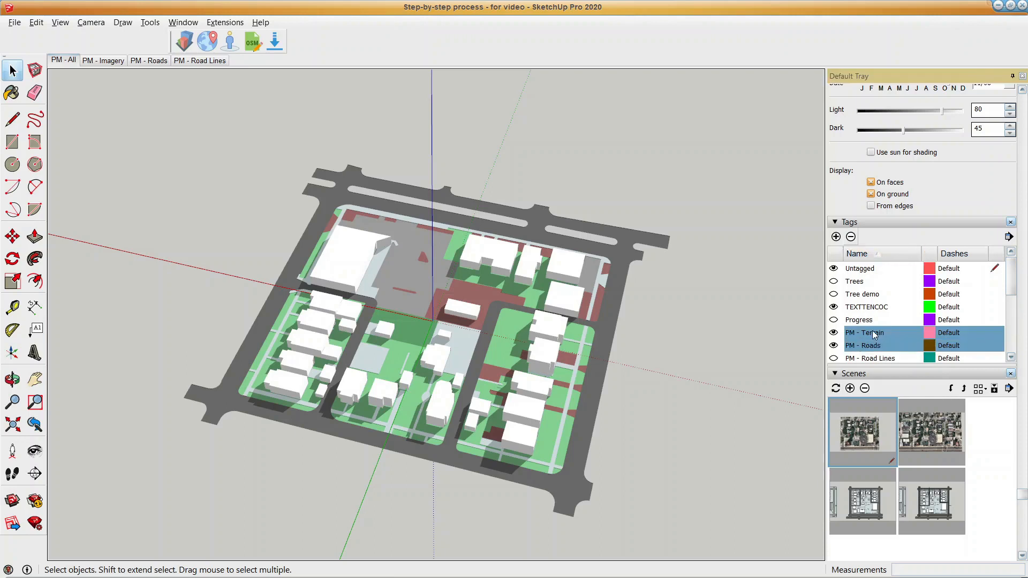
{"action": "key", "text": "Delete"}
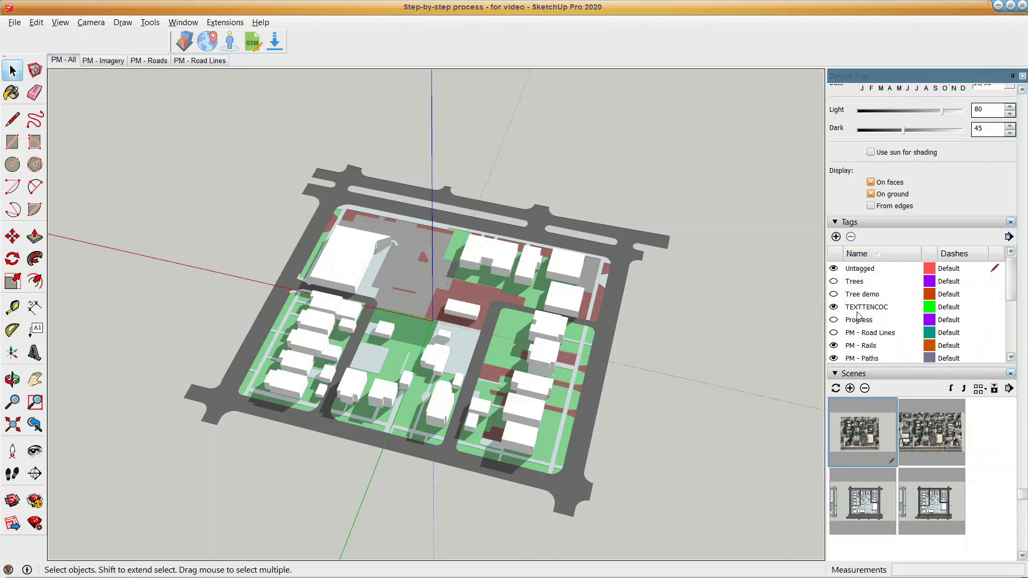
Delete the PM - Buildings tag.
{"action": "scroll", "coordinate": [857, 313], "scroll_direction": "down", "scroll_amount": 2}
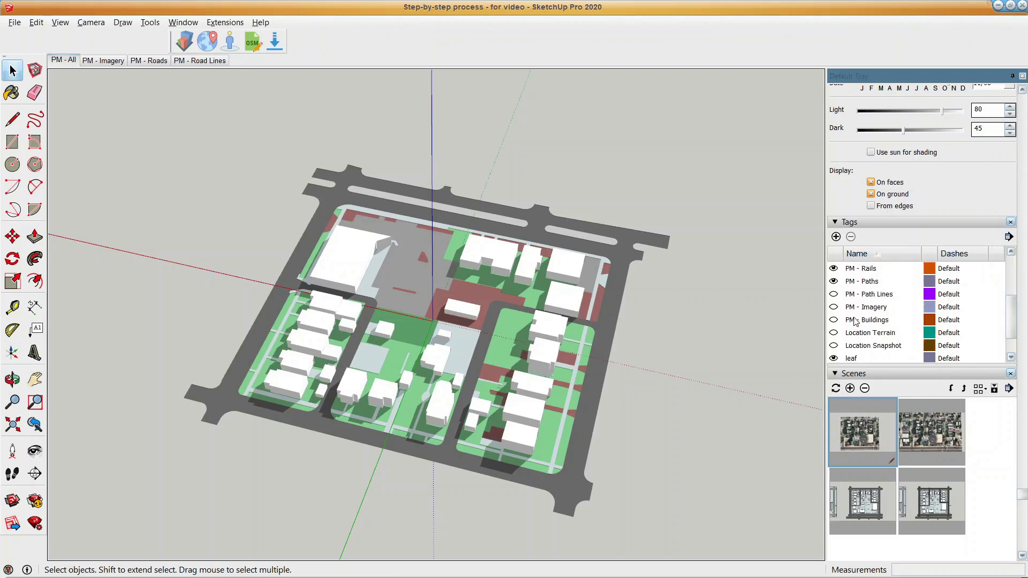
{"action": "left_click", "coordinate": [858, 319]}
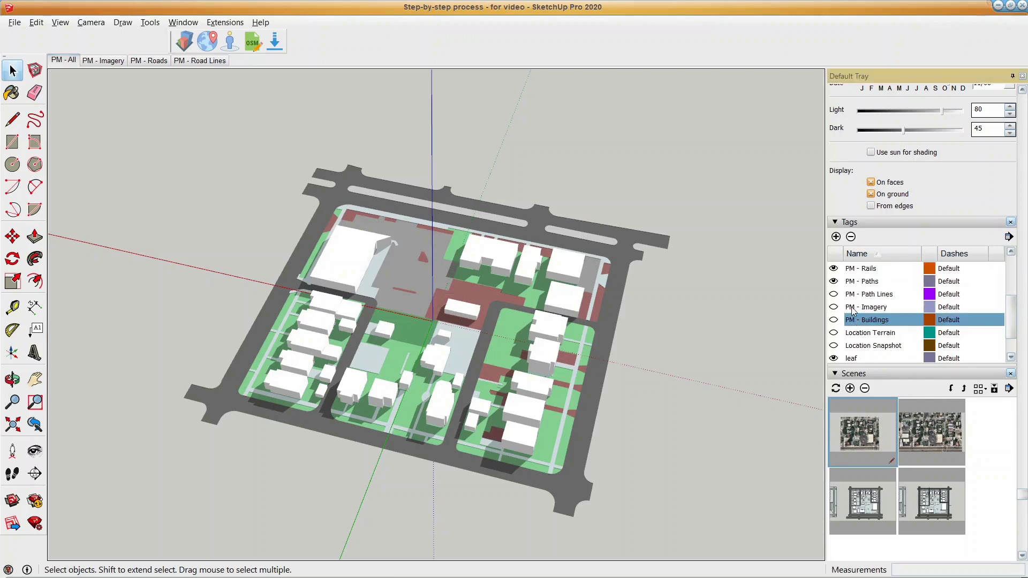
{"action": "scroll", "coordinate": [855, 247], "scroll_direction": "up", "scroll_amount": 2}
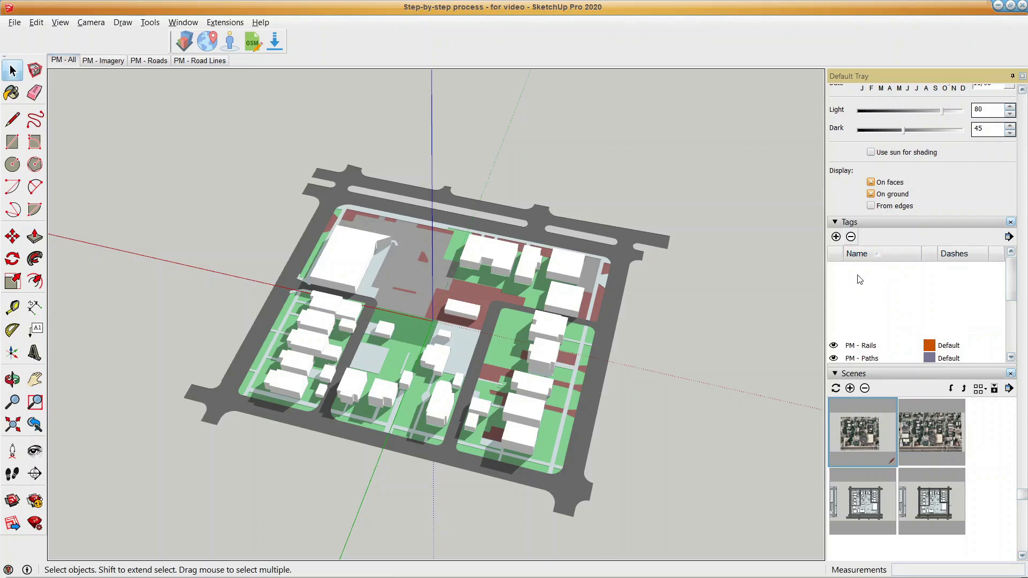
Delete the PM - Rails, PM - Paths and PM - Path Lines tags.
{"action": "scroll", "coordinate": [865, 299], "scroll_direction": "down", "scroll_amount": 3}
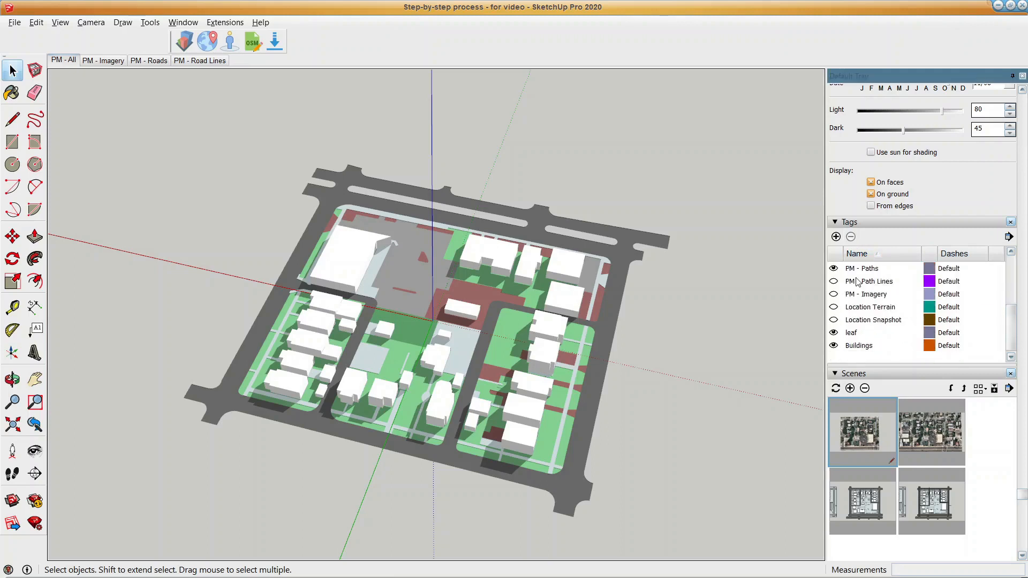
{"action": "scroll", "coordinate": [858, 282], "scroll_direction": "up", "scroll_amount": 2}
{"action": "left_click", "coordinate": [863, 333]}
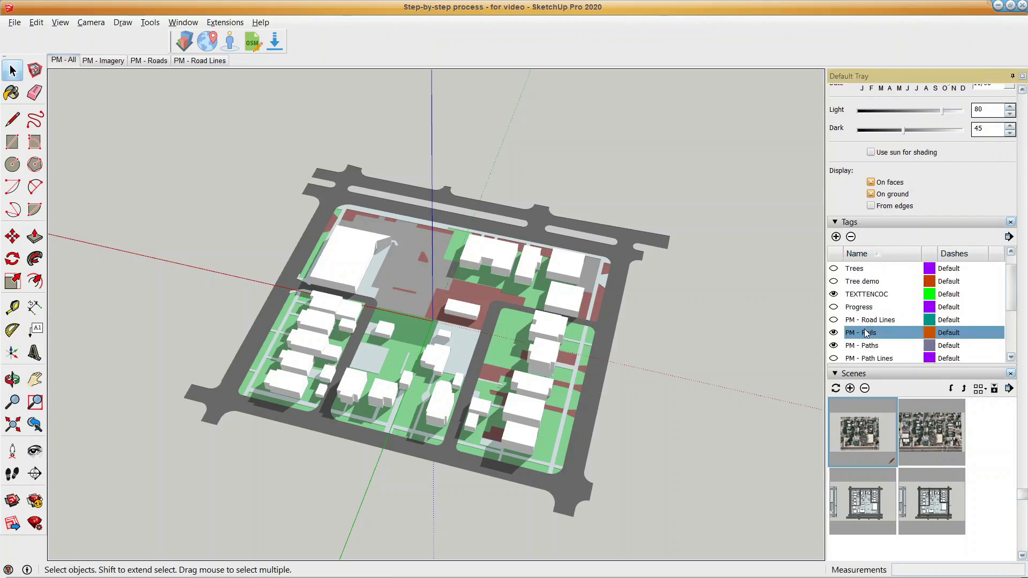
{"action": "left_click", "coordinate": [866, 347], "text": "shift"}
{"action": "left_click", "coordinate": [867, 358], "text": "shift"}
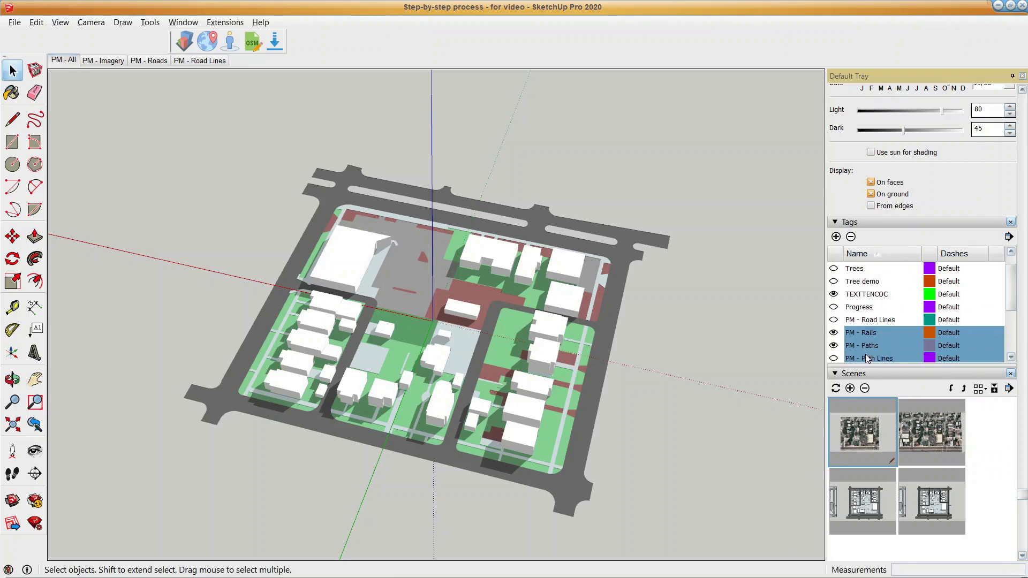
{"action": "left_click", "coordinate": [851, 236]}
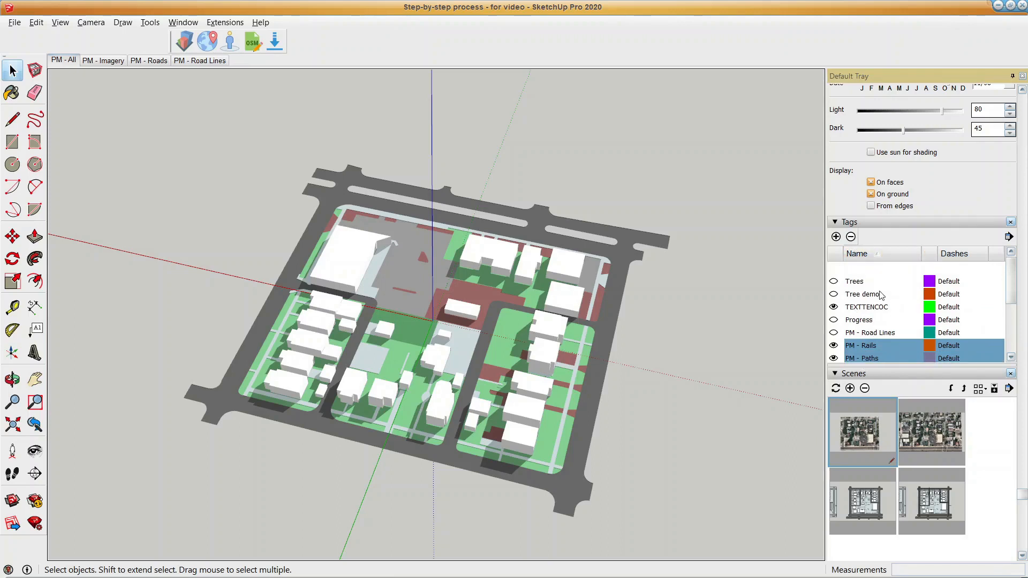
{"action": "scroll", "coordinate": [875, 300], "scroll_direction": "down", "scroll_amount": 2}
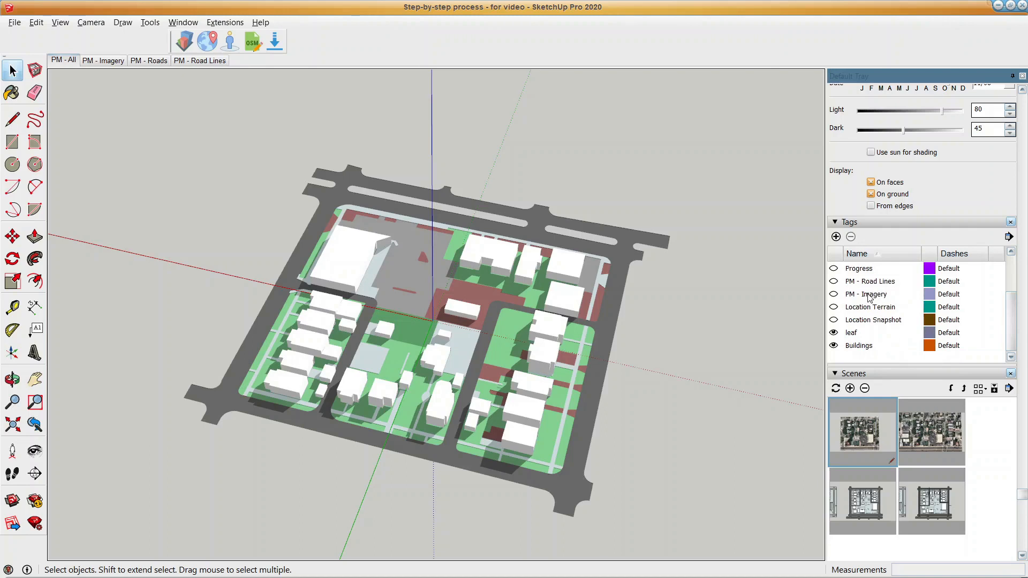
{"action": "left_click", "coordinate": [873, 296]}
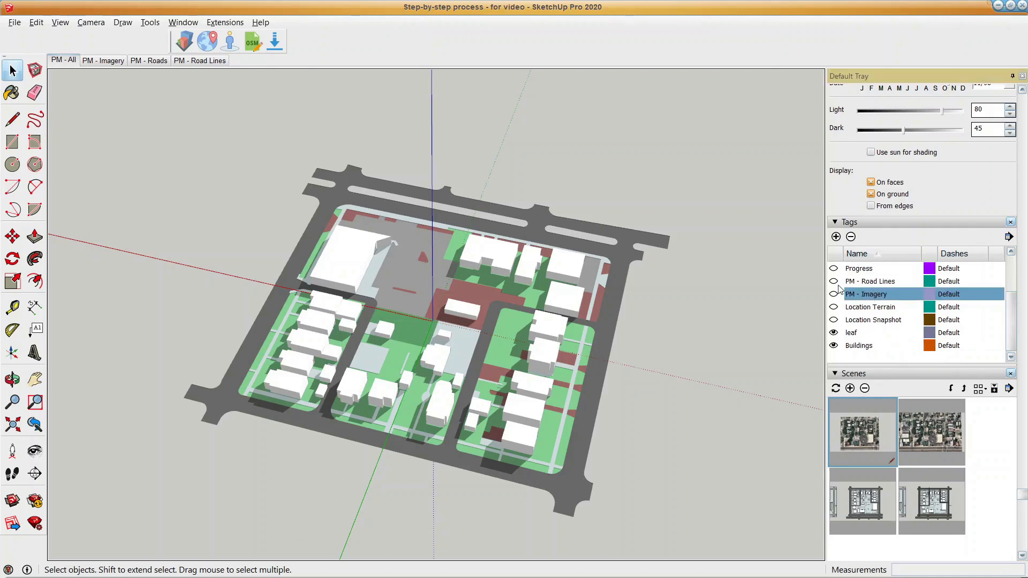
{"action": "left_click", "coordinate": [860, 282]}
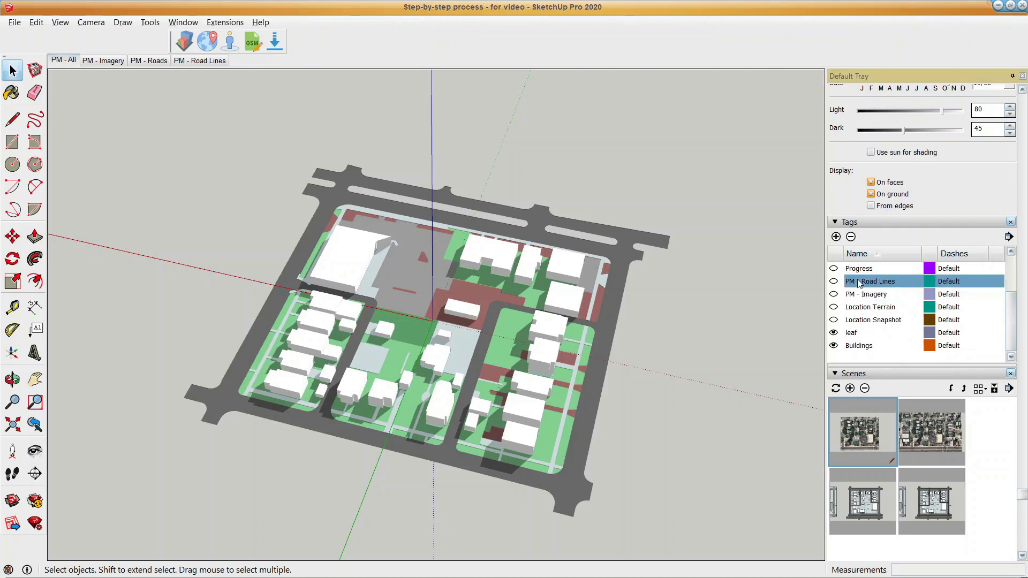
{"action": "scroll", "coordinate": [854, 251], "scroll_direction": "up", "scroll_amount": 2}
{"action": "left_click", "coordinate": [850, 237]}
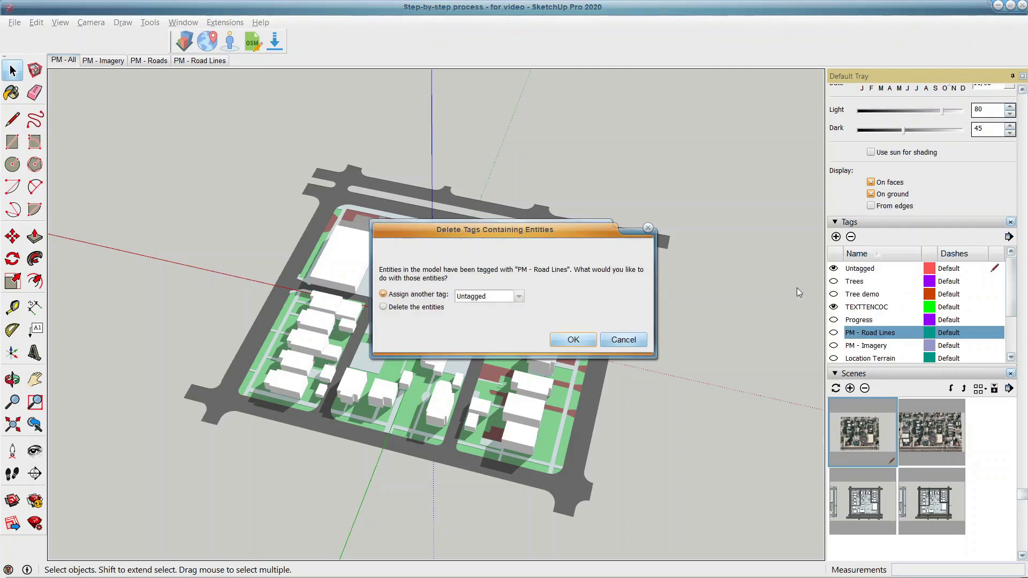
{"action": "left_click", "coordinate": [648, 228]}
{"action": "left_click", "coordinate": [852, 345]}
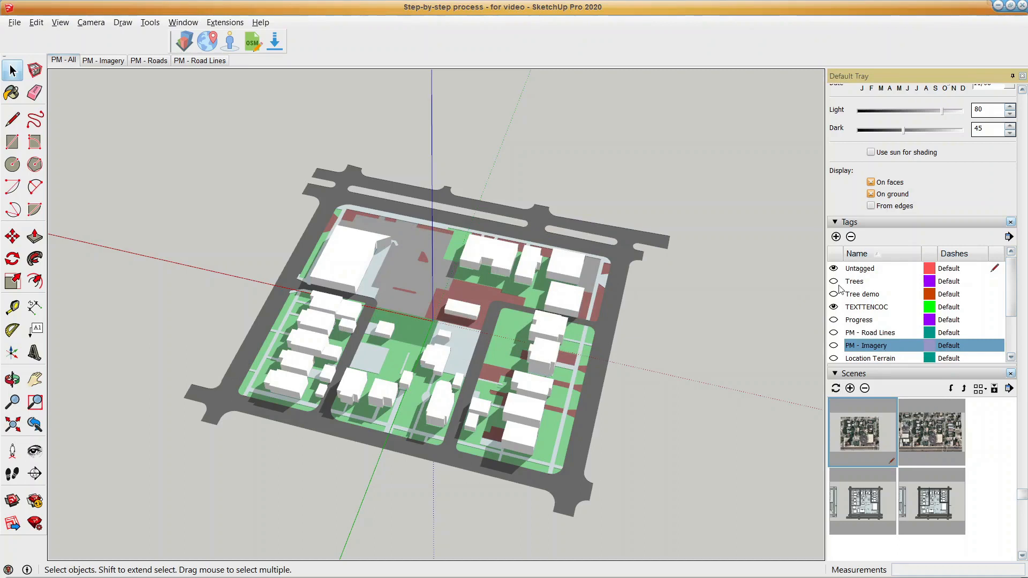
{"action": "left_click", "coordinate": [851, 237]}
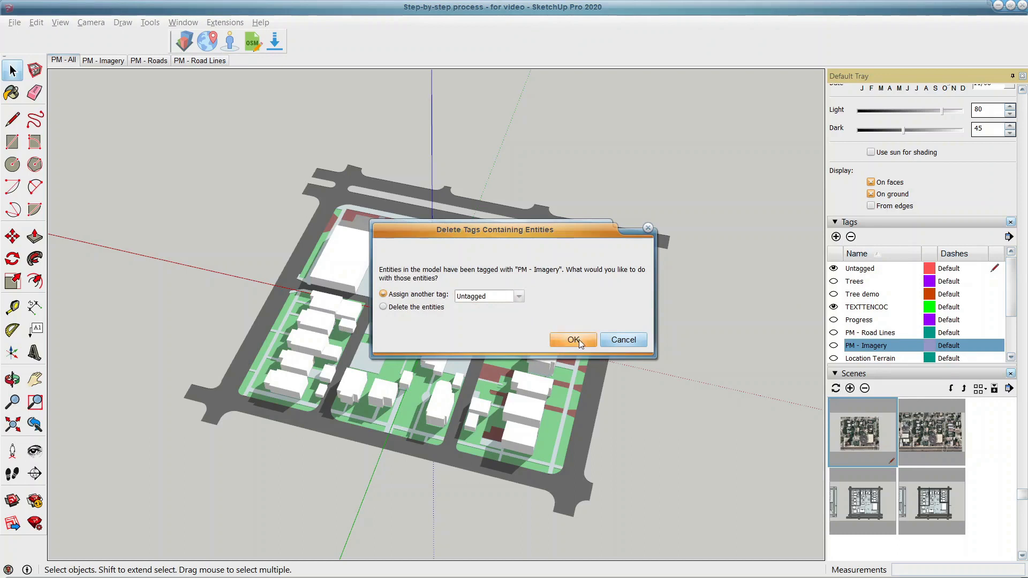
{"action": "left_click", "coordinate": [624, 340]}
Delete the PM - Road Lines tag, reassigning its entities to Untagged.
{"action": "left_click", "coordinate": [852, 335]}
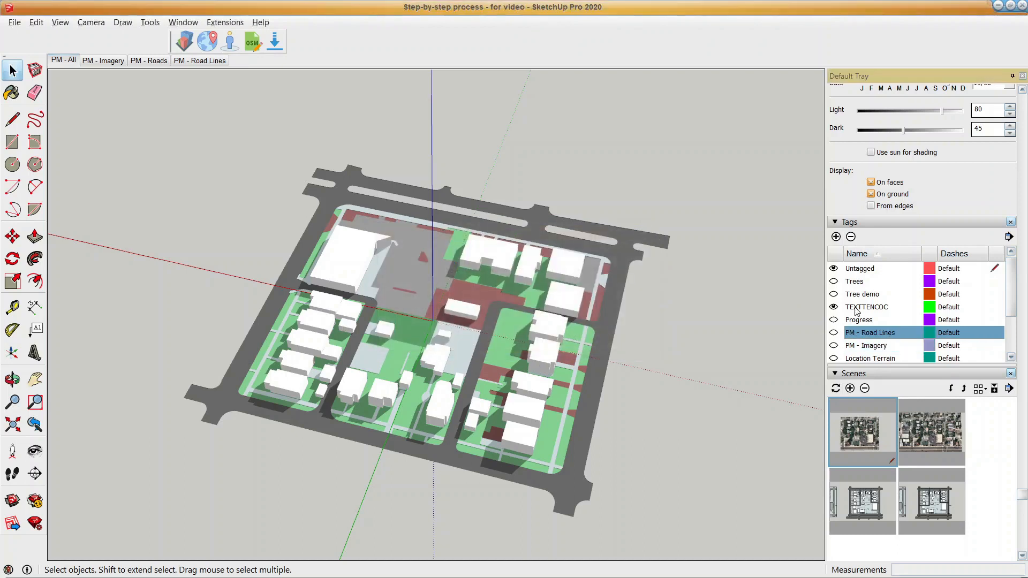
{"action": "left_click", "coordinate": [850, 237]}
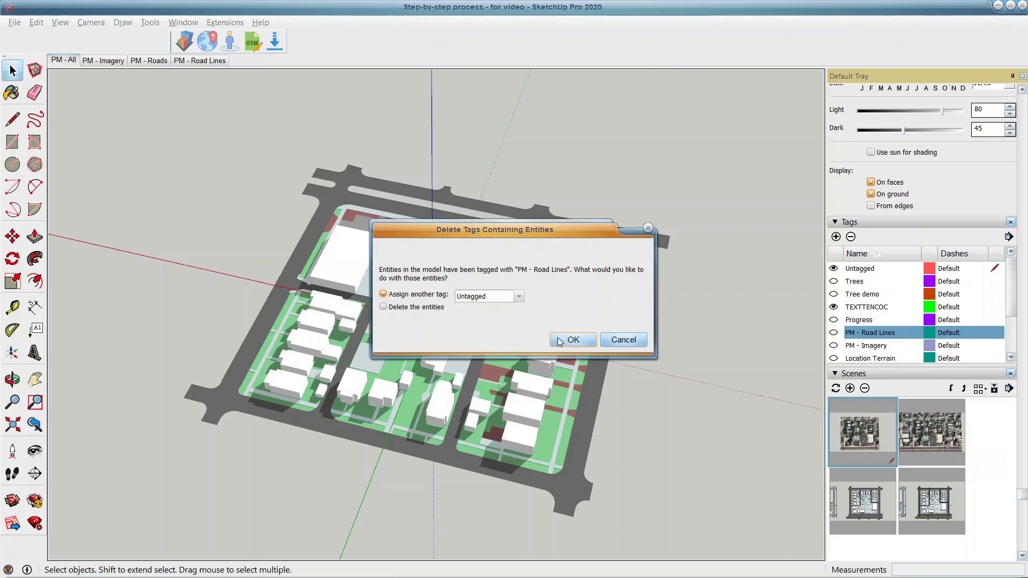
{"action": "left_click", "coordinate": [562, 341]}
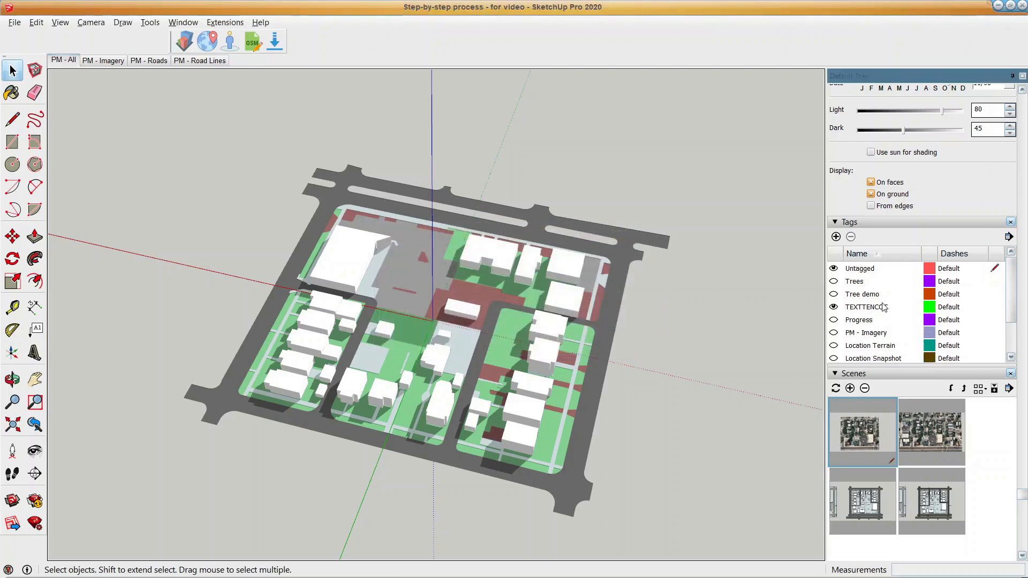
Review the remaining tags, toggling the visibility of Location Terrain to check it.
{"action": "scroll", "coordinate": [876, 323], "scroll_direction": "down", "scroll_amount": 3}
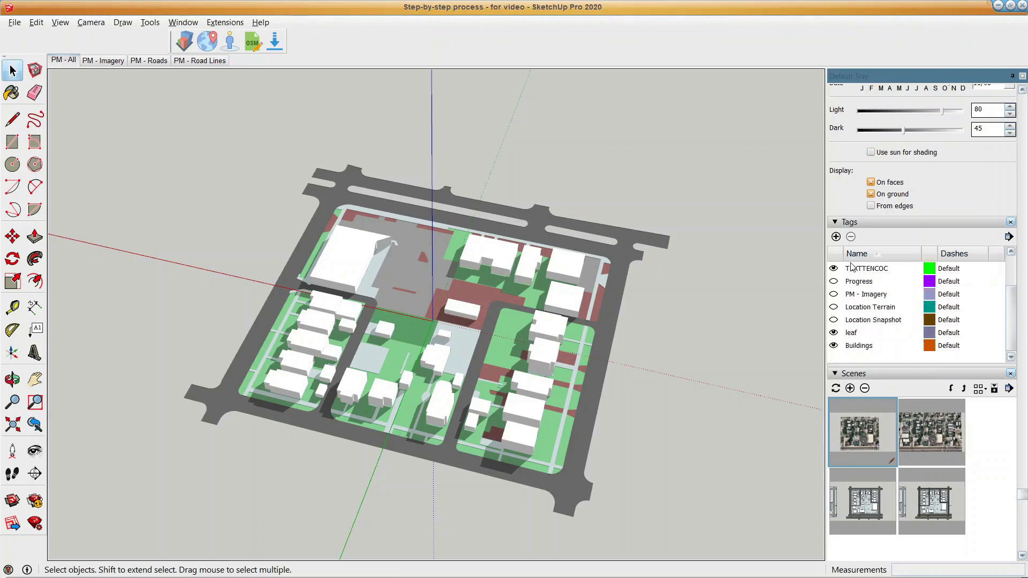
{"action": "scroll", "coordinate": [868, 337], "scroll_direction": "up", "scroll_amount": 5}
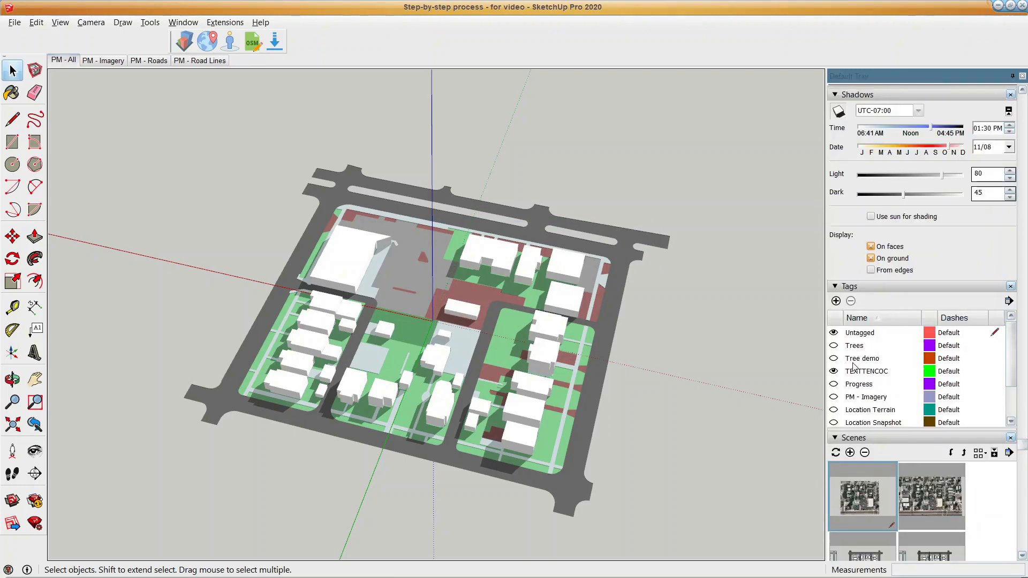
{"action": "scroll", "coordinate": [854, 362], "scroll_direction": "down", "scroll_amount": 1}
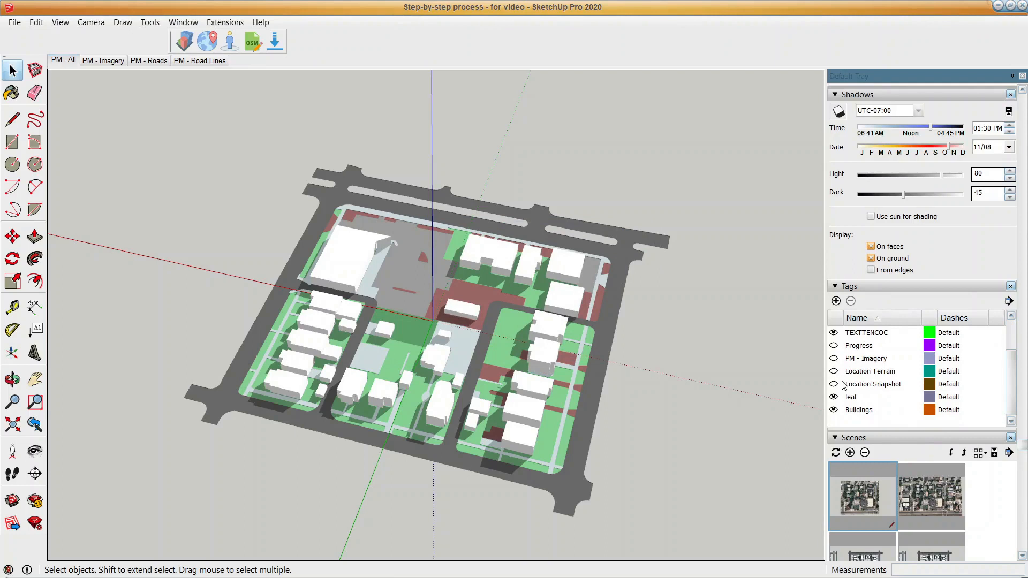
{"action": "left_click", "coordinate": [876, 385]}
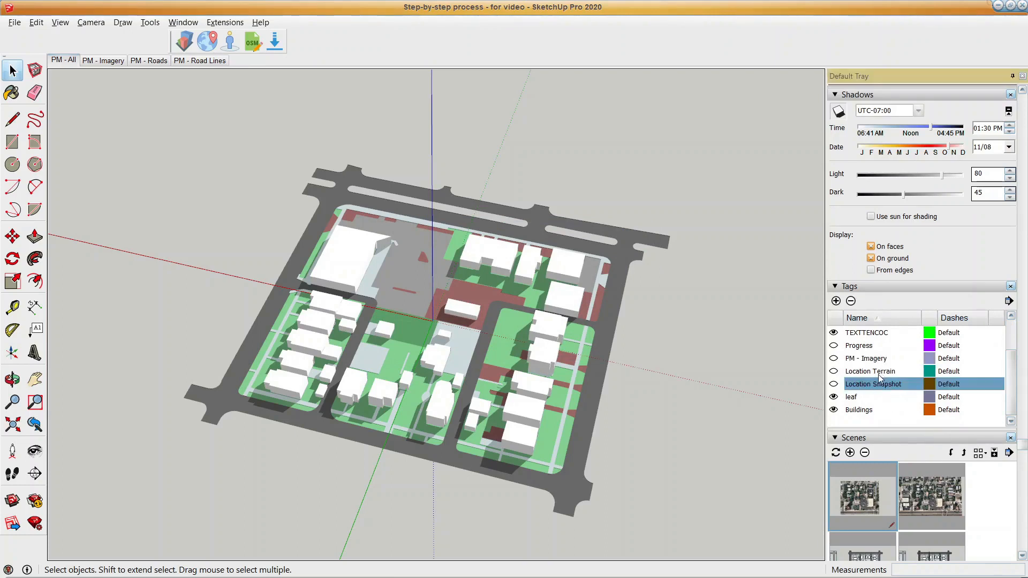
{"action": "left_click", "coordinate": [837, 373]}
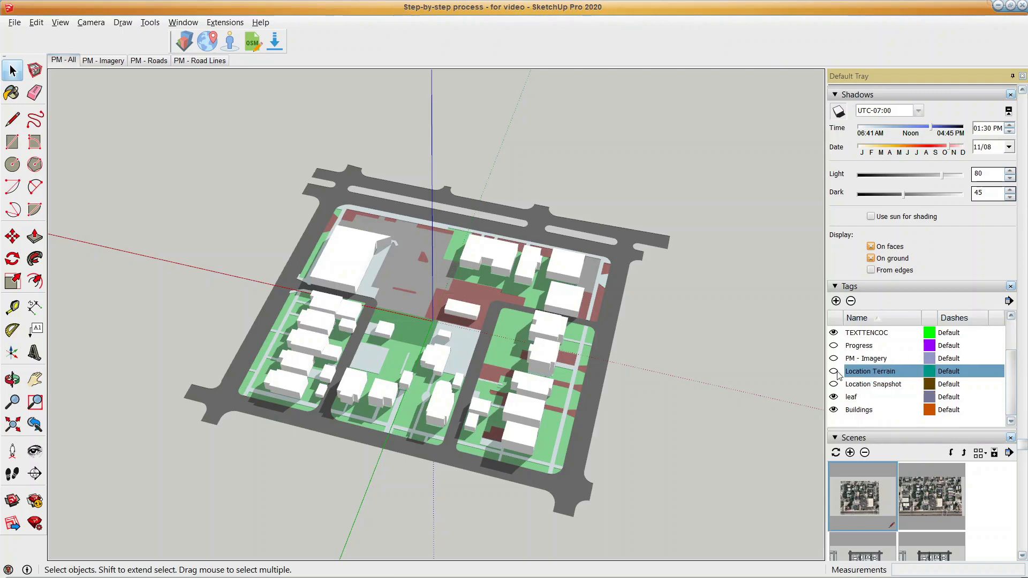
{"action": "left_click", "coordinate": [833, 371]}
{"action": "left_click", "coordinate": [833, 371]}
{"action": "middle_click_drag", "start_coordinate": [685, 367], "coordinate": [669, 338]}
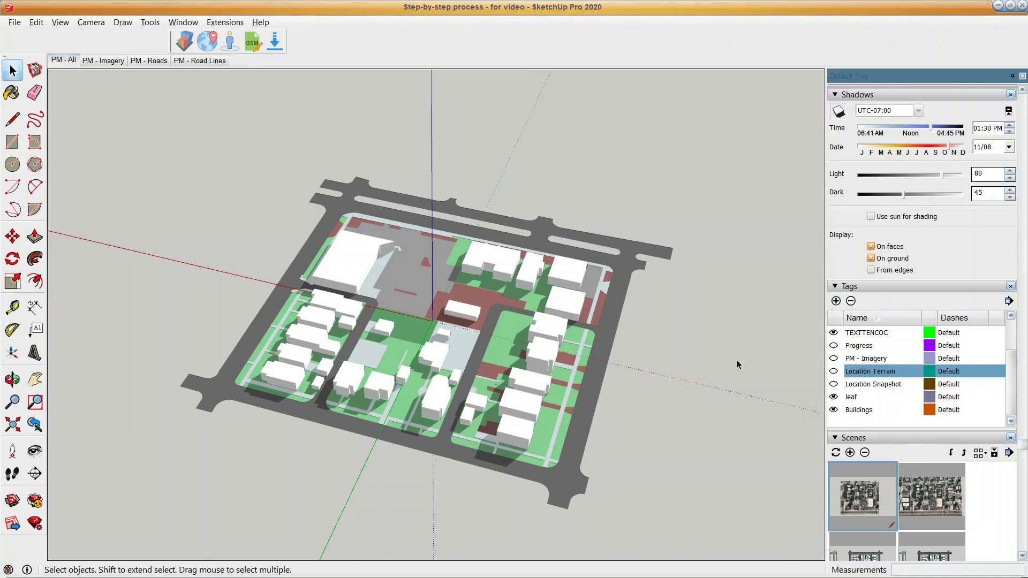
Delete all four PM scenes.
{"action": "scroll", "coordinate": [870, 488], "scroll_direction": "down", "scroll_amount": 3}
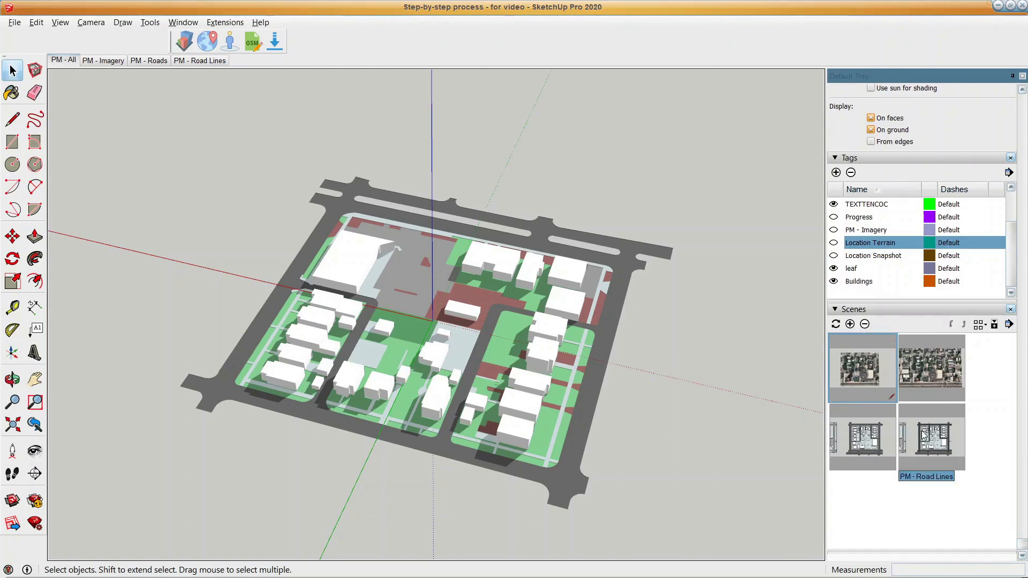
{"action": "left_click", "coordinate": [921, 430], "text": "shift"}
{"action": "left_click", "coordinate": [865, 324]}
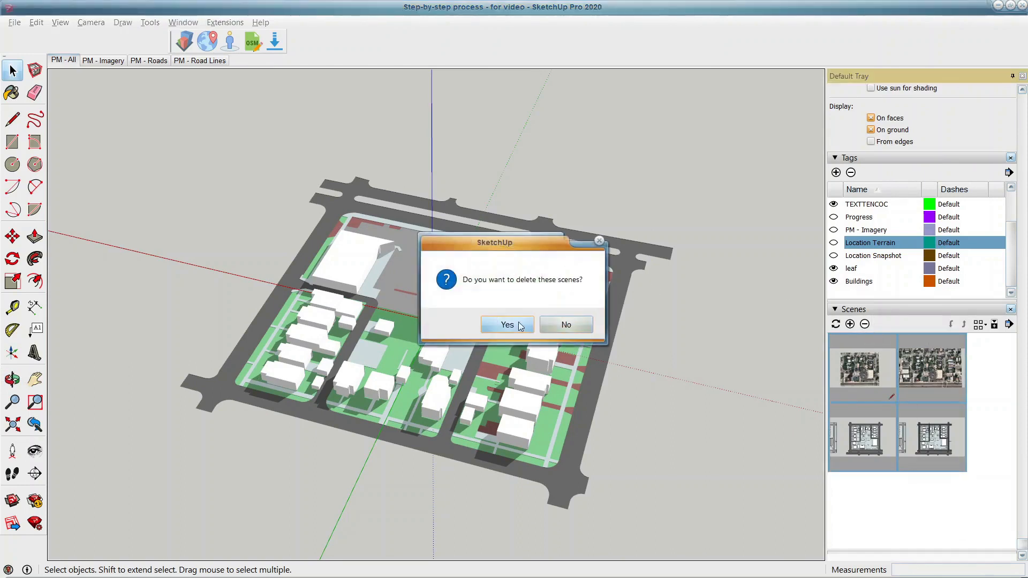
{"action": "left_click", "coordinate": [532, 324]}
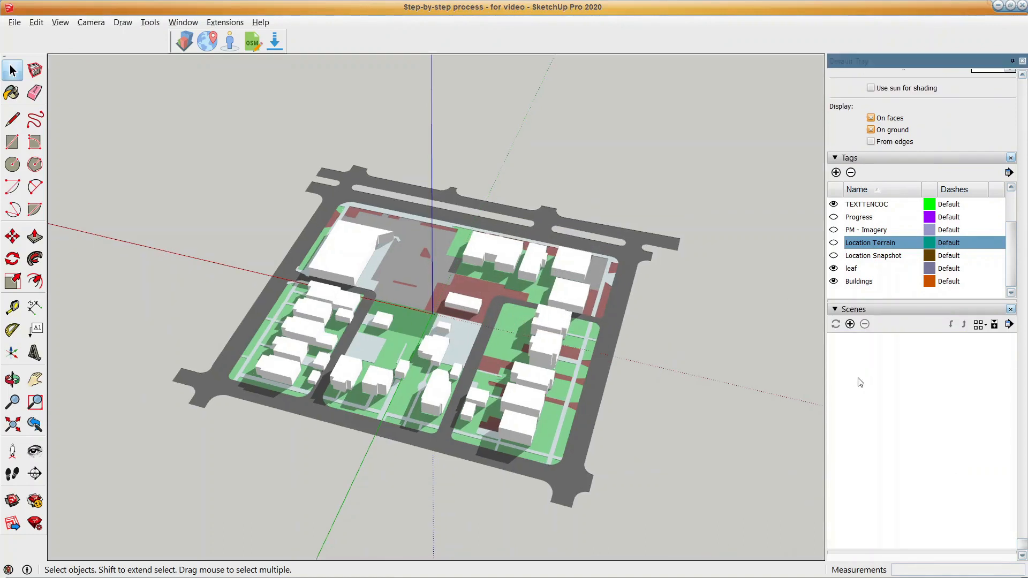
Turn off the model's shadows.
{"action": "scroll", "coordinate": [952, 196], "scroll_direction": "up", "scroll_amount": 4}
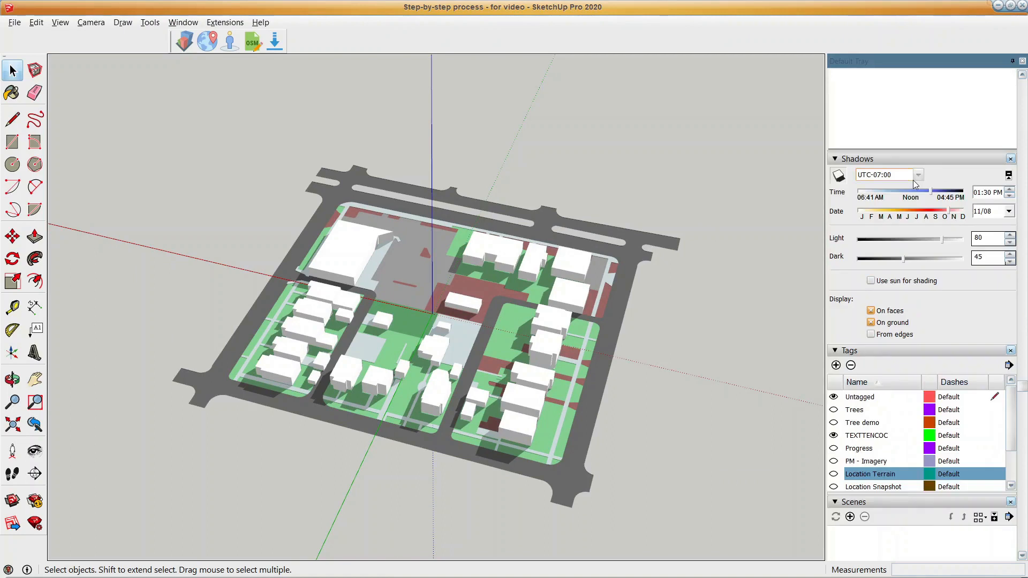
{"action": "left_click", "coordinate": [839, 176]}
Add two scenes, one of the current overview and one from the opposite side of the site.
{"action": "scroll", "coordinate": [839, 176], "scroll_direction": "down", "scroll_amount": 4}
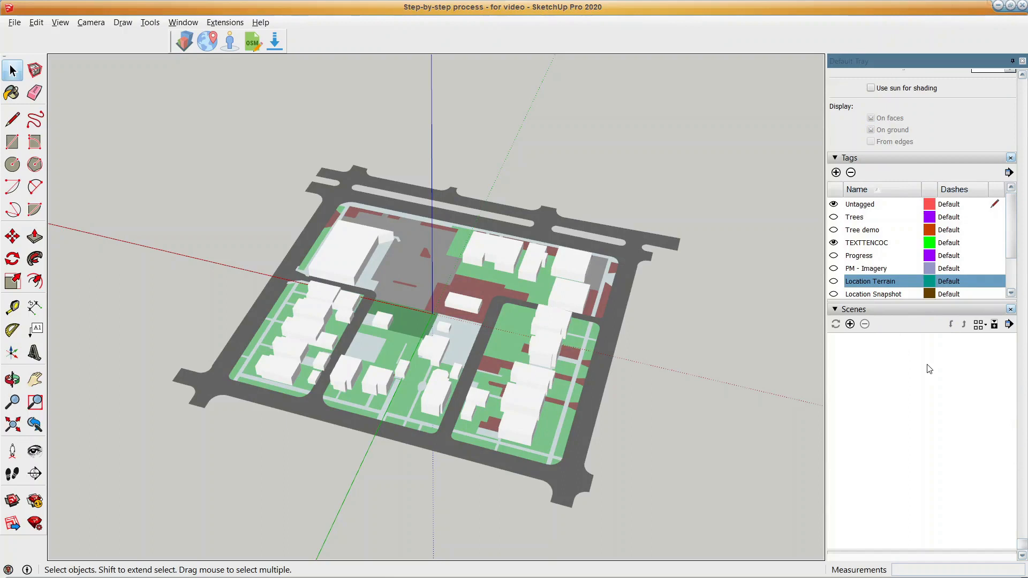
{"action": "left_click", "coordinate": [849, 330]}
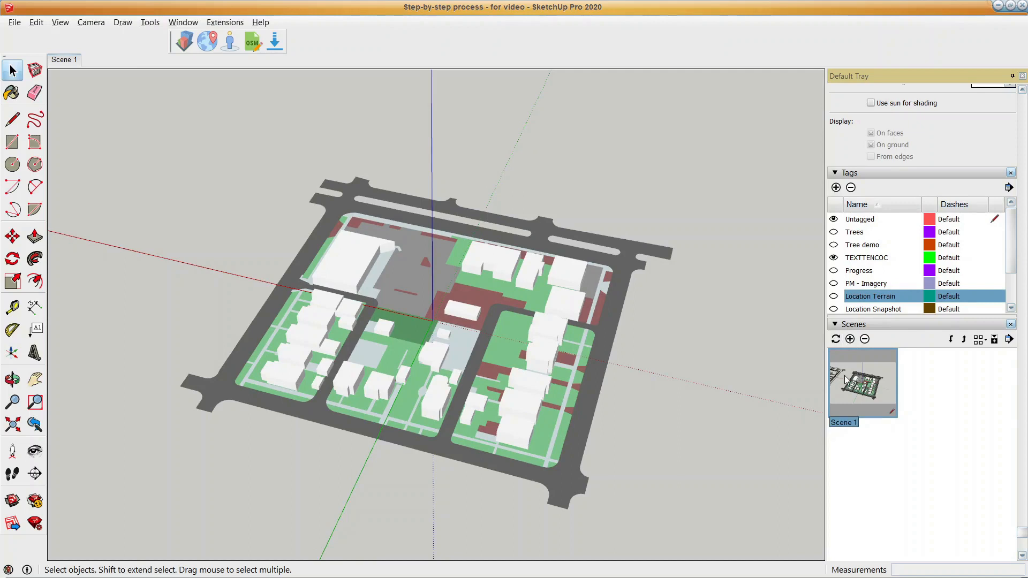
{"action": "middle_click_drag", "start_coordinate": [792, 343], "coordinate": [714, 359]}
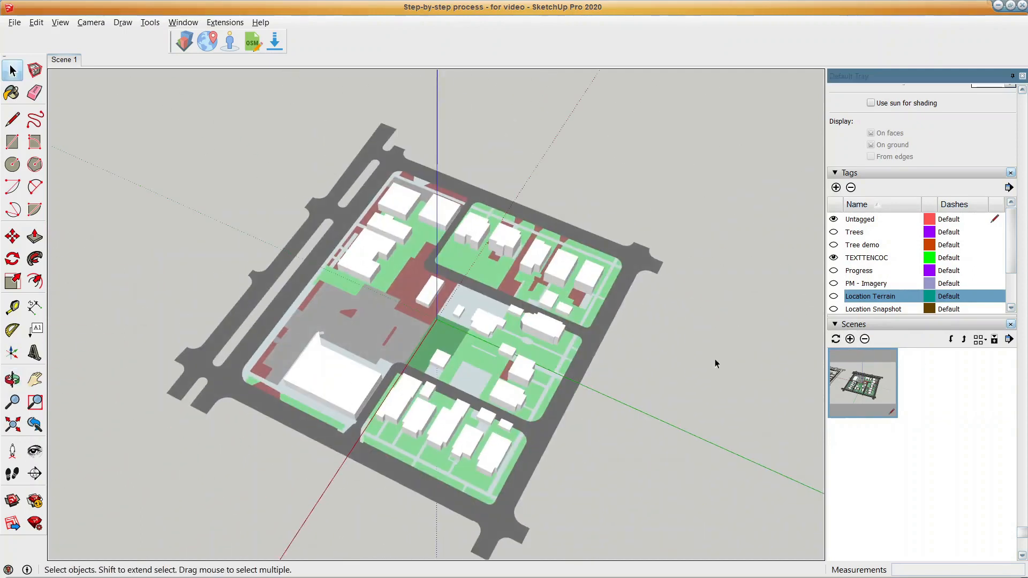
{"action": "left_click", "coordinate": [850, 339]}
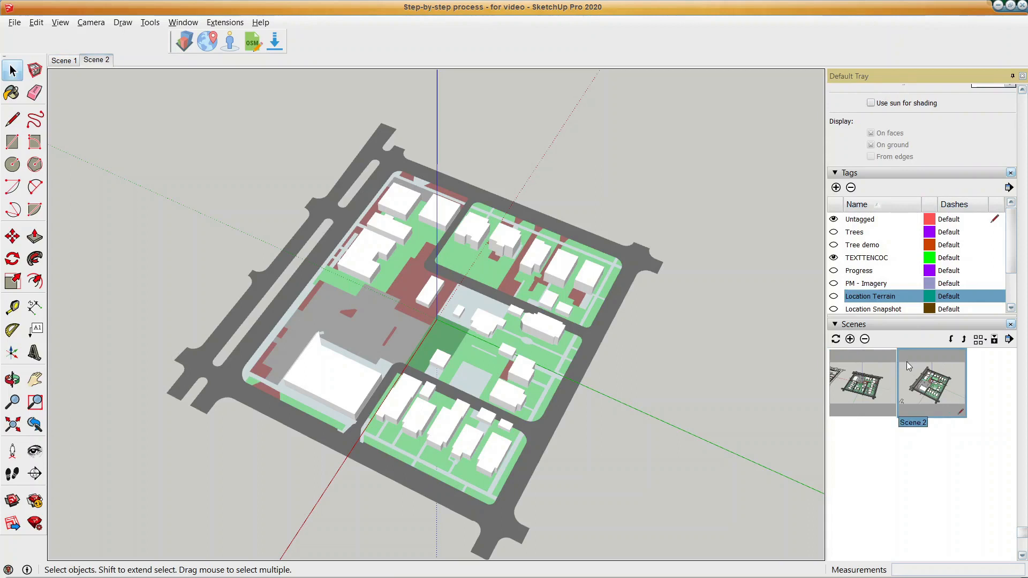
Update Scene 1 with all its properties to a lower, closer view from the large building's side.
{"action": "left_click", "coordinate": [836, 385]}
{"action": "middle_click_drag", "start_coordinate": [677, 336], "coordinate": [723, 155]}
{"action": "scroll", "coordinate": [403, 287], "scroll_direction": "up", "scroll_amount": 4}
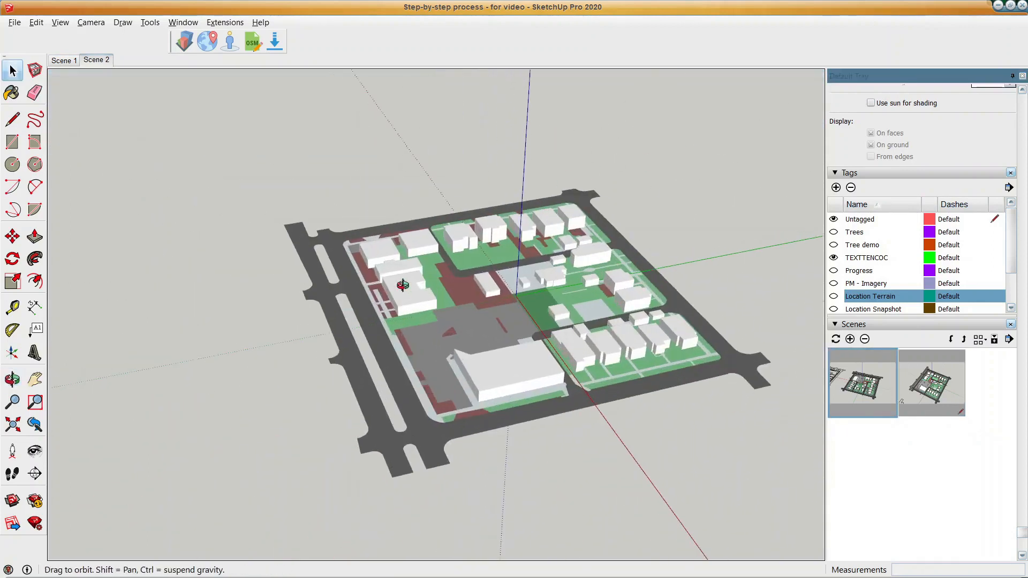
{"action": "right_click", "coordinate": [844, 372]}
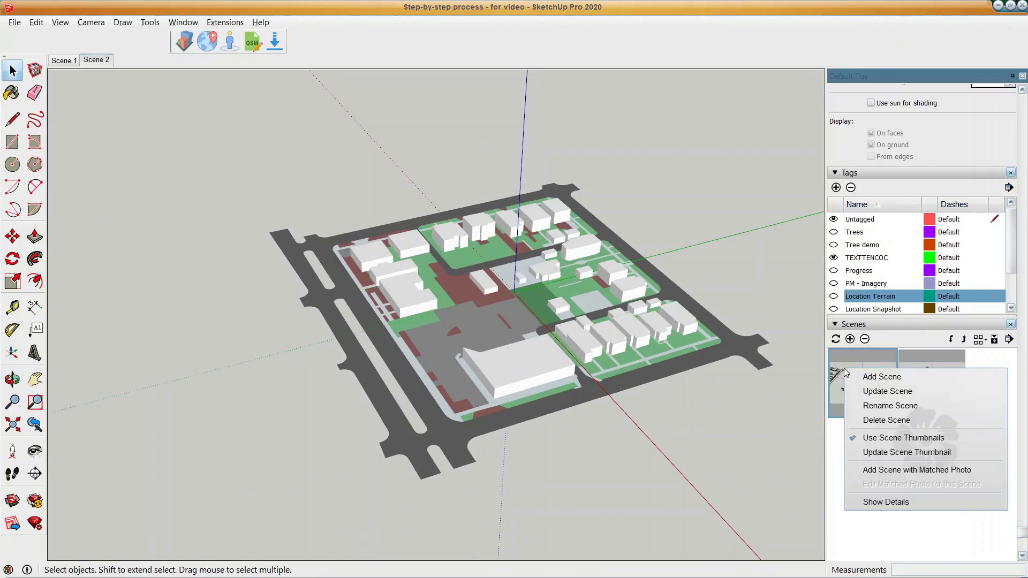
{"action": "left_click", "coordinate": [864, 391]}
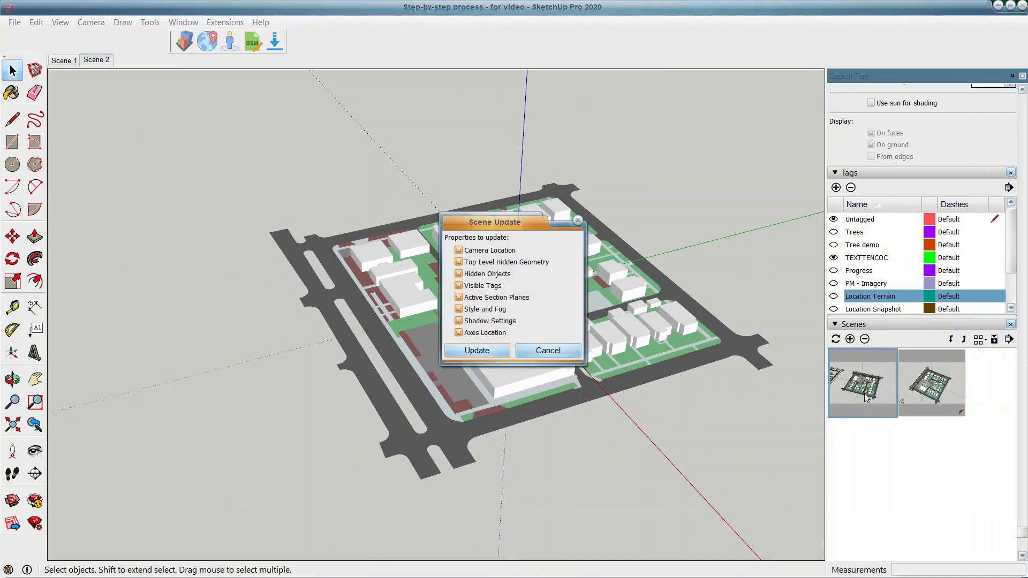
{"action": "left_click", "coordinate": [485, 349]}
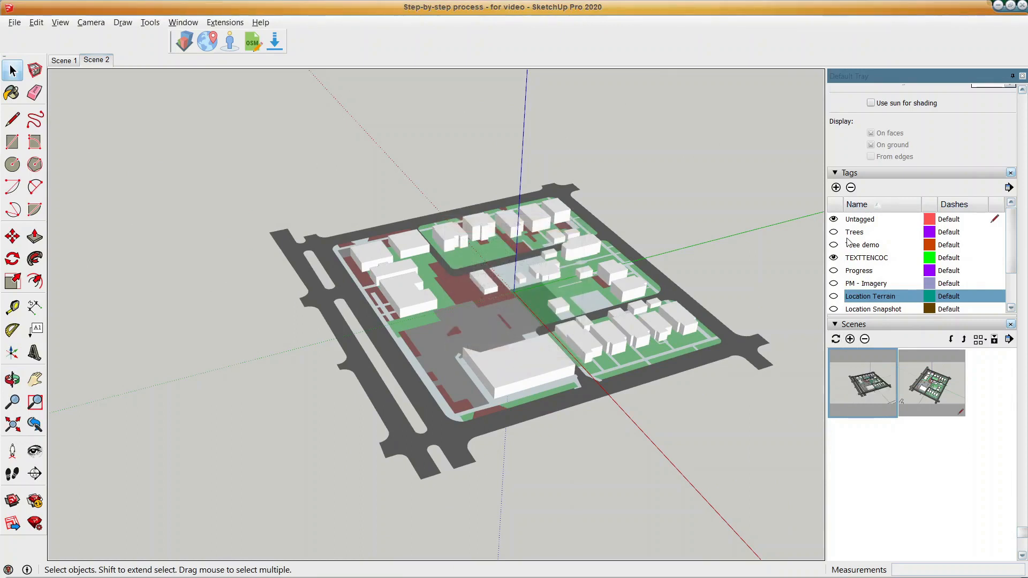
Orbit away from the saved view and recall Scene 1 to test it.
{"action": "mouse_move", "coordinate": [744, 267]}
{"action": "middle_mouse_down"}
{"action": "mouse_move", "coordinate": [592, 326]}
{"action": "mouse_move", "coordinate": [375, 326]}
{"action": "middle_mouse_up"}
{"action": "mouse_move", "coordinate": [578, 324]}
{"action": "middle_mouse_down"}
{"action": "mouse_move", "coordinate": [484, 329]}
{"action": "mouse_move", "coordinate": [428, 316]}
{"action": "middle_mouse_up"}
{"action": "left_click", "coordinate": [869, 382]}
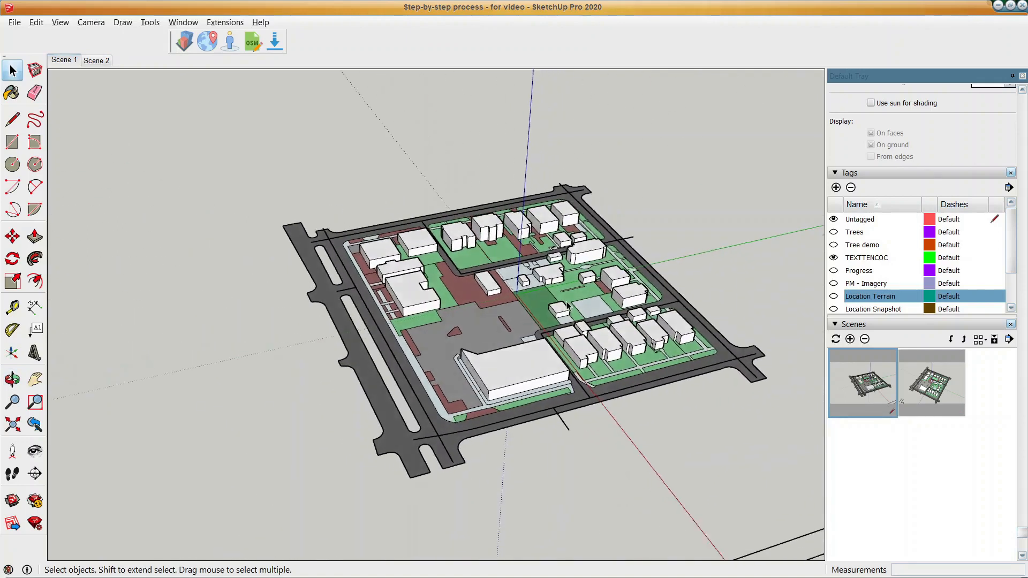
Turn off profiles and edges in the Urban Planning Style and update the style with the changes.
{"action": "scroll", "coordinate": [527, 239], "scroll_direction": "up", "scroll_amount": 1}
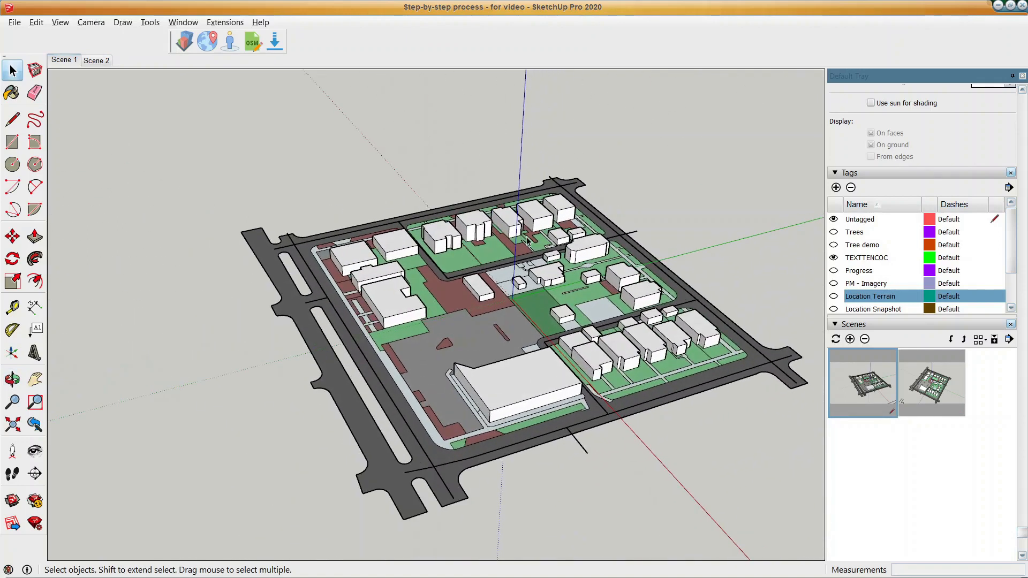
{"action": "scroll", "coordinate": [906, 262], "scroll_direction": "up", "scroll_amount": 2}
{"action": "scroll", "coordinate": [905, 262], "scroll_direction": "up", "scroll_amount": 5}
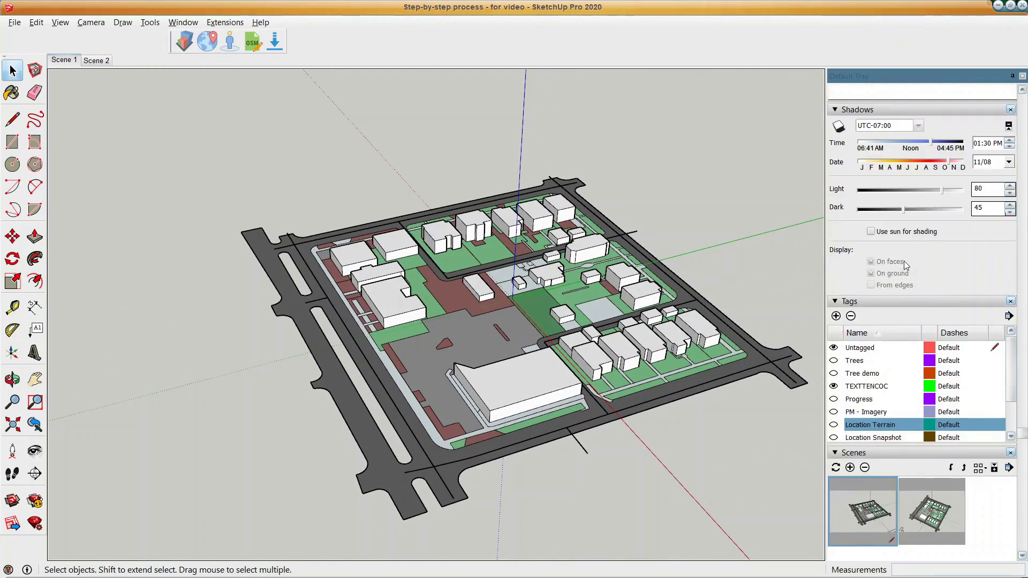
{"action": "left_click", "coordinate": [838, 256]}
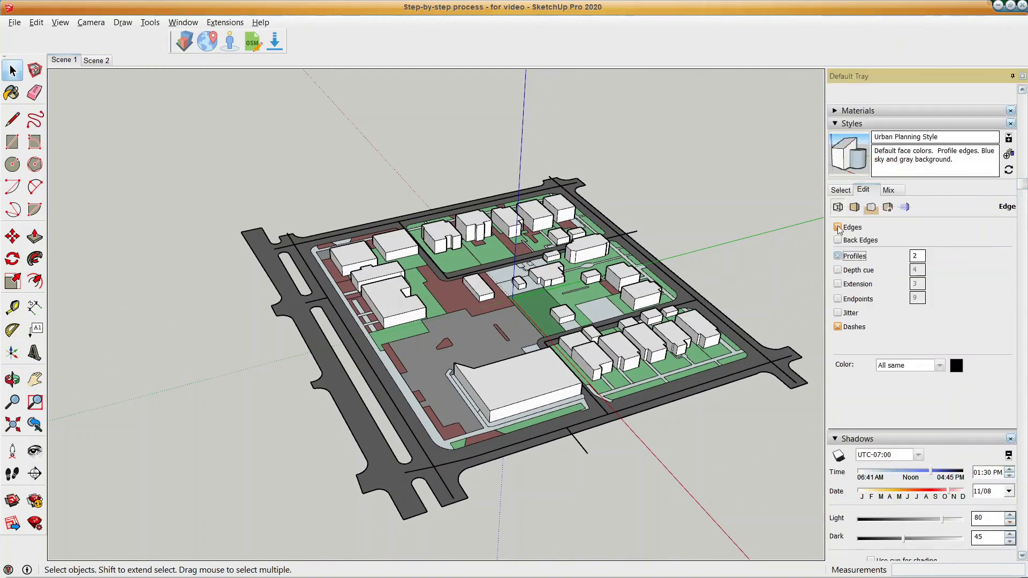
{"action": "left_click", "coordinate": [838, 227]}
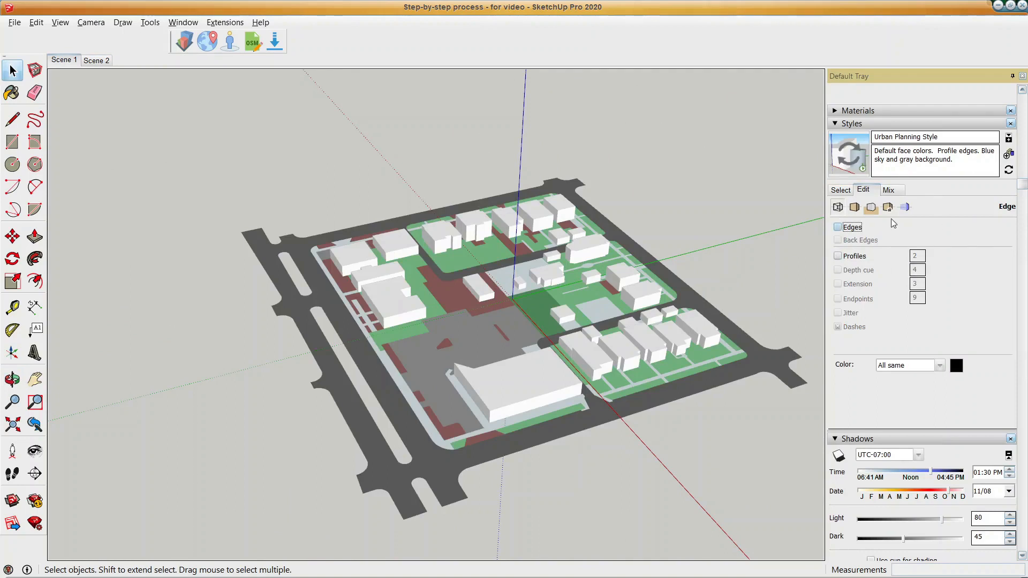
{"action": "left_click", "coordinate": [1009, 172]}
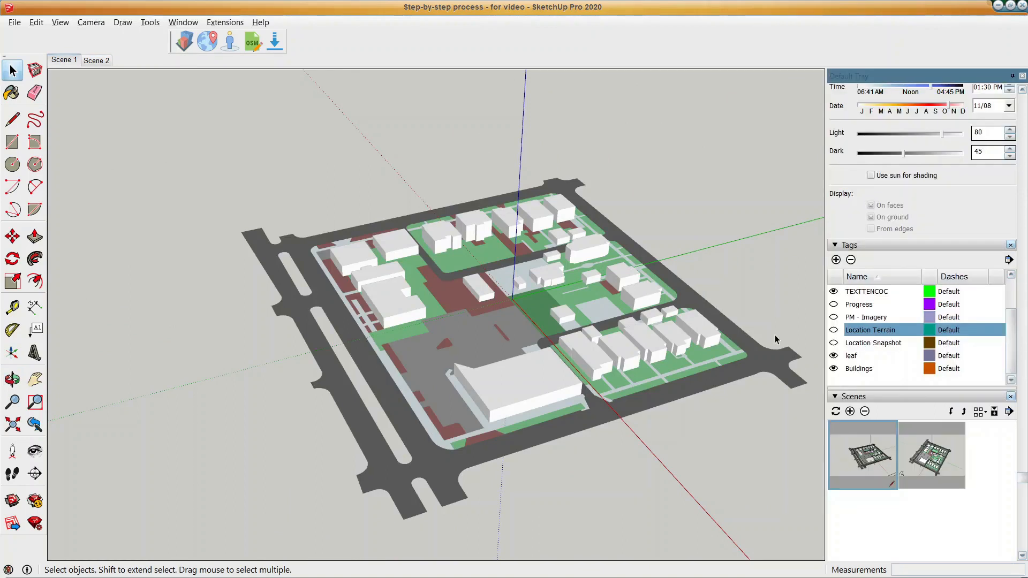
{"action": "right_click", "coordinate": [98, 64]}
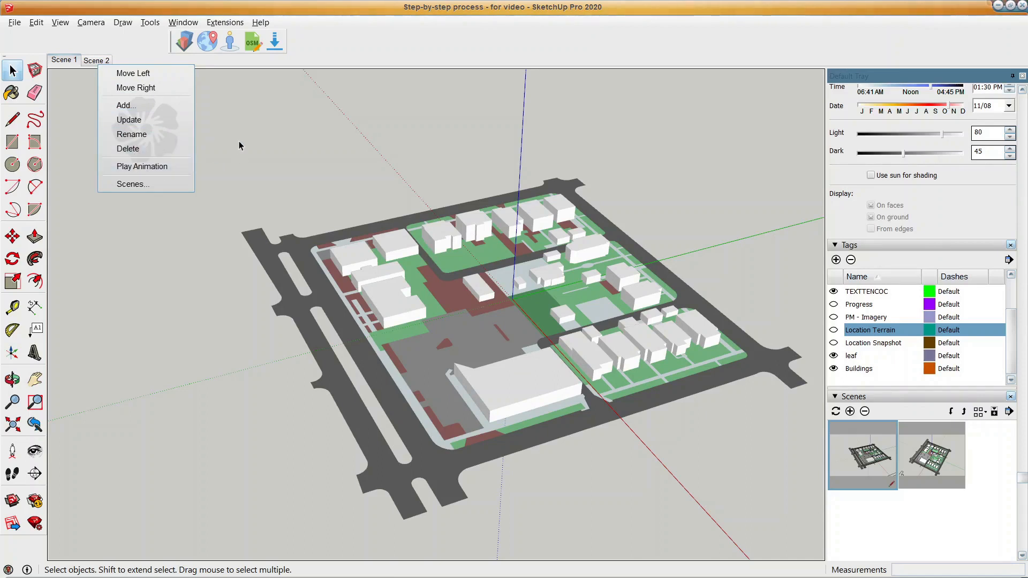
{"action": "left_click", "coordinate": [230, 127]}
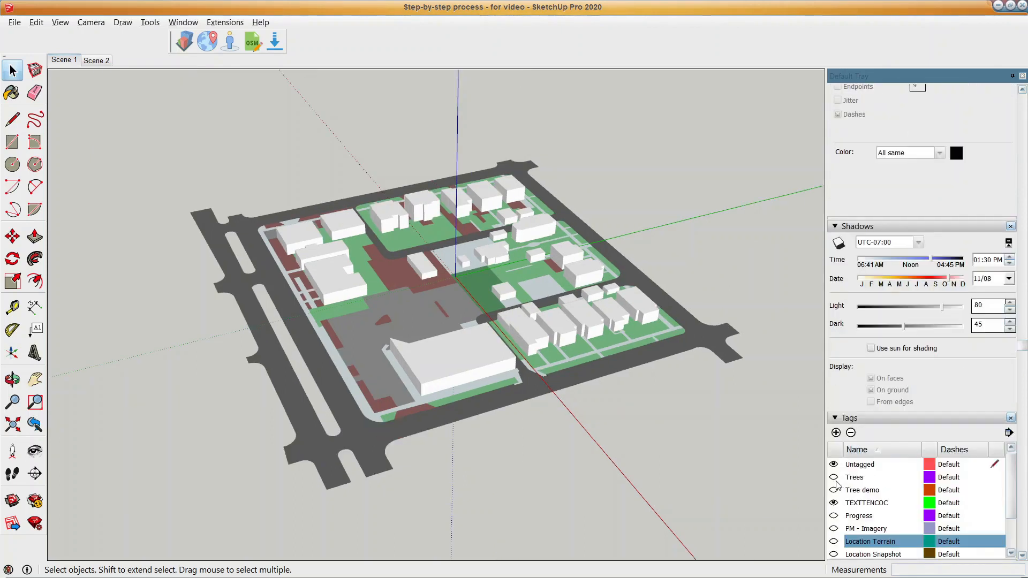
Show the Trees tag and turn on shadows with the Dark value set to 60.
{"action": "left_click", "coordinate": [834, 478]}
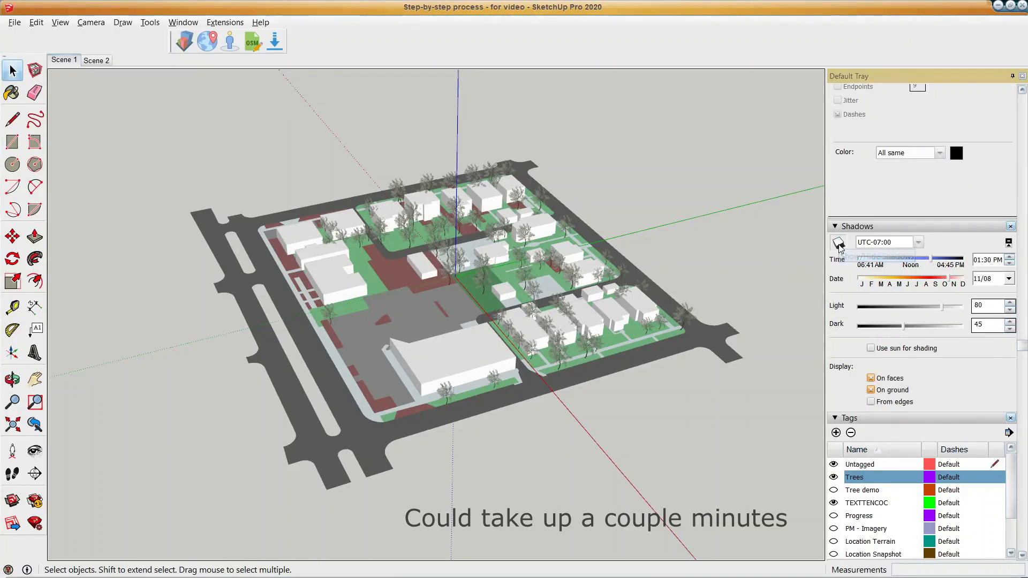
{"action": "left_click_drag", "start_coordinate": [903, 326], "coordinate": [921, 327]}
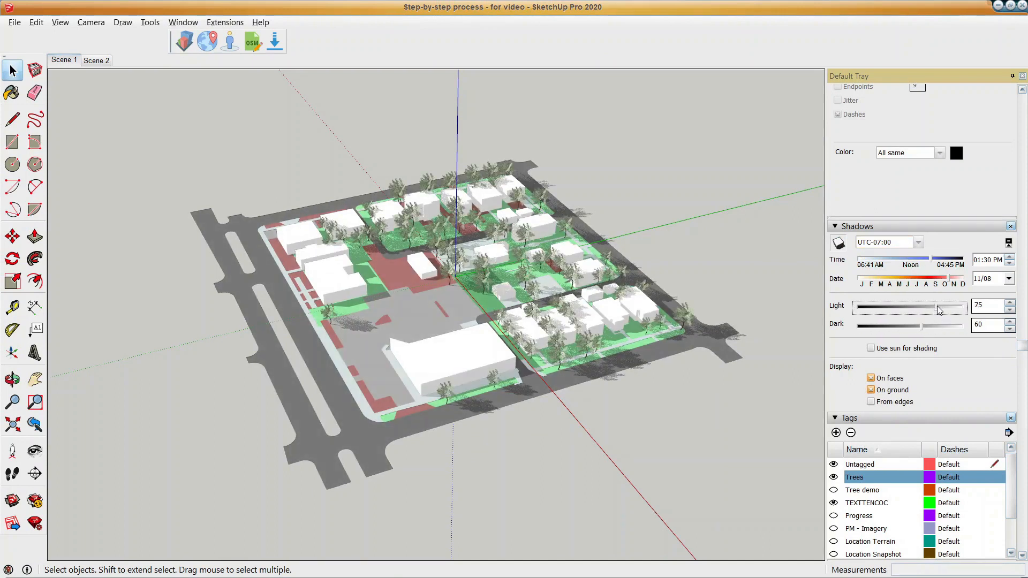
{"action": "scroll", "coordinate": [423, 332], "scroll_direction": "up", "scroll_amount": 2}
{"action": "middle_click_drag", "start_coordinate": [431, 349], "coordinate": [413, 303]}
{"action": "scroll", "coordinate": [412, 304], "scroll_direction": "up", "scroll_amount": 2}
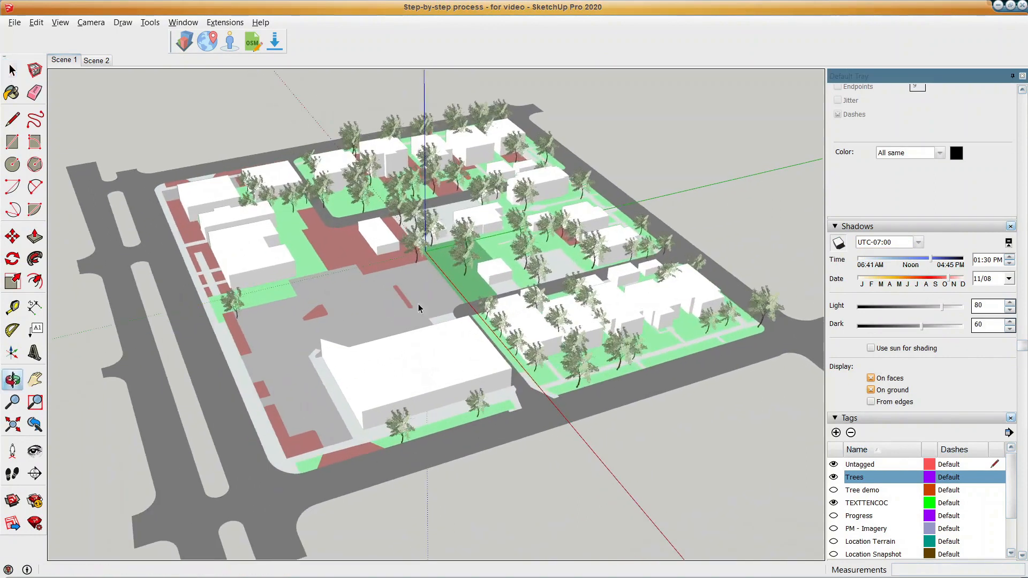
Examine the file formats offered for exporting the view as a 2D graphic, and close the export without saving.
{"action": "left_click", "coordinate": [14, 21]}
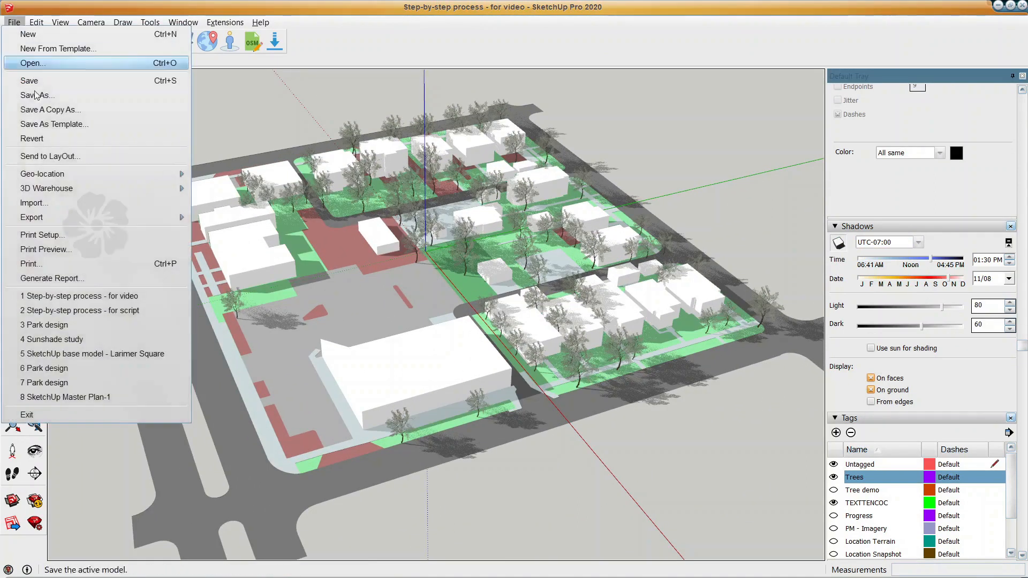
{"action": "mouse_move", "coordinate": [56, 217]}
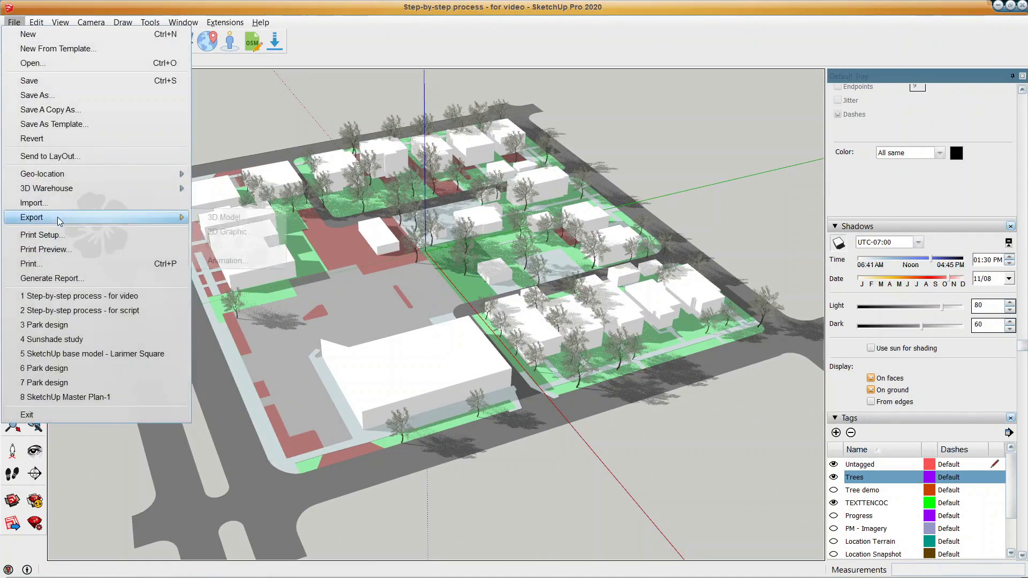
{"action": "left_click", "coordinate": [212, 234]}
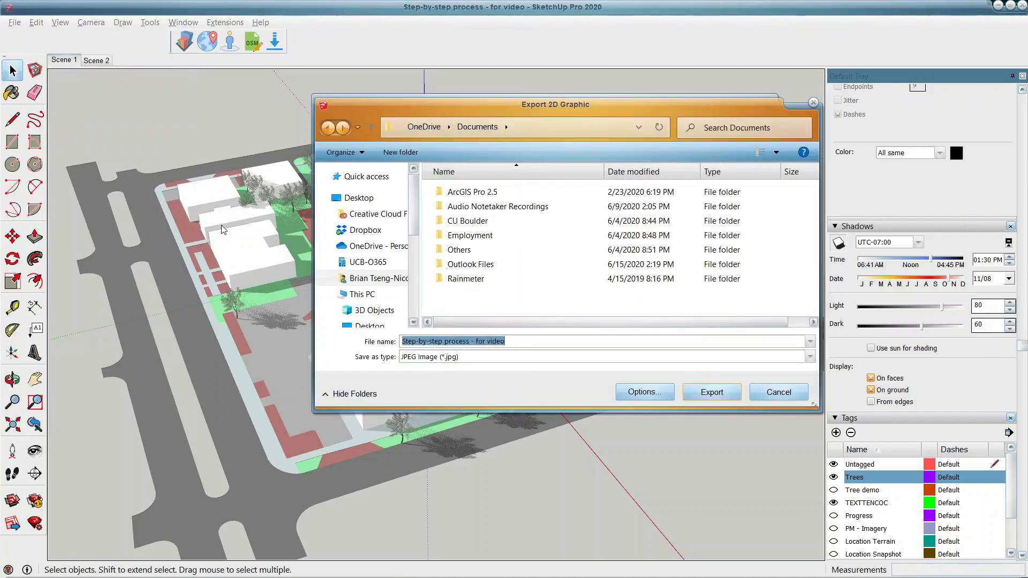
{"action": "left_click", "coordinate": [438, 359]}
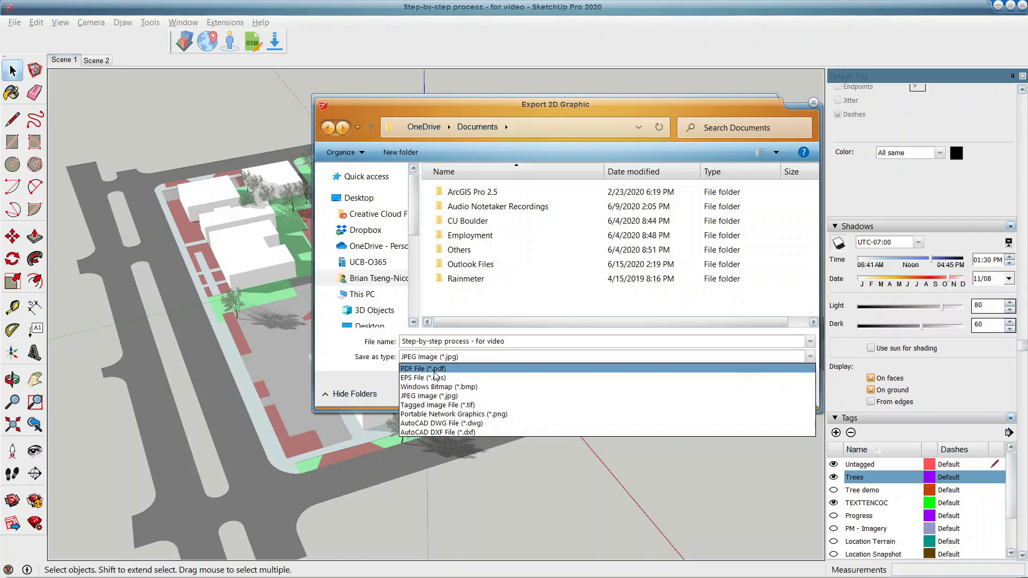
{"action": "left_click", "coordinate": [395, 381]}
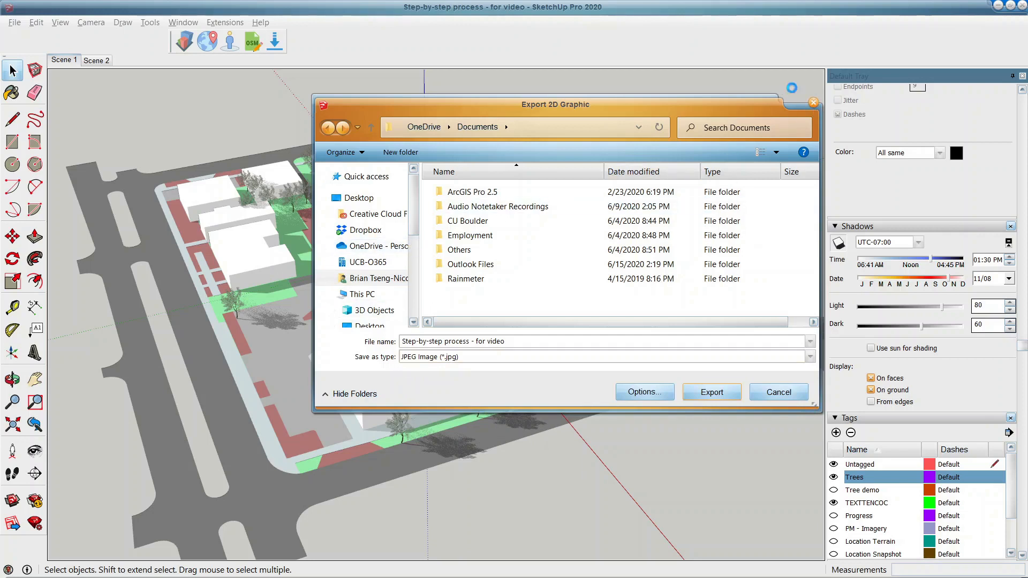
{"action": "left_click", "coordinate": [806, 107]}
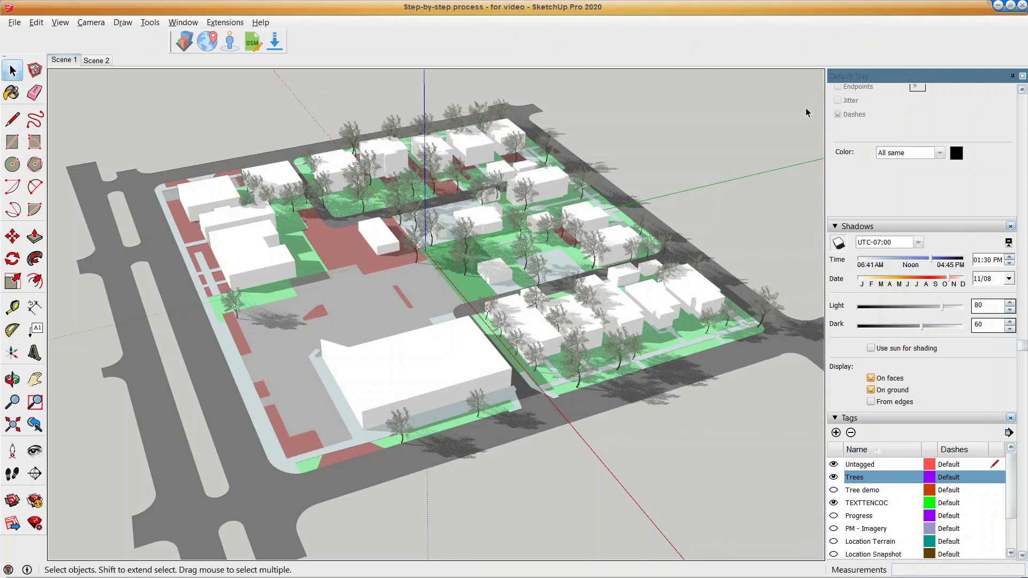